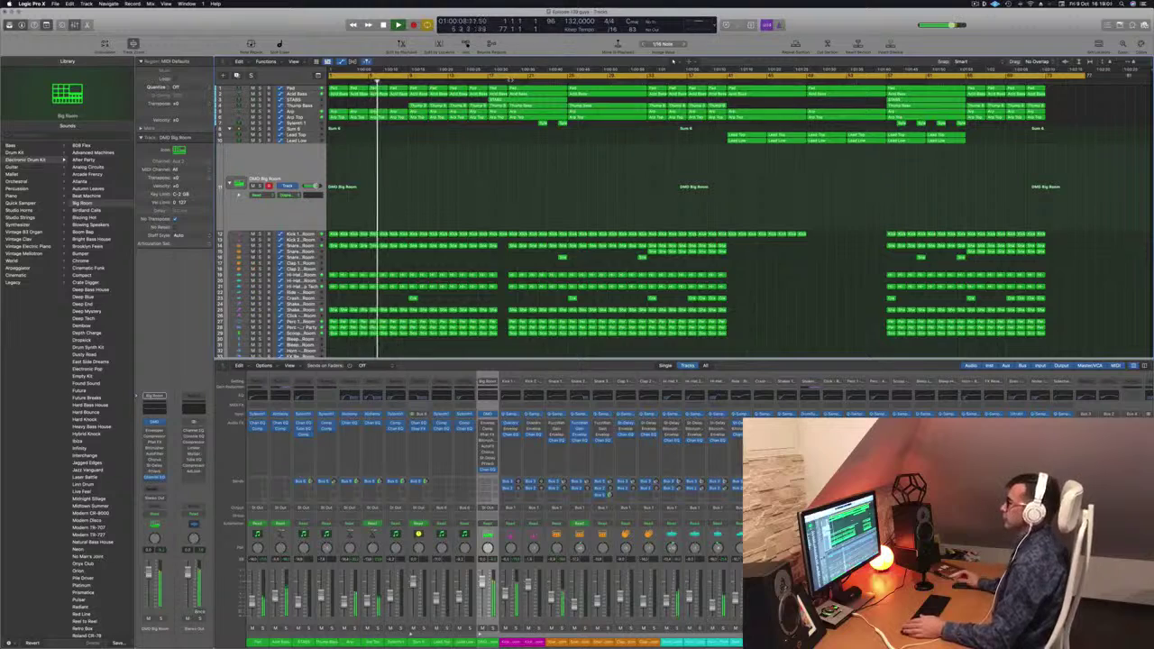
# Review the automation of the Pad, Acid Bass and STABS tracks while listening to the arrangement.
pyautogui.click(304, 90)
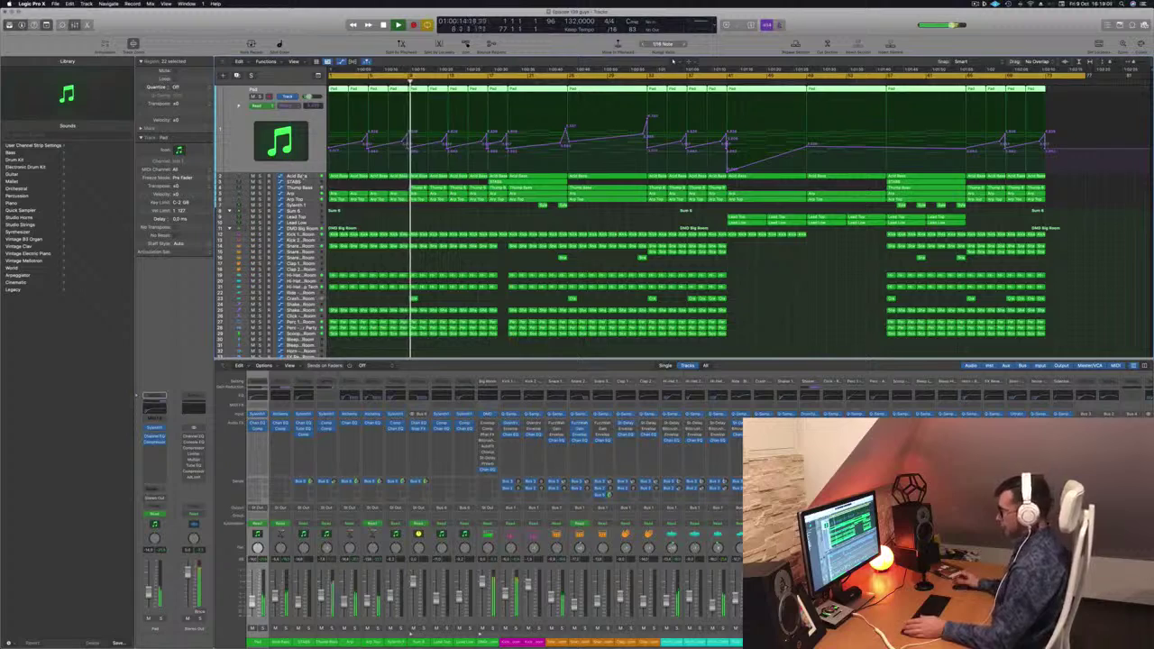
pyautogui.press('Down')
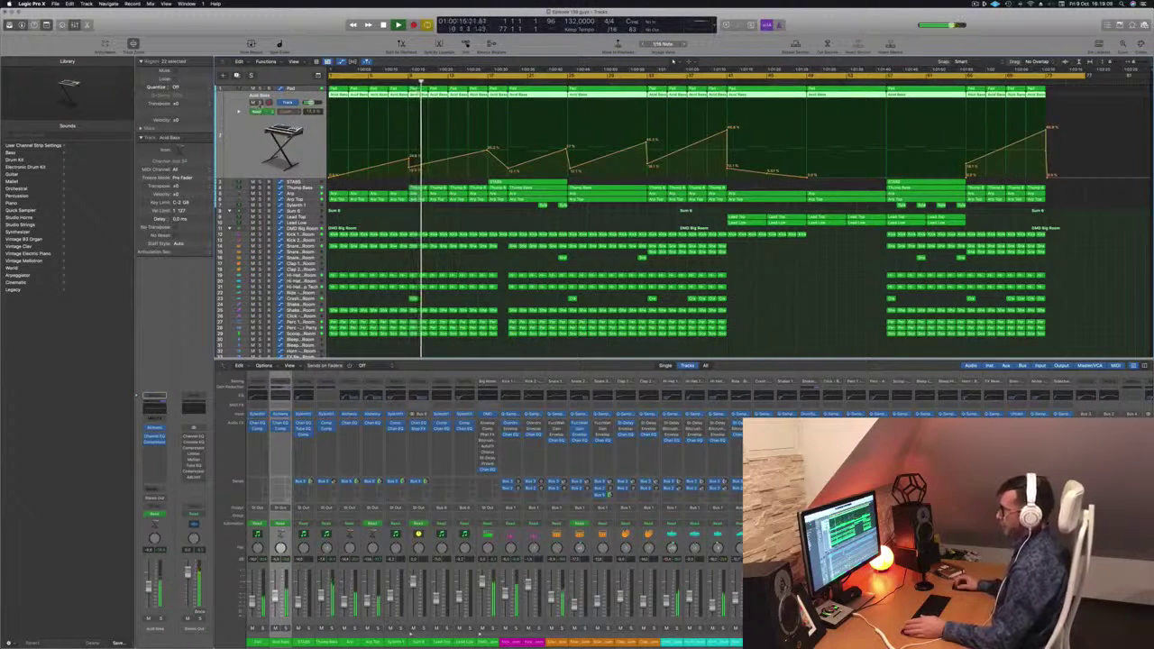
pyautogui.click(260, 103)
pyautogui.click(260, 103)
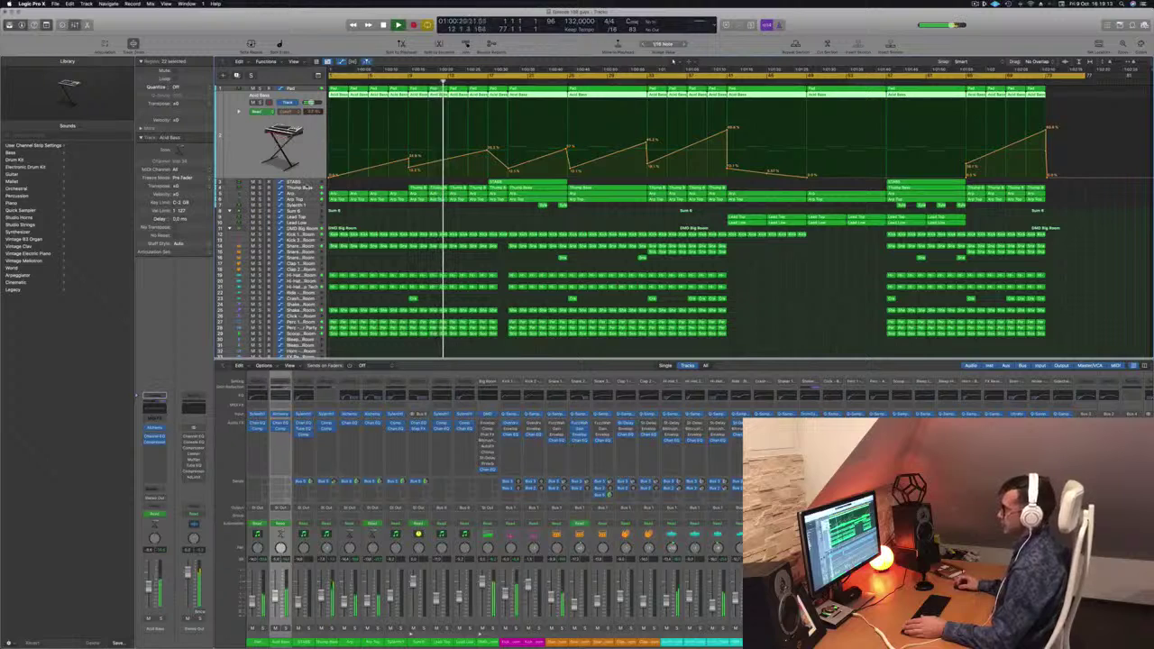
pyautogui.press('Down')
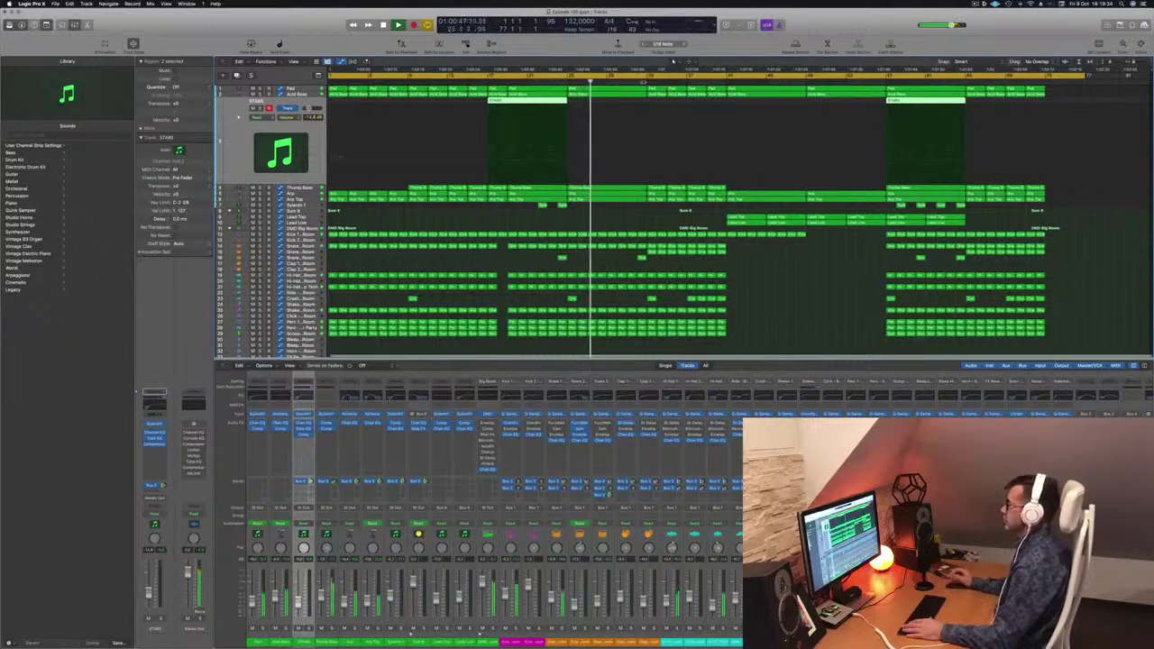
pyautogui.click(645, 82)
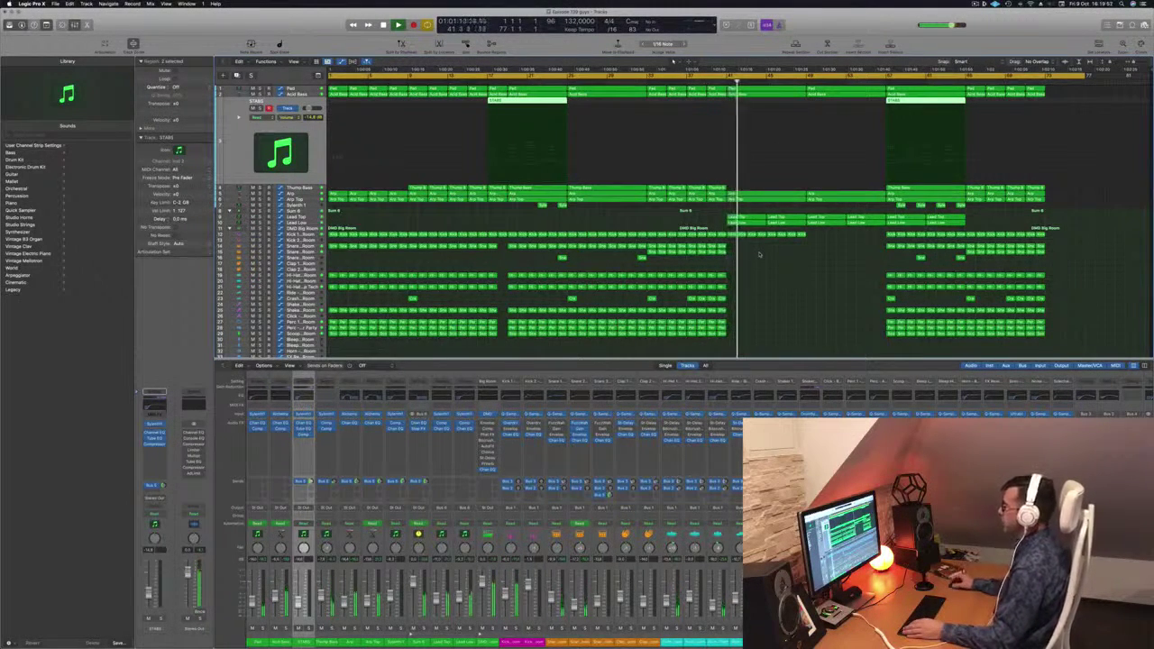
# Set the cycle range from bar 41 to bar 57 and repeat that section across all tracks.
pyautogui.click(727, 70)
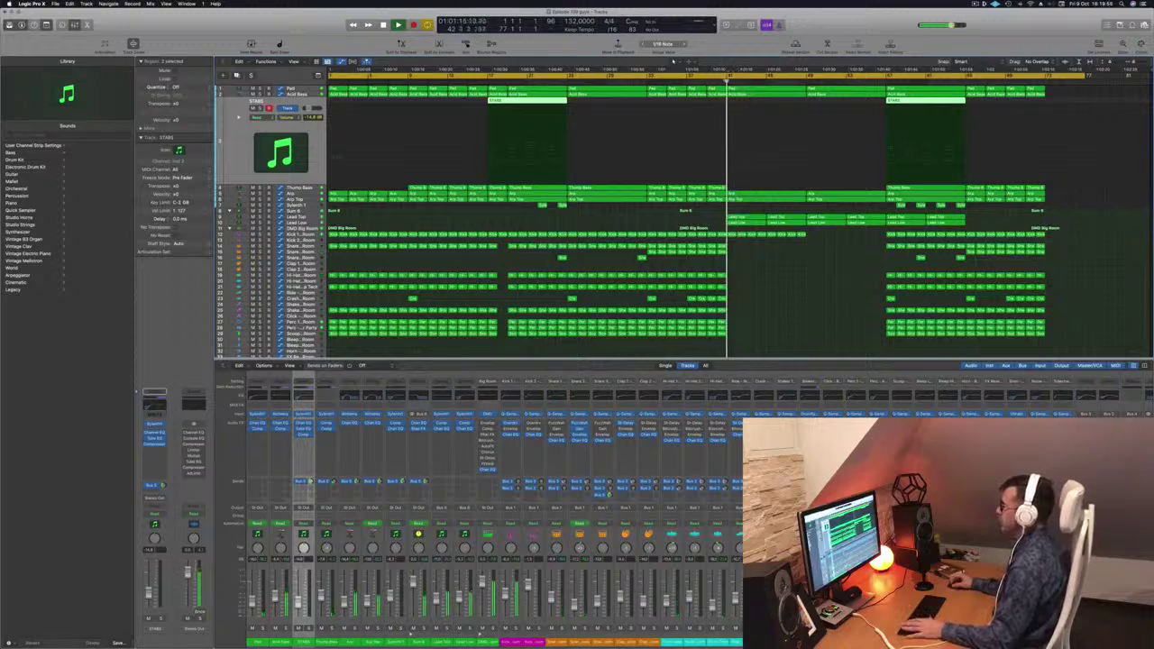
pyautogui.moveTo(727, 76); pyautogui.dragTo(885, 75)
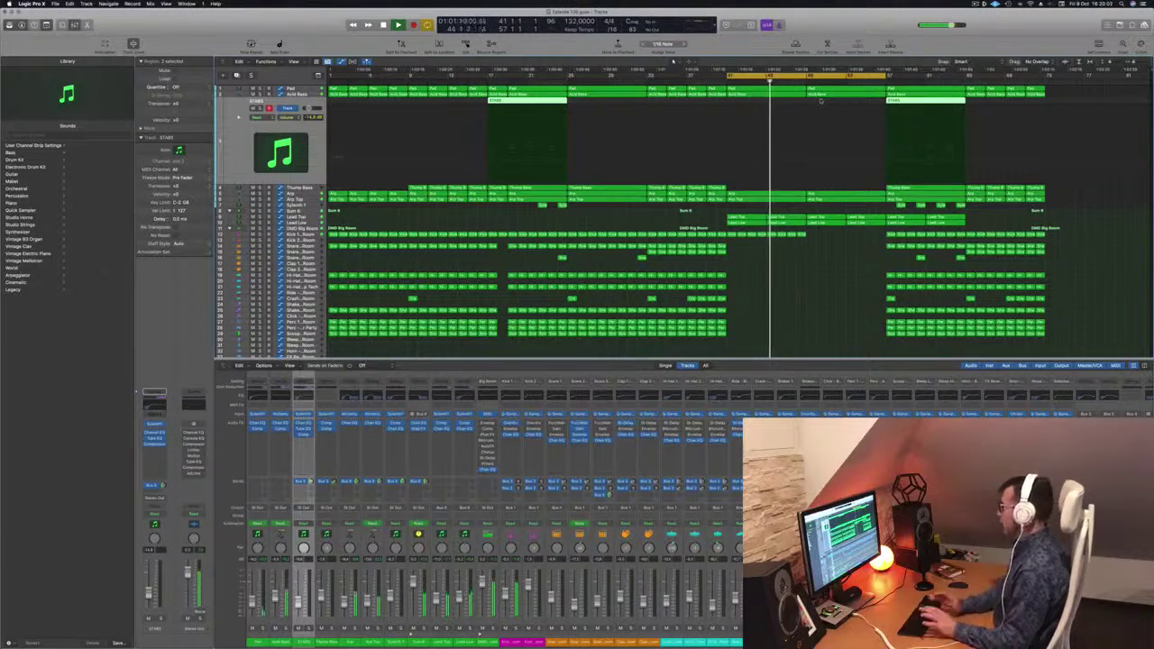
pyautogui.press('super+r')
pyautogui.press('super+Left')
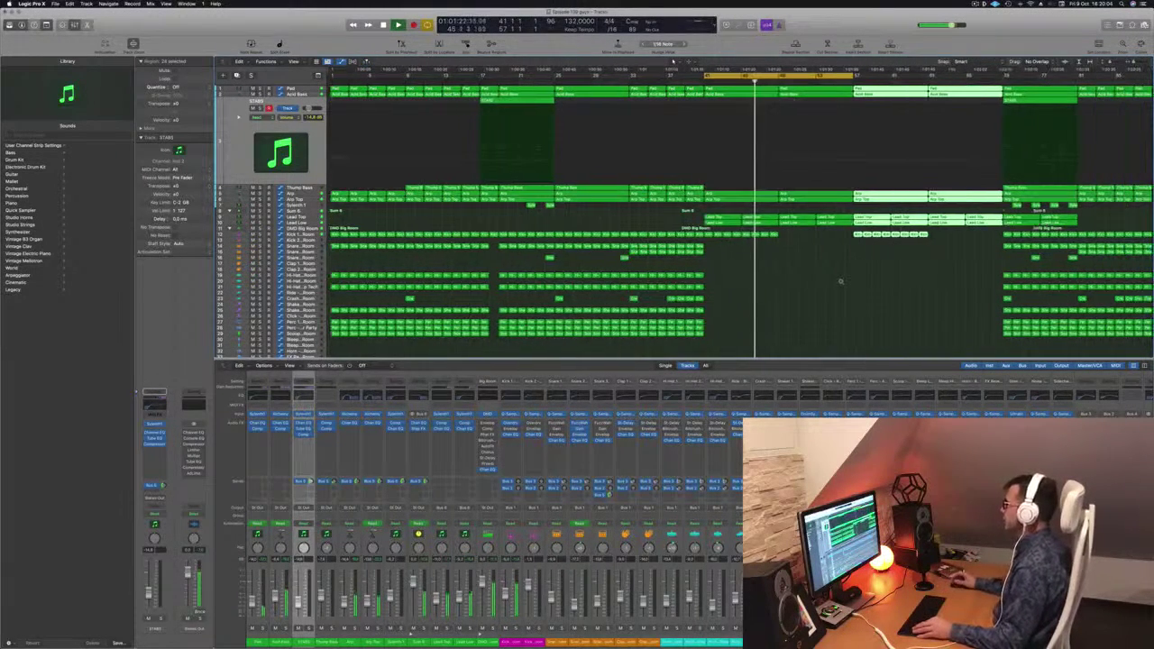
pyautogui.click(841, 283)
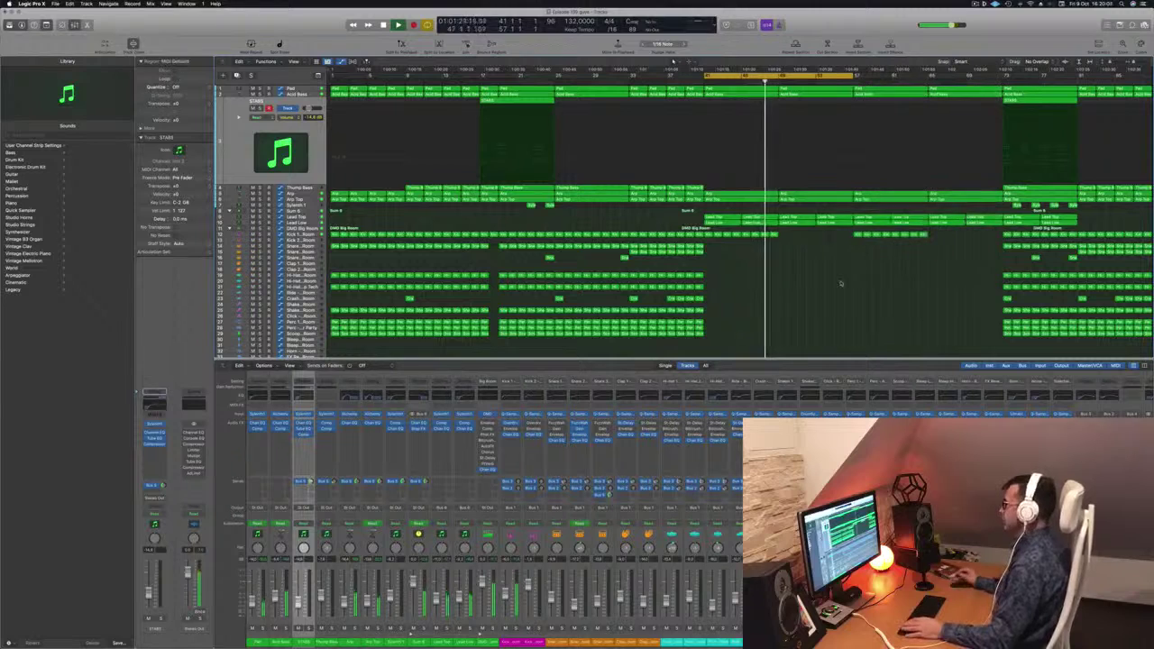
# Stop playback, extend the cycle range to bar 73 and repeat the section from bar 41 once more.
pyautogui.press('space')
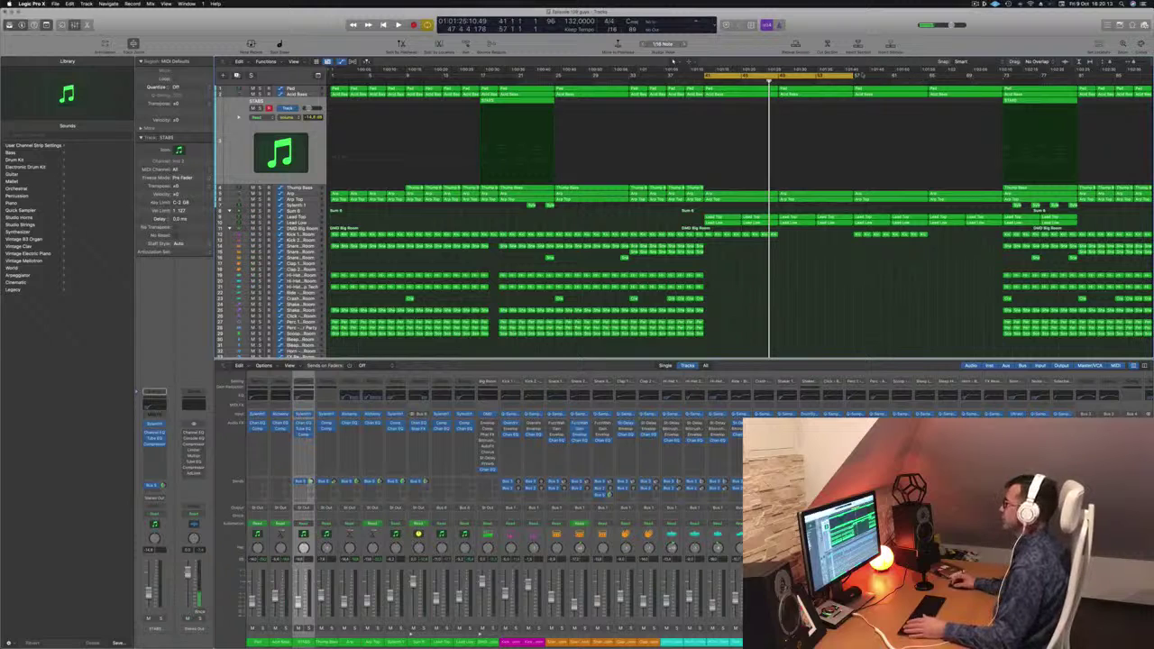
pyautogui.moveTo(854, 74); pyautogui.dragTo(1003, 80)
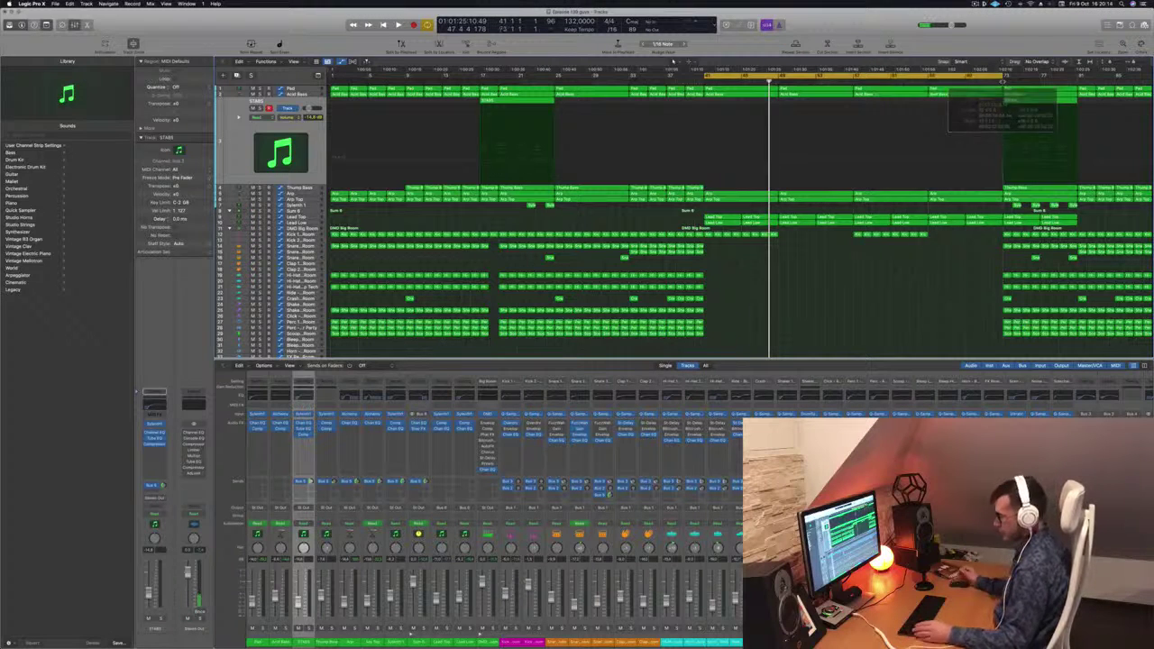
pyautogui.press('super+r')
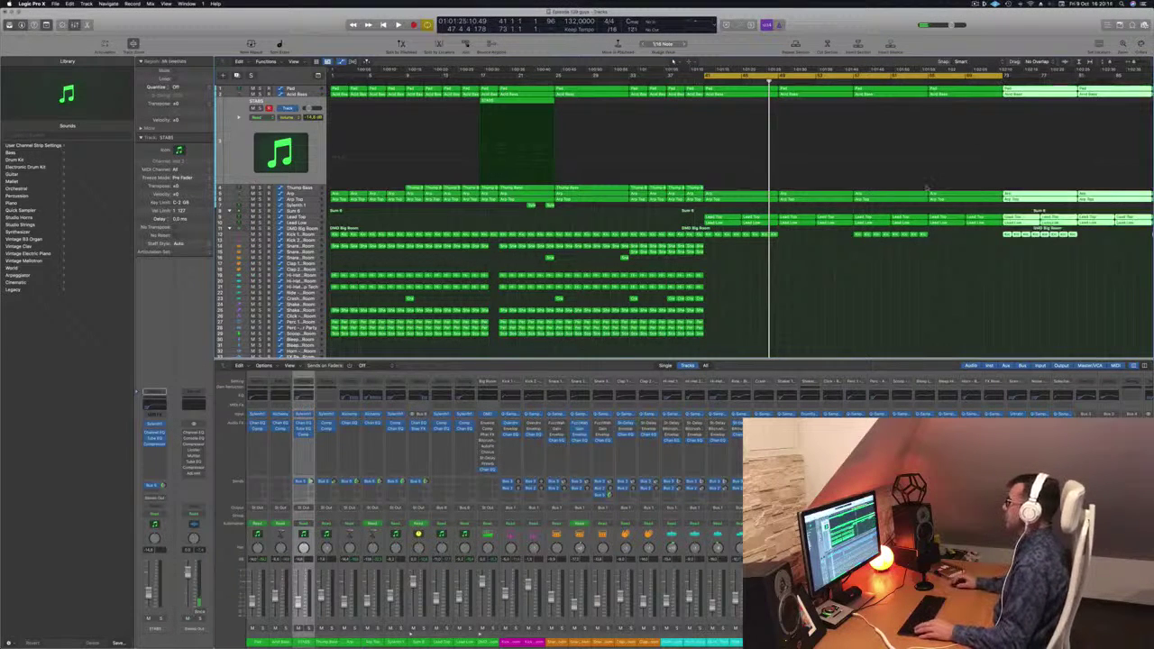
pyautogui.press('super+Left')
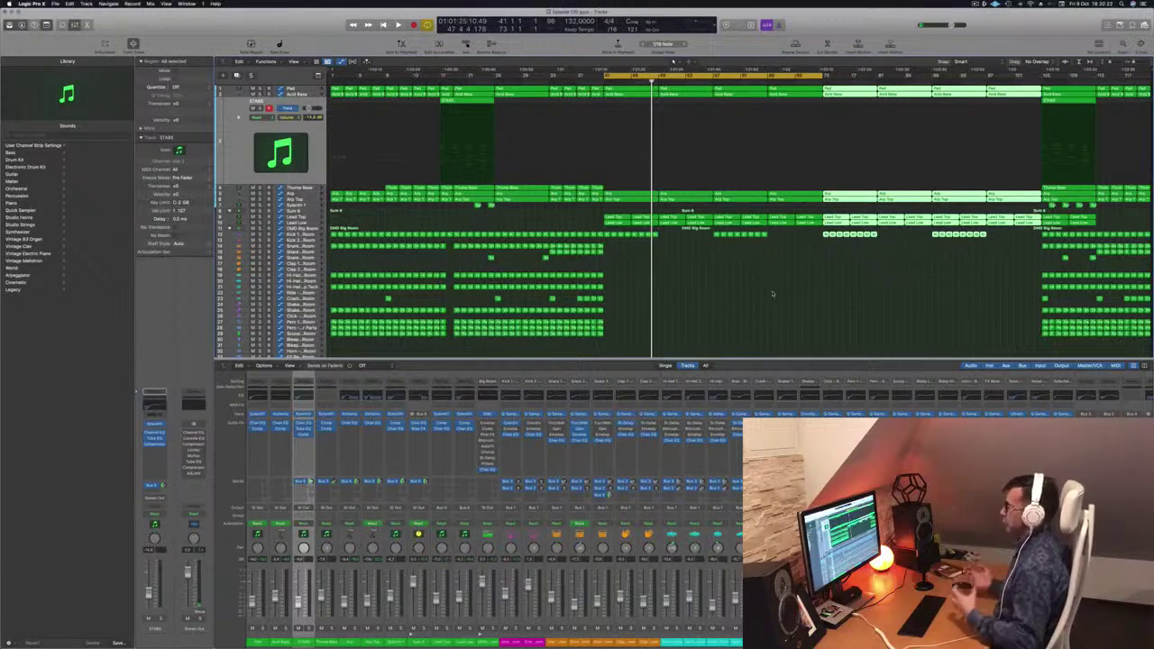
# Shift the Acid Bass automation peak at bar 41 slightly earlier and replay the start of the break.
pyautogui.press('space')
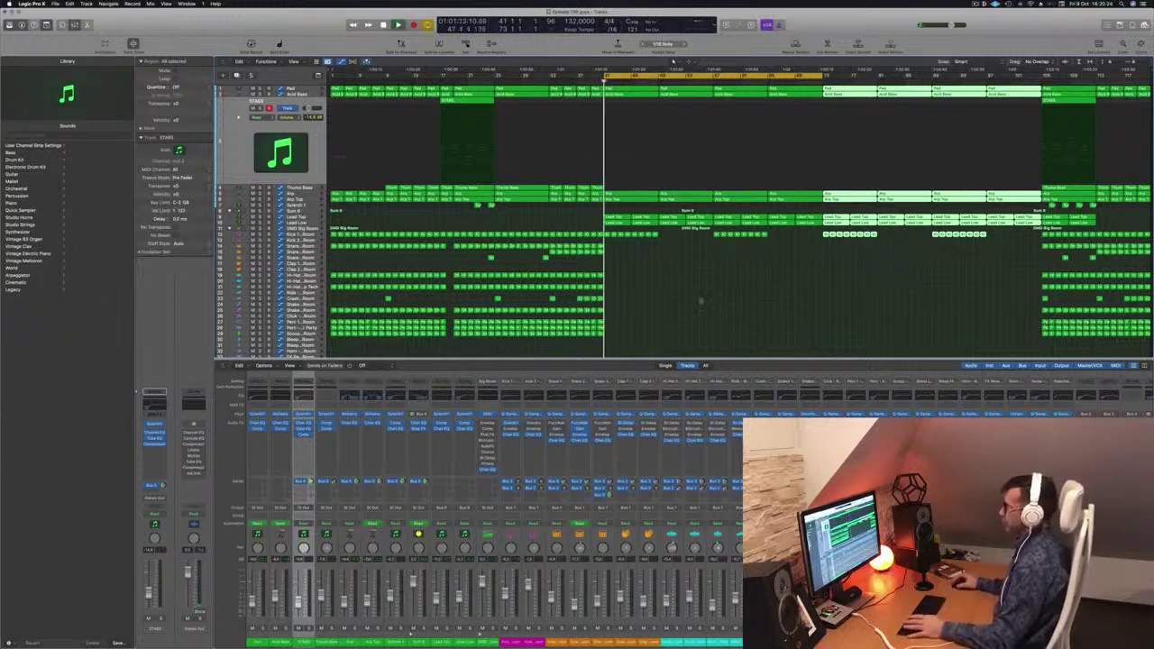
pyautogui.press('space')
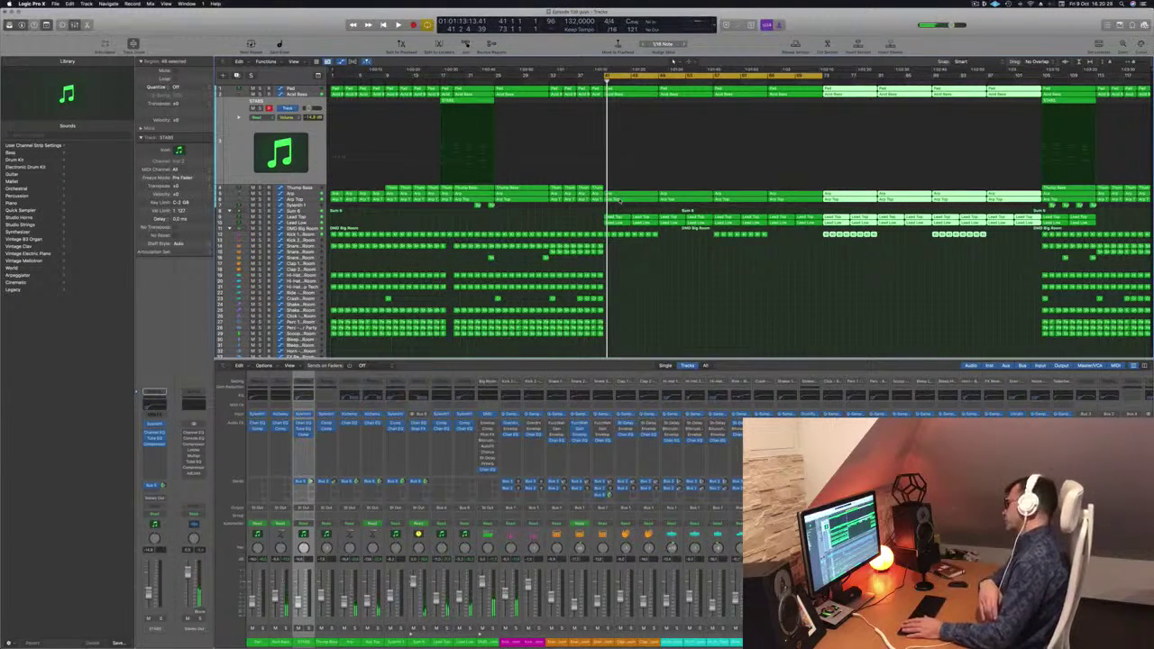
pyautogui.press('space')
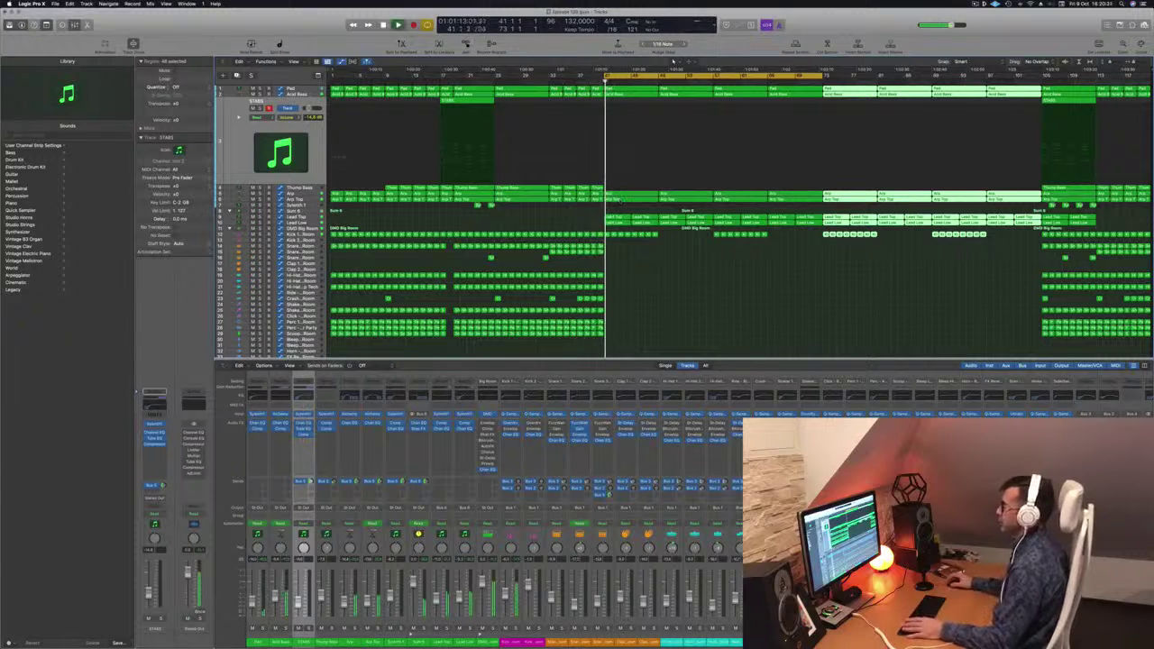
pyautogui.click(306, 94)
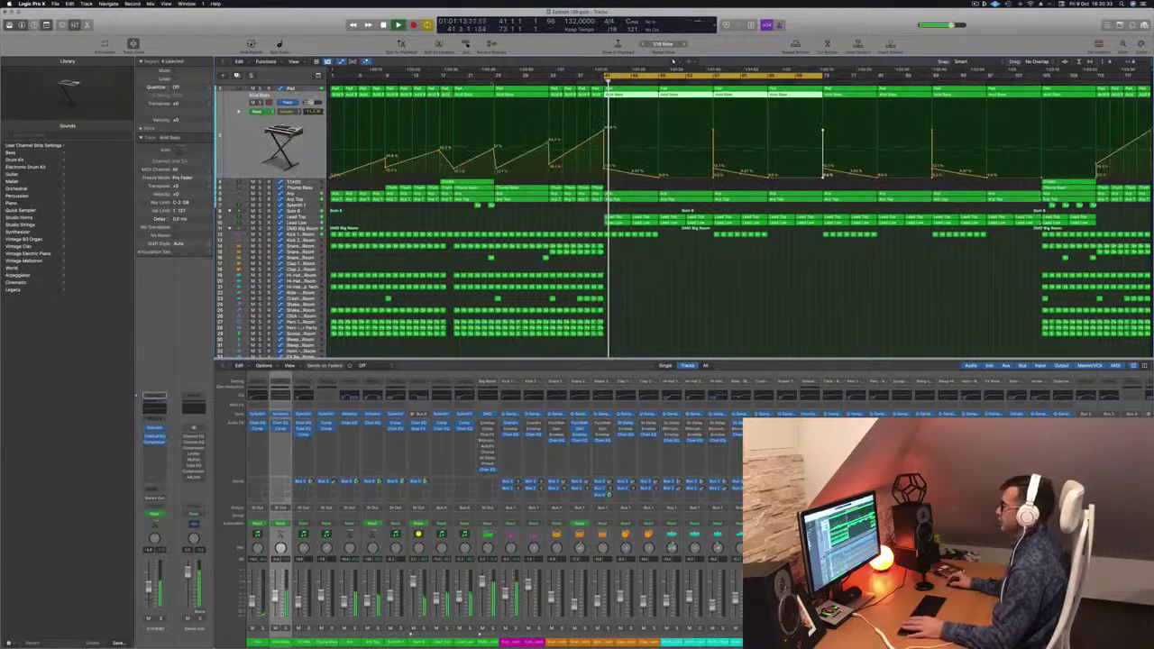
pyautogui.moveTo(604, 132); pyautogui.dragTo(600, 132)
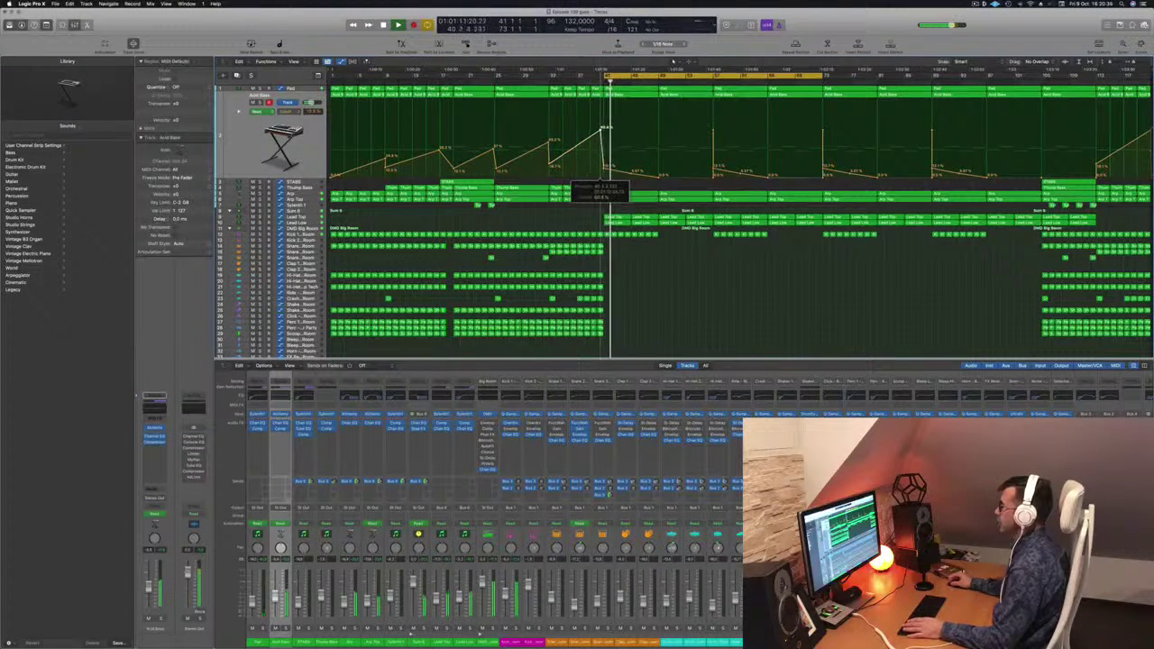
pyautogui.press('space')
pyautogui.press('space')
pyautogui.press('space')
pyautogui.press('space')
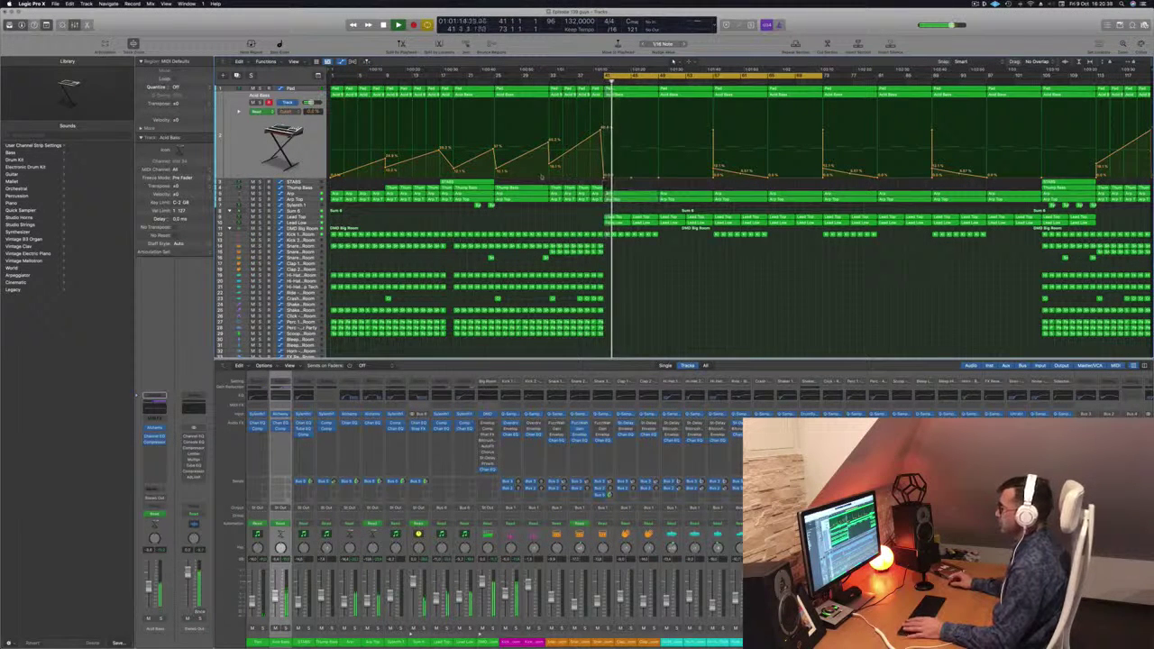
# Audition the Arp track in solo, turn its solo off and mute the track.
pyautogui.press('Down')
pyautogui.press('Down')
pyautogui.press('Down')
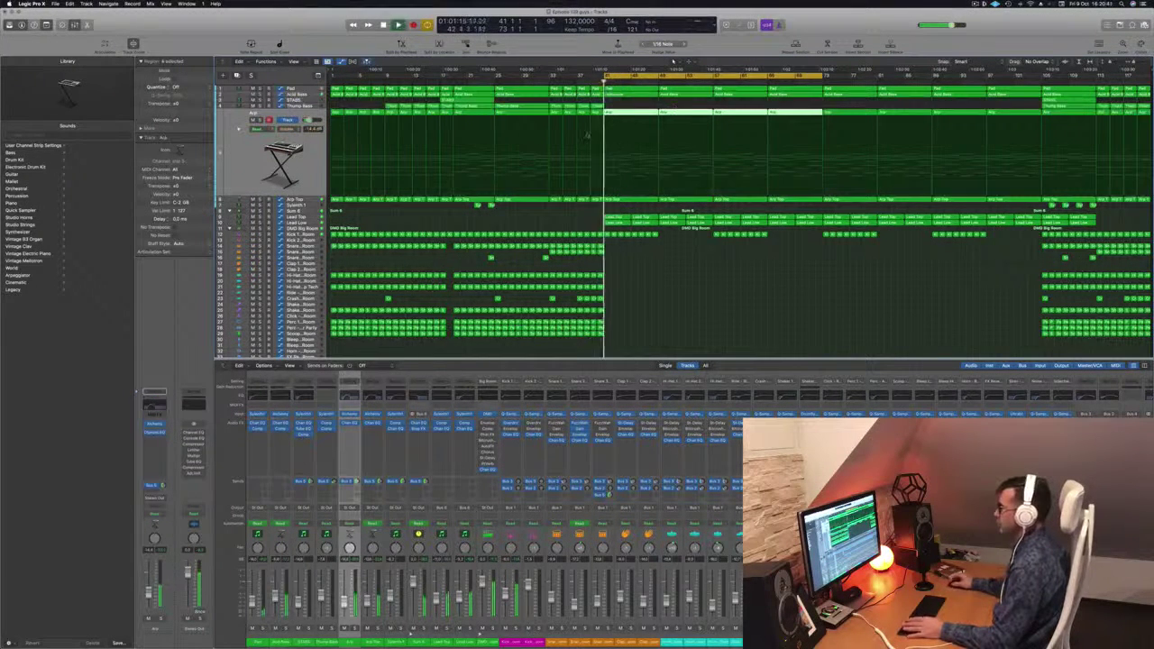
pyautogui.hotkey('ctrl', 's')
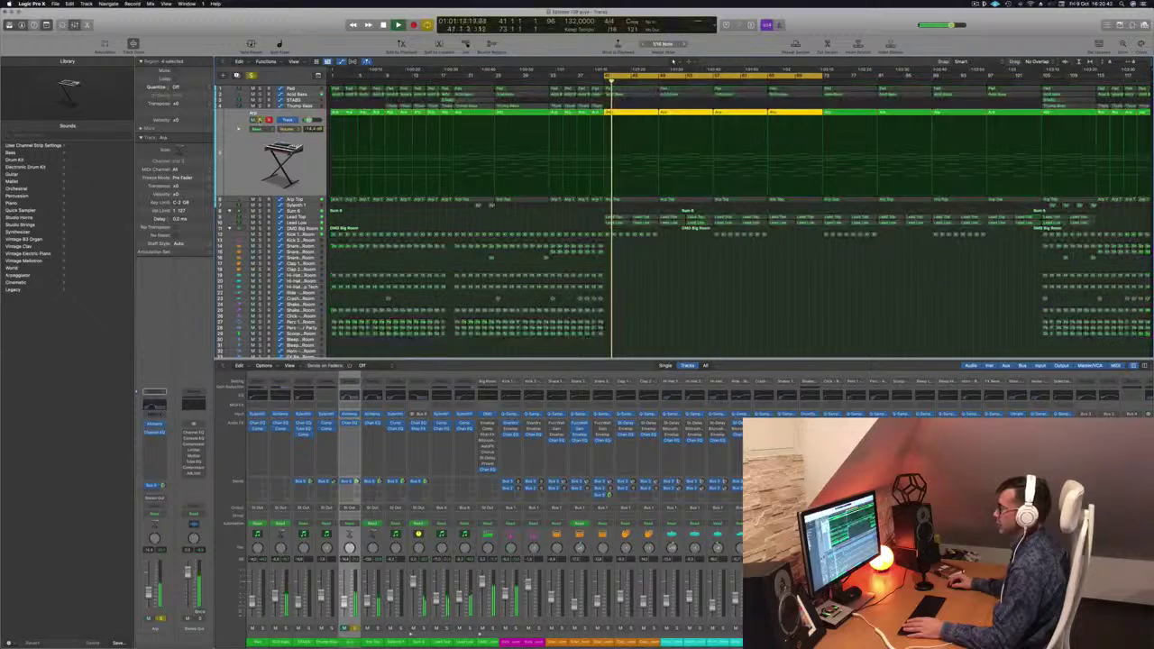
pyautogui.hotkey('ctrl', 's')
pyautogui.press('m')
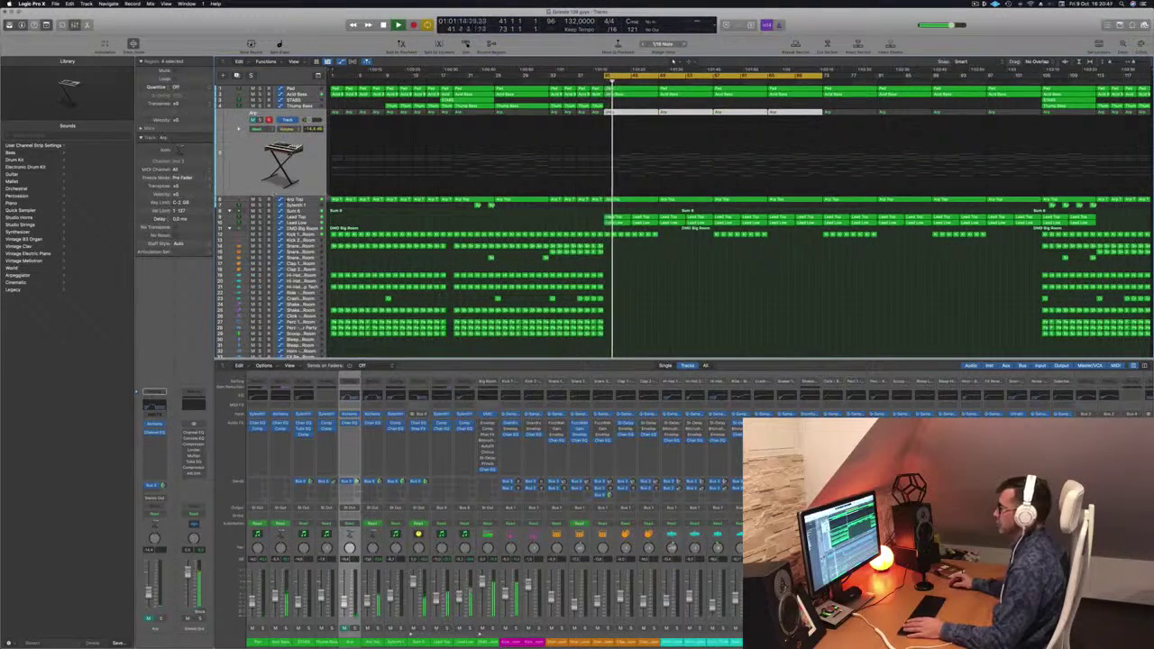
# Lower the Arp Top automation point at bar 41 to the bottom of its lane.
pyautogui.press('Down')
pyautogui.press('space')
pyautogui.moveTo(606, 142); pyautogui.dragTo(605, 199)
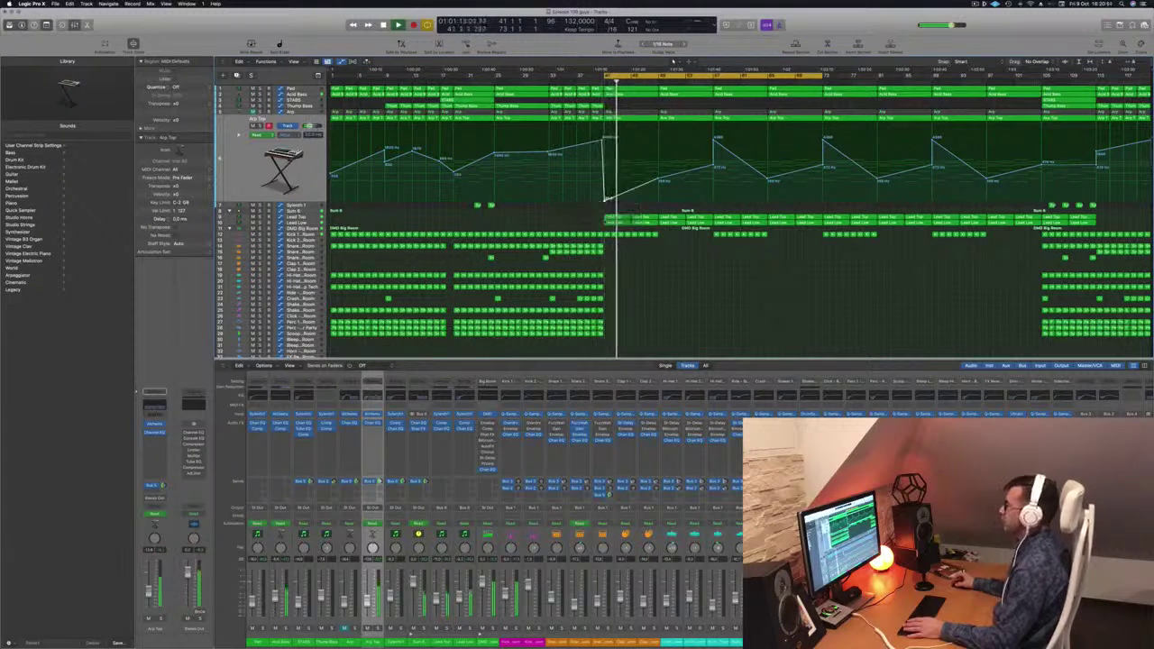
# Replay the start of the break and delete the Acid Bass and first kick track's regions between bars 41 and 49.
pyautogui.press('space')
pyautogui.press('space')
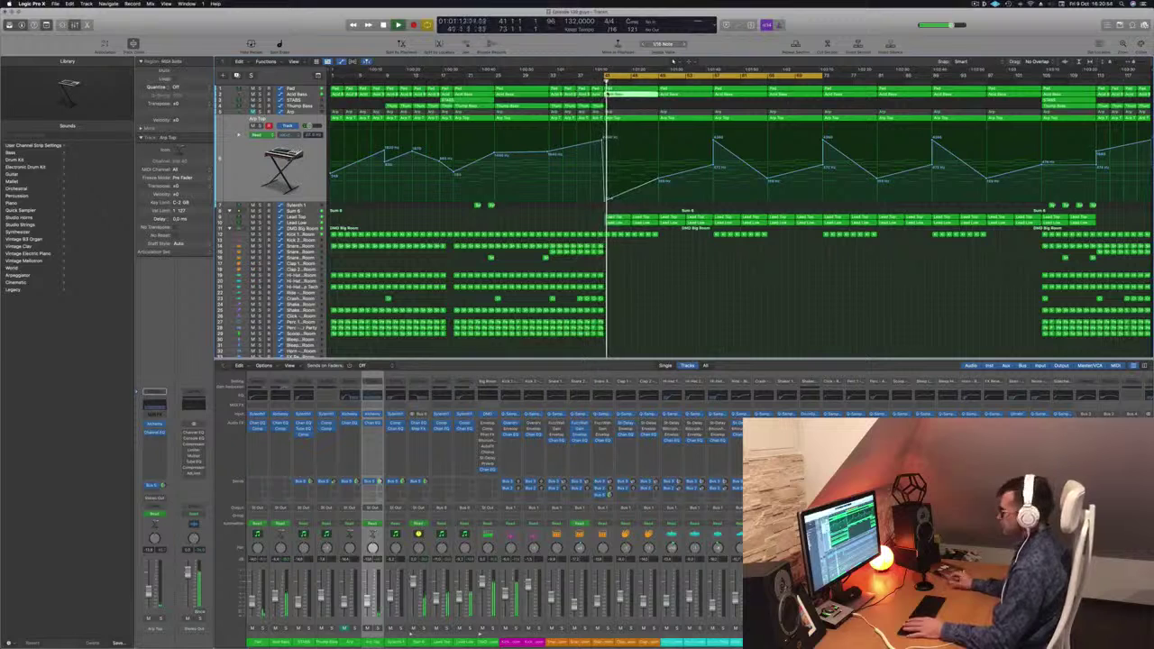
pyautogui.press('space')
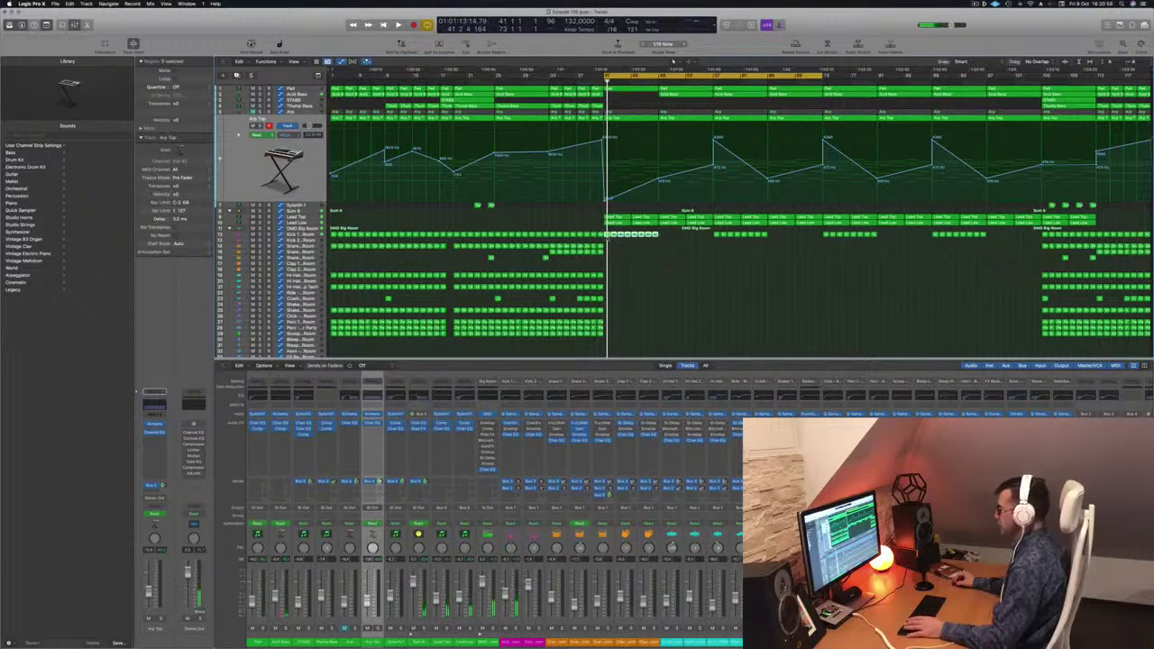
pyautogui.press('Delete')
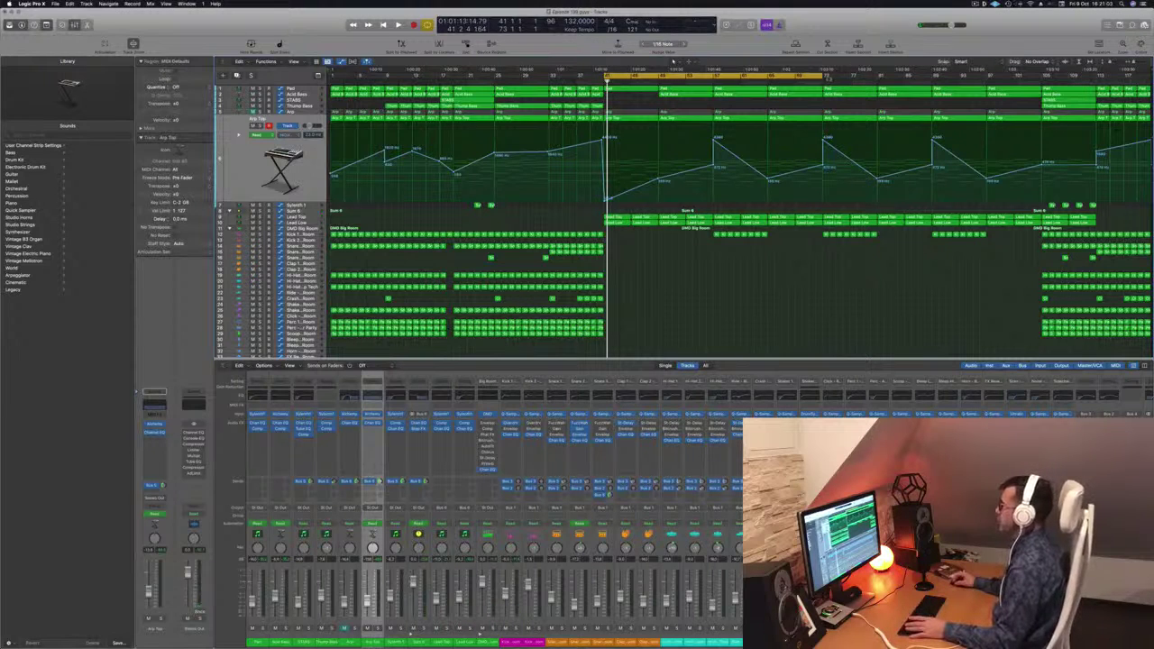
# Extend the cycle range to cover bars 41 to 105 and play the break from its start.
pyautogui.moveTo(822, 90); pyautogui.dragTo(1042, 90)
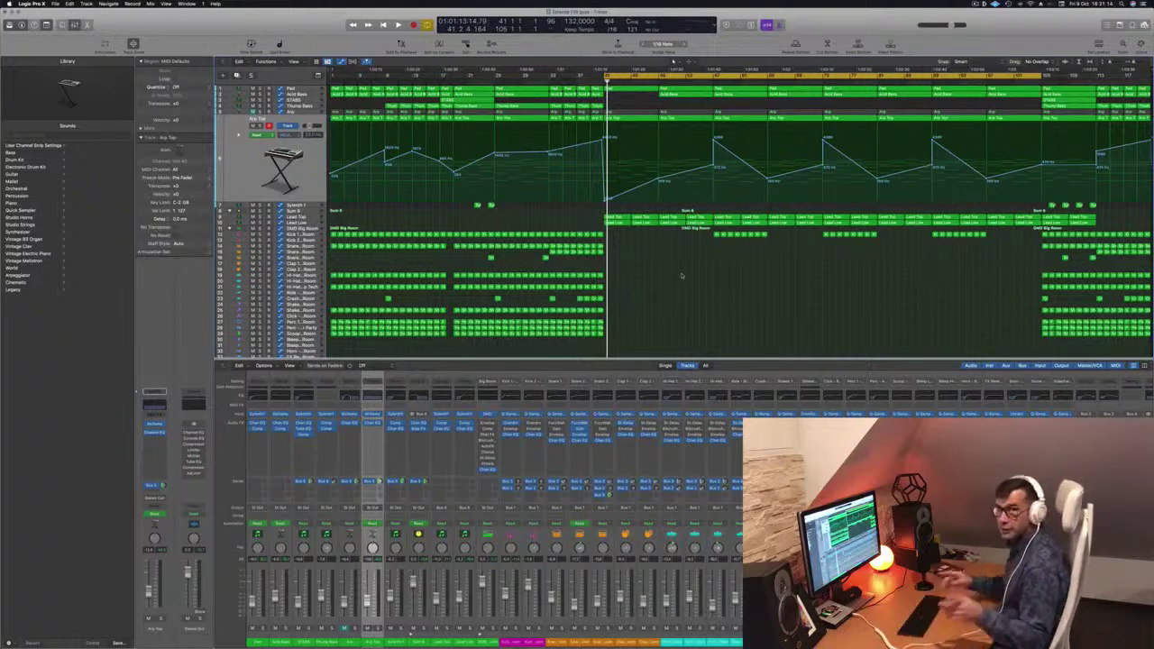
pyautogui.press('space')
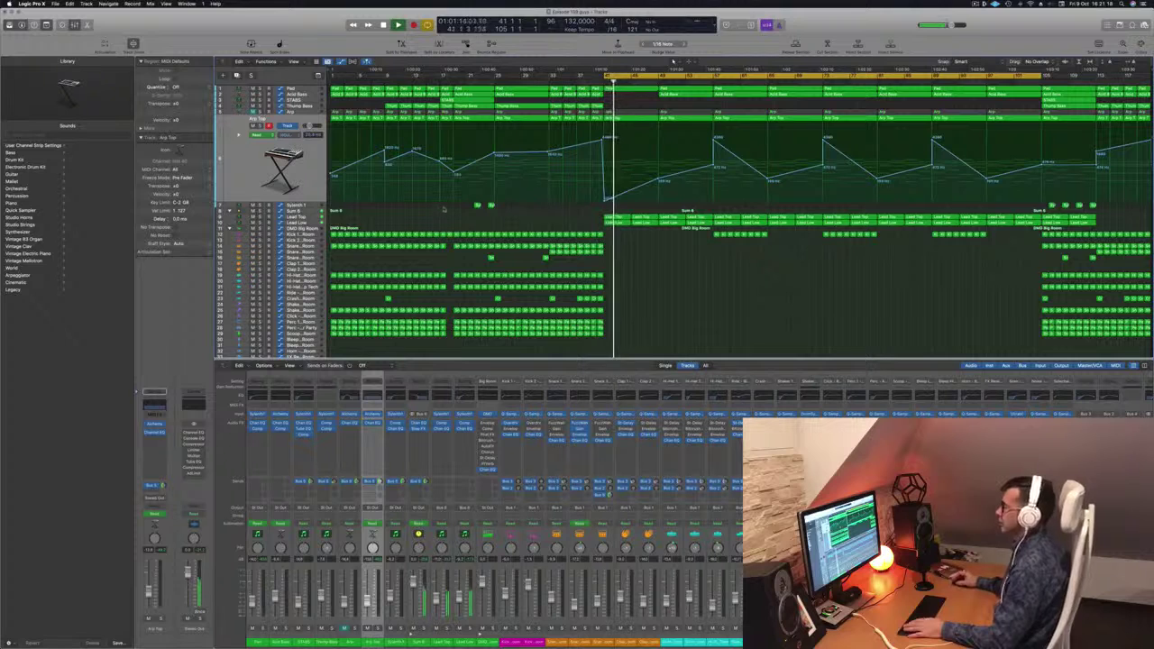
pyautogui.press('space')
pyautogui.press('space')
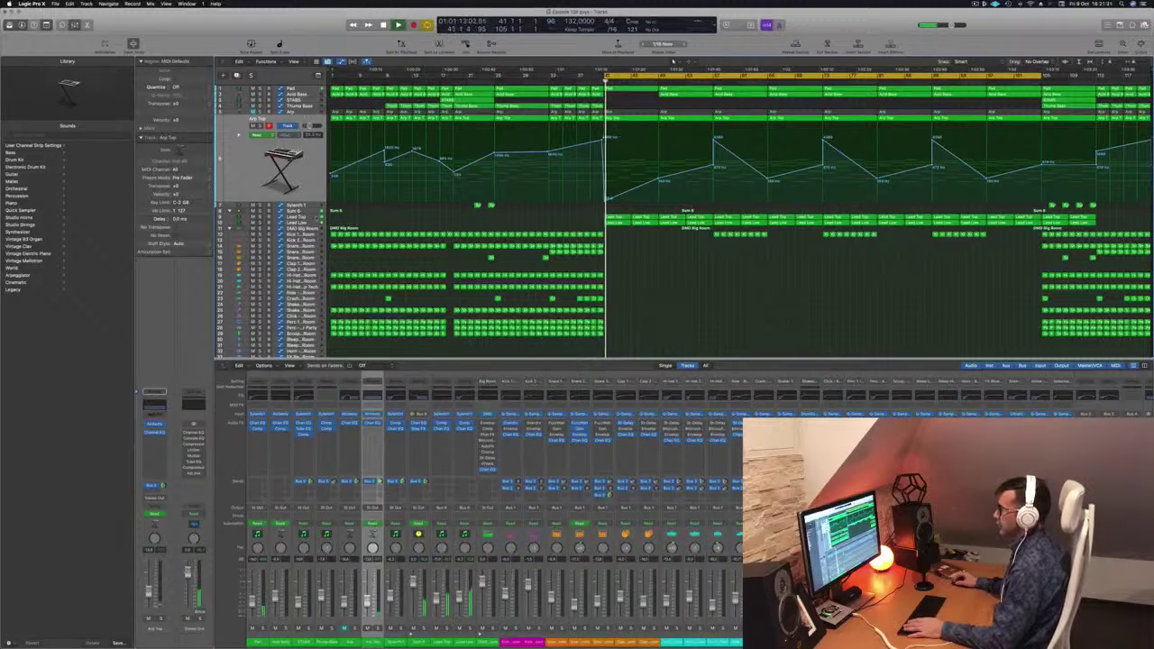
# Delete the Lead Top and Lead Low regions between bars 41 and 57 and replay the break.
pyautogui.click(311, 217)
pyautogui.moveTo(614, 126); pyautogui.dragTo(707, 224)
pyautogui.press('Delete')
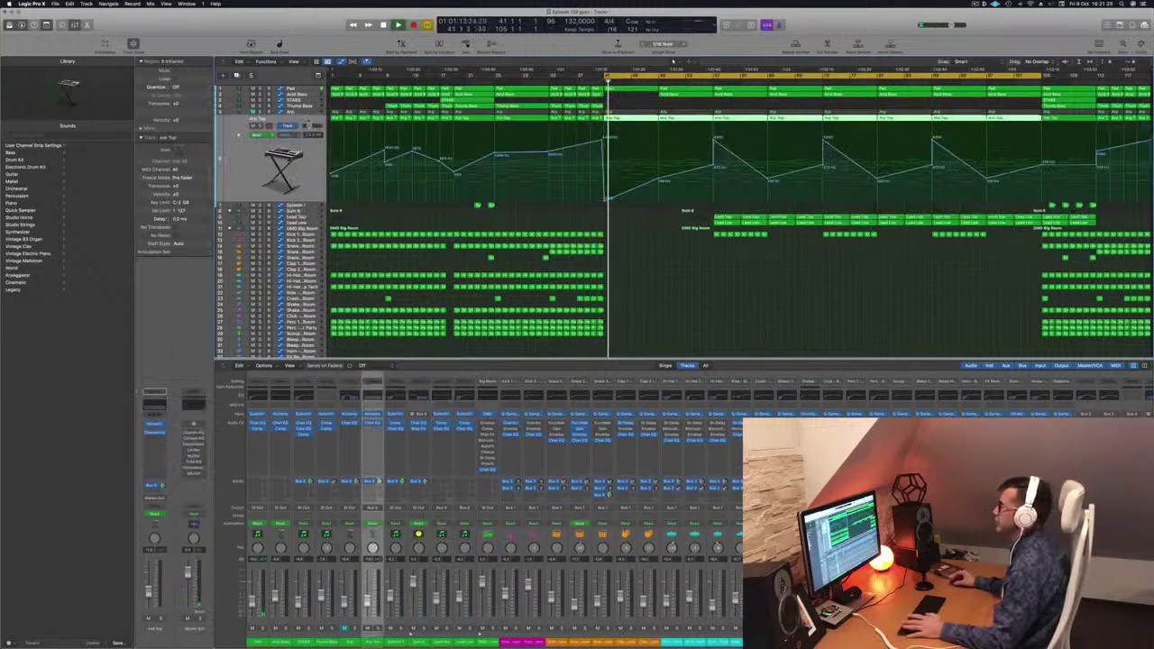
pyautogui.press('space')
pyautogui.press('space')
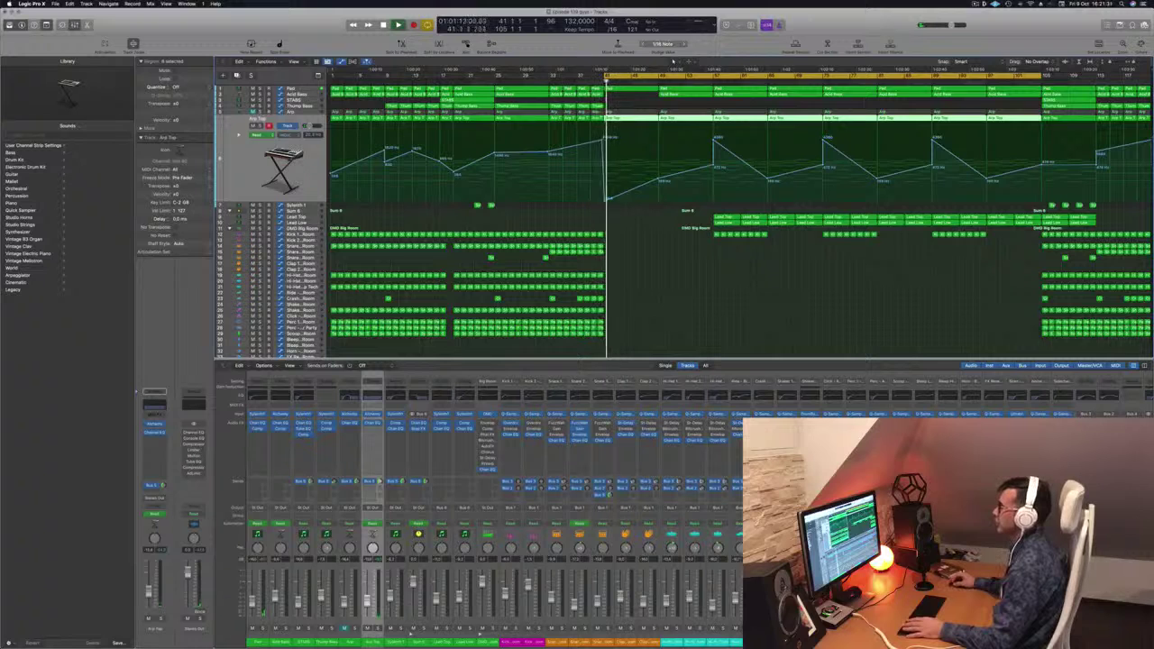
# Raise the Pad automation point at bar 41 and replay the start of the break.
pyautogui.press('Up')
pyautogui.press('Up')
pyautogui.press('Up')
pyautogui.press('Up')
pyautogui.press('Up')
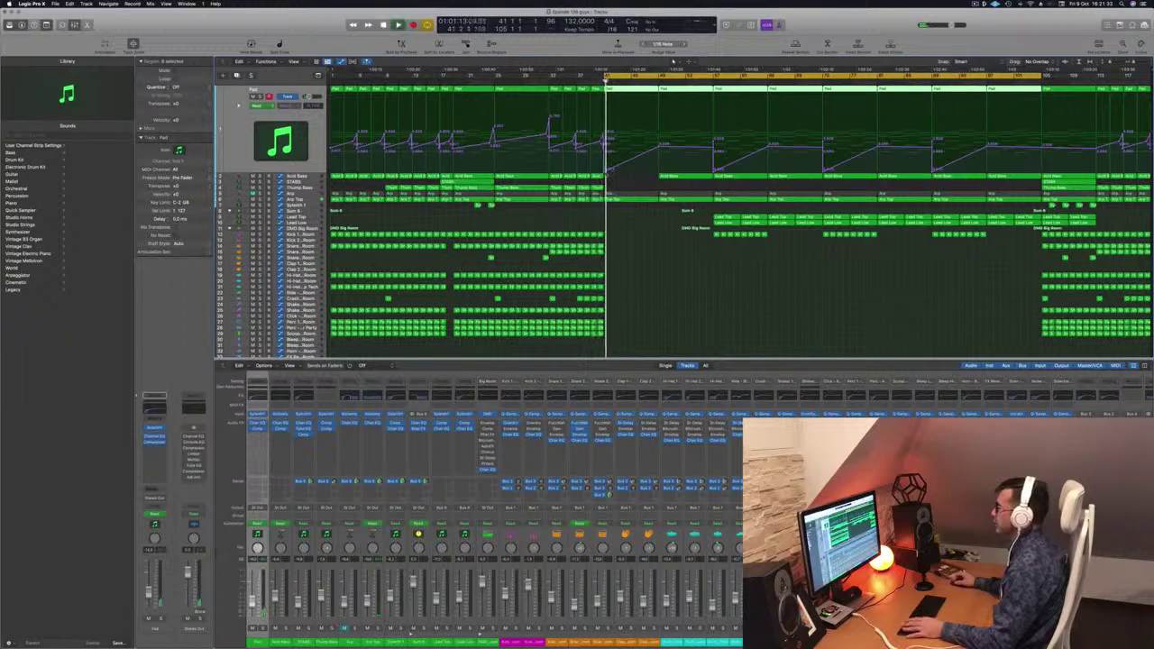
pyautogui.moveTo(605, 171); pyautogui.dragTo(604, 169)
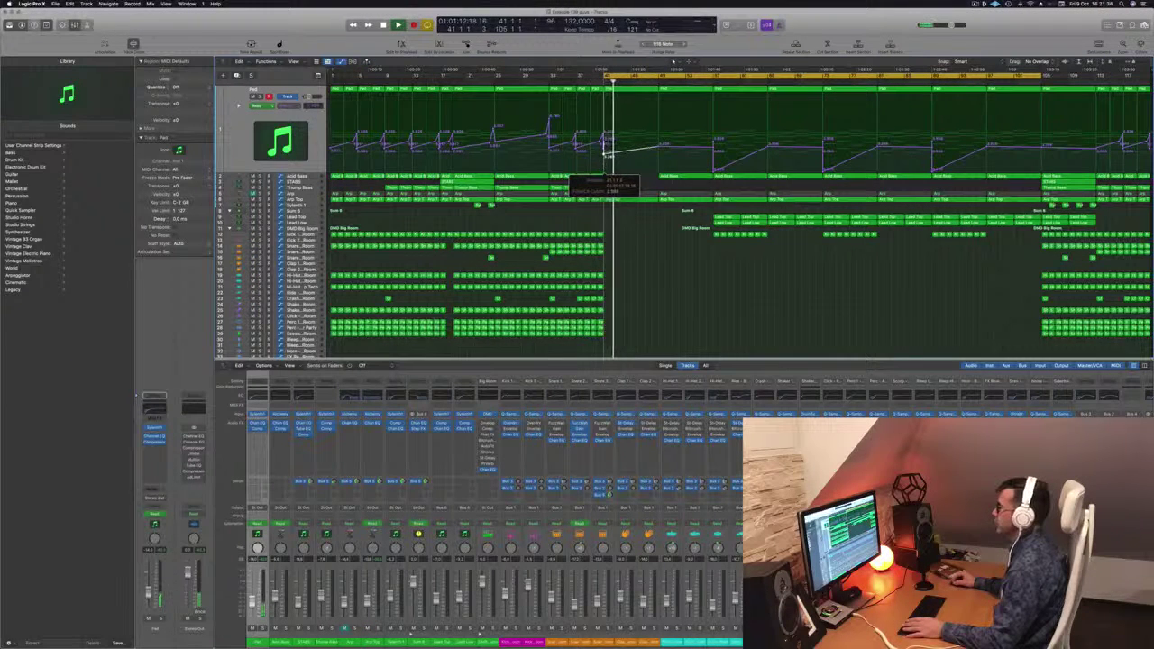
pyautogui.press('space')
pyautogui.press('space')
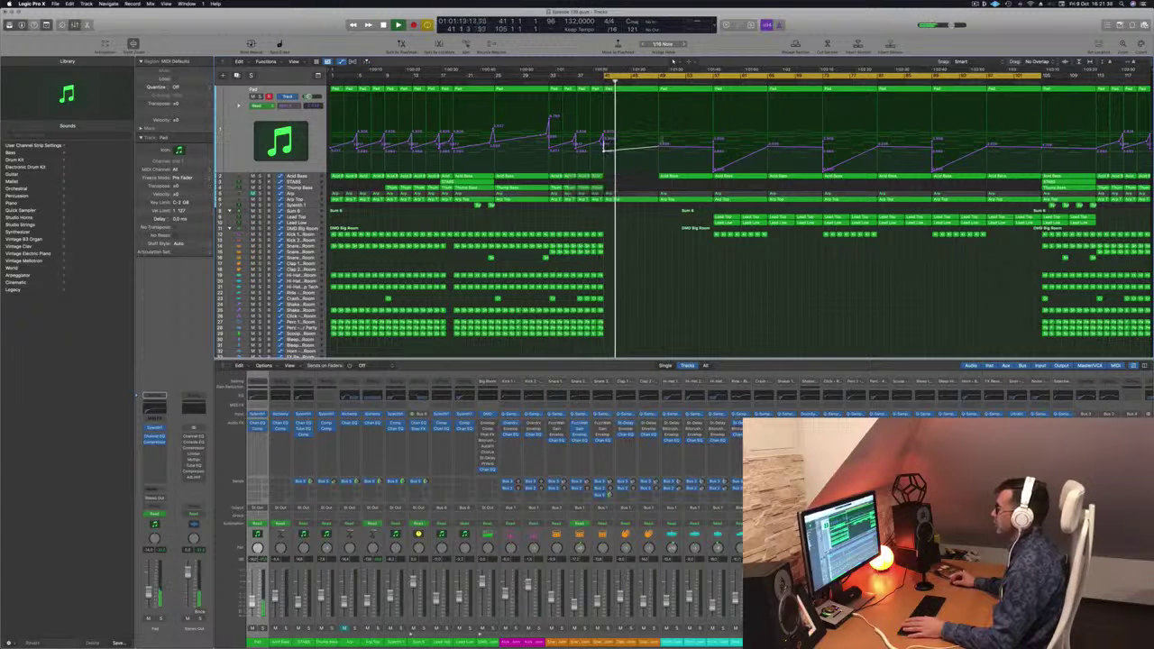
# Slightly lower the Pad automation point at bar 49 and raise the one at bar 57 for a gradual climb, and stop playback.
pyautogui.click(663, 144)
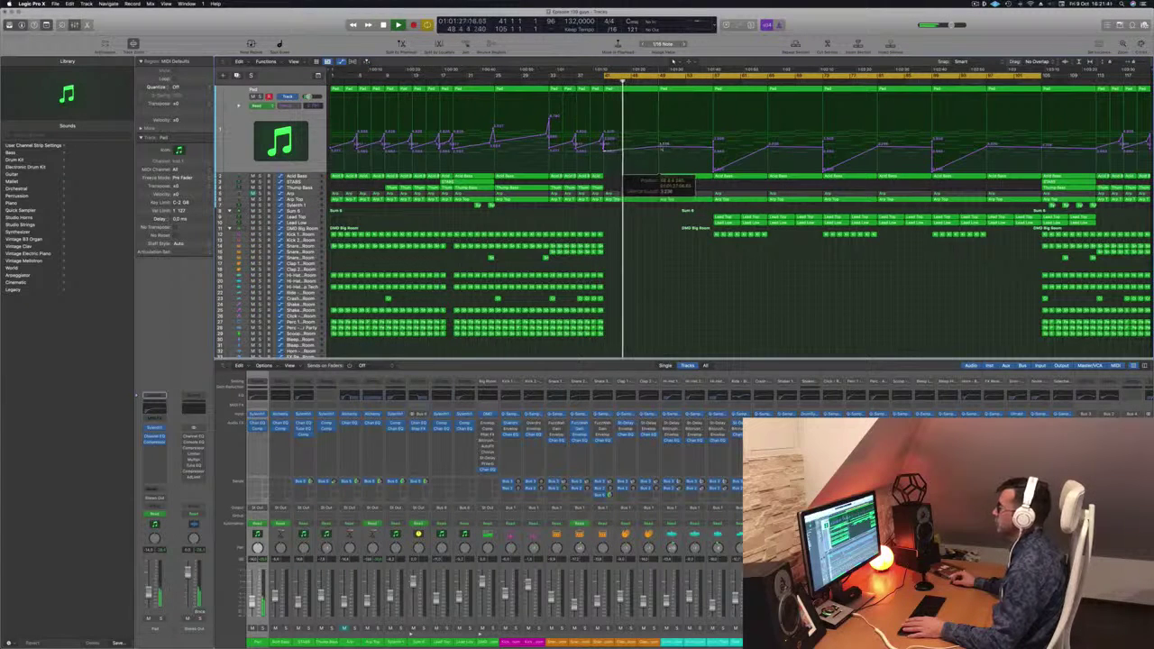
pyautogui.click(713, 146)
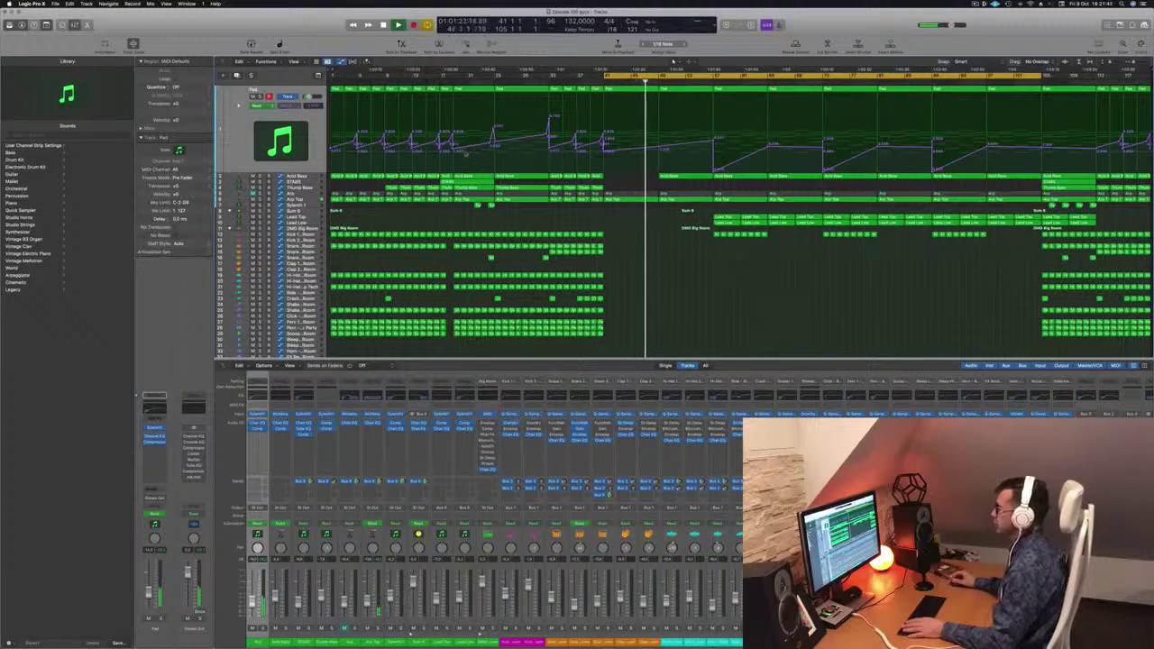
pyautogui.press('space')
# Create an empty duplicate of the Pad track directly below it and play the break from bar 41.
pyautogui.click(282, 93)
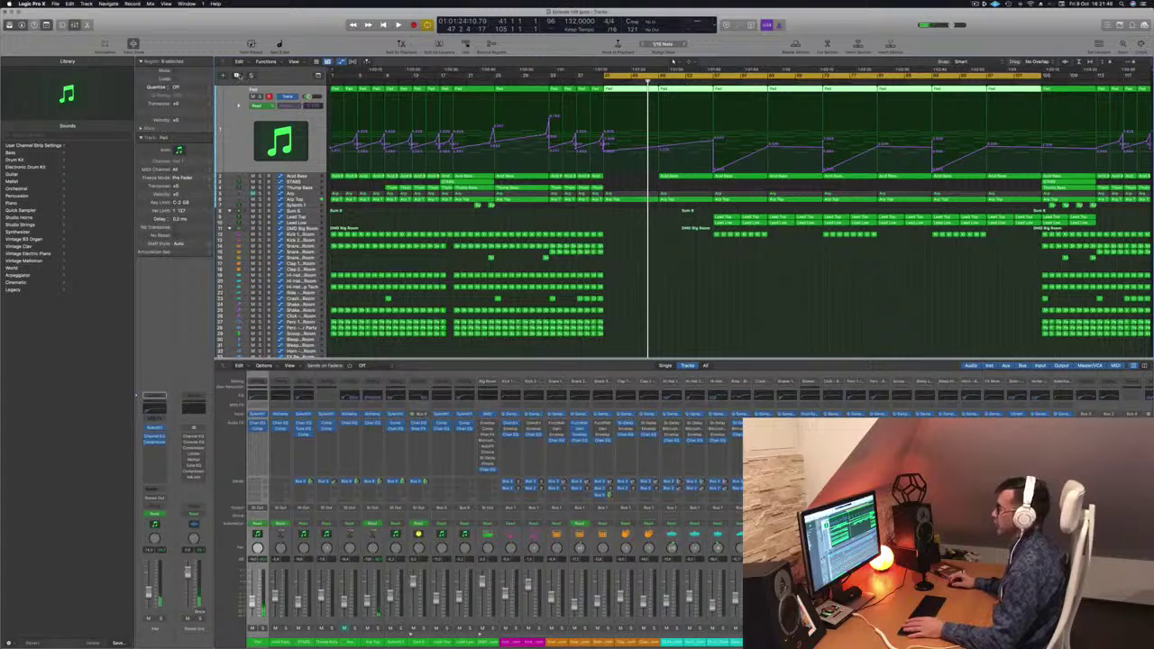
pyautogui.press('a')
pyautogui.press('space')
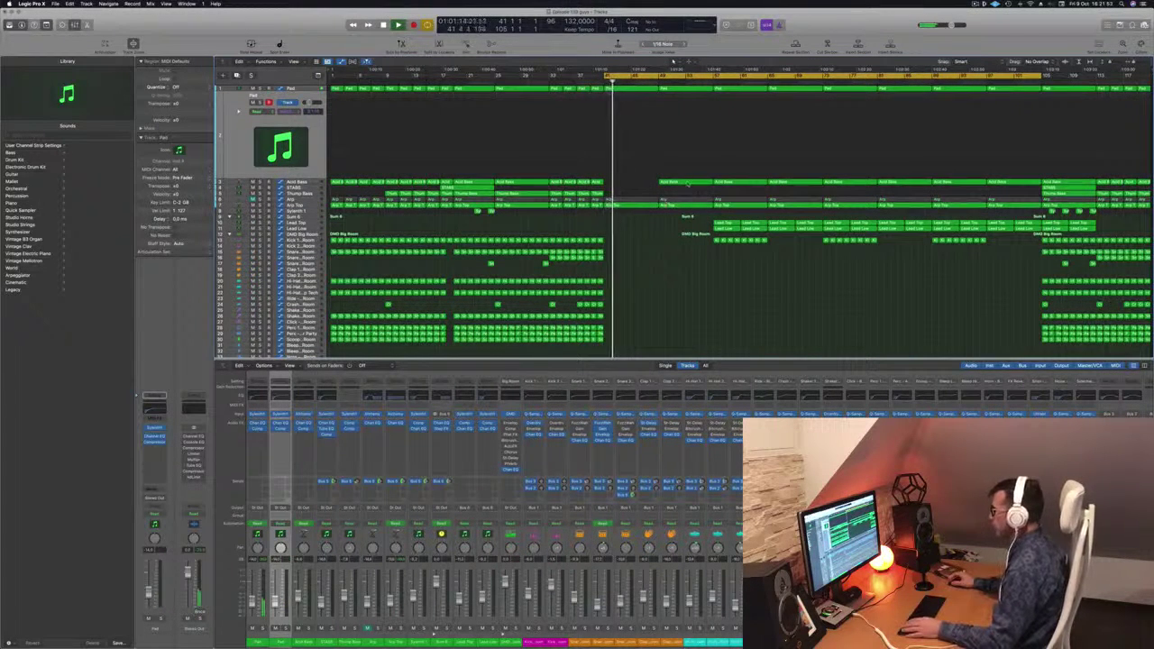
# Lower the Arp Top automation point at bar 49 while the break plays.
pyautogui.click(618, 206)
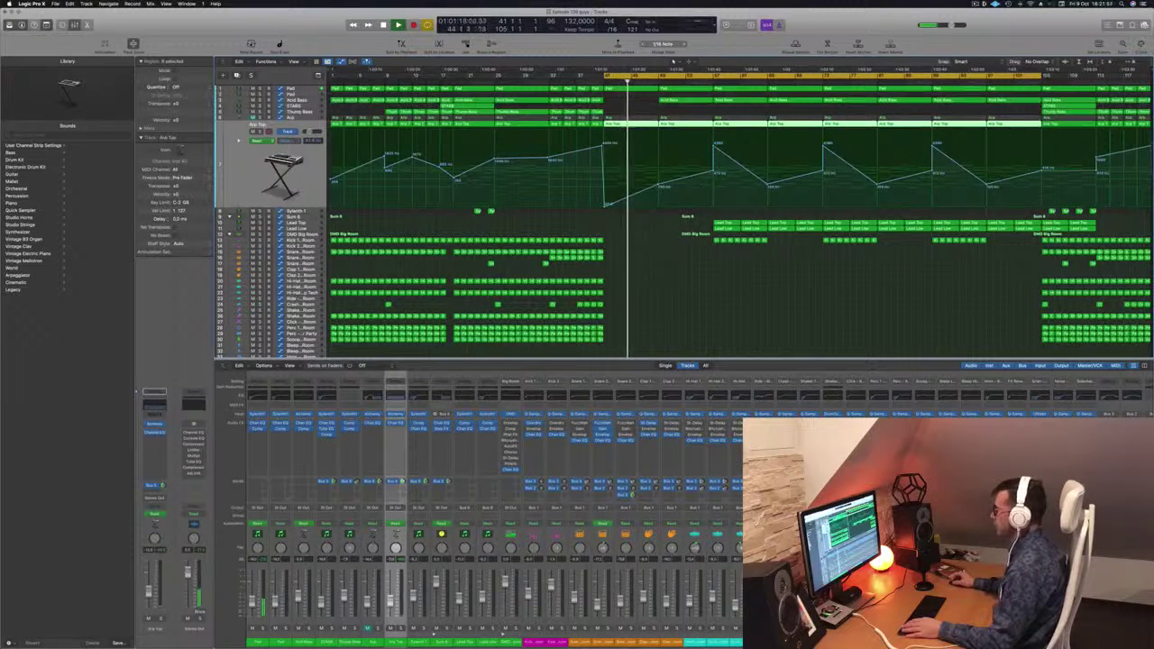
pyautogui.moveTo(664, 185)
pyautogui.mouseDown()
pyautogui.moveTo(663, 158)
pyautogui.moveTo(664, 192)
pyautogui.mouseUp()
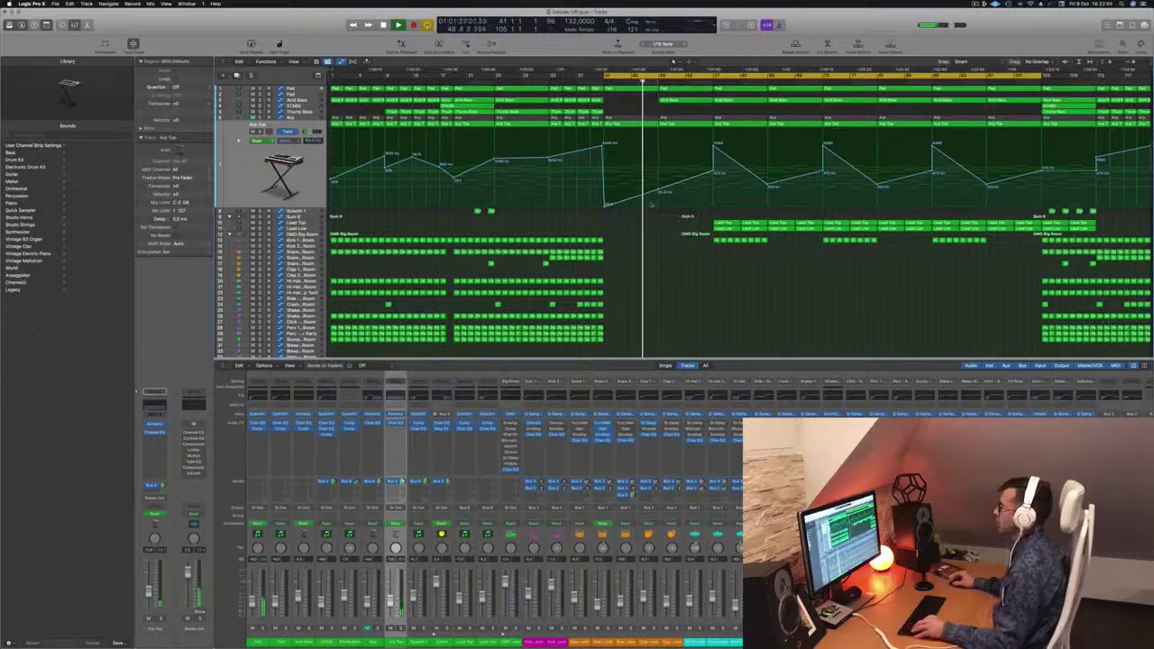
pyautogui.scroll(-3, 654, 248)
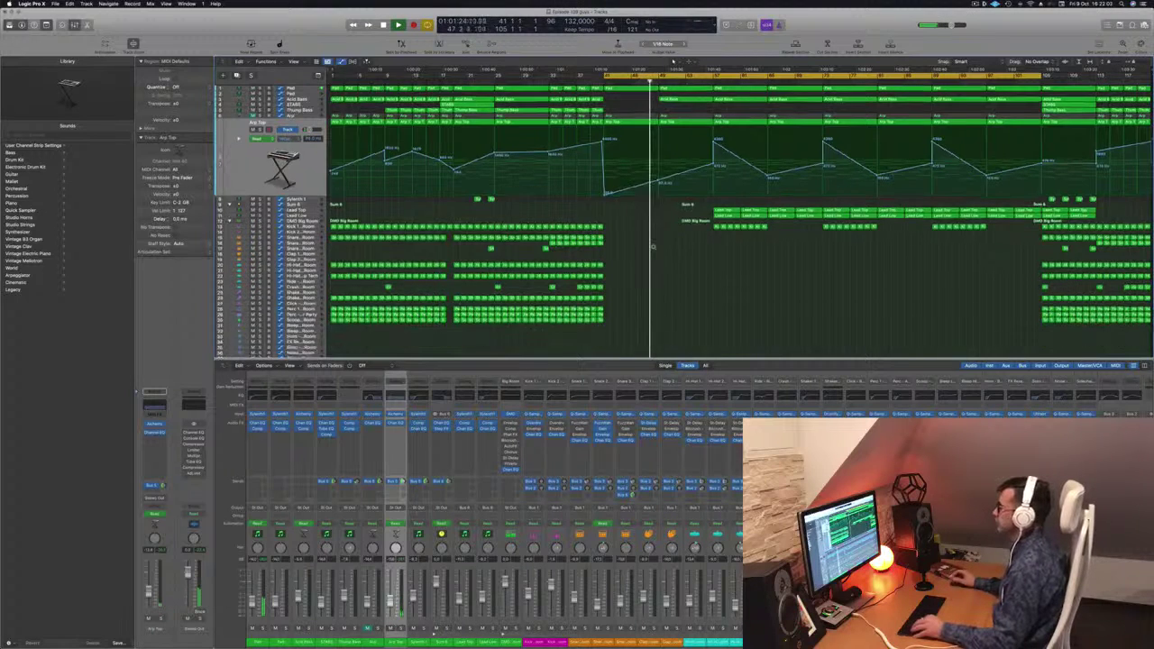
pyautogui.hscroll(3, 680, 237)
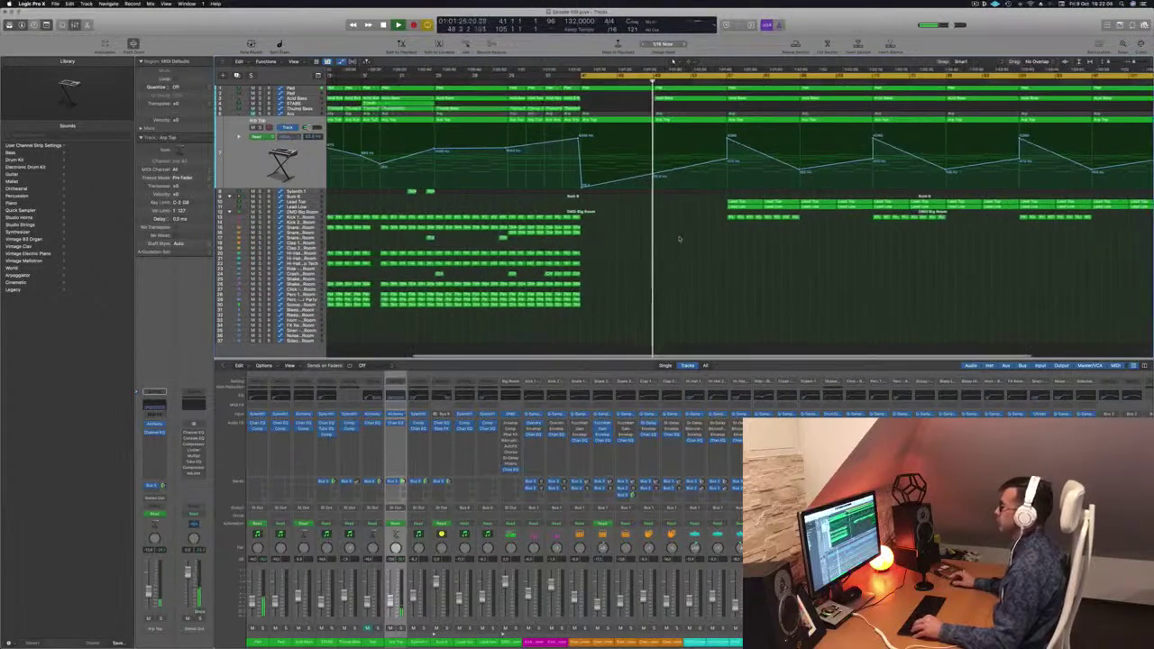
pyautogui.hscroll(-3, 680, 237)
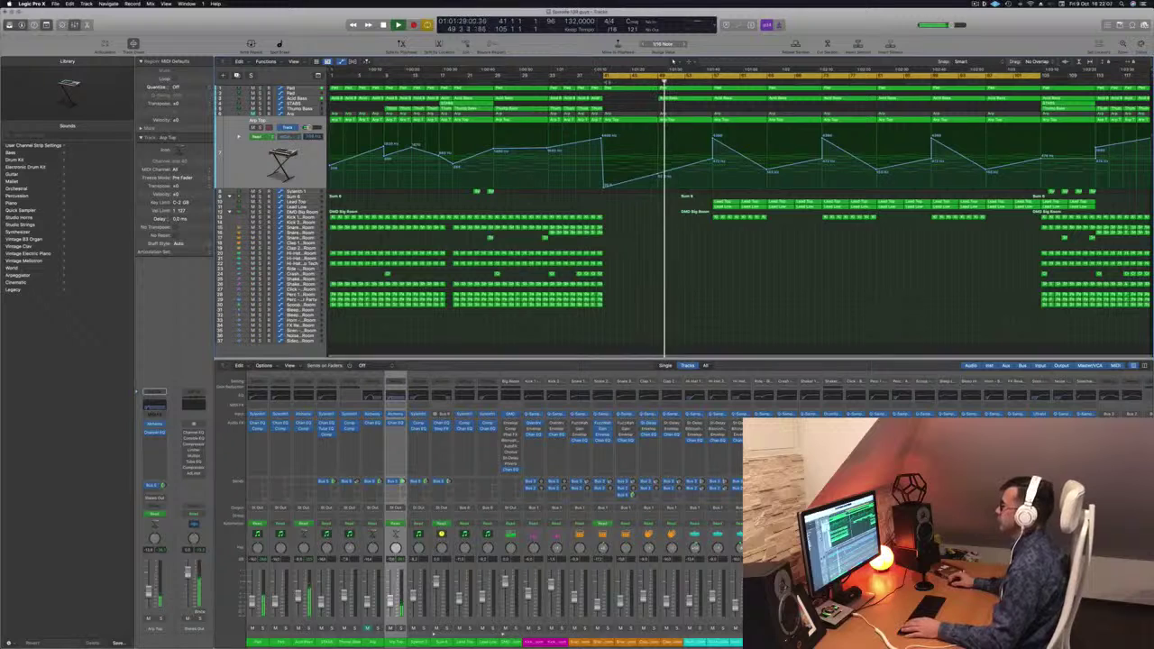
# Replay the break from bar 41 and listen with the original Pad track selected.
pyautogui.press('Return')
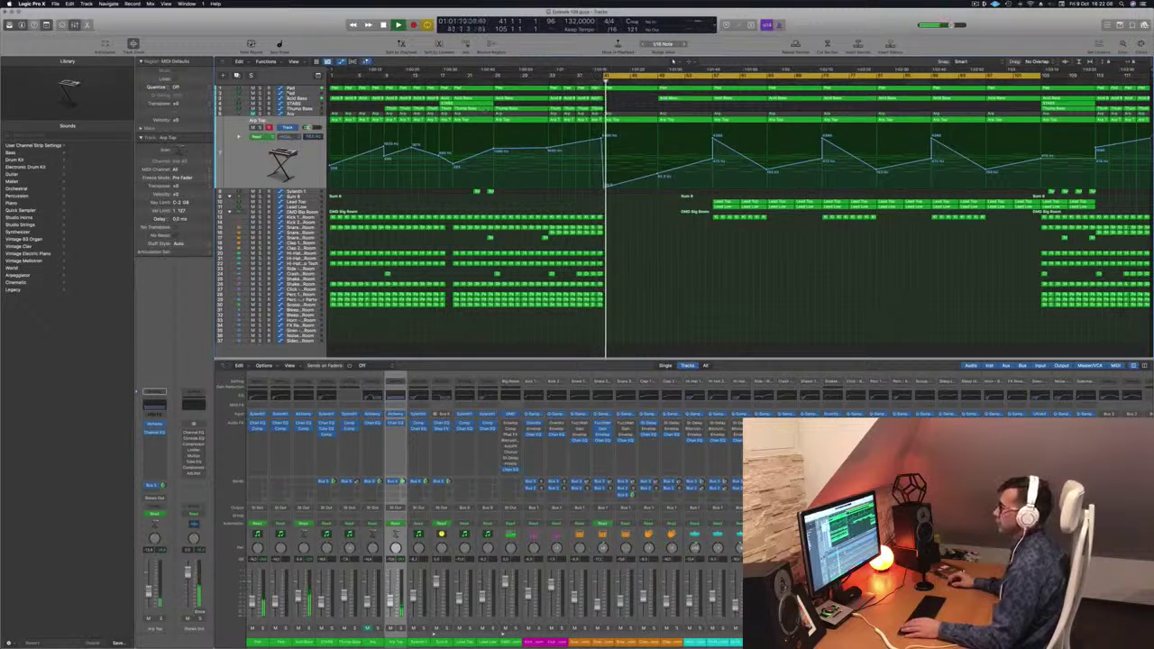
pyautogui.click(298, 89)
pyautogui.press('space')
pyautogui.press('space')
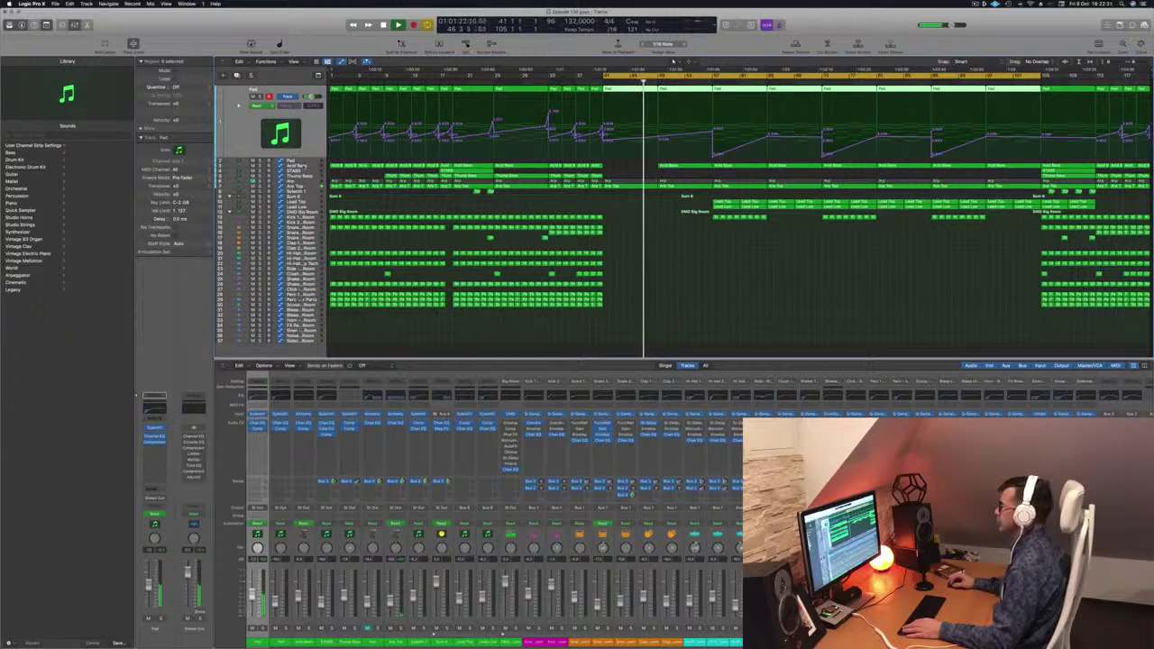
# Flatten the Acid Bass automation spike at bar 57 and delete the Acid Bass region between bars 49 and 57.
pyautogui.click(304, 166)
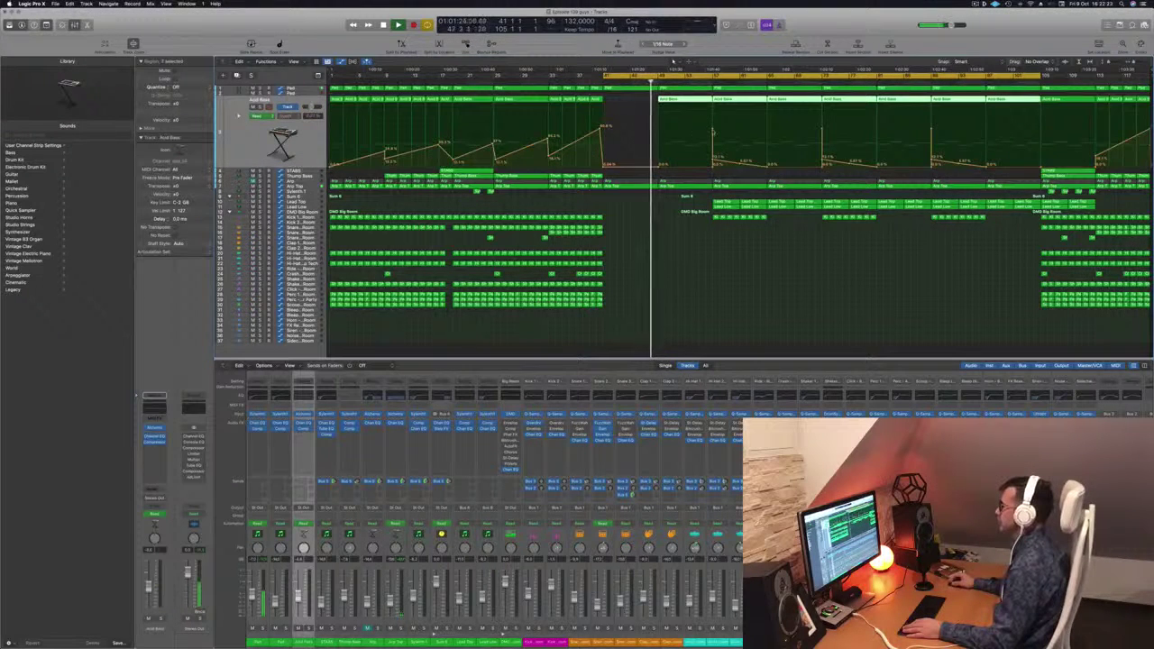
pyautogui.click(614, 139)
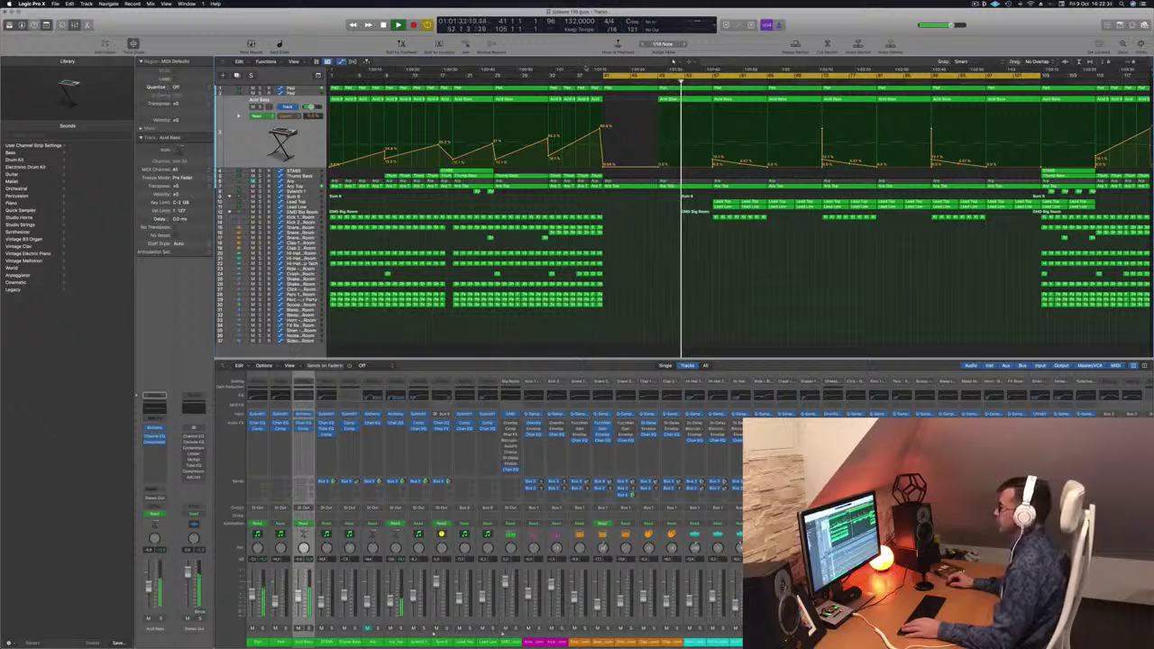
pyautogui.press('space')
pyautogui.click(694, 99)
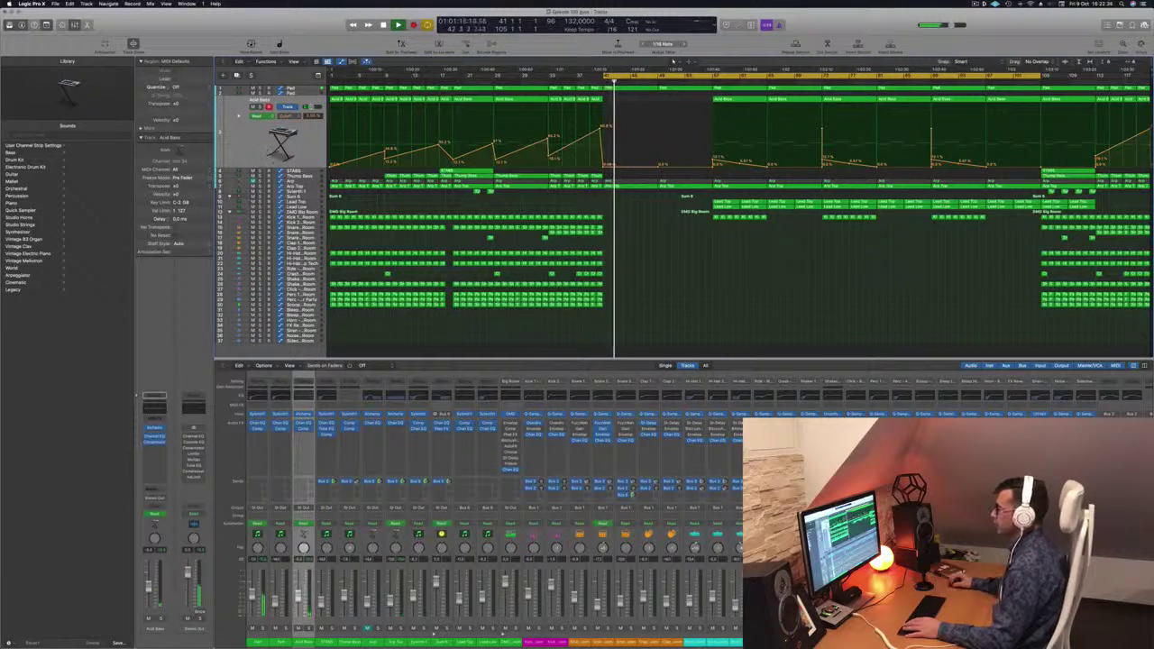
# Raise the Arp Top automation point at bar 49 for a steeper rise from bar 41.
pyautogui.press('Down')
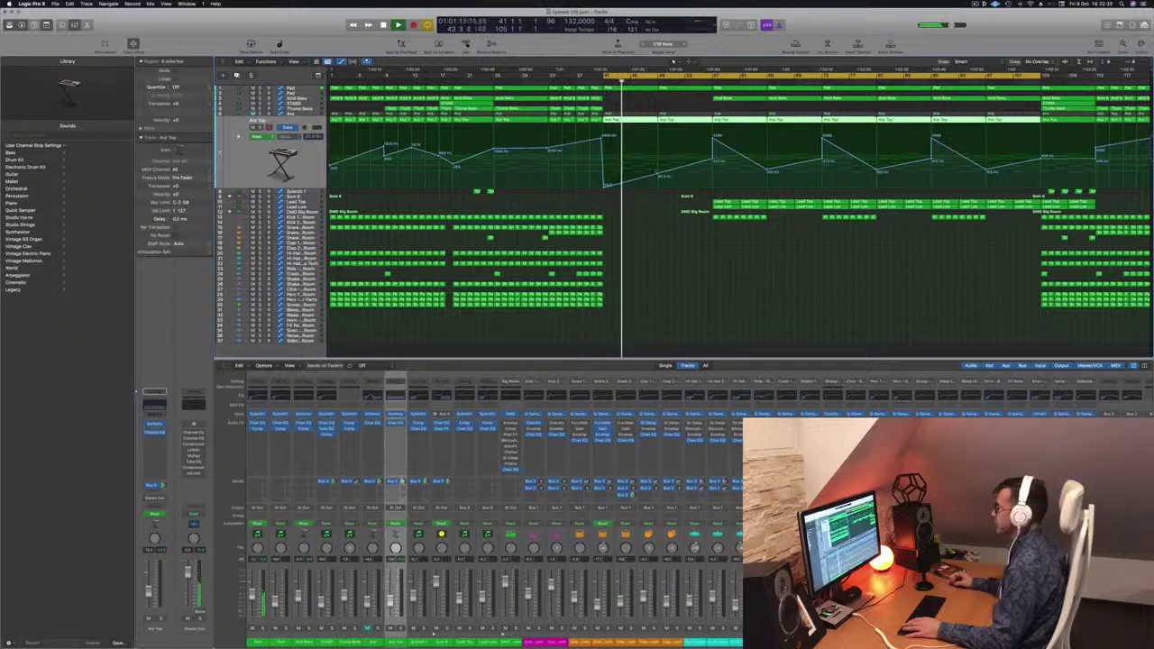
pyautogui.moveTo(657, 172)
pyautogui.mouseDown()
pyautogui.moveTo(658, 136)
pyautogui.moveTo(657, 162)
pyautogui.mouseUp()
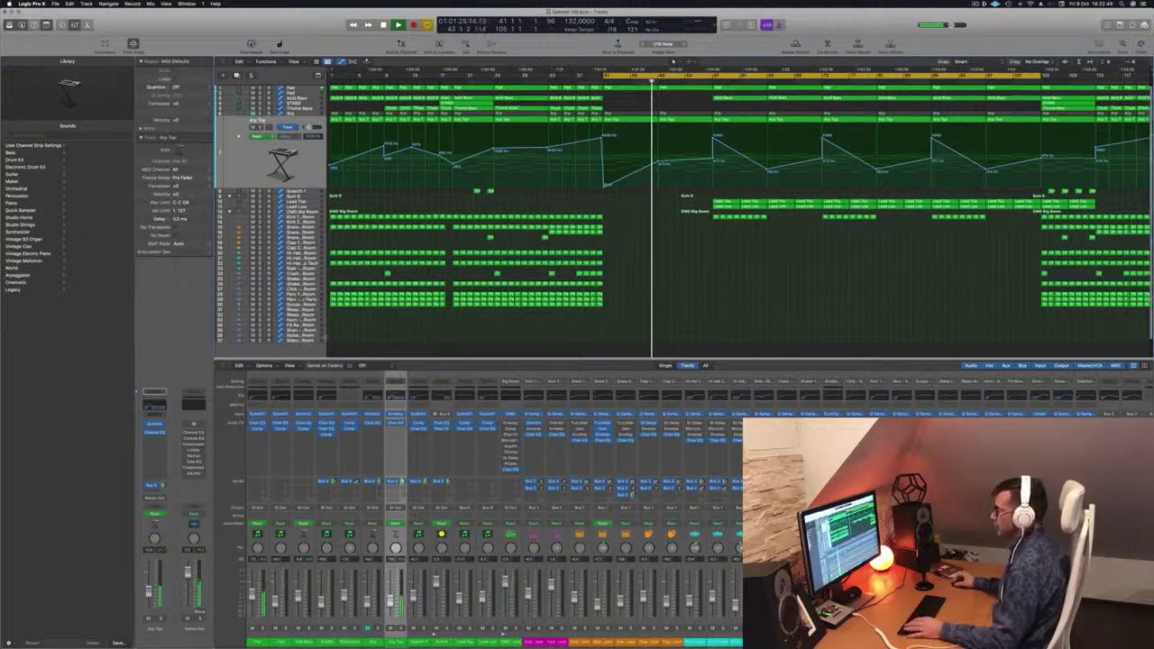
# Select the Noise - Big Room track, stop playback at bar 41 and open Musical Typing to play its sound, moving the keyboard aside.
pyautogui.click(648, 335)
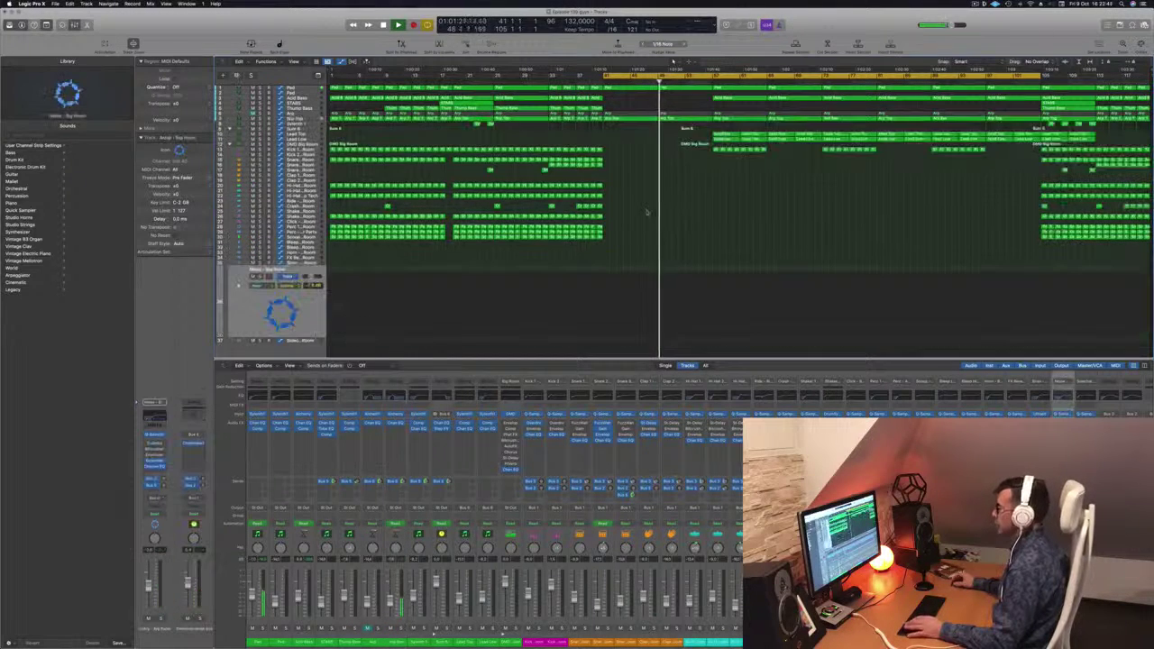
pyautogui.press('space')
pyautogui.press('space')
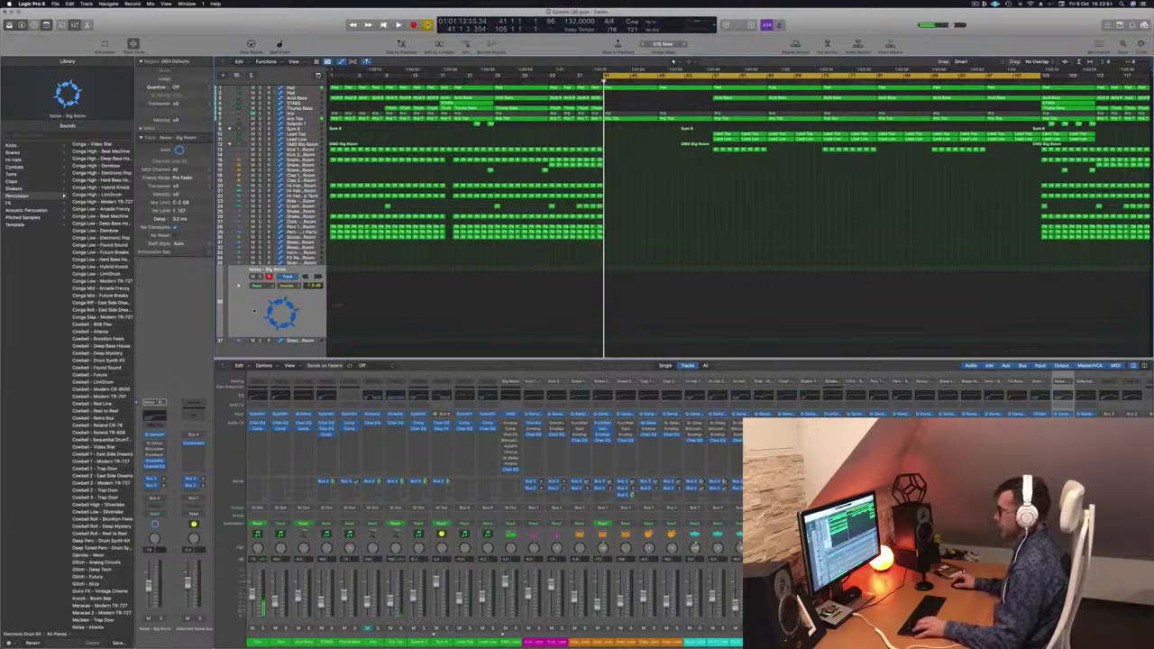
pyautogui.press('a')
pyautogui.hotkey('ctrl', 's')
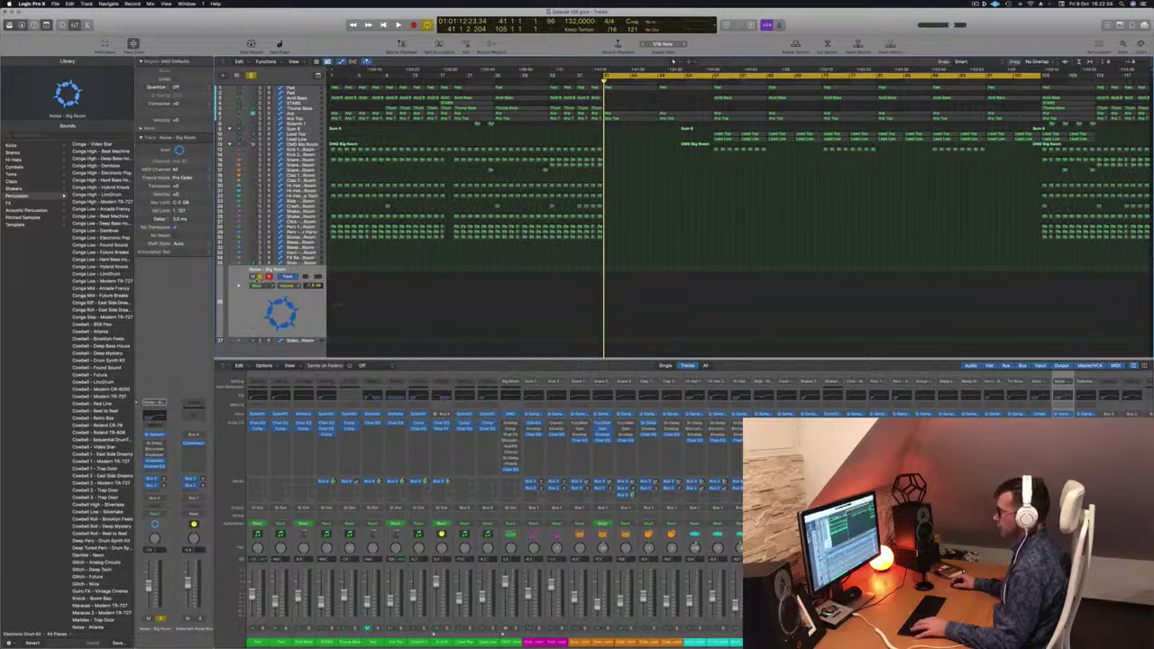
pyautogui.press('super+a')
pyautogui.press('super+k')
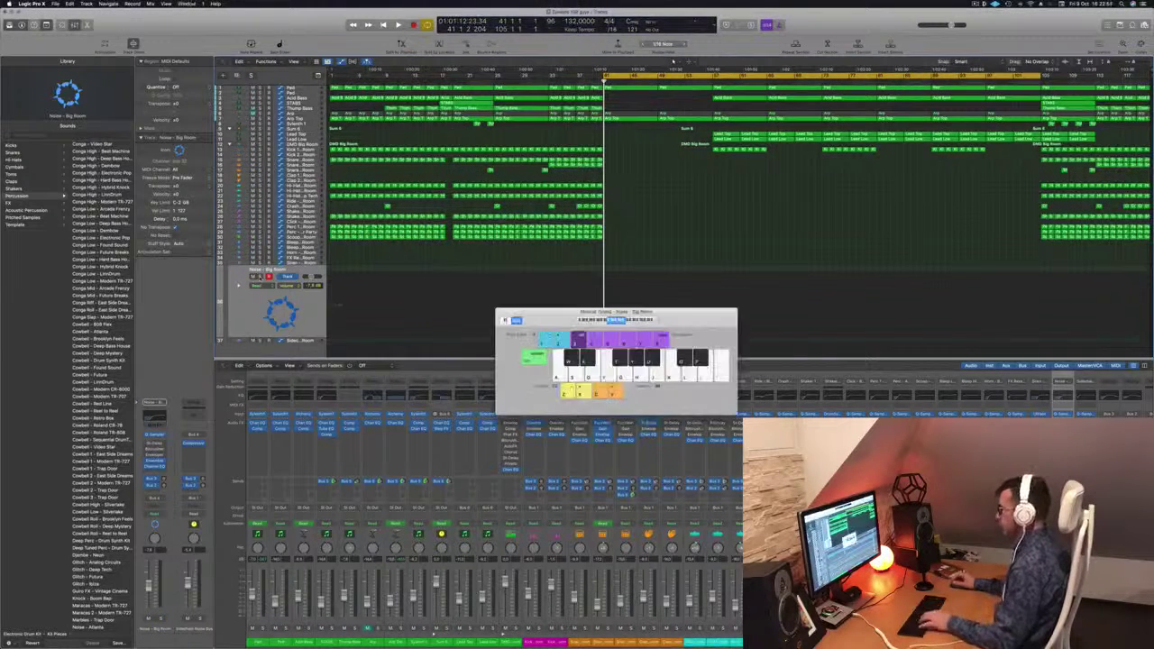
pyautogui.press('f')
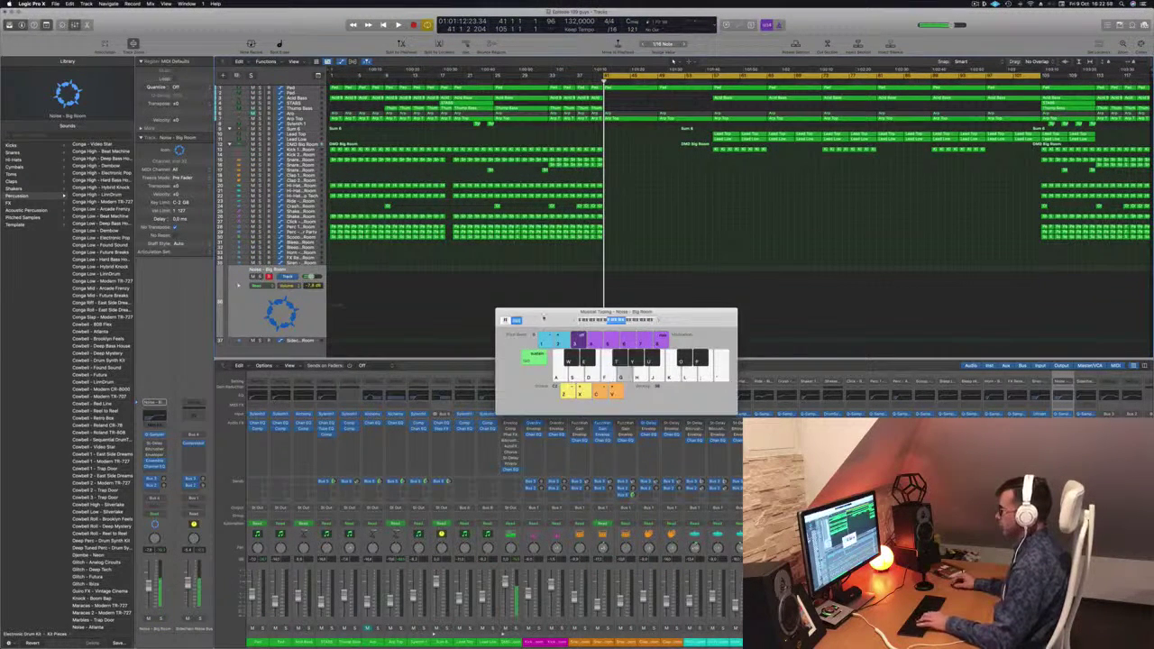
pyautogui.moveTo(543, 318); pyautogui.dragTo(717, 285)
# Browse the Percussion sounds in the library for alternative noise patches.
pyautogui.scroll(-5, 99, 388)
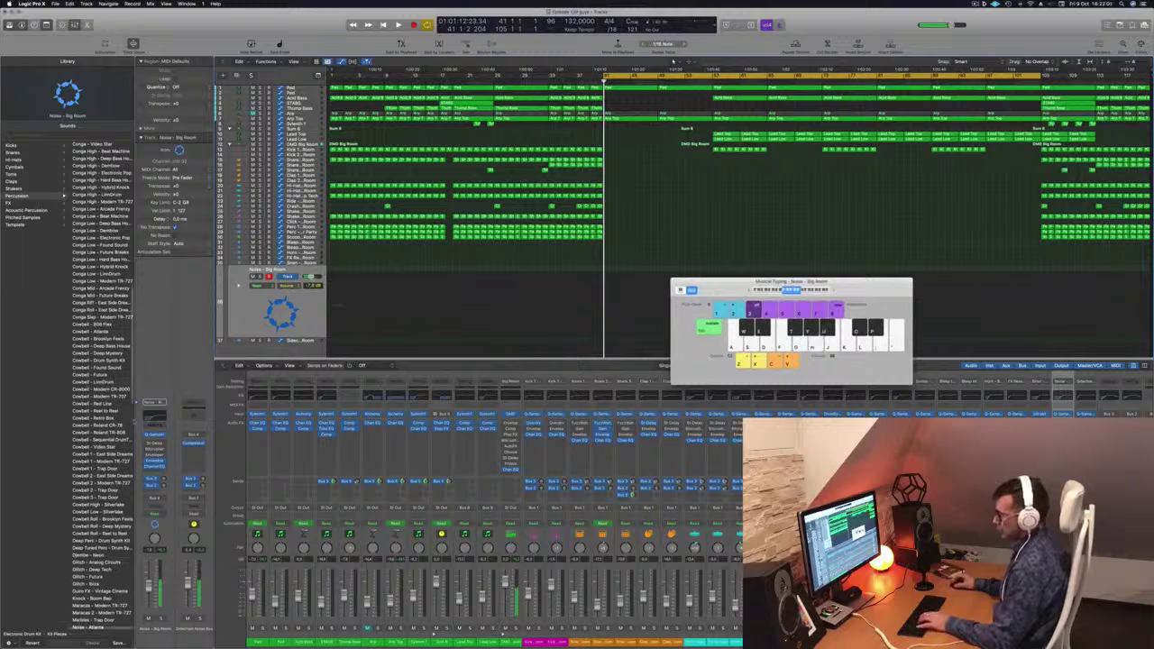
pyautogui.scroll(-15, 103, 387)
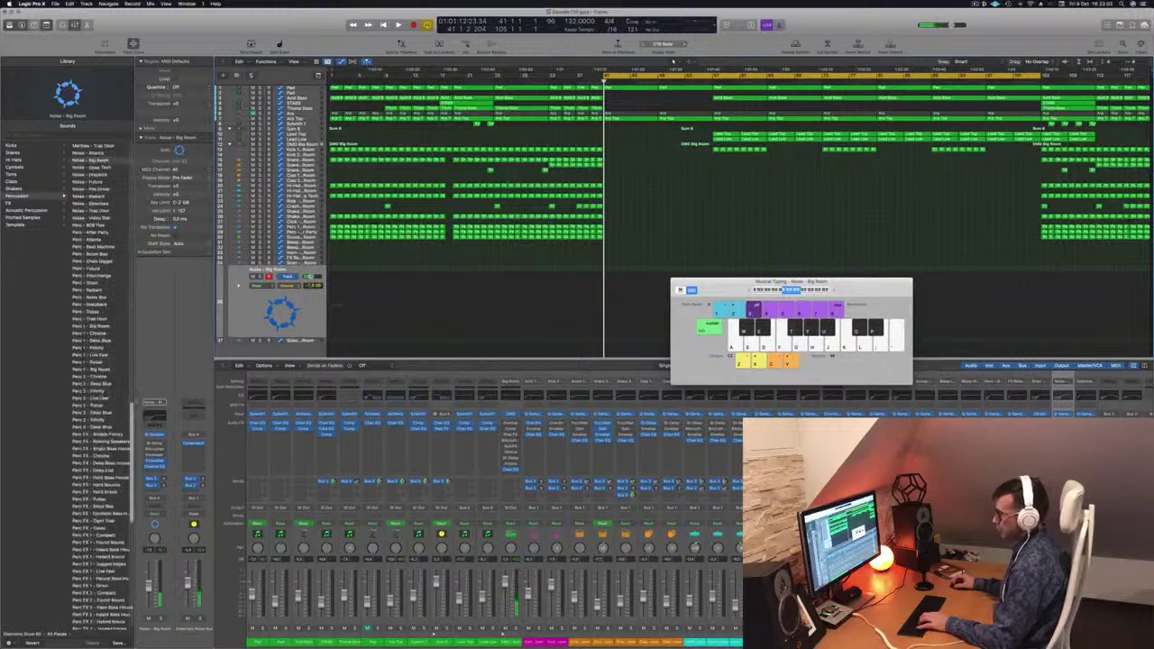
pyautogui.scroll(-2, 103, 388)
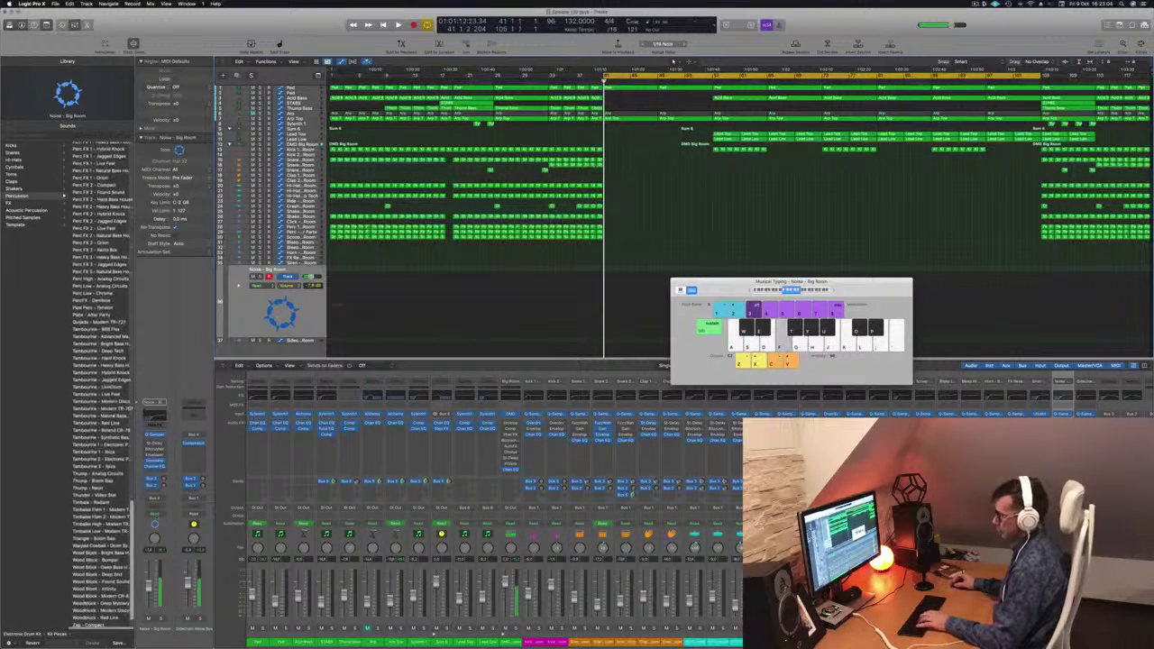
pyautogui.scroll(-2, 96, 559)
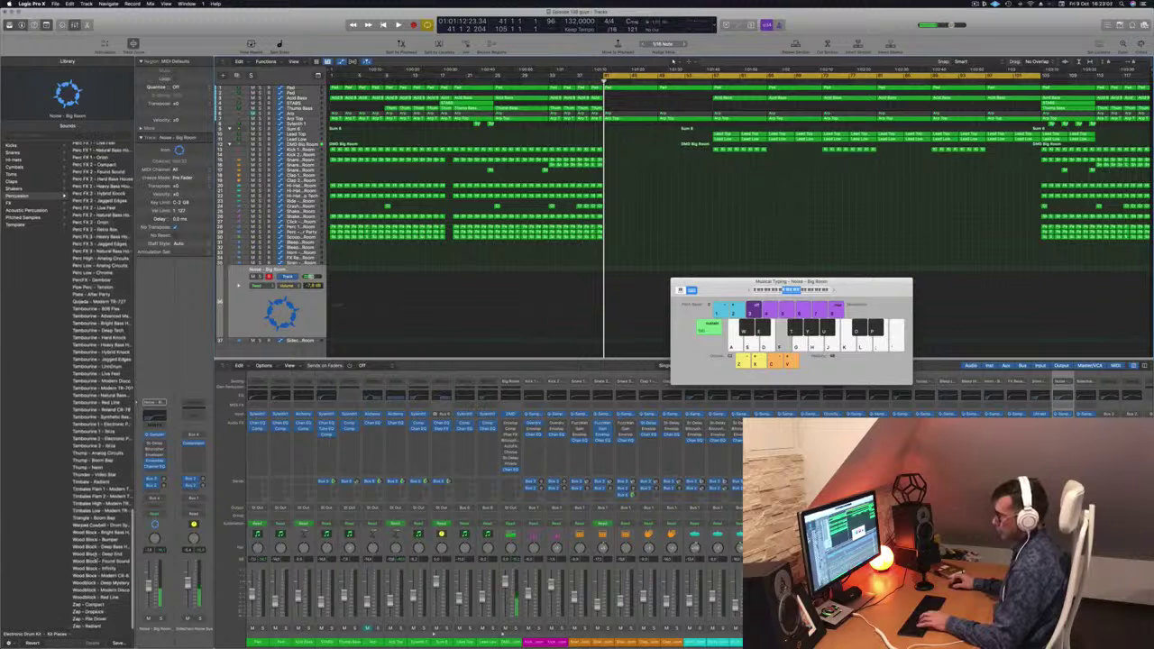
pyautogui.scroll(15, 72, 469)
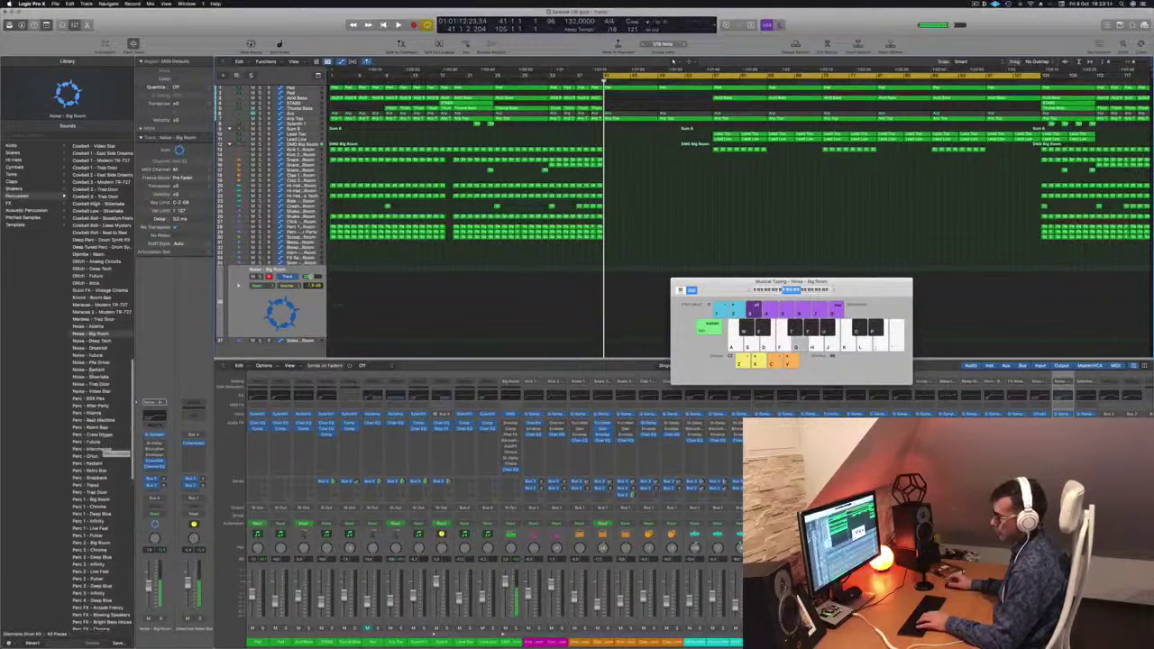
# Audition the Noise patches Trap Door, Future, Dropkick and Deep Tech on the noise track, and load Noise - Big Room again.
pyautogui.click(92, 384)
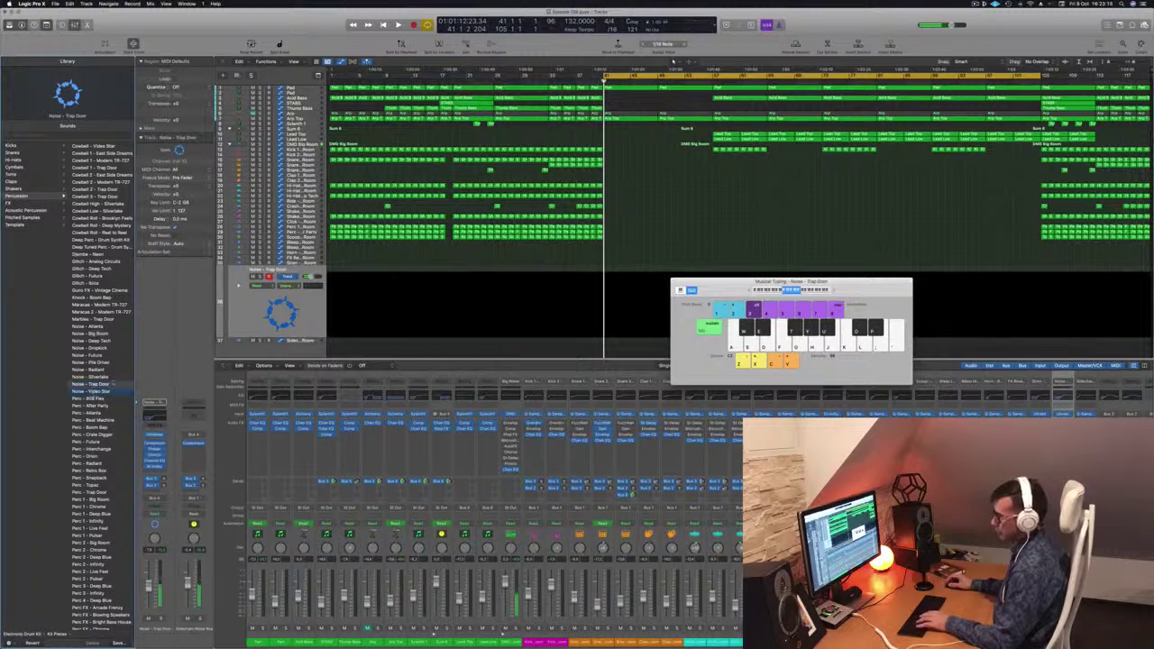
pyautogui.press('Down')
pyautogui.press('g')
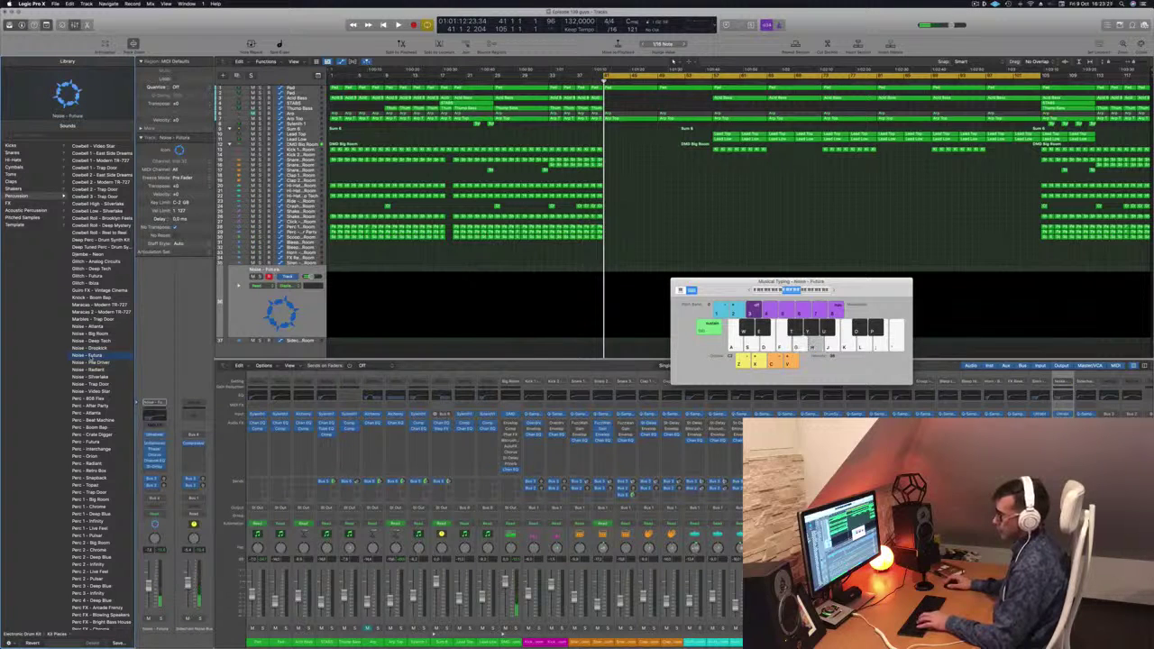
pyautogui.press('f')
pyautogui.press('g')
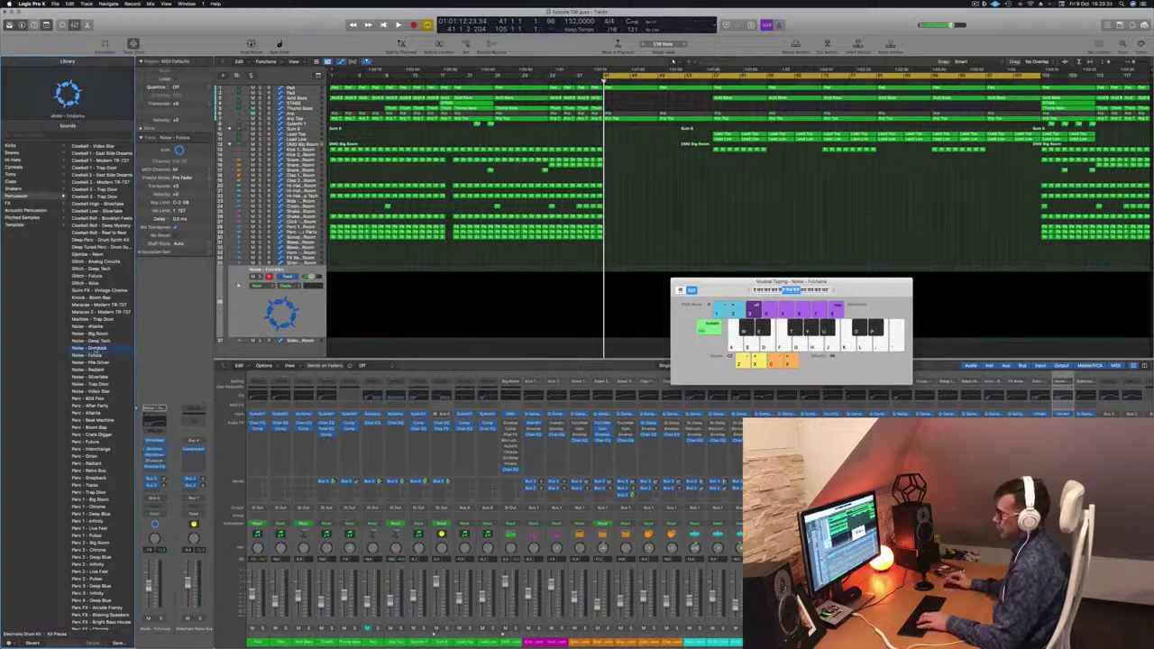
pyautogui.press('g')
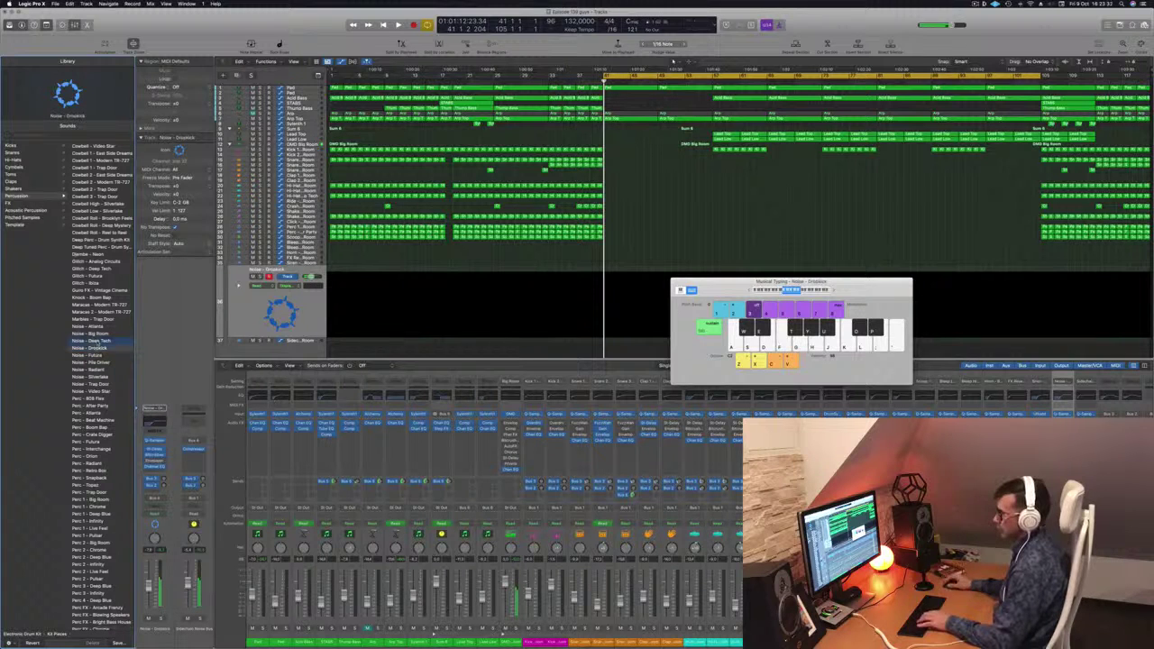
pyautogui.click(93, 341)
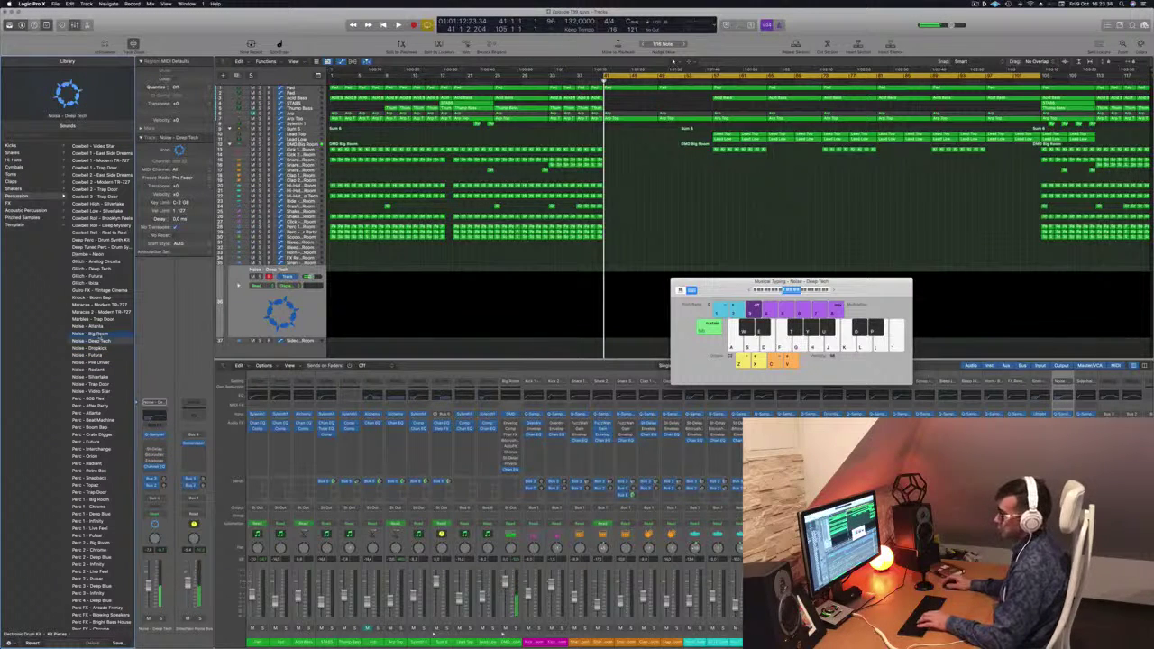
pyautogui.press('Up')
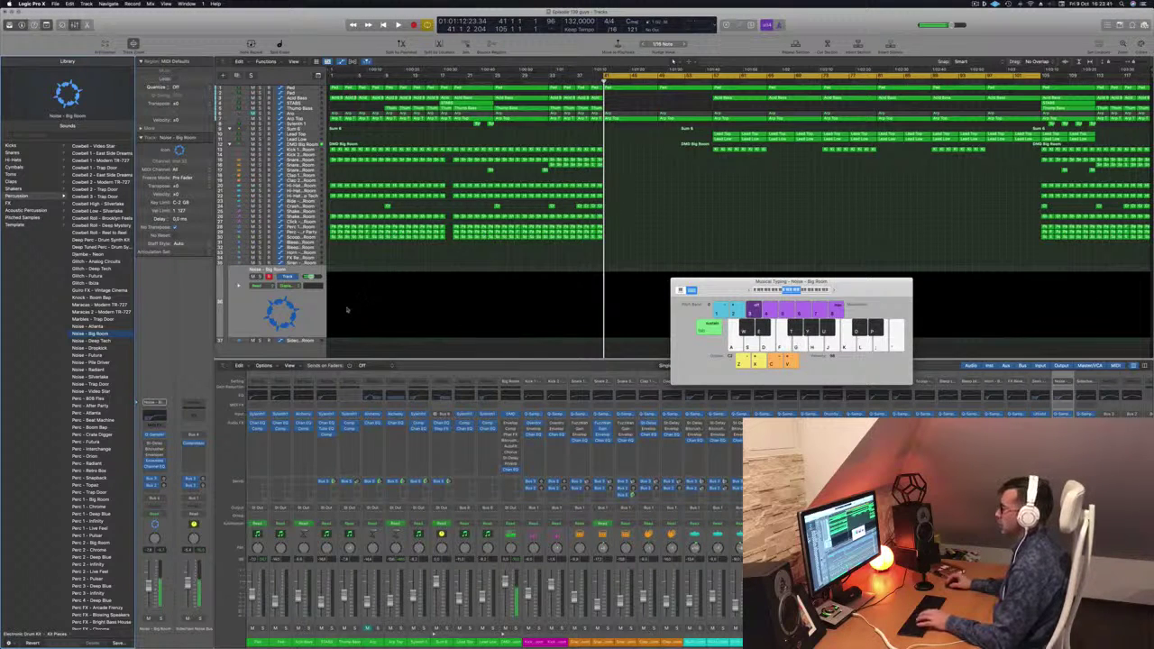
# Audition the FX sounds Downlifter - Pile Driver and Dive - Pile Driver on the noise track, and load Downlifter - Prismatica.
pyautogui.press('t')
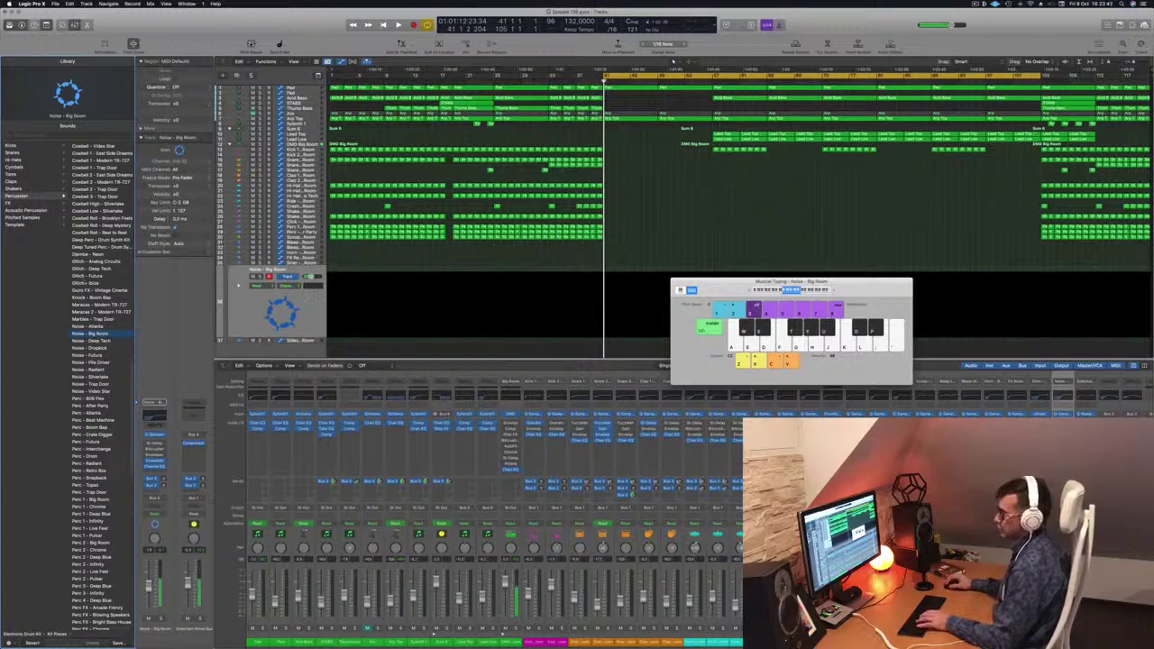
pyautogui.click(12, 203)
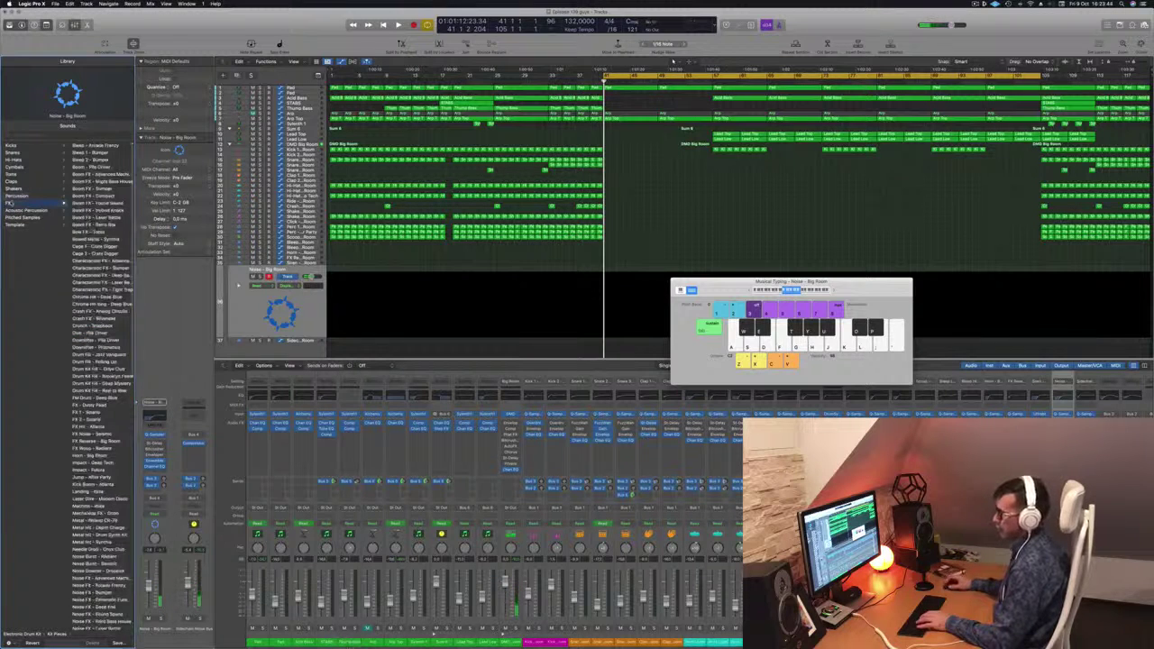
pyautogui.scroll(-4, 92, 257)
pyautogui.scroll(-2, 103, 386)
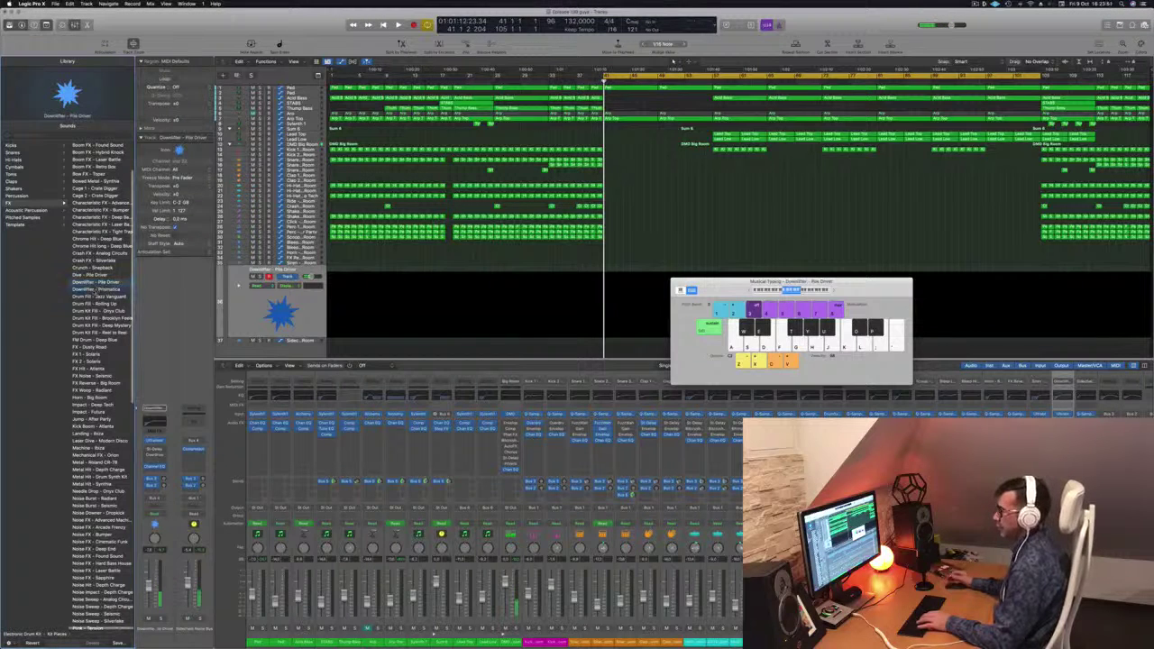
pyautogui.click(95, 289)
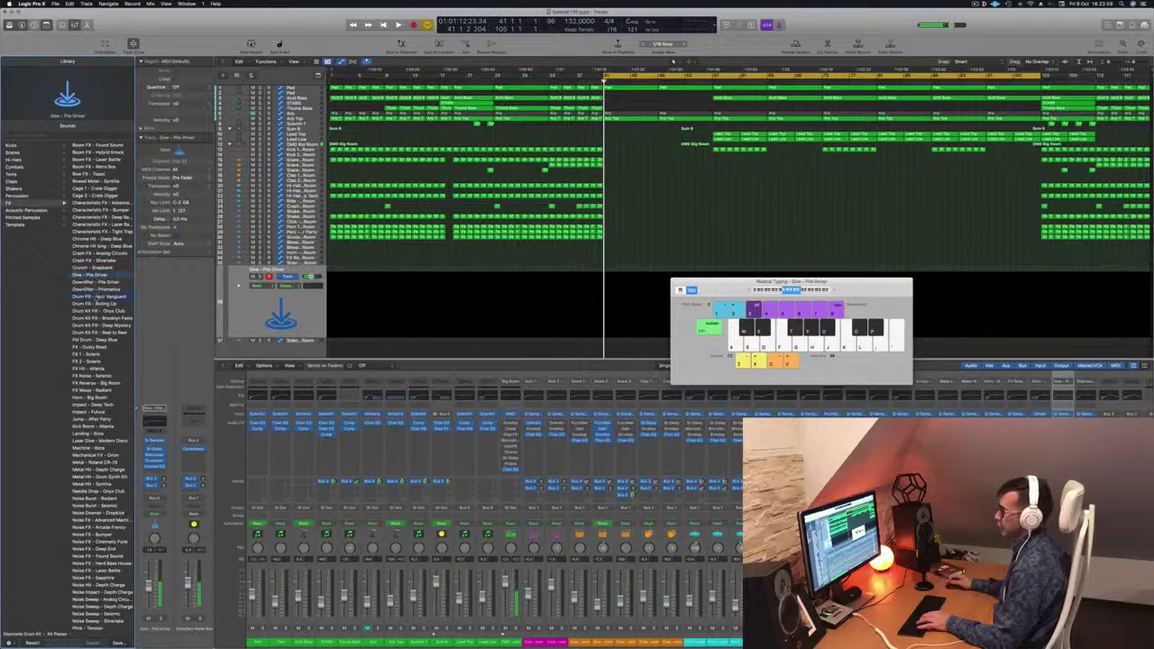
pyautogui.click(97, 296)
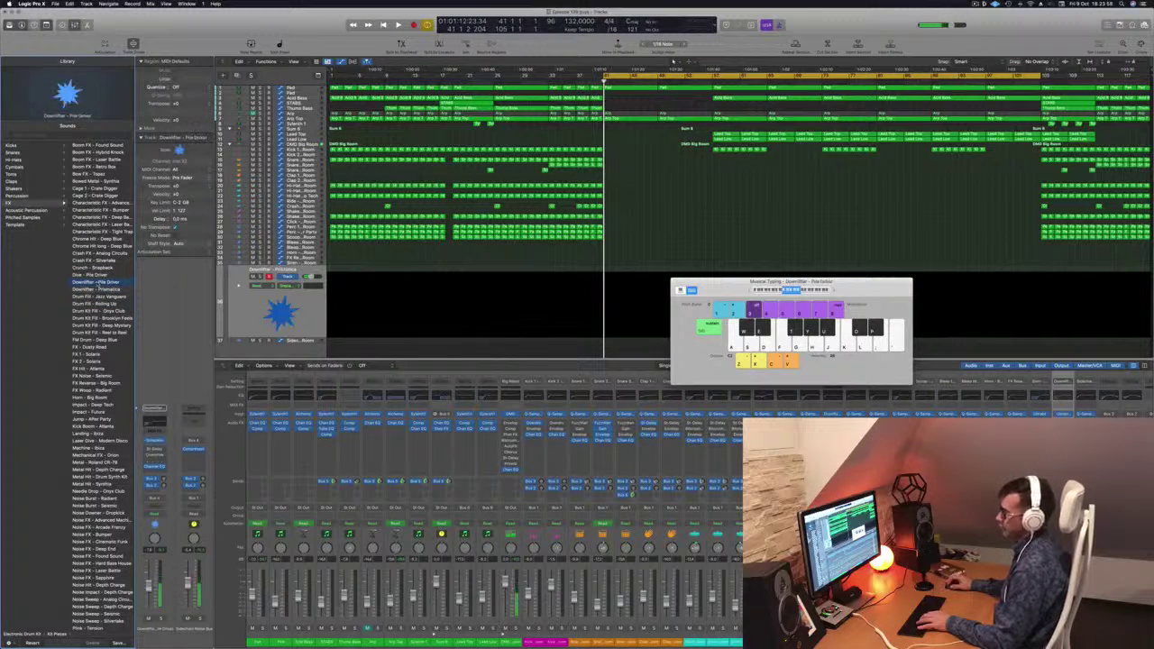
pyautogui.press('Down')
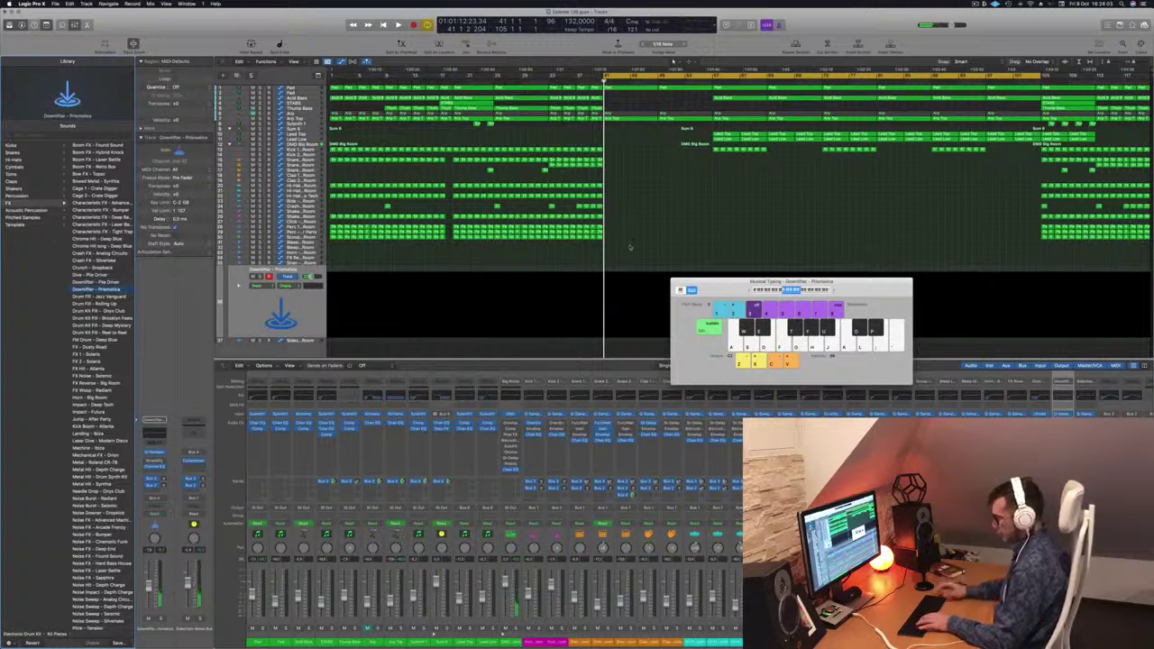
# Record a Downlifter - Prismatica note from bar 41, moving the Musical Typing keyboard aside, and play the take back.
pyautogui.press('space')
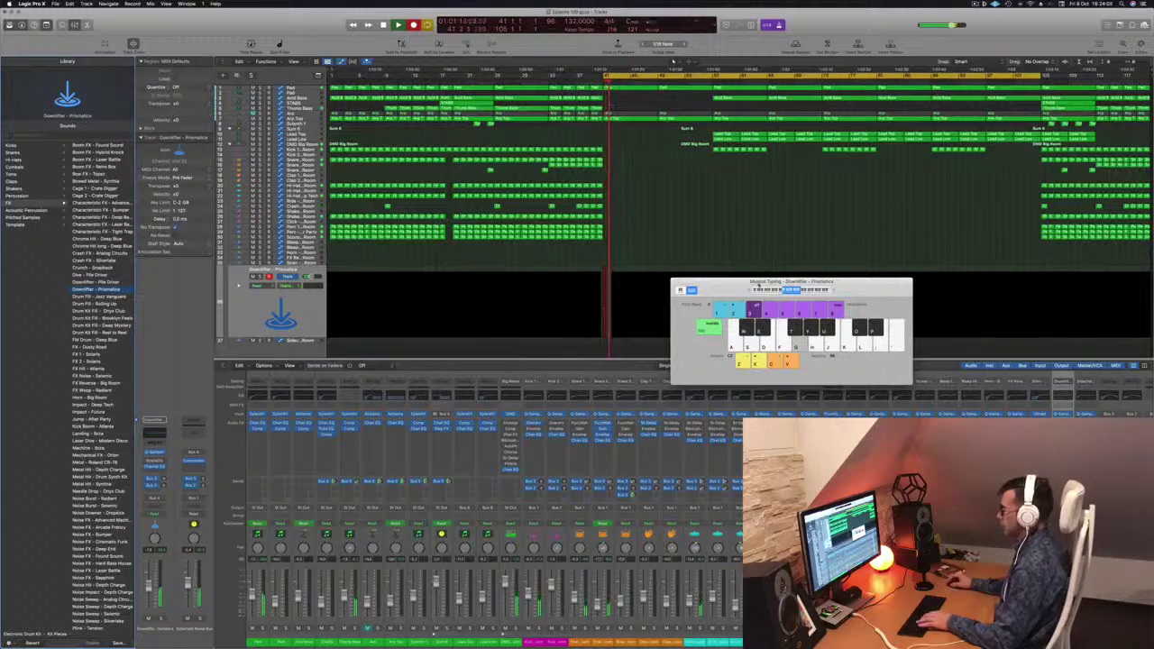
pyautogui.moveTo(793, 281); pyautogui.dragTo(1014, 275)
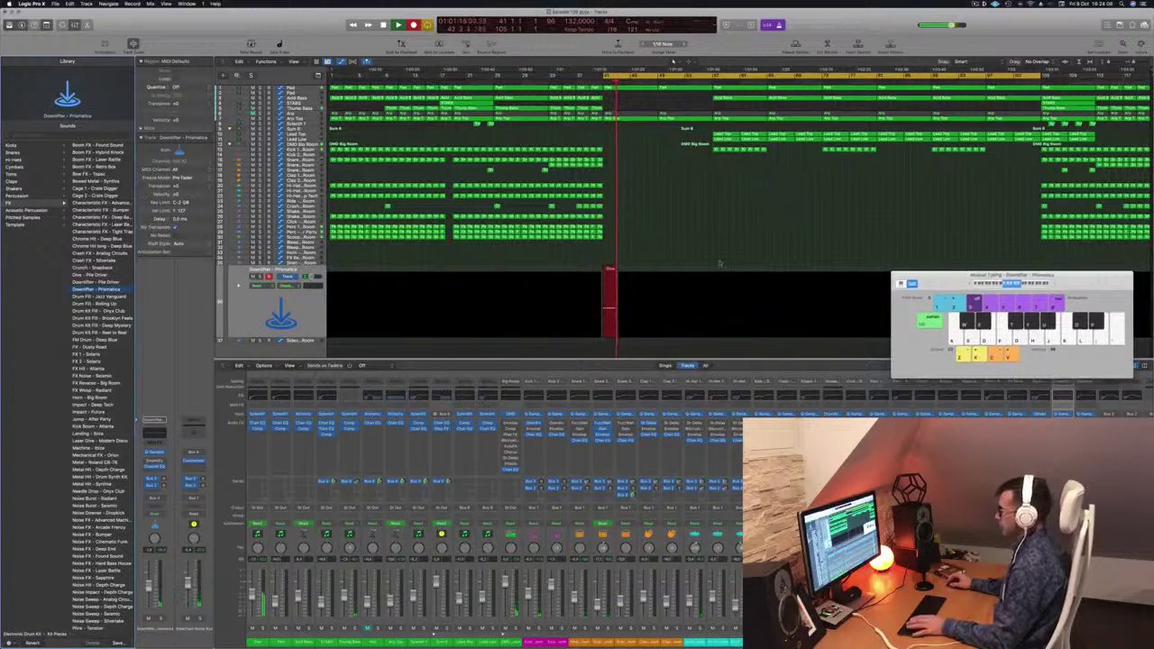
pyautogui.press('space')
pyautogui.scroll(3, 676, 263)
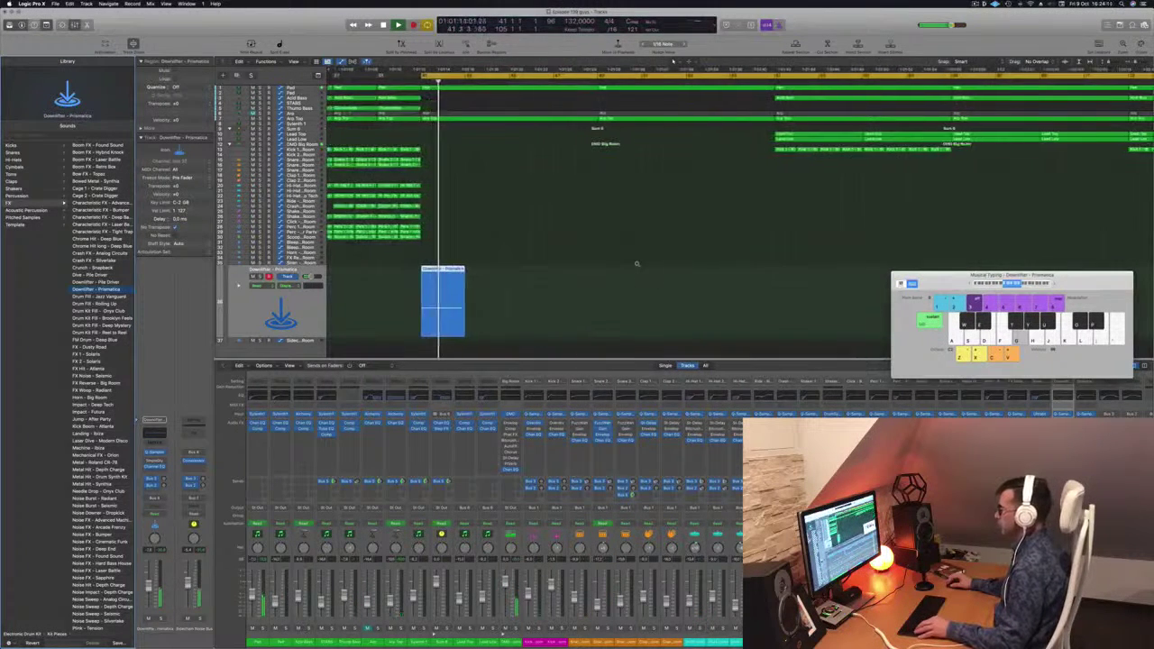
pyautogui.scroll(1, 637, 263)
pyautogui.press('space')
pyautogui.press('space')
pyautogui.scroll(-1, 451, 285)
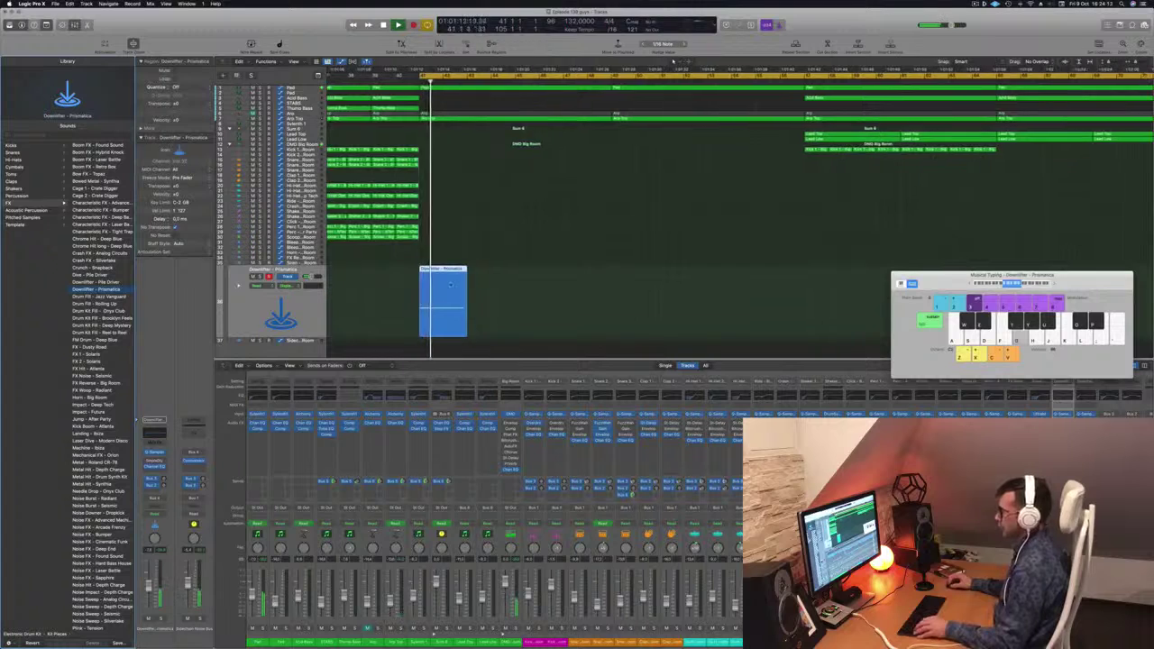
# Transpose the recorded downlifter note up an octave in the Piano Roll and replay it from bar 41.
pyautogui.press('p')
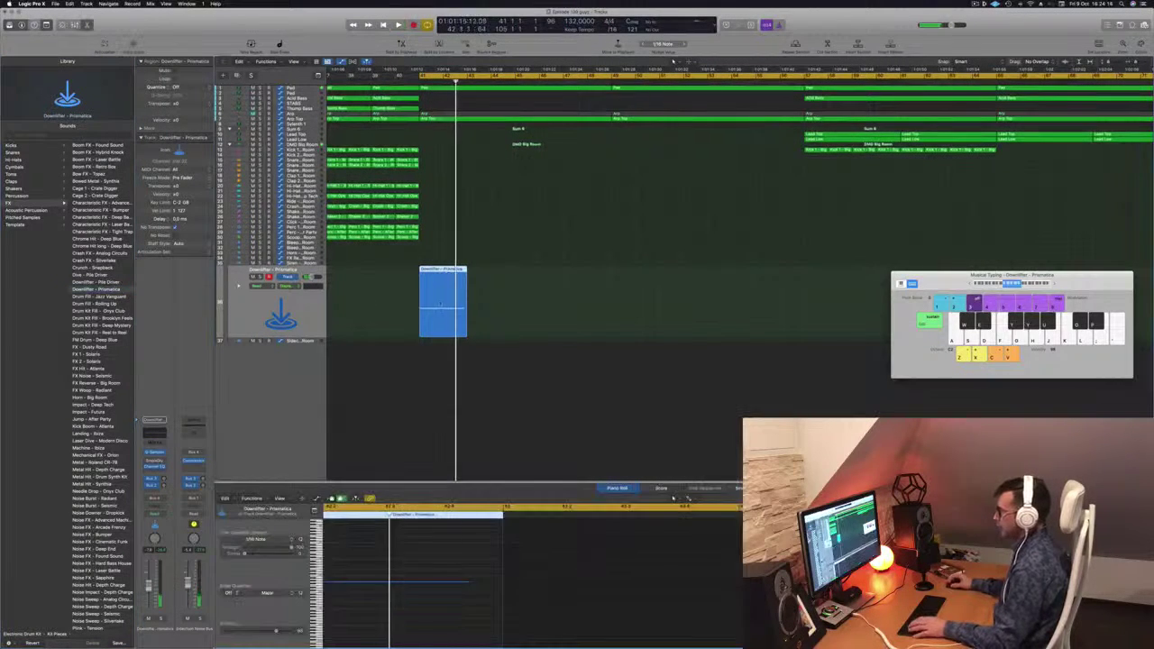
pyautogui.press('space')
pyautogui.moveTo(453, 561); pyautogui.dragTo(465, 620)
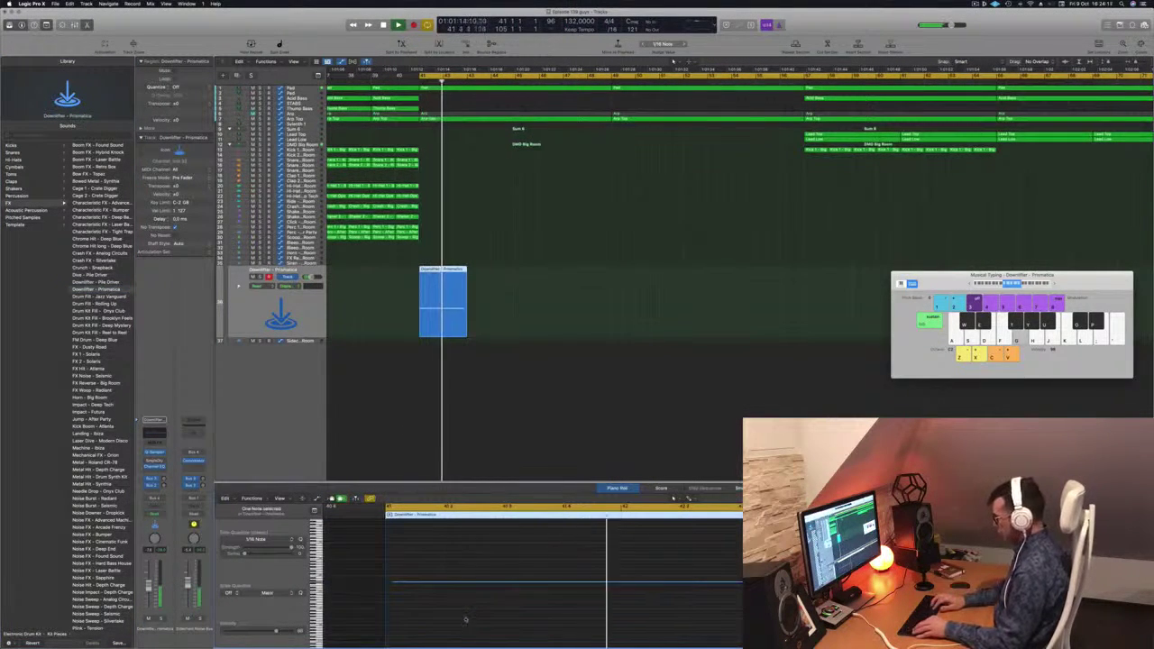
pyautogui.hotkey('alt', 'shift', 'Up')
pyautogui.press('space')
pyautogui.press('space')
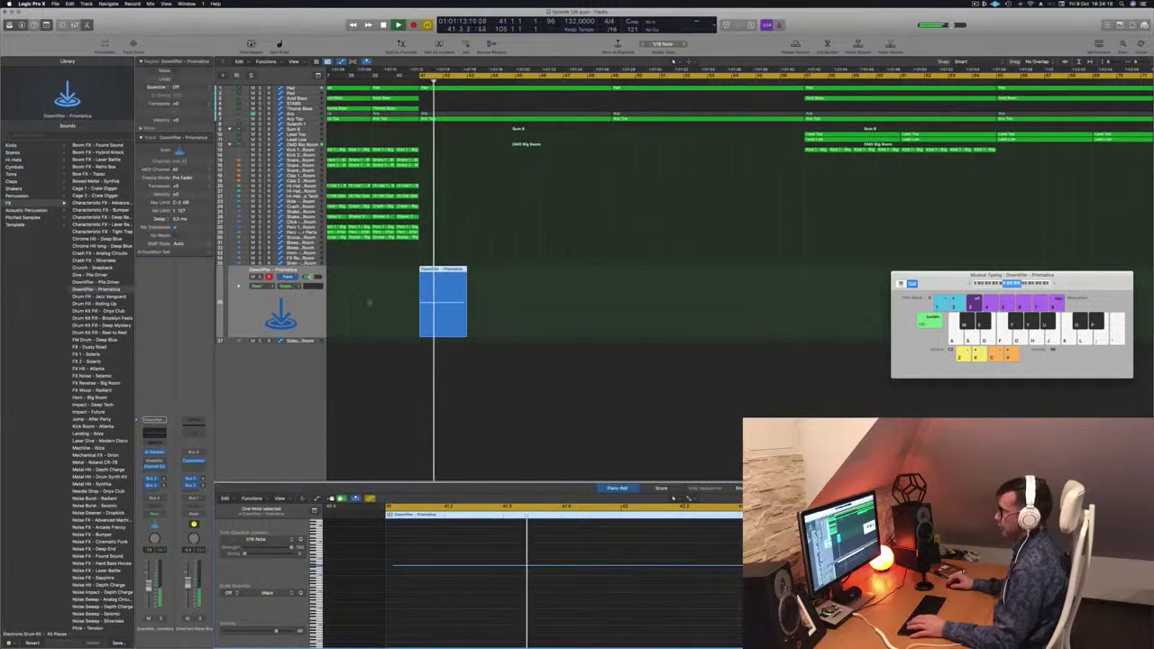
pyautogui.press('space')
pyautogui.press('space')
pyautogui.press('space')
pyautogui.press('space')
# Add a third bus send to the Downlifter - Prismatica channel and listen to it in the break.
pyautogui.click(153, 491)
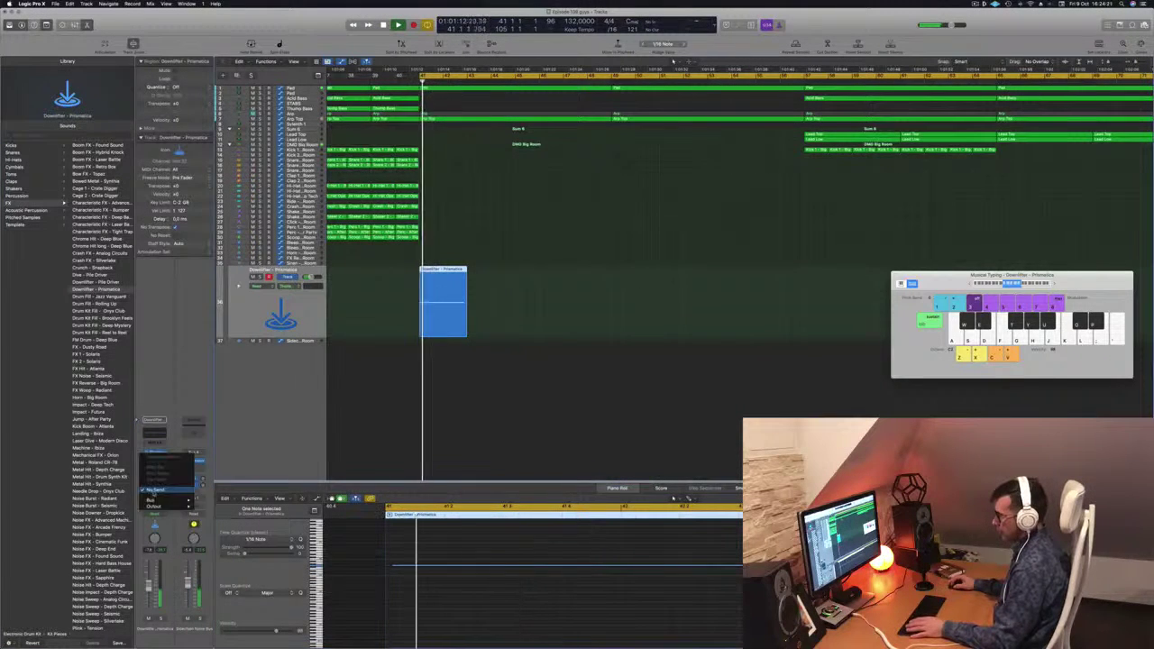
pyautogui.moveTo(155, 500)
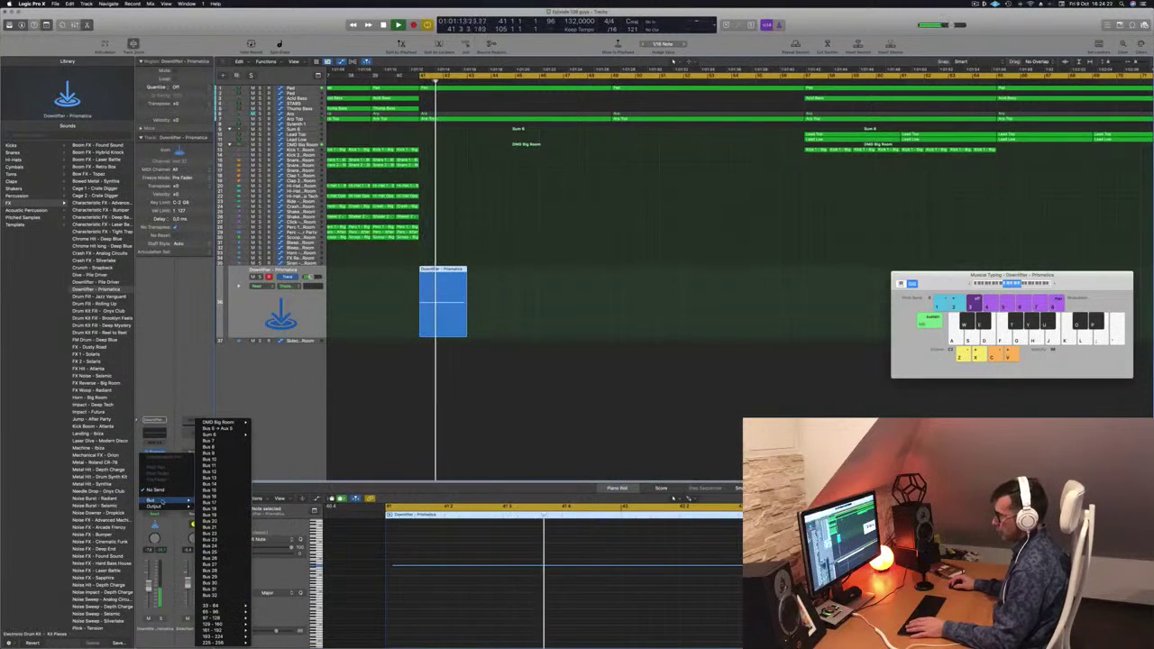
pyautogui.click(227, 434)
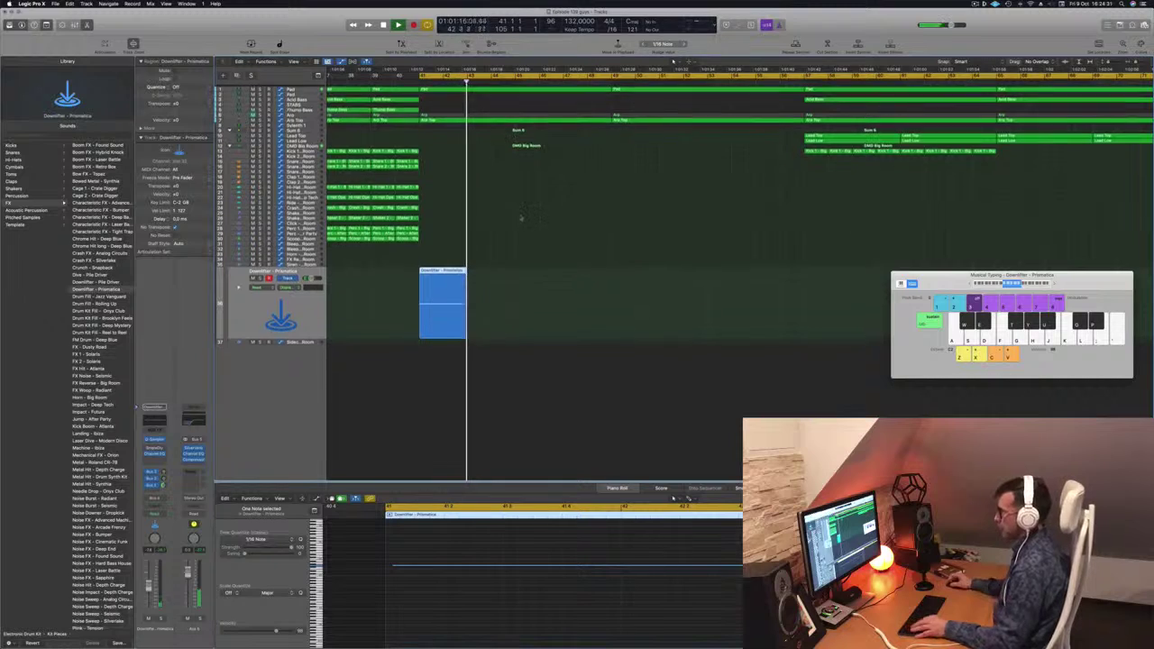
pyautogui.scroll(-5, 513, 229)
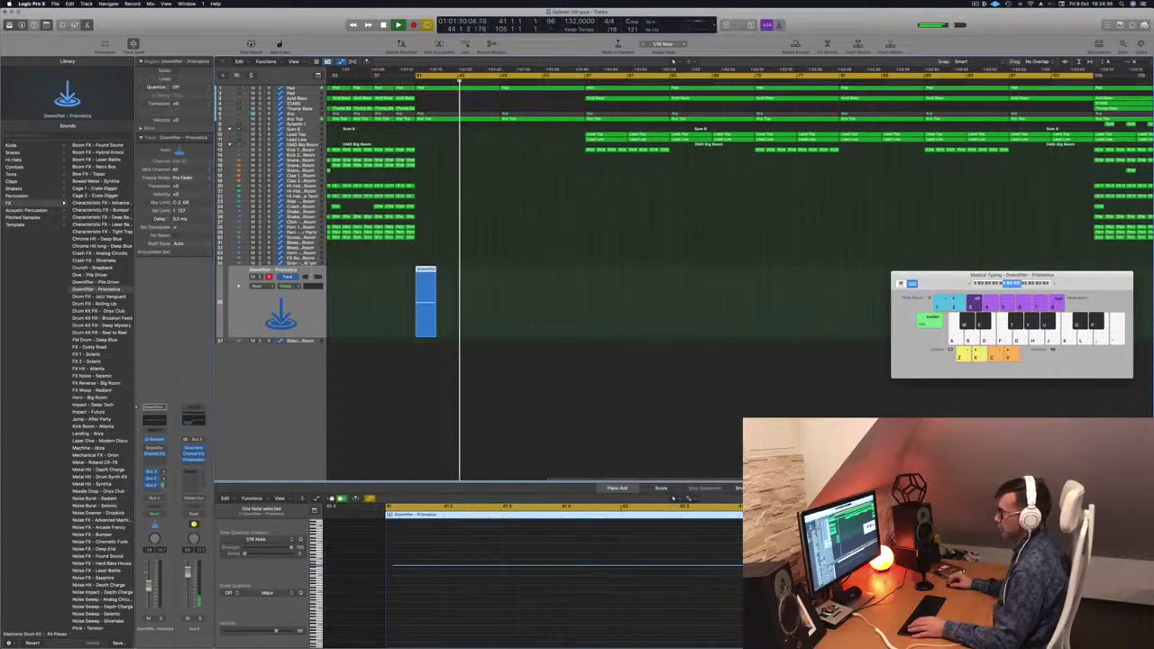
# Stop playback, select the Siren - Big Room track and browse the Percussion sounds for it, trying Bottle - Modern Disco.
pyautogui.click(309, 263)
pyautogui.press('space')
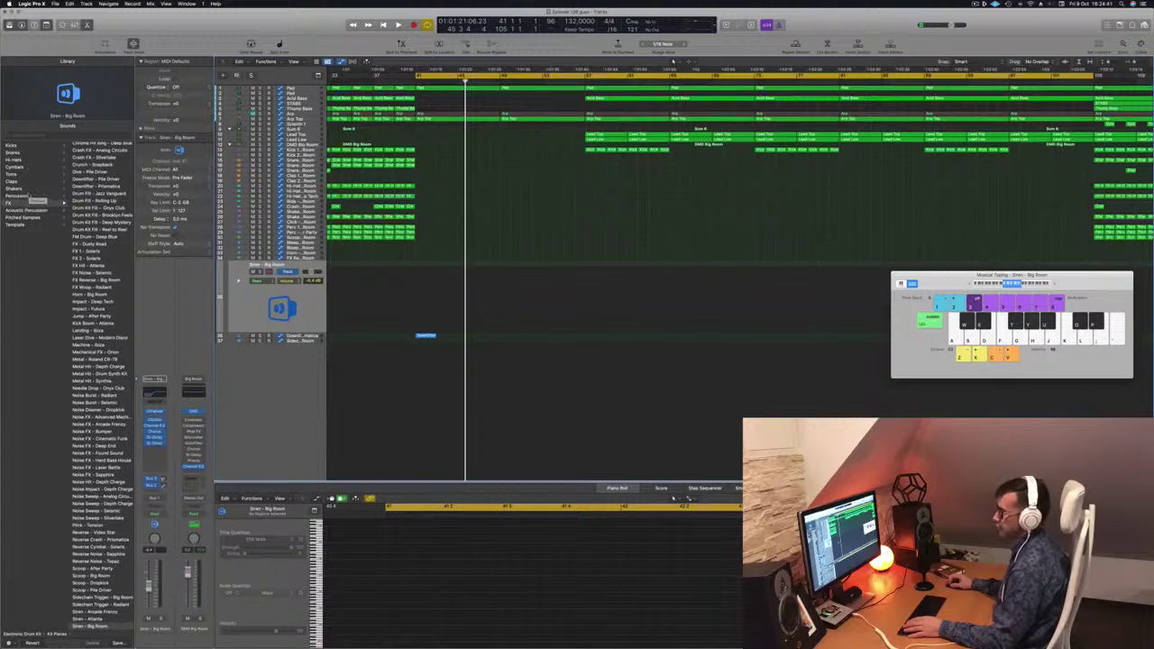
pyautogui.click(28, 195)
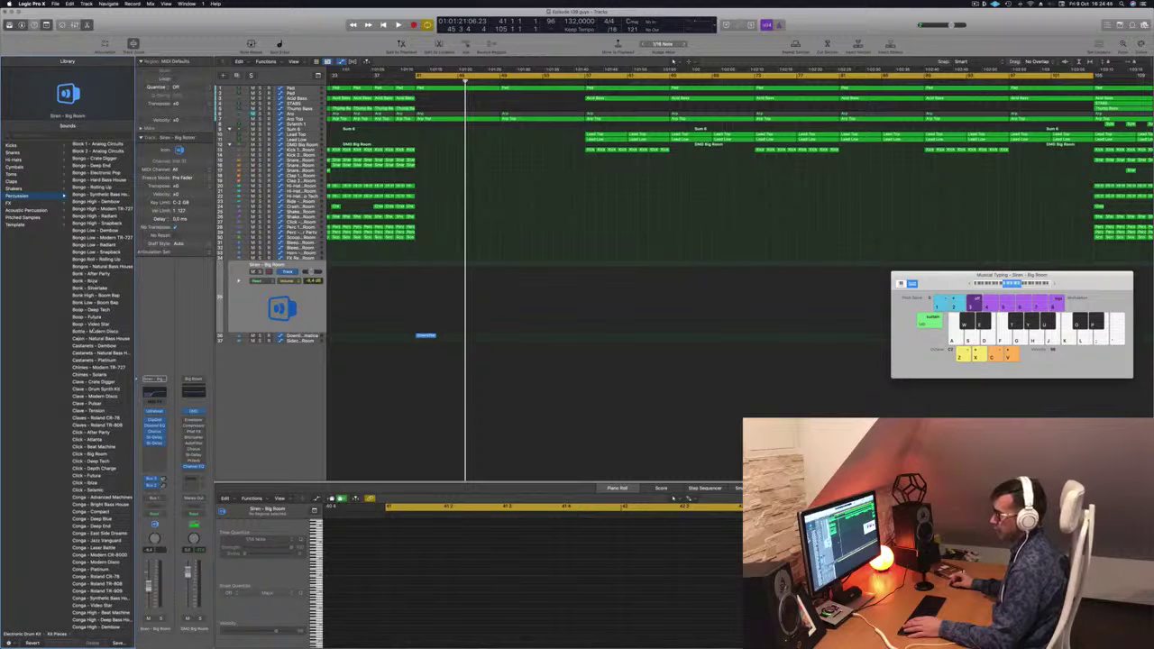
pyautogui.click(93, 331)
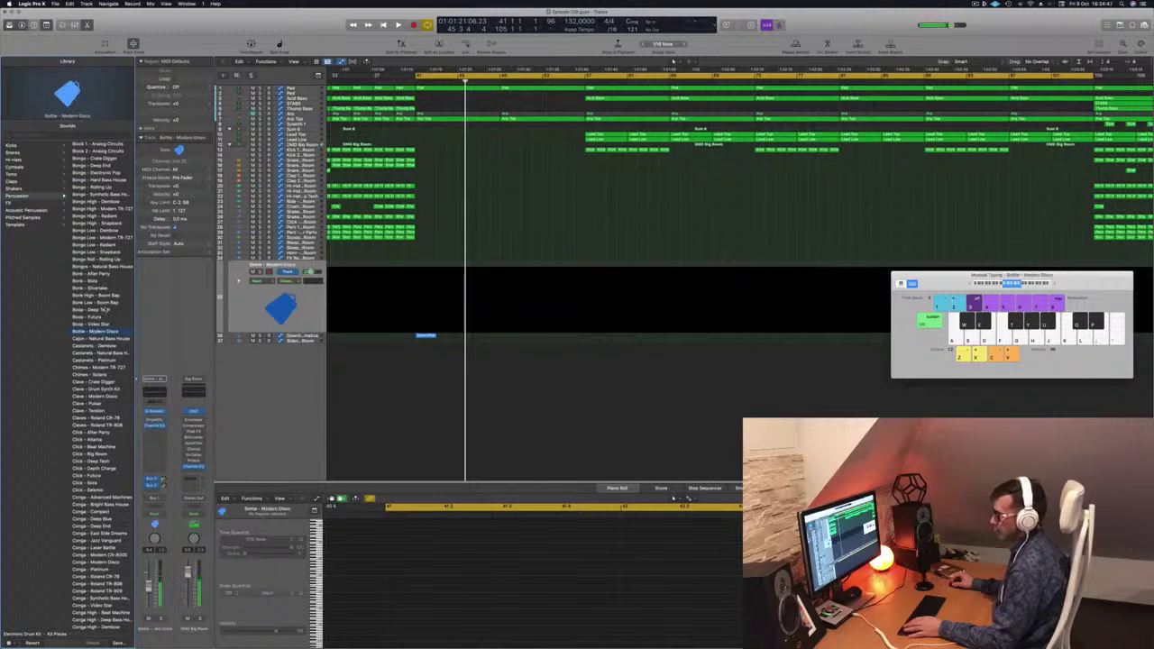
pyautogui.scroll(-5, 106, 310)
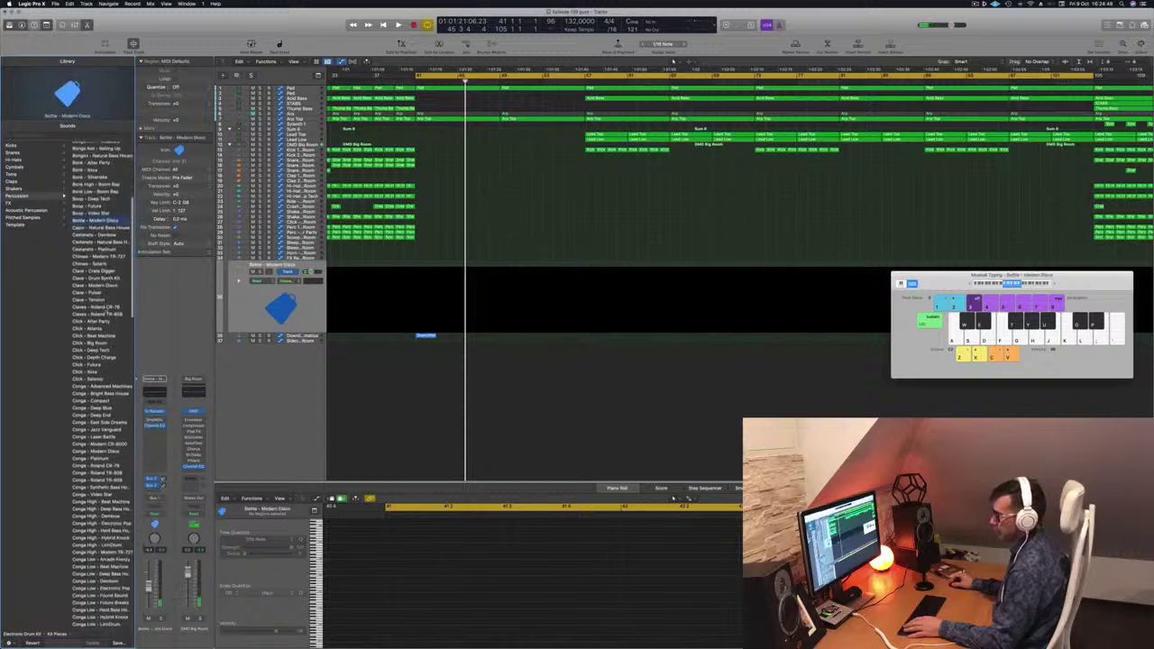
pyautogui.scroll(-12, 106, 310)
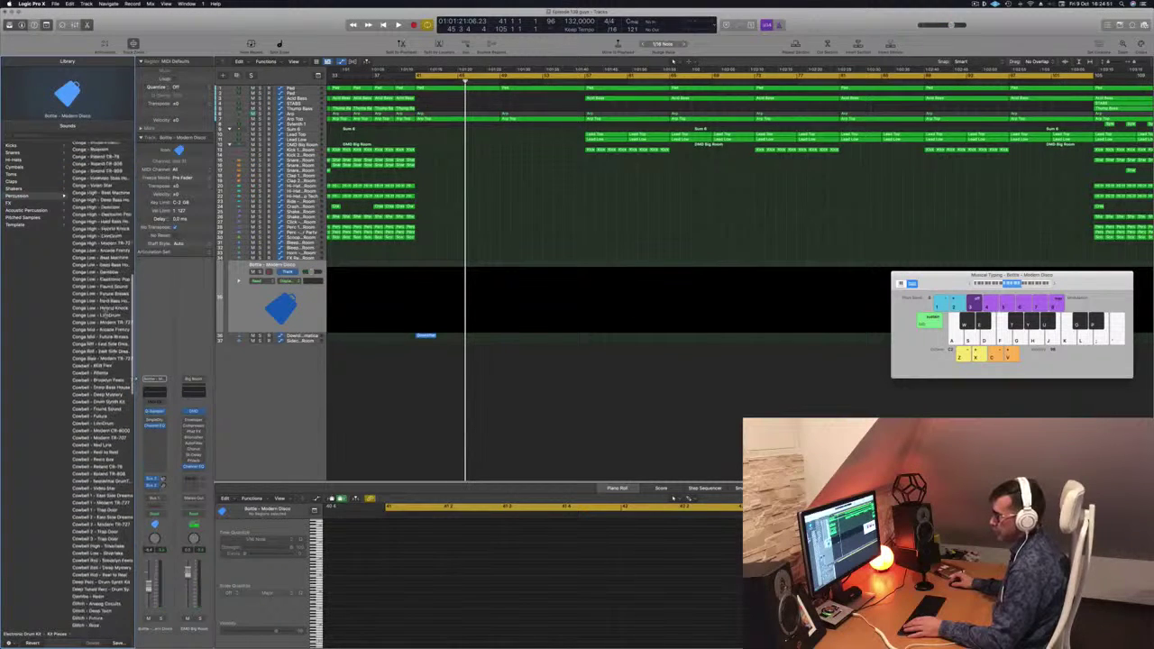
pyautogui.scroll(-2, 105, 309)
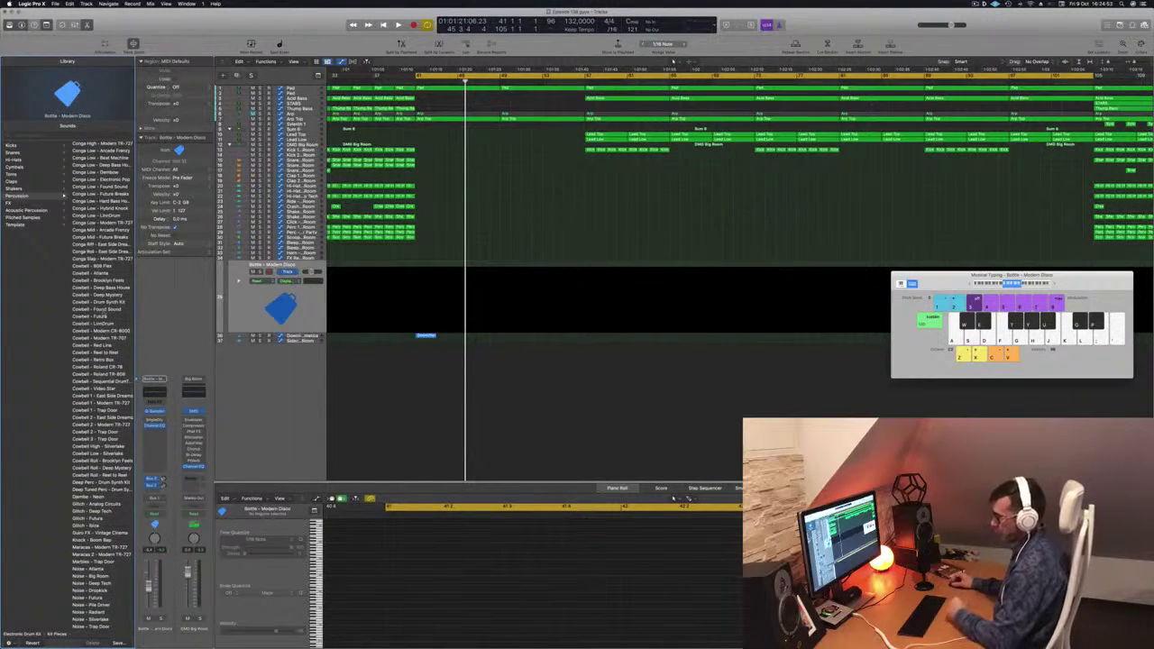
pyautogui.scroll(-2, 105, 310)
pyautogui.scroll(-8, 106, 311)
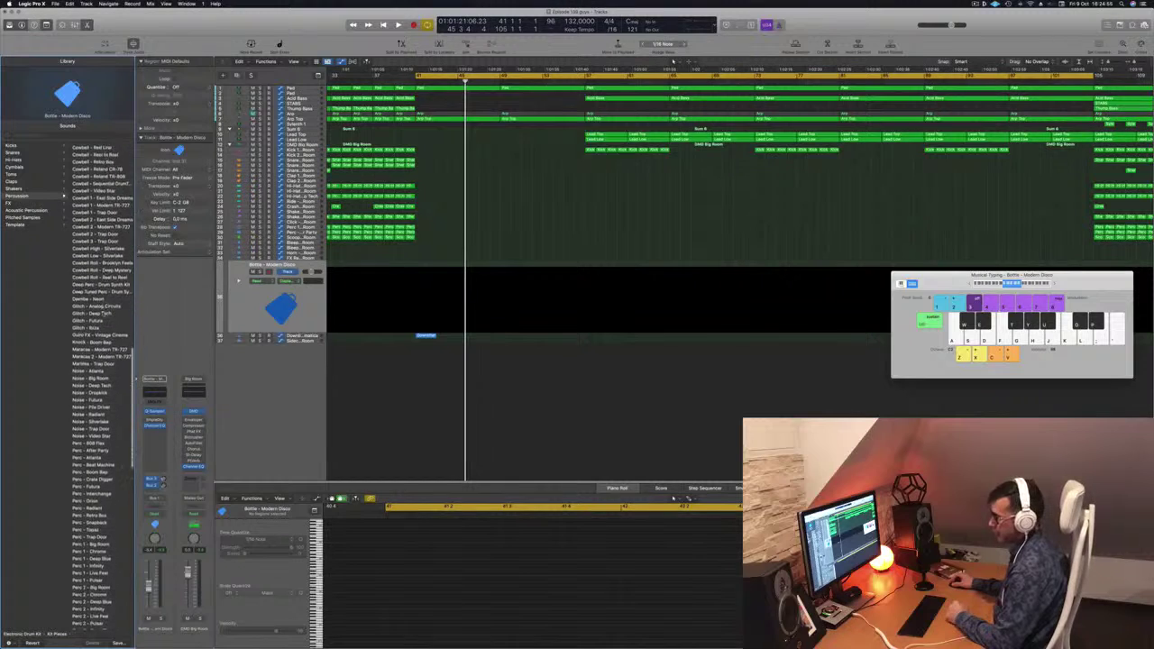
pyautogui.scroll(-14, 102, 313)
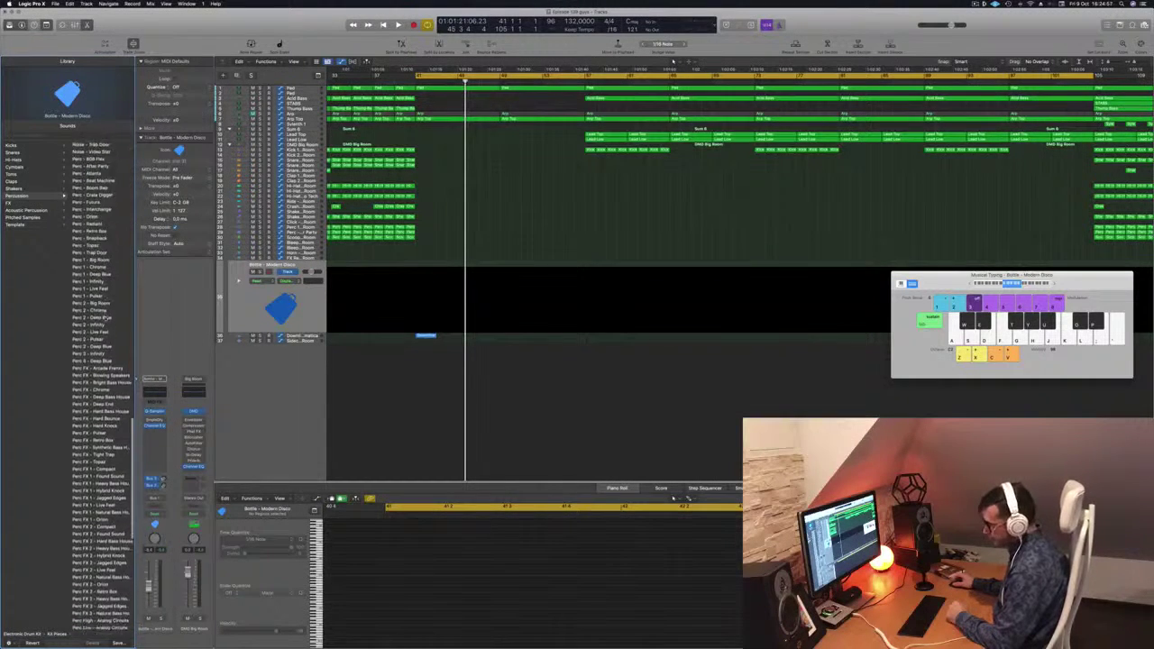
pyautogui.scroll(-7, 102, 318)
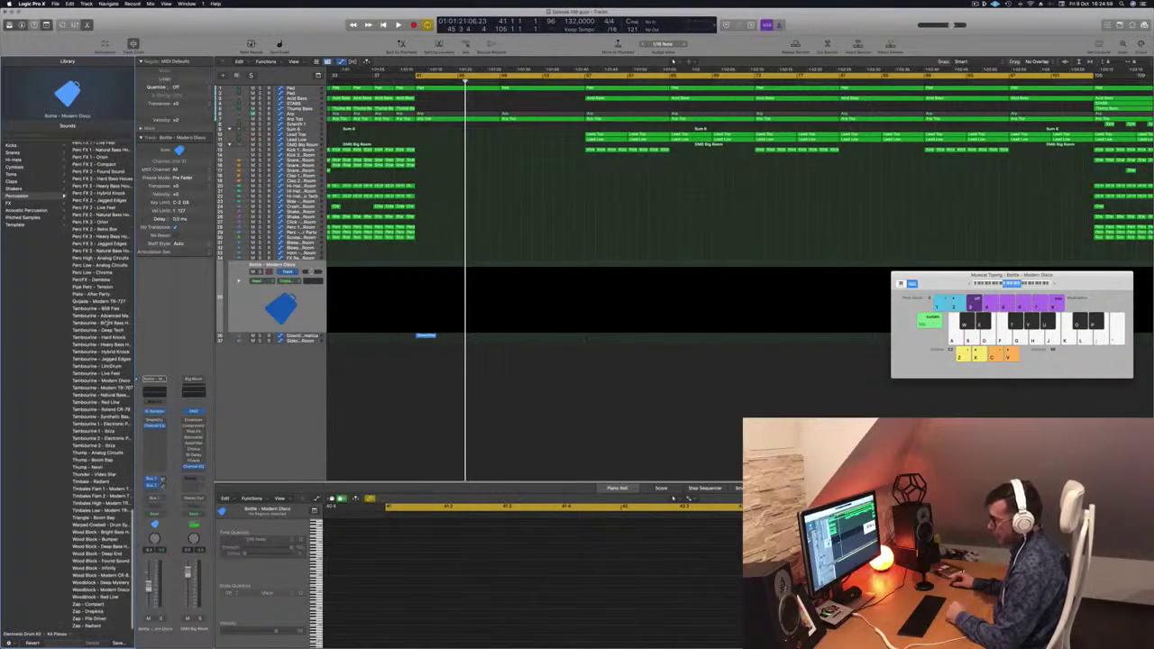
# Audition Thump - Boom Bap, Thunder - Video Star and Timbale - Radiant on the former siren track, and load Thump - Neon.
pyautogui.click(94, 459)
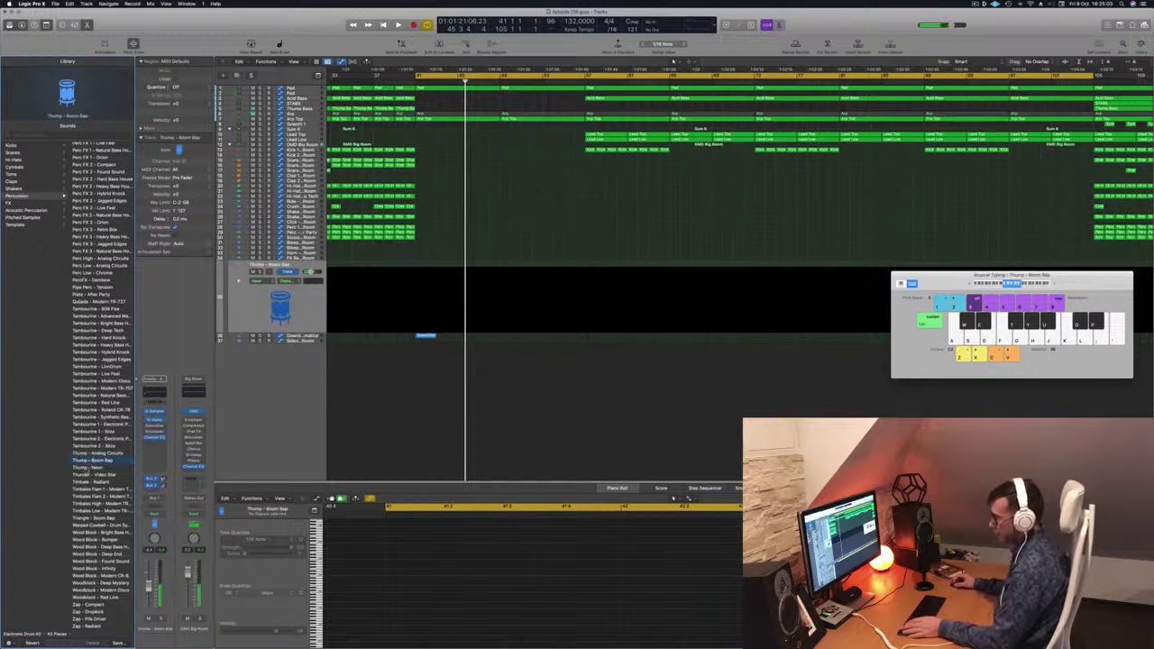
pyautogui.click(87, 469)
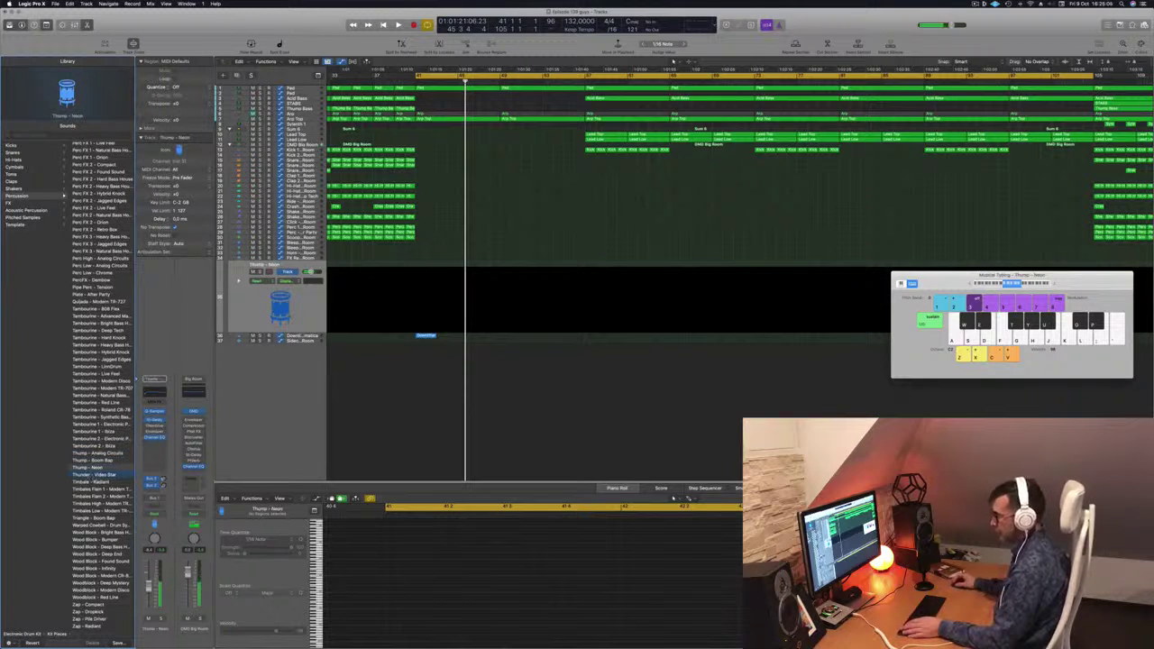
pyautogui.click(94, 474)
pyautogui.click(117, 482)
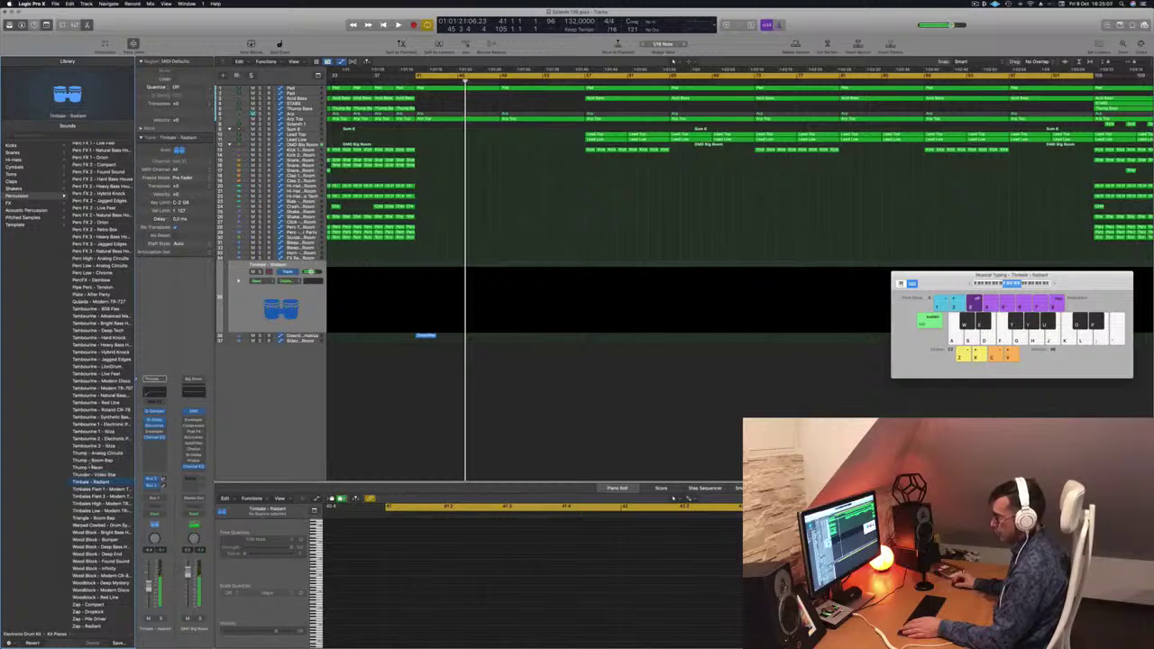
pyautogui.click(90, 468)
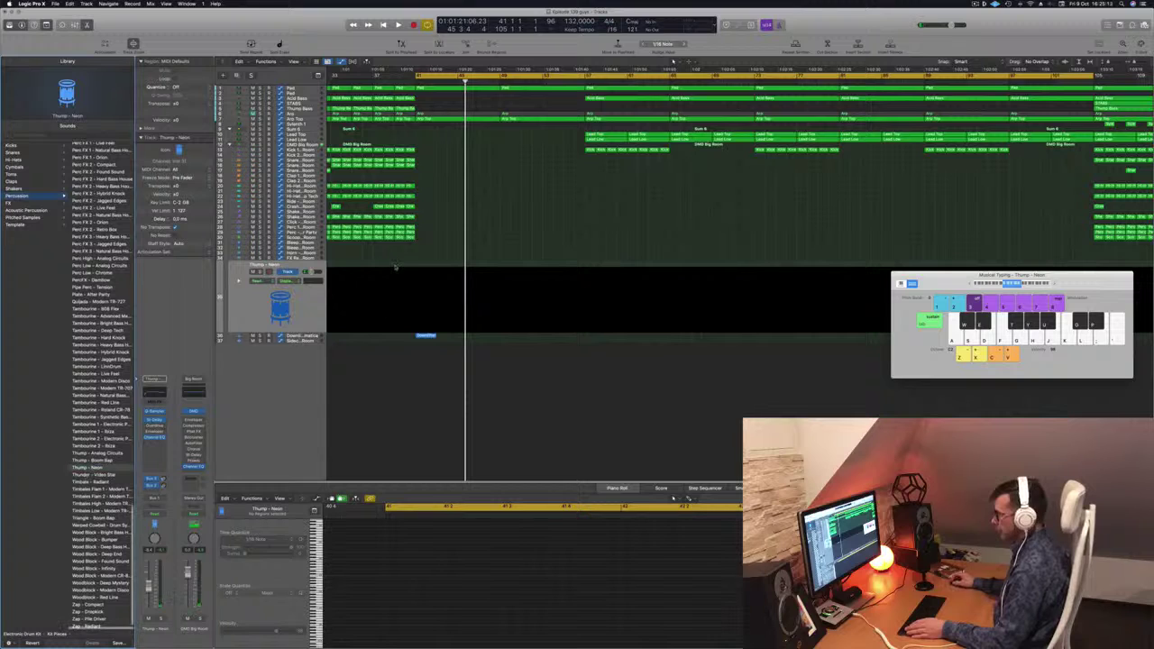
# Test Thump - Neon with Musical Typing, record one hit at bar 41 and play it back.
pyautogui.hscroll(-1, 362, 282)
pyautogui.press('a')
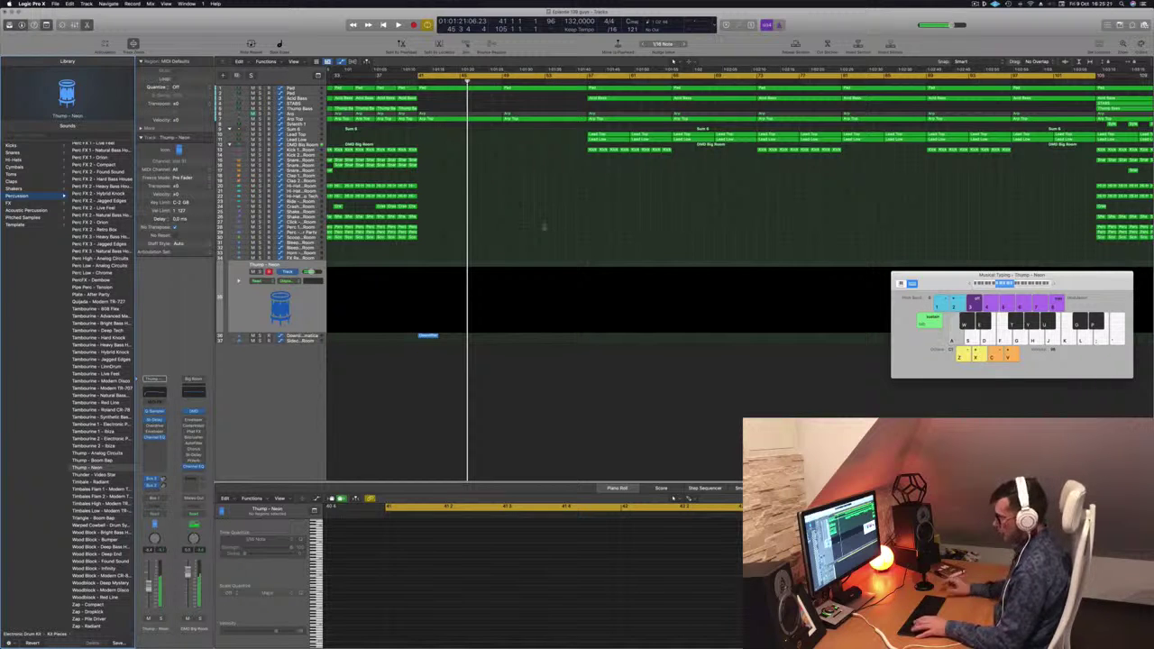
pyautogui.press('r')
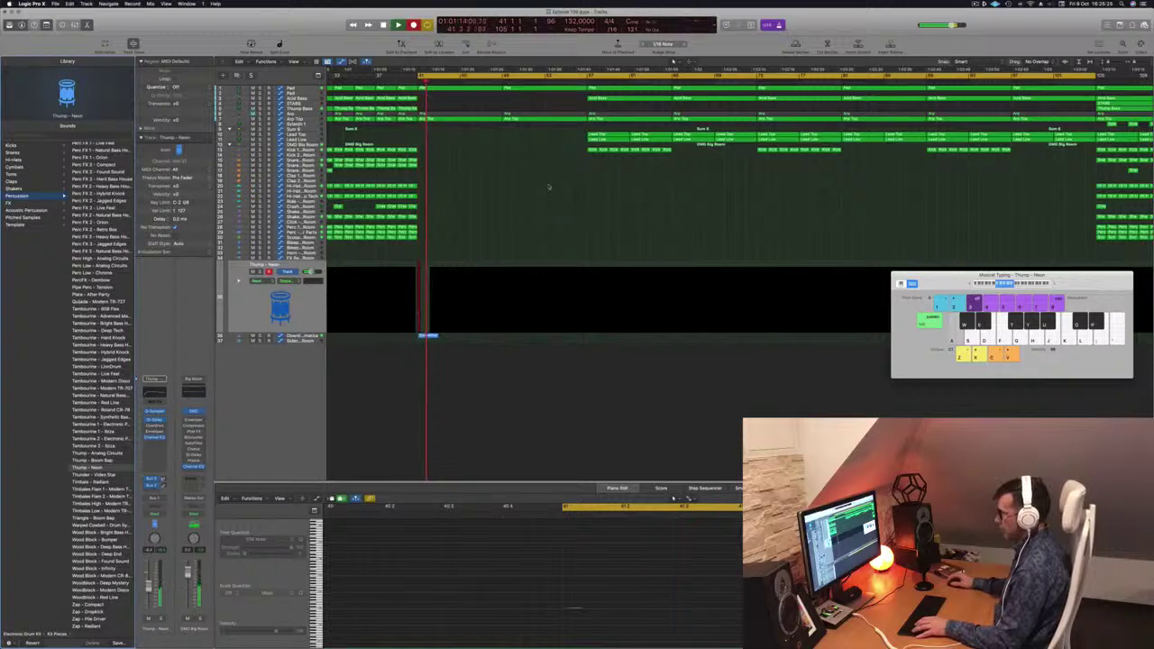
pyautogui.press('space')
pyautogui.press('space')
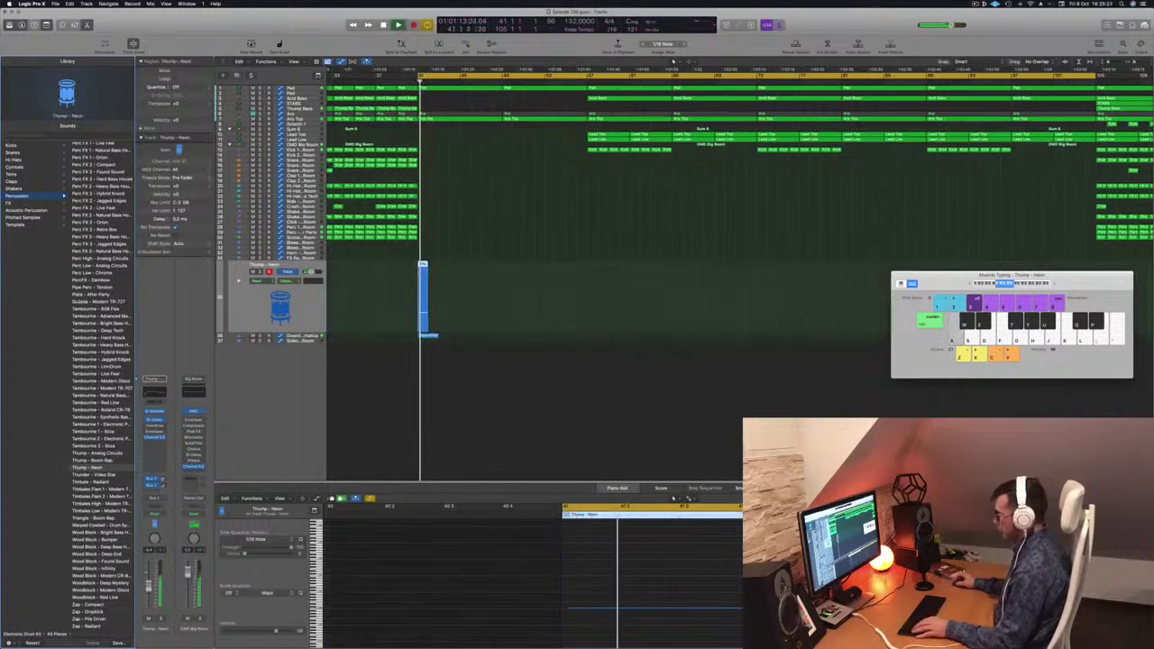
# Select the recorded thump note and add a third send to Bus 5 on the Thump - Neon channel.
pyautogui.moveTo(627, 571); pyautogui.dragTo(618, 630)
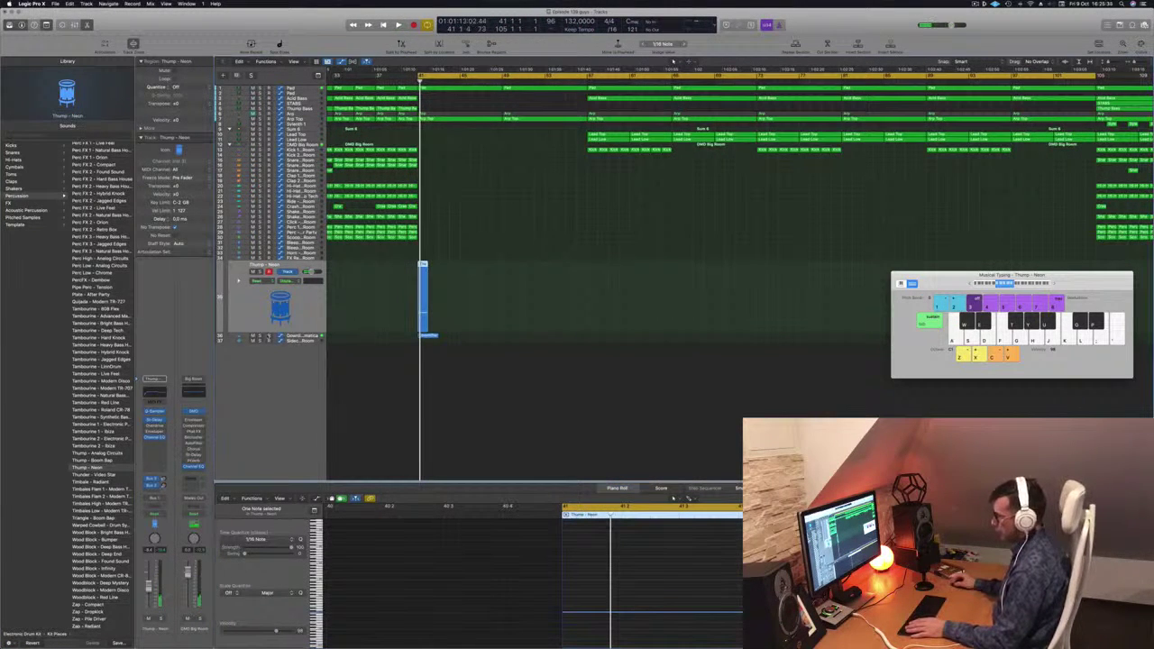
pyautogui.click(154, 488)
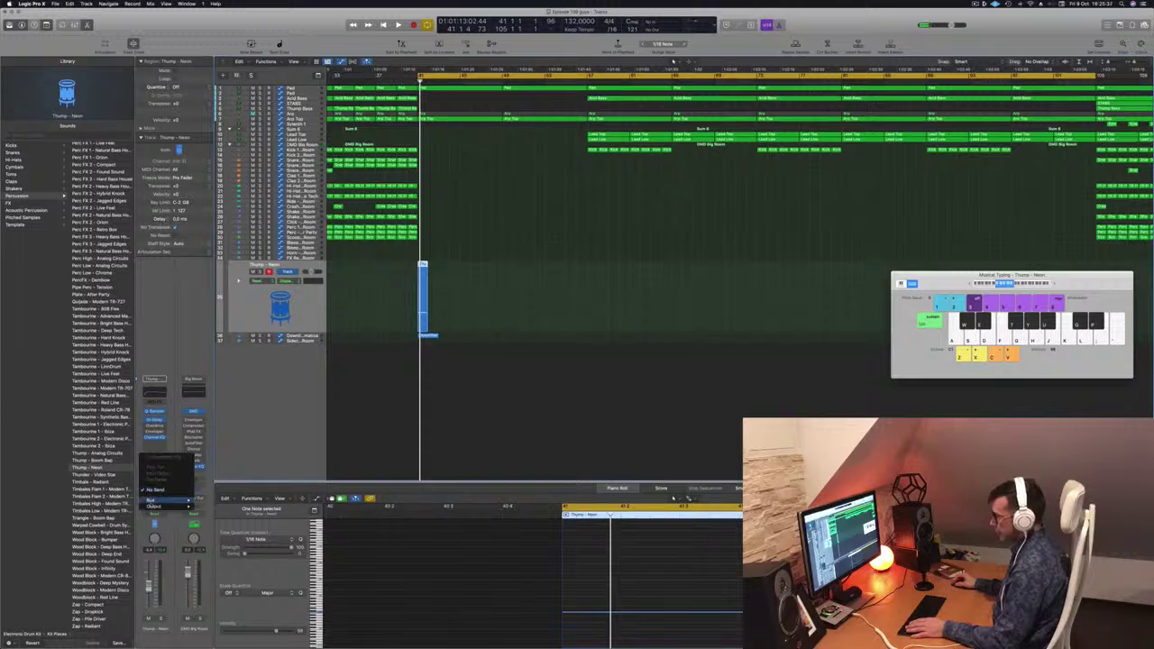
pyautogui.moveTo(155, 506)
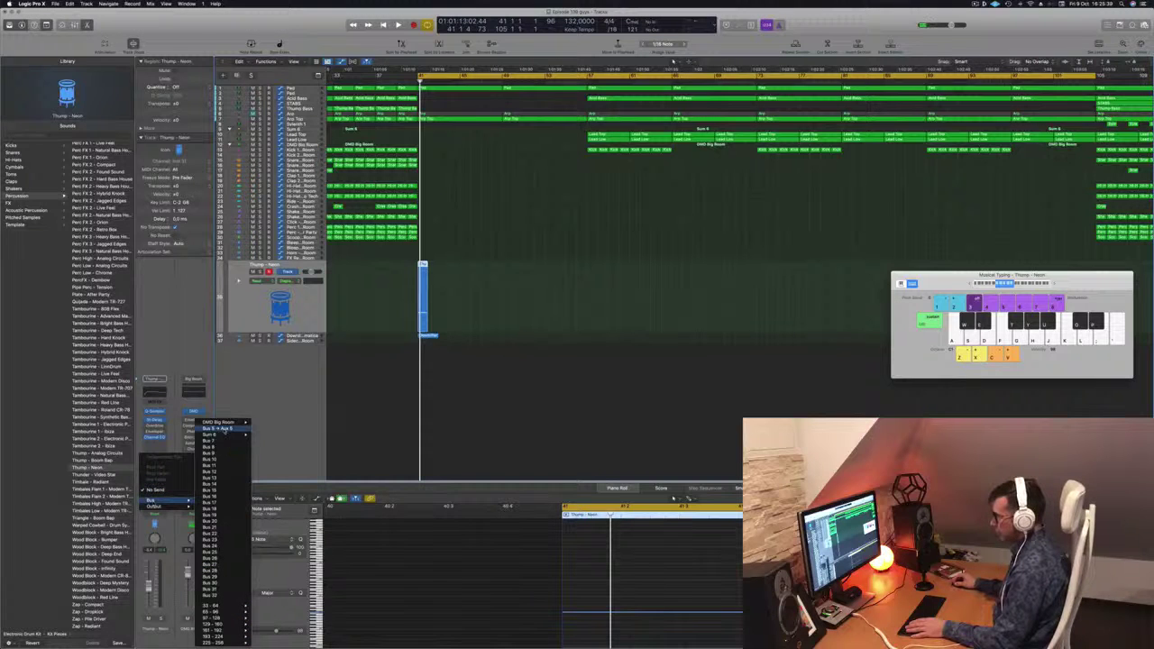
pyautogui.click(223, 429)
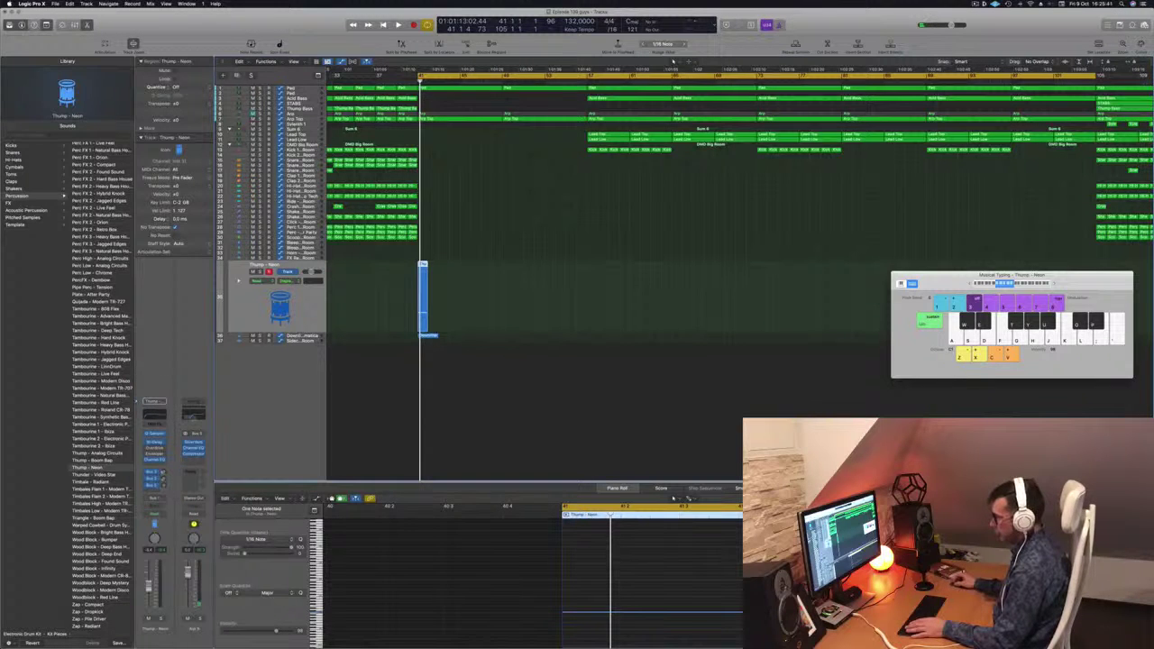
# Set the low cut of the Channel EQ on Aux 5 to 28.6 Hz at 12 dB/Oct while the break plays.
pyautogui.click(192, 418)
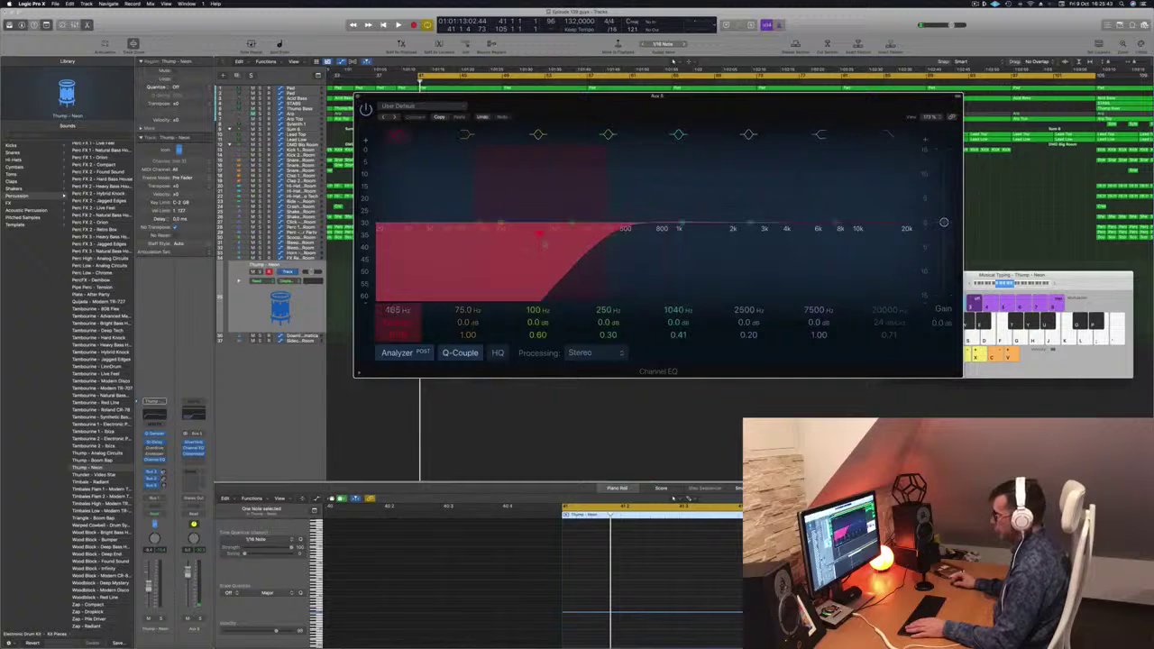
pyautogui.moveTo(543, 243); pyautogui.dragTo(381, 243)
pyautogui.moveTo(478, 96); pyautogui.dragTo(828, 96)
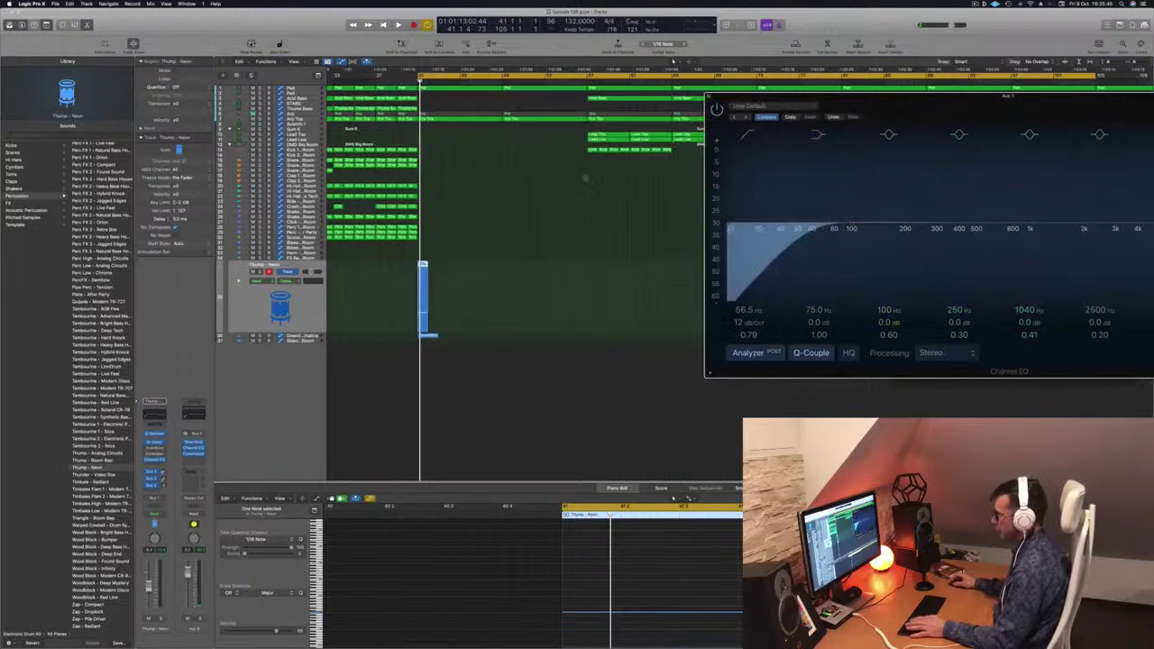
pyautogui.press('space')
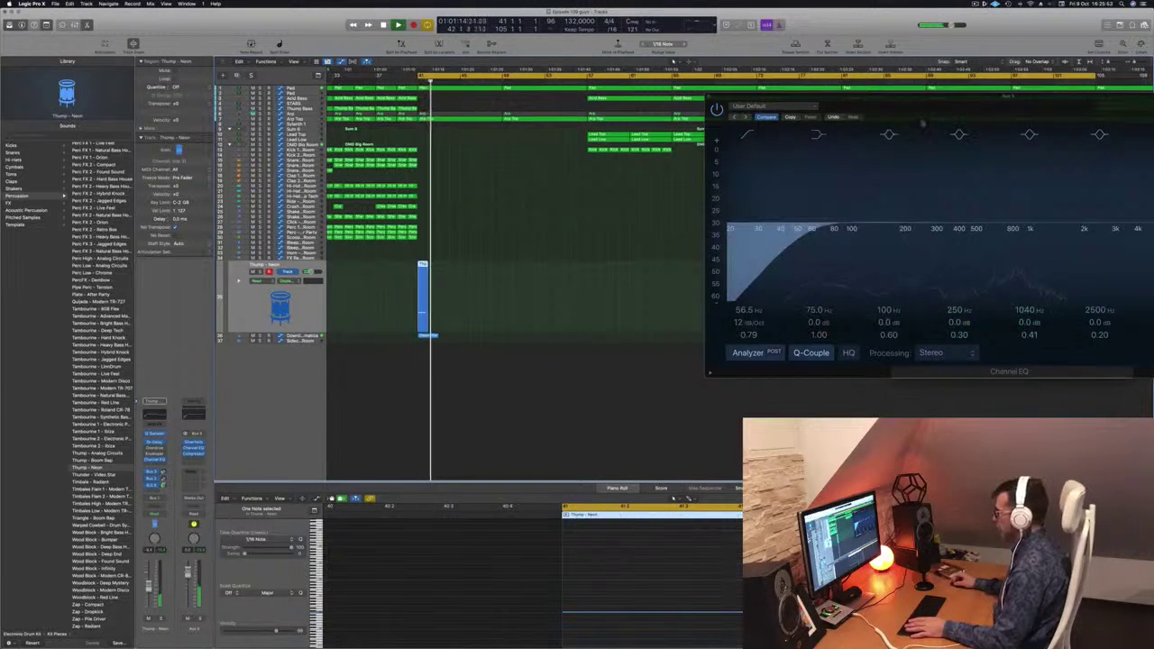
pyautogui.moveTo(921, 122); pyautogui.dragTo(641, 139)
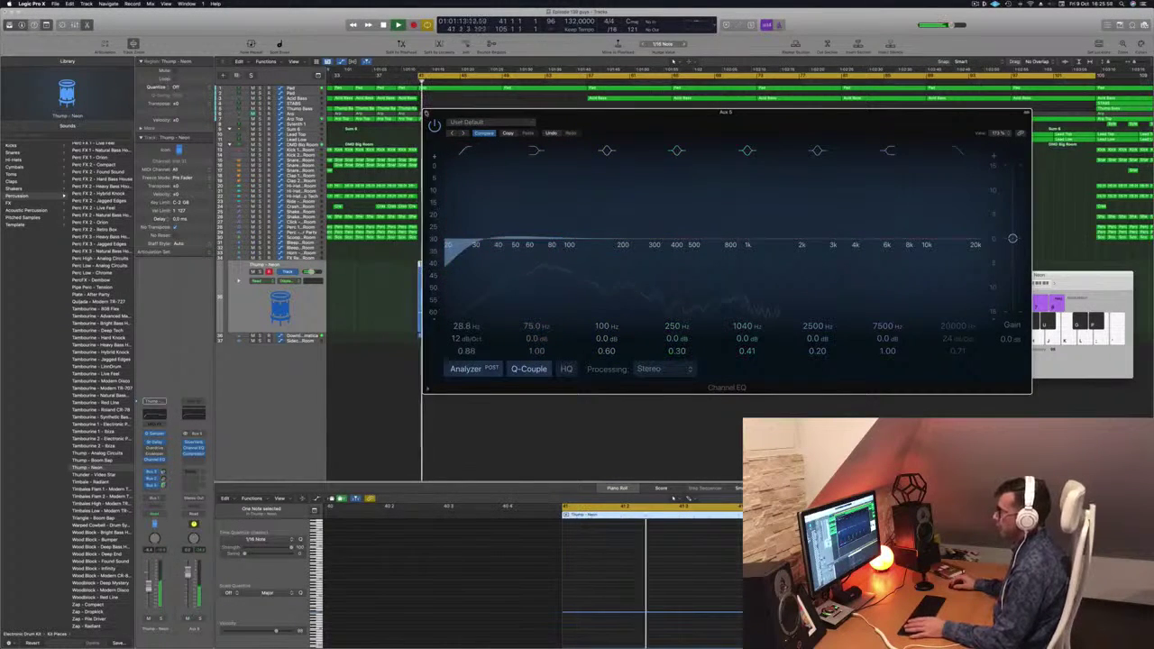
pyautogui.click(427, 113)
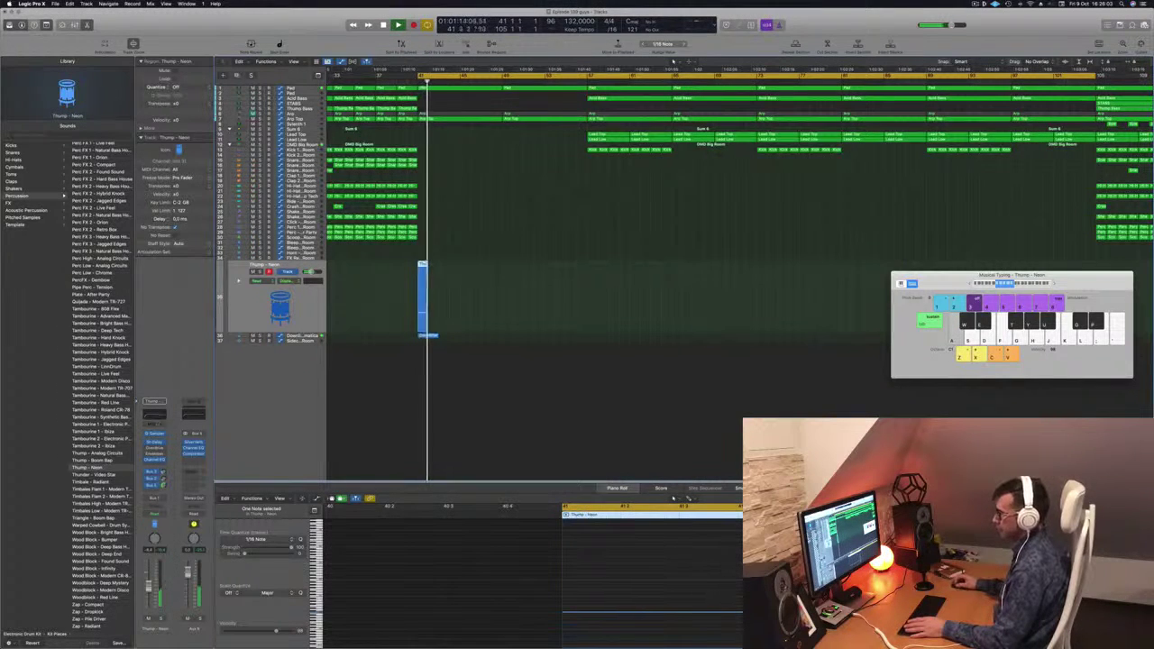
# Adjust the pitch tuning and amp envelope of Thump - Neon in Quick Sampler during playback.
pyautogui.click(154, 435)
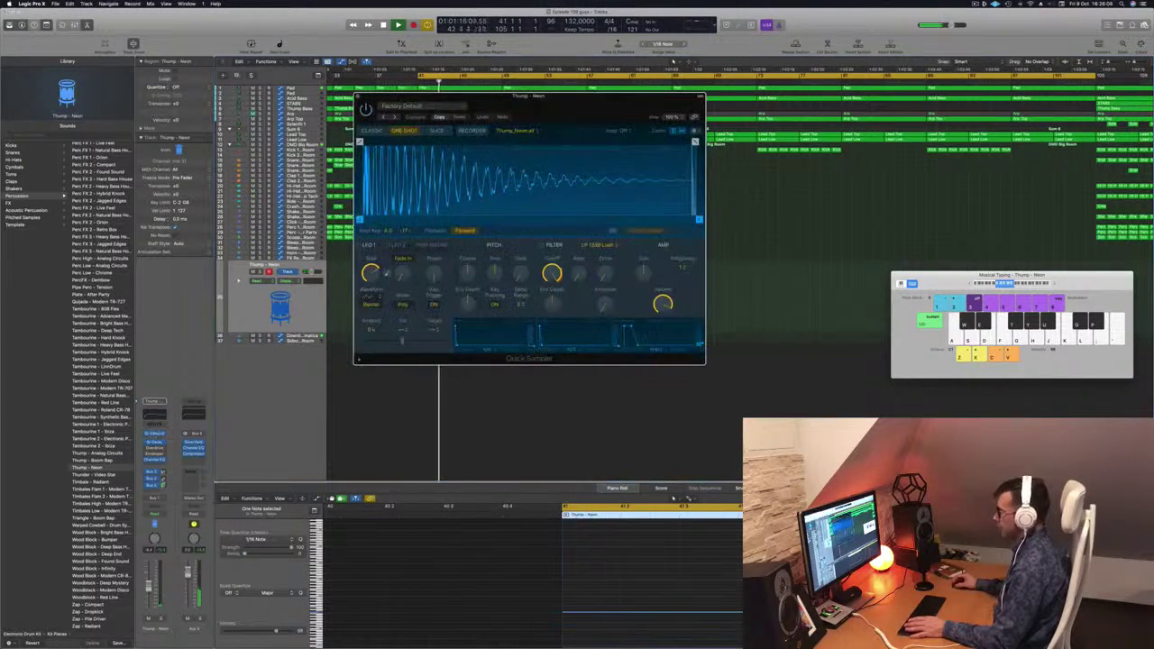
pyautogui.moveTo(547, 97); pyautogui.dragTo(827, 122)
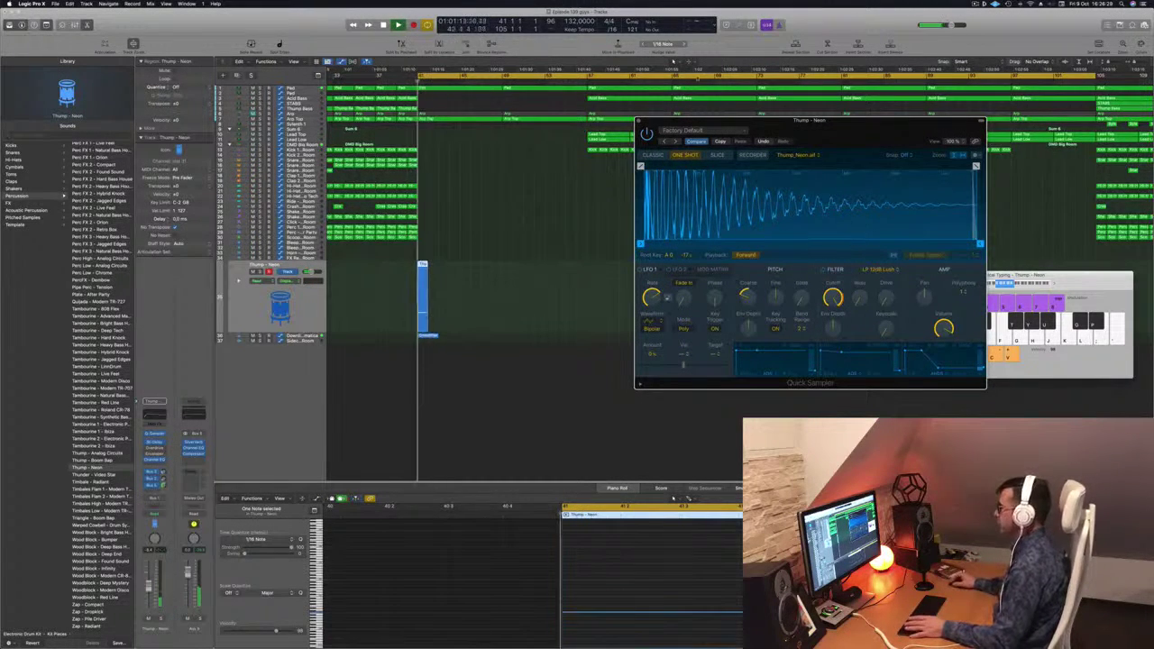
pyautogui.press('v')
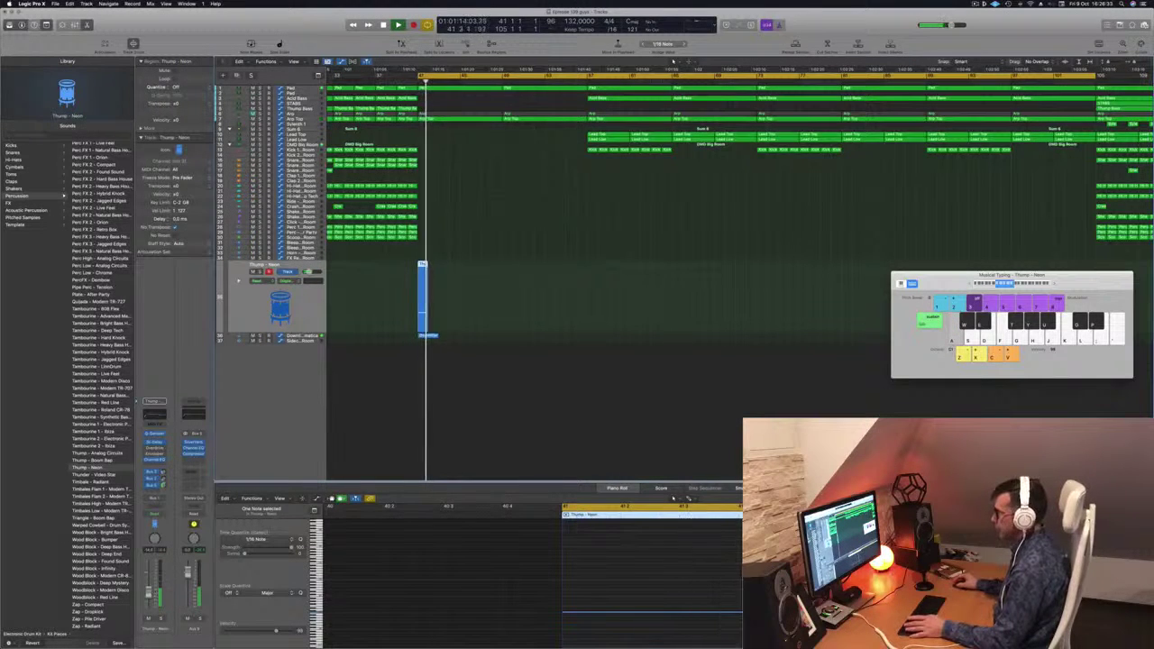
# Copy the Thump - Neon and Downlifter - Prismatica regions from bar 41 to bar 49.
pyautogui.hscroll(3, 490, 259)
pyautogui.hscroll(-3, 507, 266)
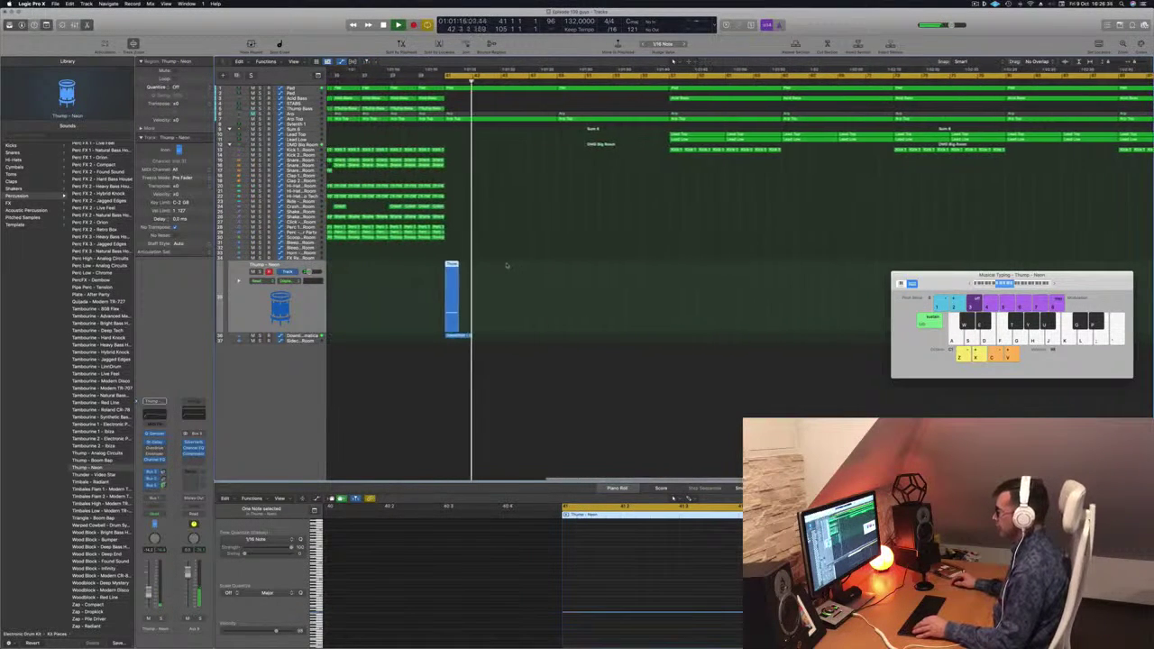
pyautogui.scroll(-1, 509, 260)
pyautogui.scroll(1, 510, 261)
pyautogui.scroll(-1, 509, 259)
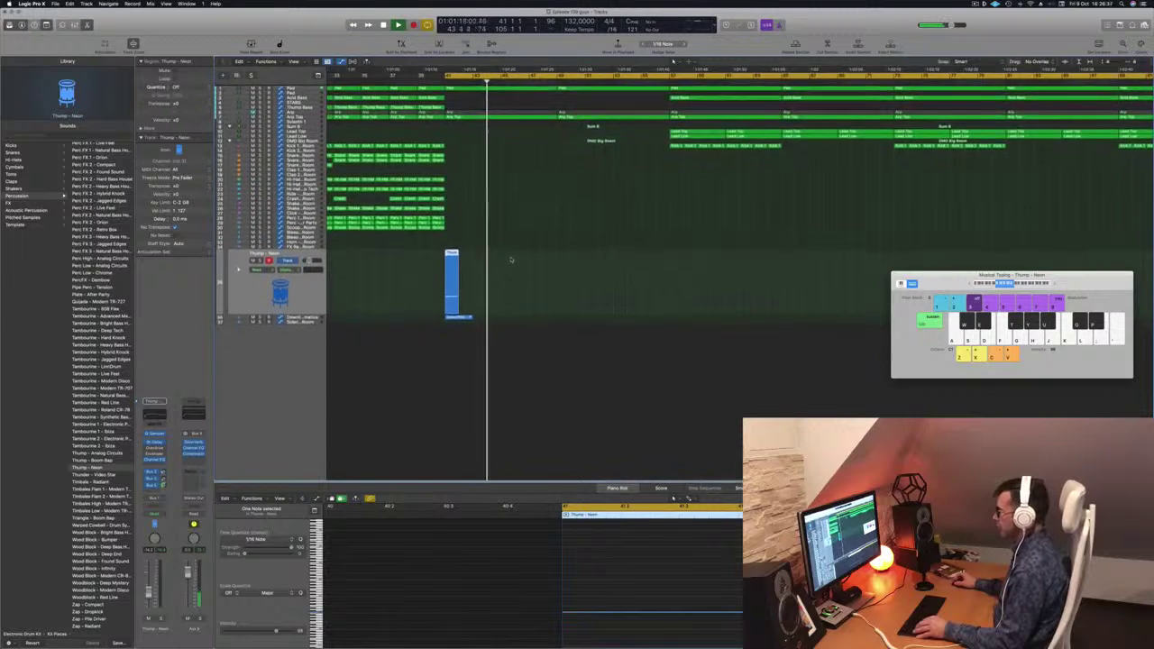
pyautogui.hscroll(2, 510, 260)
pyautogui.hscroll(1, 421, 269)
pyautogui.moveTo(421, 266); pyautogui.dragTo(474, 331)
pyautogui.moveTo(449, 255); pyautogui.dragTo(581, 253)
pyautogui.scroll(-2, 581, 244)
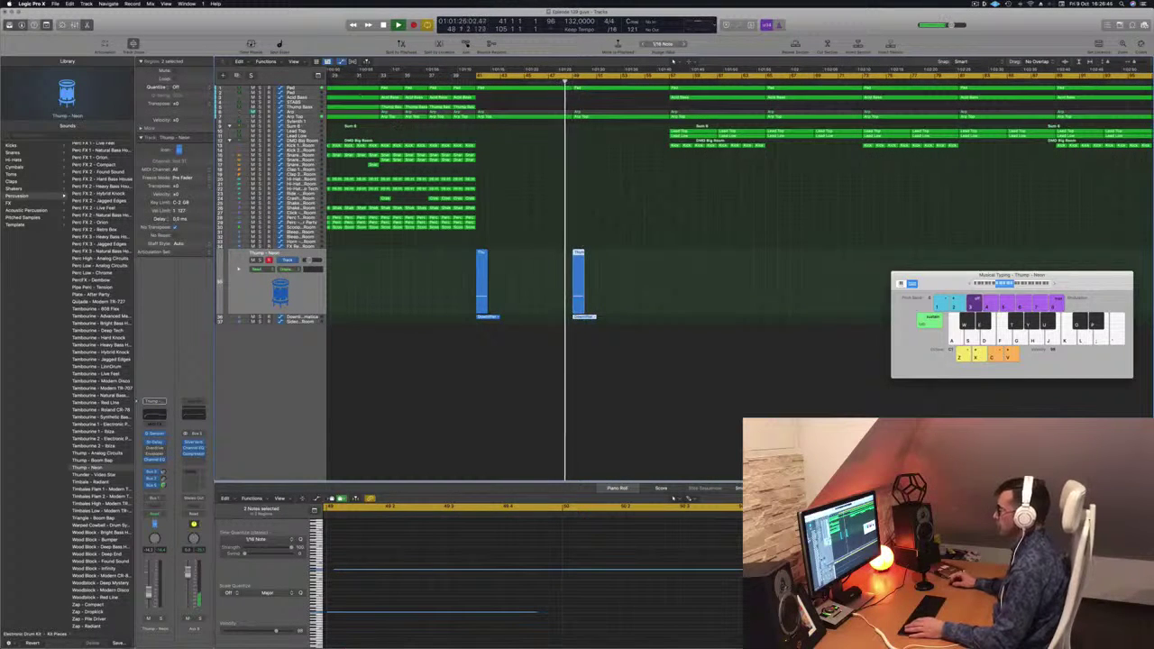
# Add automation points on the first Pad track so the curve ramps up steeply just before bar 49.
pyautogui.click(292, 89)
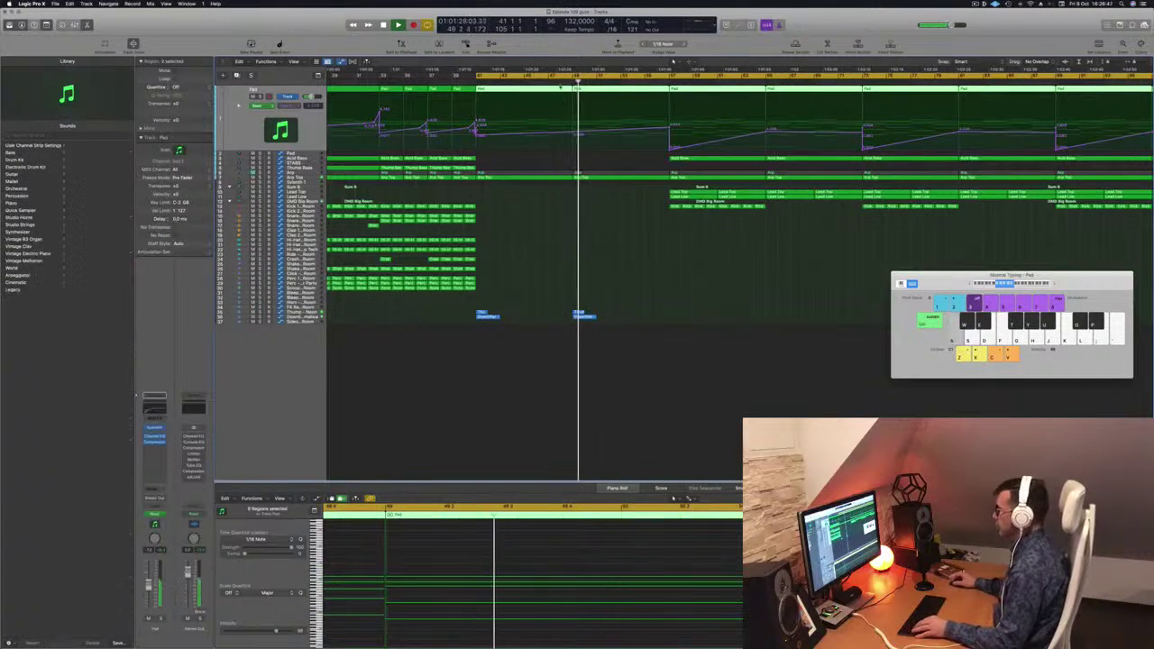
pyautogui.click(535, 82)
pyautogui.press('super+Right')
pyautogui.press('super+Right')
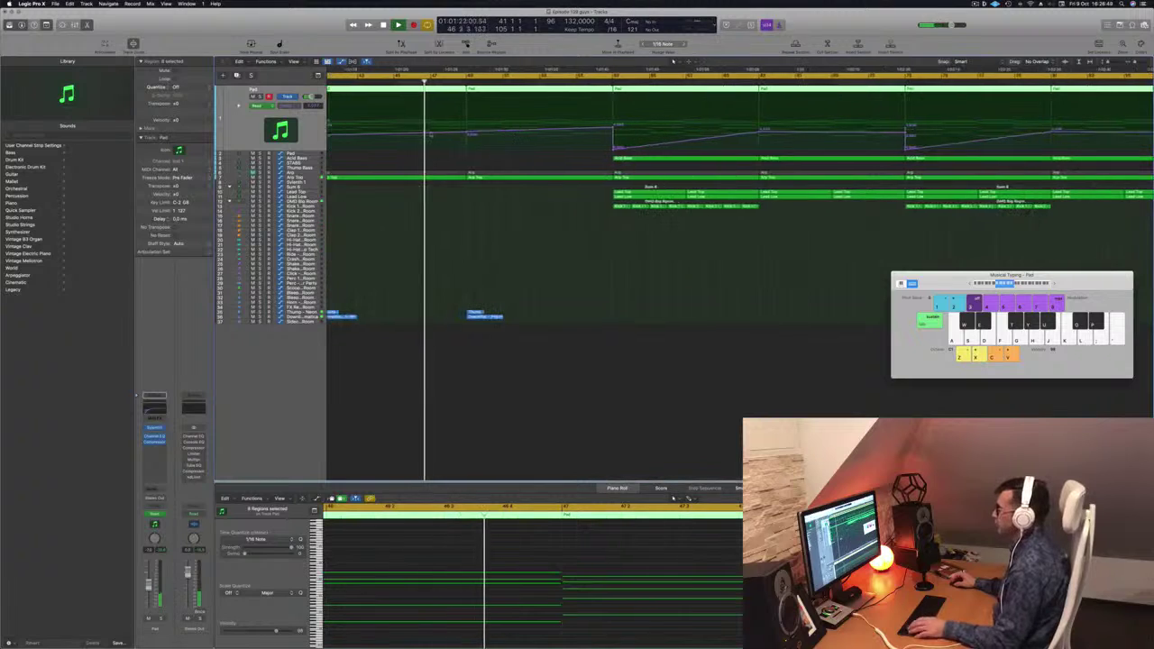
pyautogui.click(438, 134)
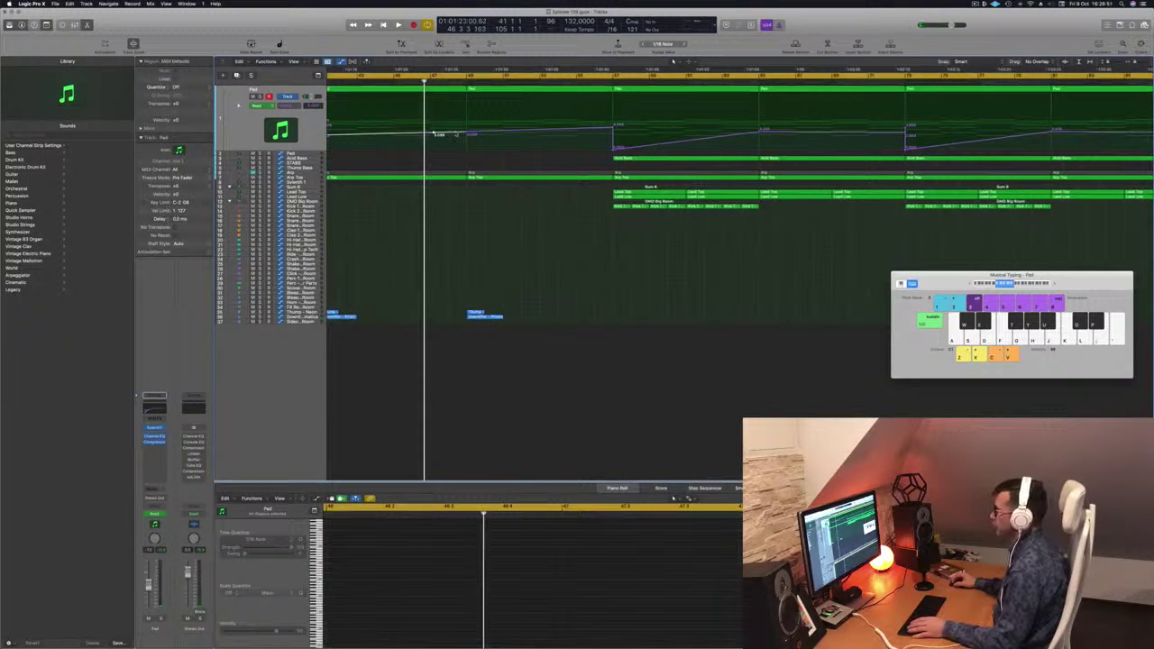
pyautogui.moveTo(459, 131)
pyautogui.mouseDown()
pyautogui.moveTo(466, 110)
pyautogui.moveTo(439, 134)
pyautogui.moveTo(450, 133)
pyautogui.mouseUp()
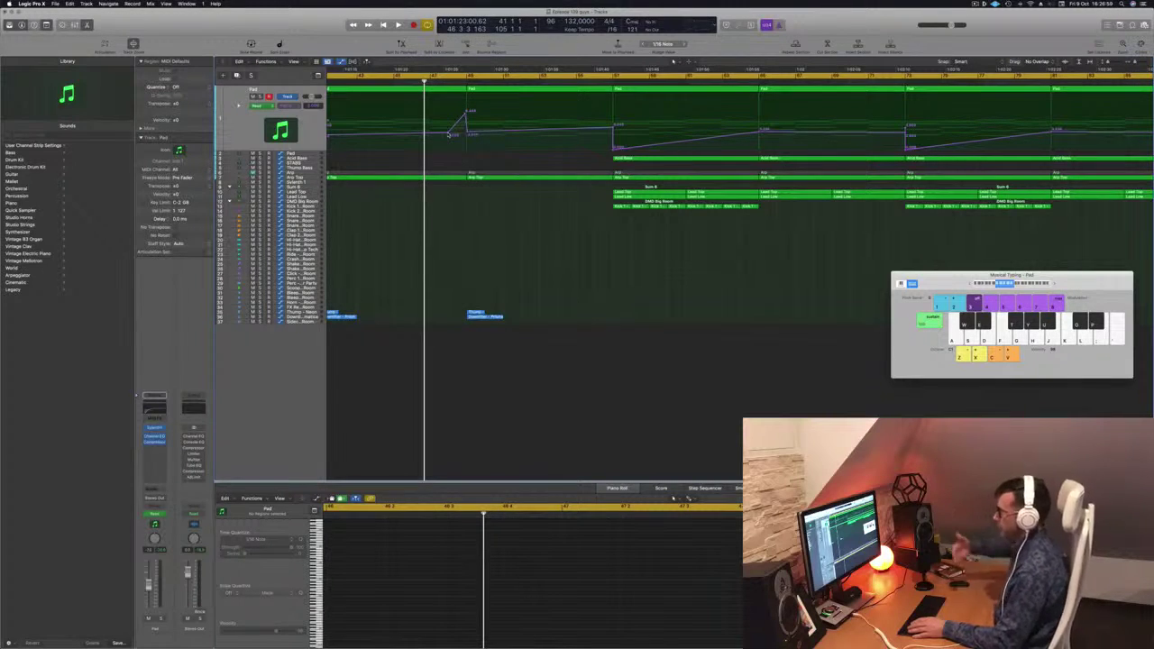
# Play the break from bar 41 and copy the Acid Bass region at bar 57 to bar 49.
pyautogui.press('space')
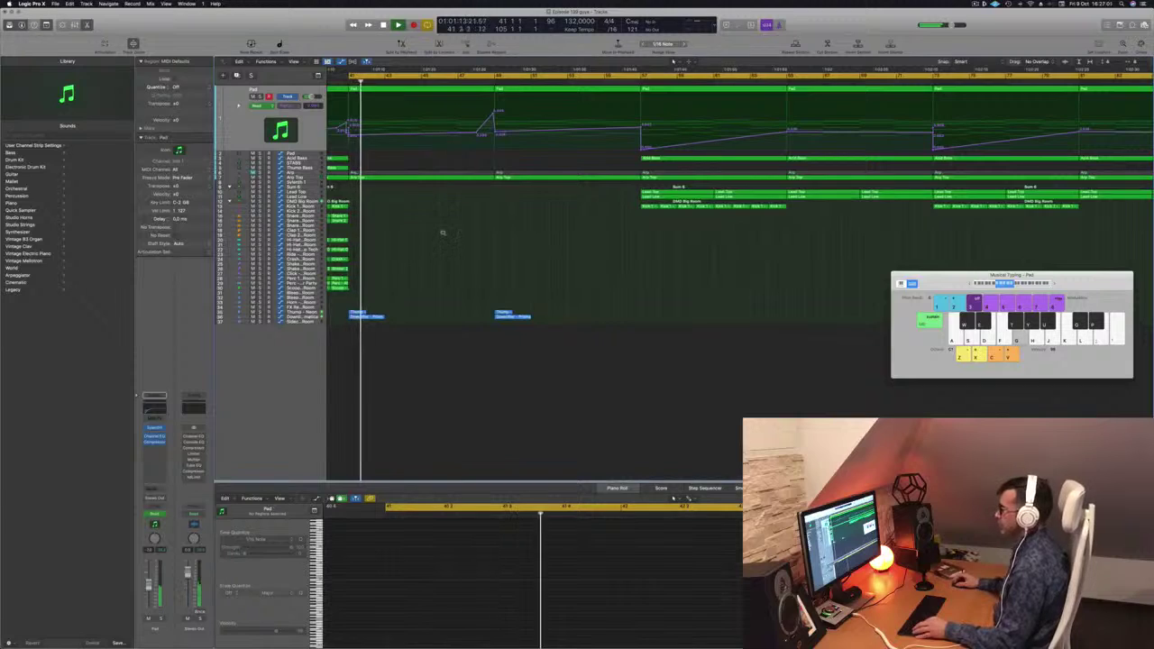
pyautogui.scroll(3, 448, 230)
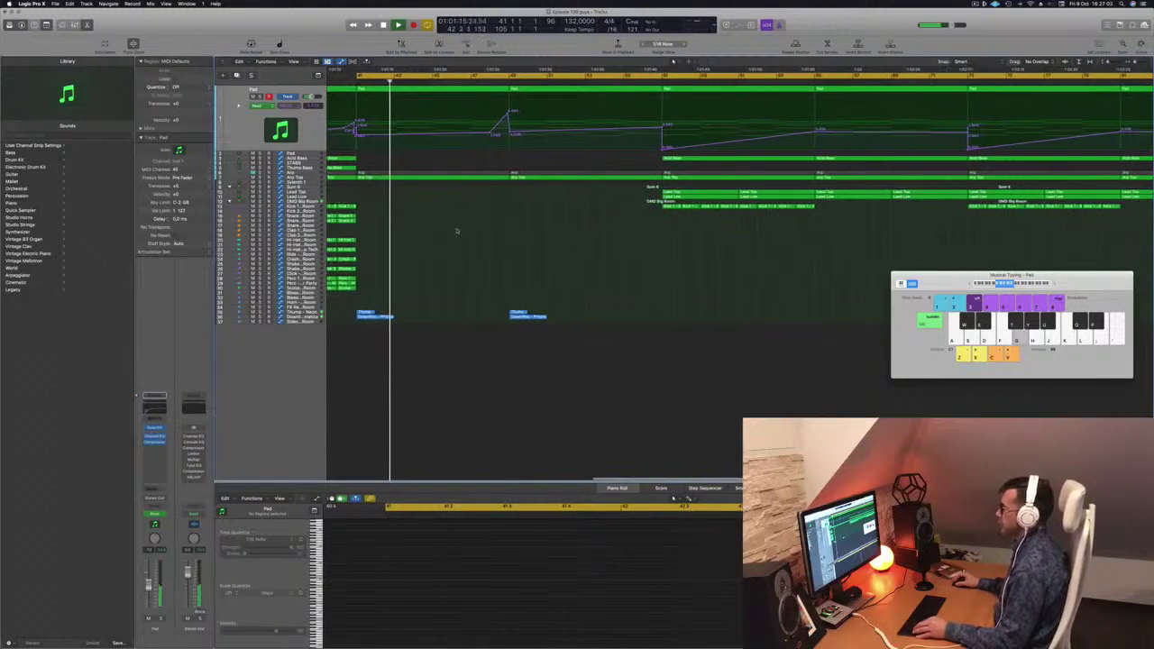
pyautogui.press('super+Left')
pyautogui.press('super+Left')
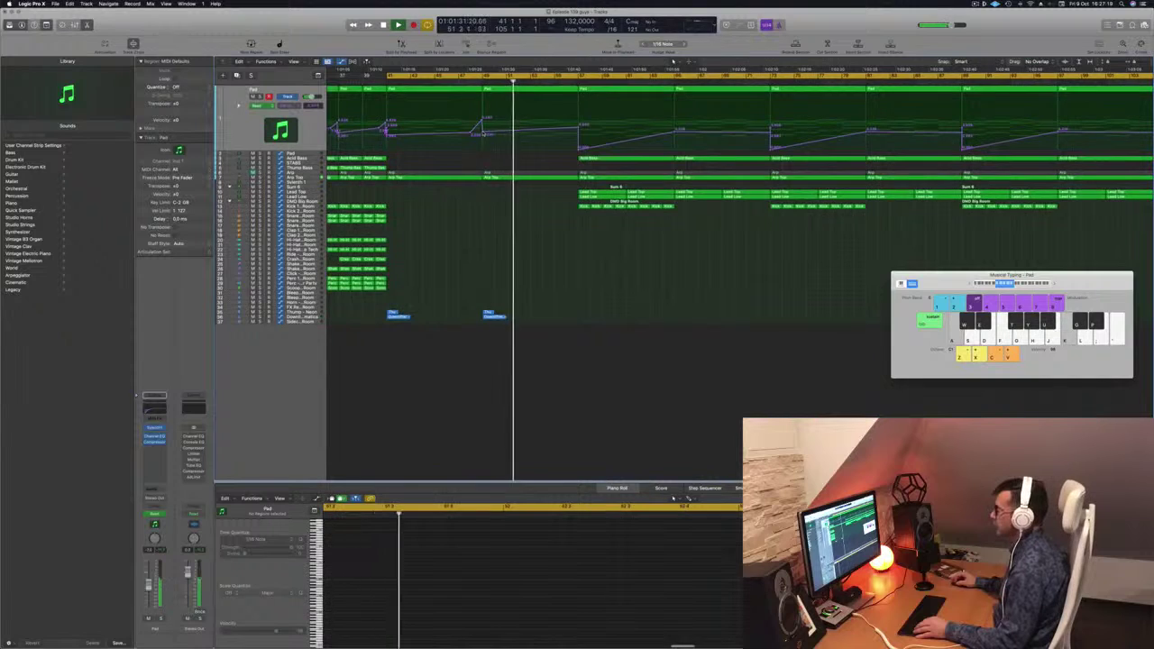
pyautogui.click(633, 159)
pyautogui.moveTo(634, 160); pyautogui.dragTo(538, 160)
# Replay the break from bar 41 and select the short snare fill region just before bar 33 for comparison.
pyautogui.press('space')
pyautogui.press('space')
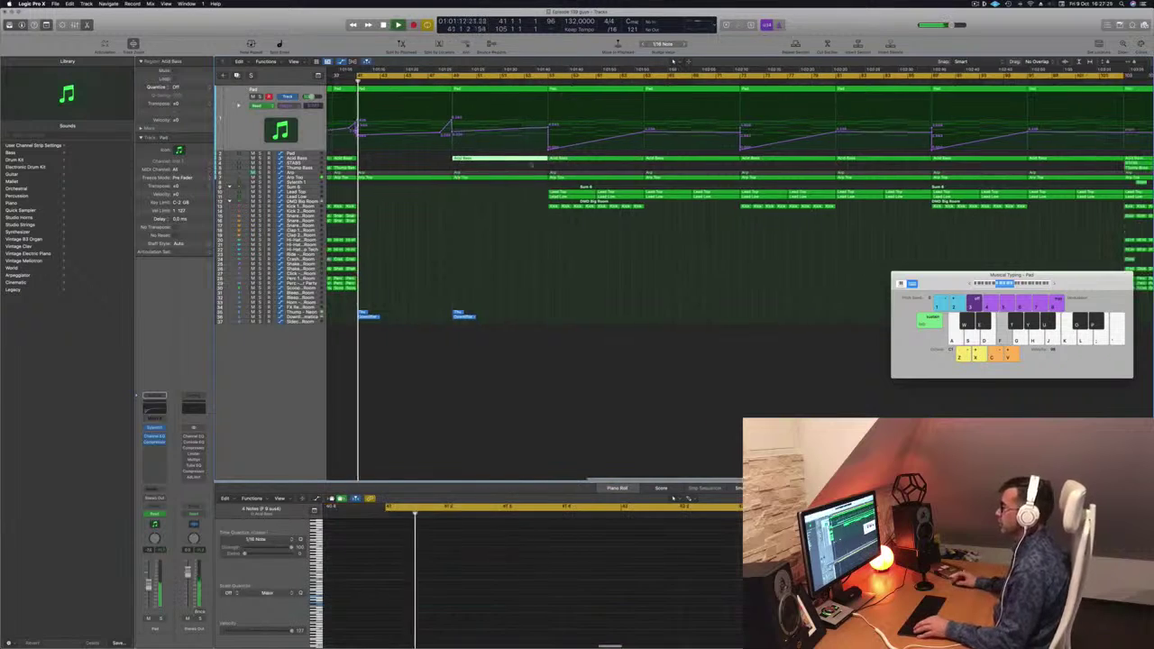
pyautogui.scroll(-2, 450, 232)
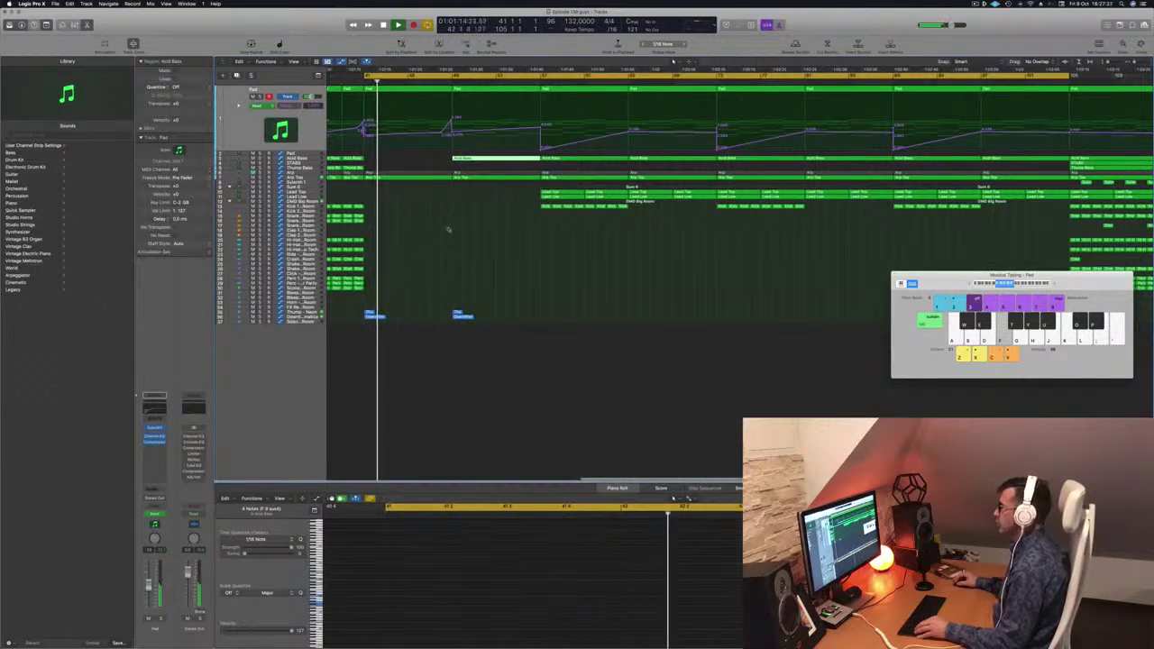
pyautogui.hscroll(-3, 513, 229)
pyautogui.hscroll(-4, 505, 220)
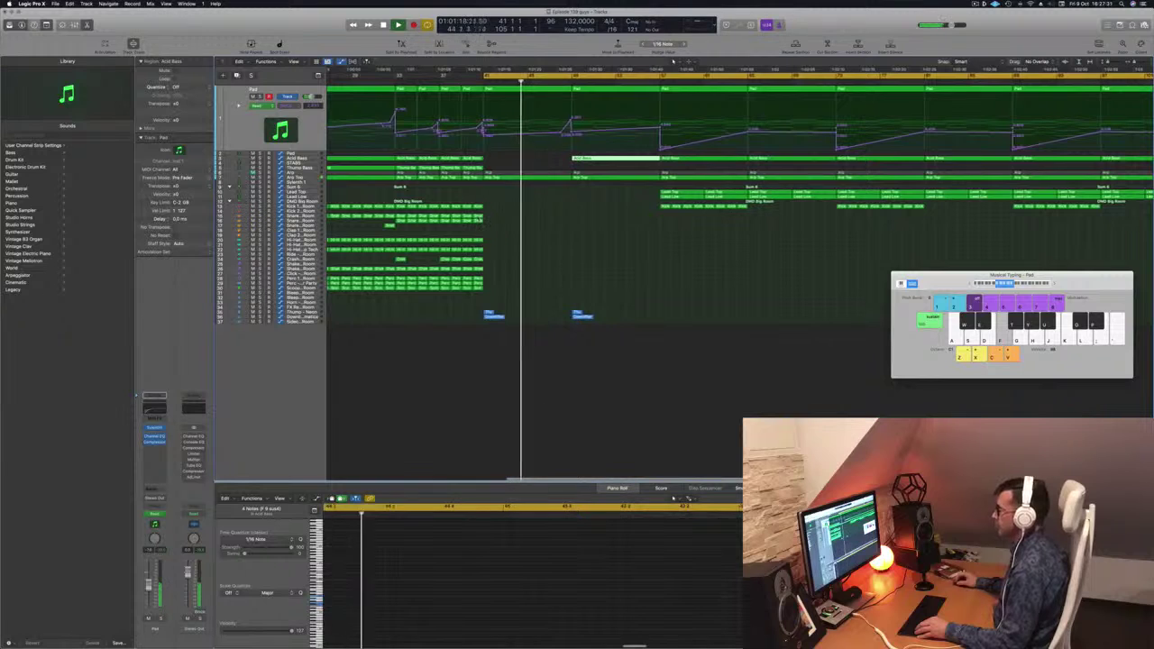
pyautogui.press('super+Left')
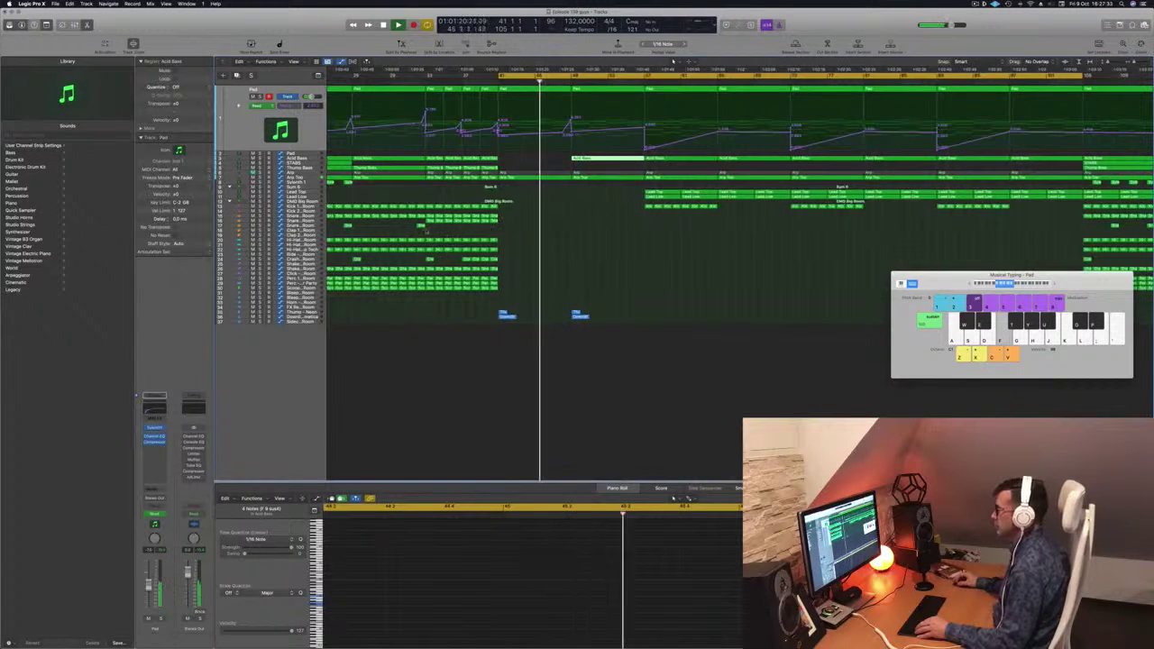
pyautogui.click(420, 226)
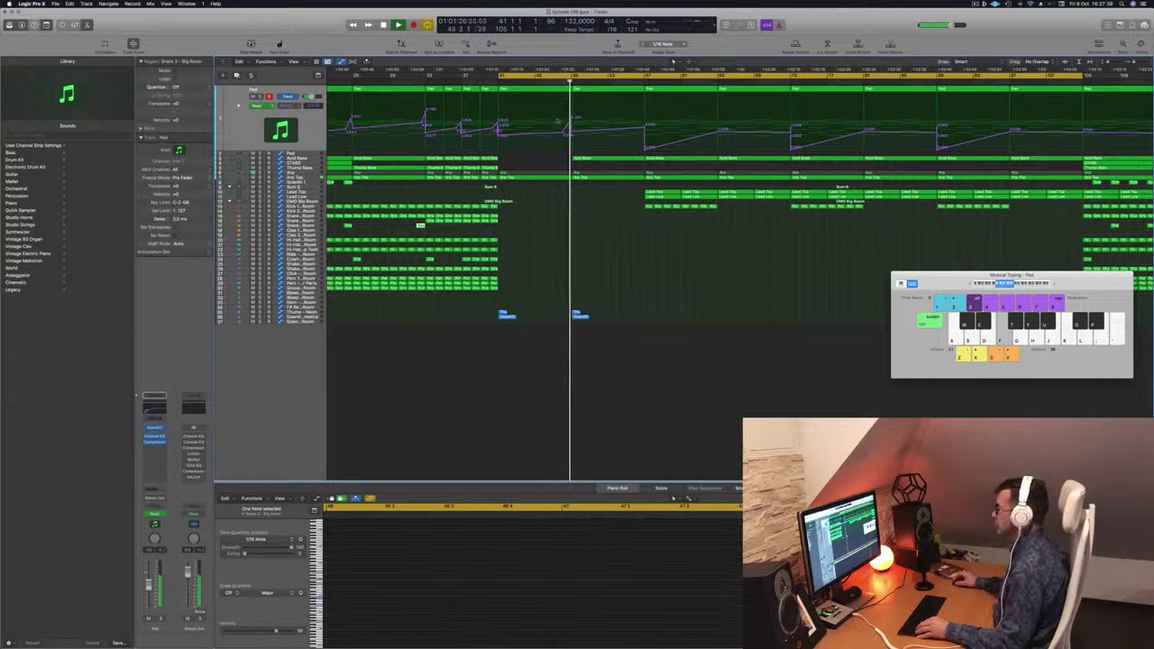
# Shorten the Pad automation rise before bar 49 by moving its starting point closer to that bar.
pyautogui.press('super+Right')
pyautogui.press('super+Right')
pyautogui.press('super+Right')
pyautogui.press('super+Right')
pyautogui.press('super+Right')
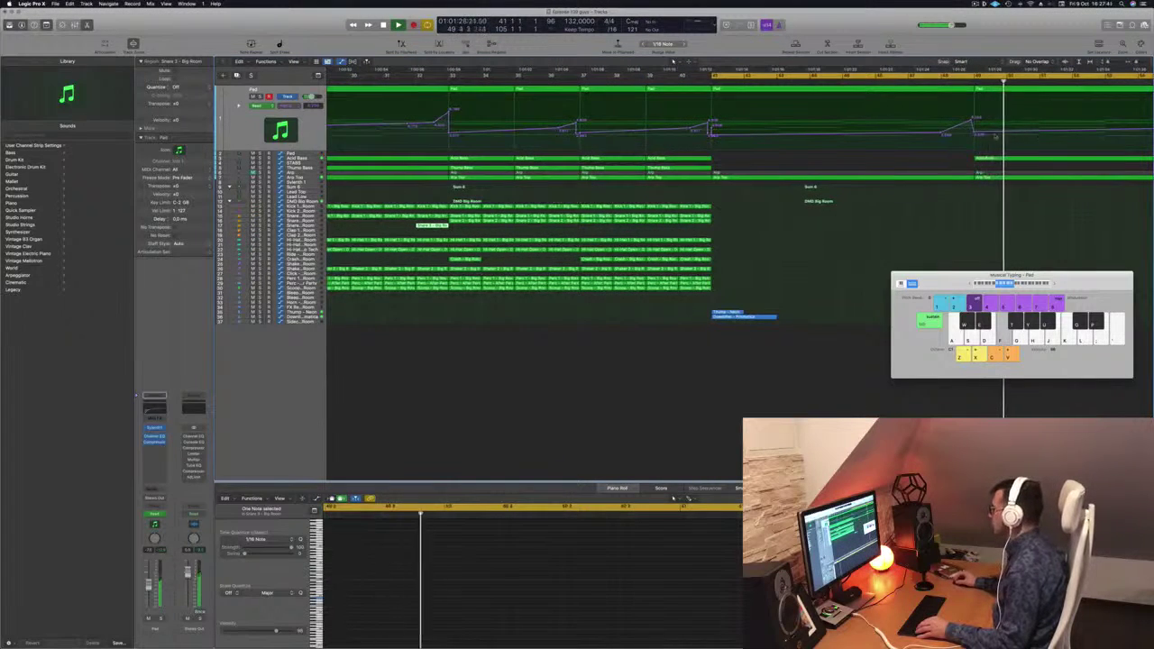
pyautogui.moveTo(945, 134); pyautogui.dragTo(957, 134)
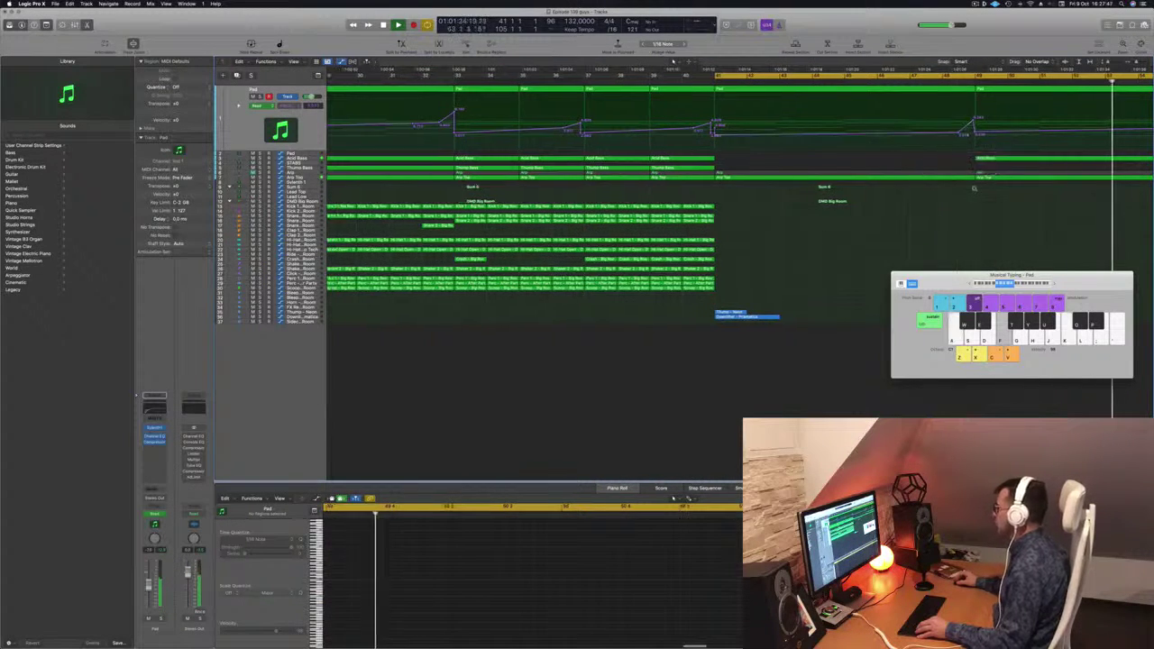
# Delete the Lead Top and Lead Low regions between bars 57 and 65 and level out the Pad automation drop at bar 57.
pyautogui.press('super+Left')
pyautogui.press('super+Left')
pyautogui.press('super+Left')
pyautogui.hscroll(5, 983, 236)
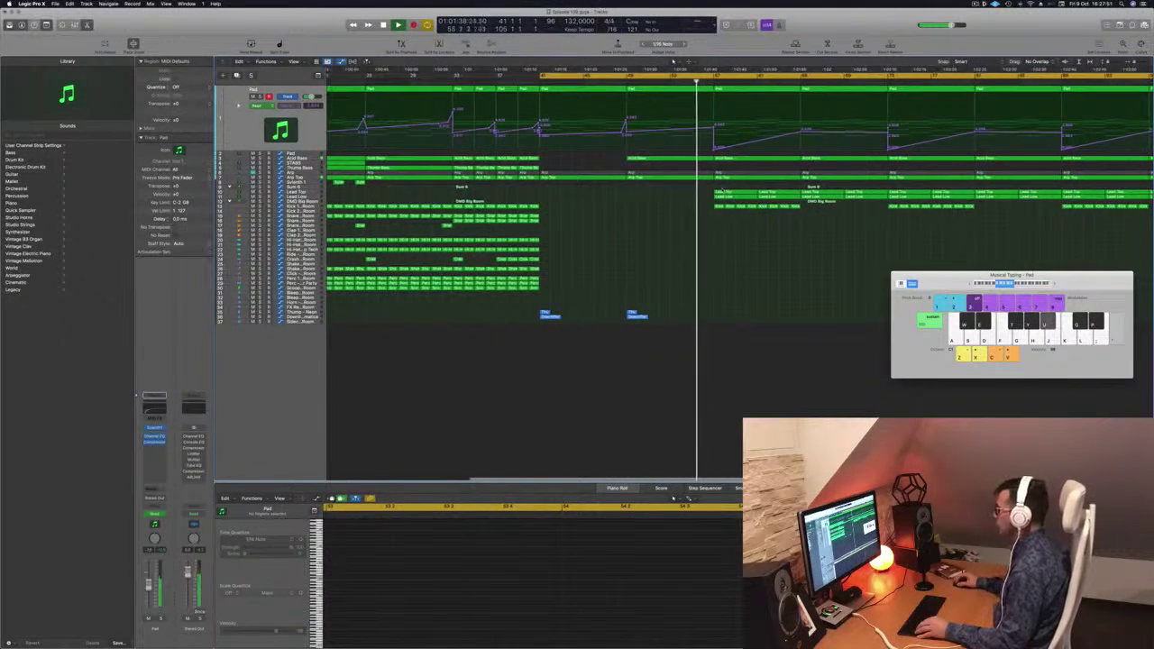
pyautogui.moveTo(720, 188); pyautogui.dragTo(791, 197)
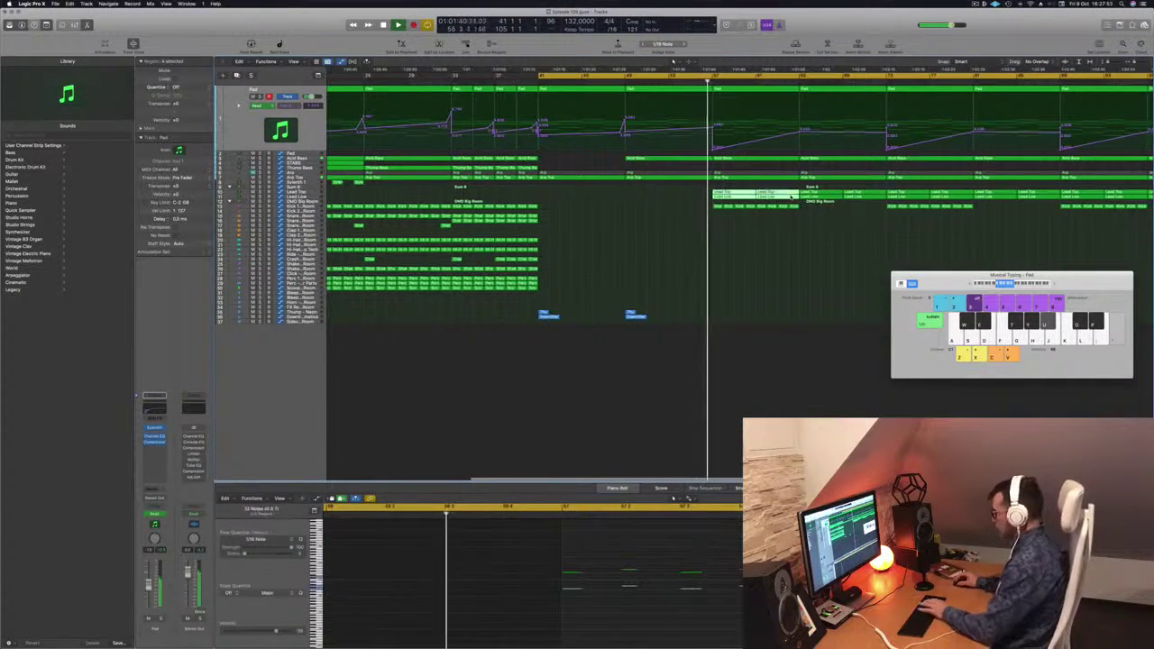
pyautogui.press('Delete')
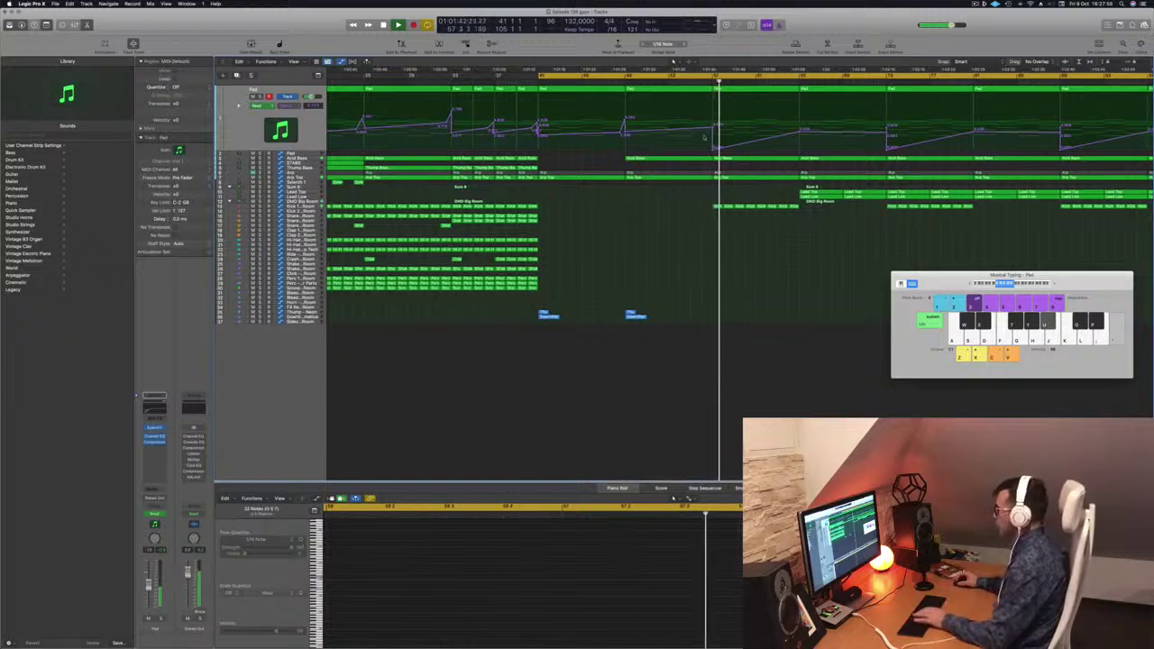
pyautogui.click(699, 81)
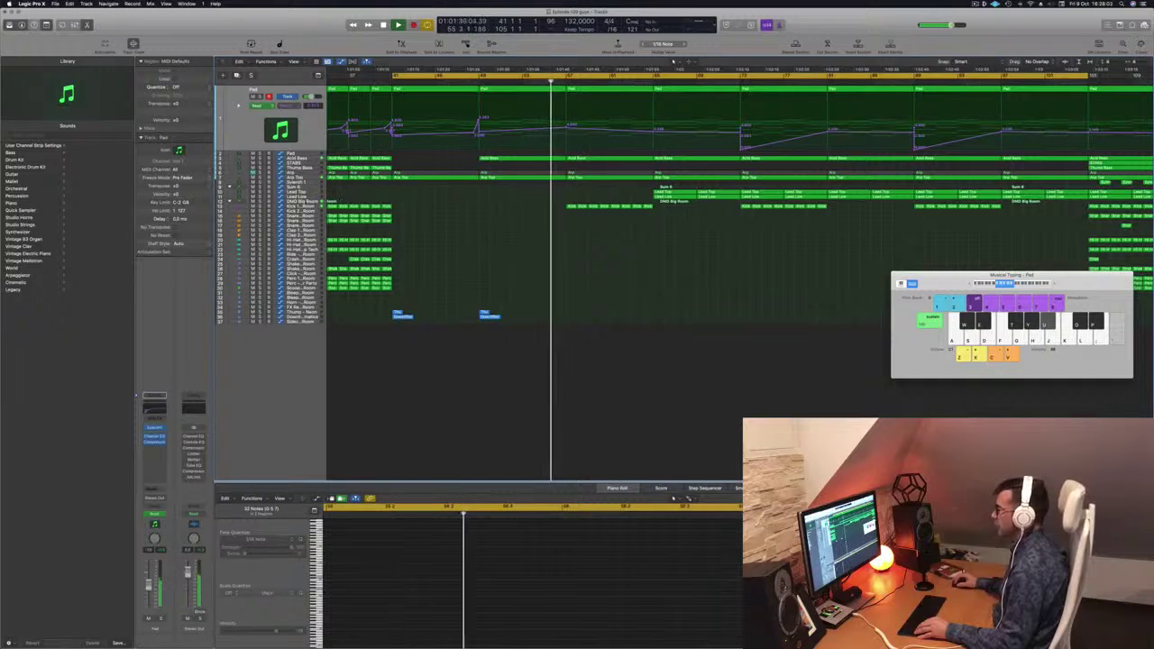
# Raise the low-cut band of the Kick 1 track's Channel EQ to filter out its low end.
pyautogui.click(302, 201)
pyautogui.click(302, 207)
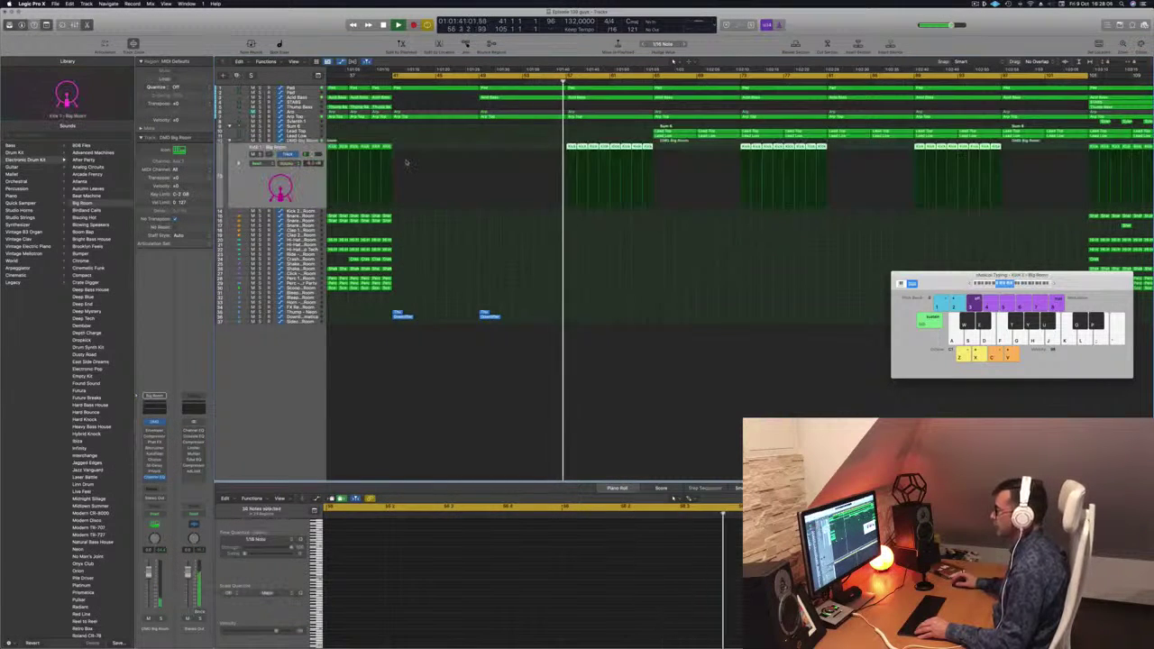
pyautogui.click(163, 395)
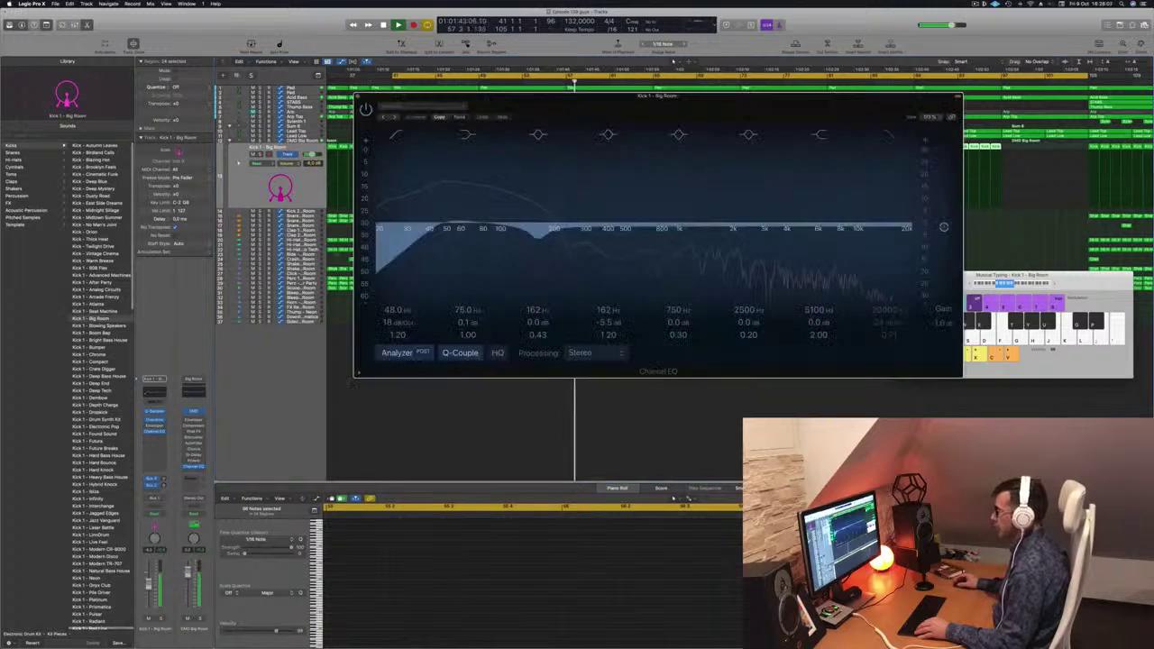
pyautogui.moveTo(440, 224); pyautogui.dragTo(601, 220)
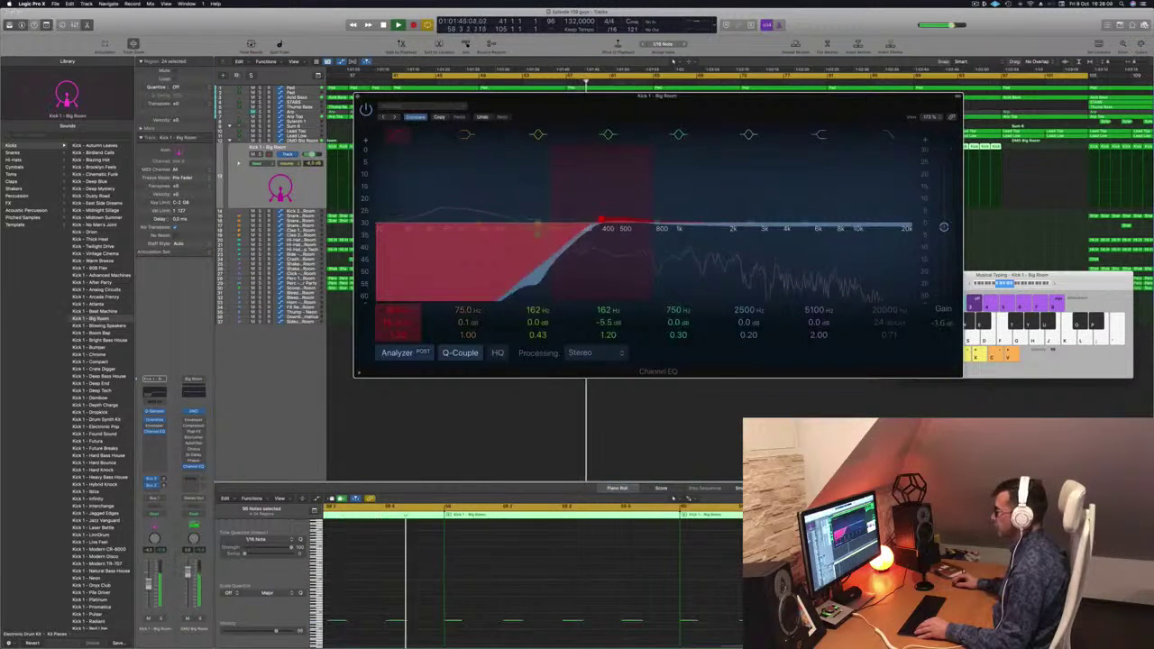
pyautogui.click(396, 322)
pyautogui.click(358, 96)
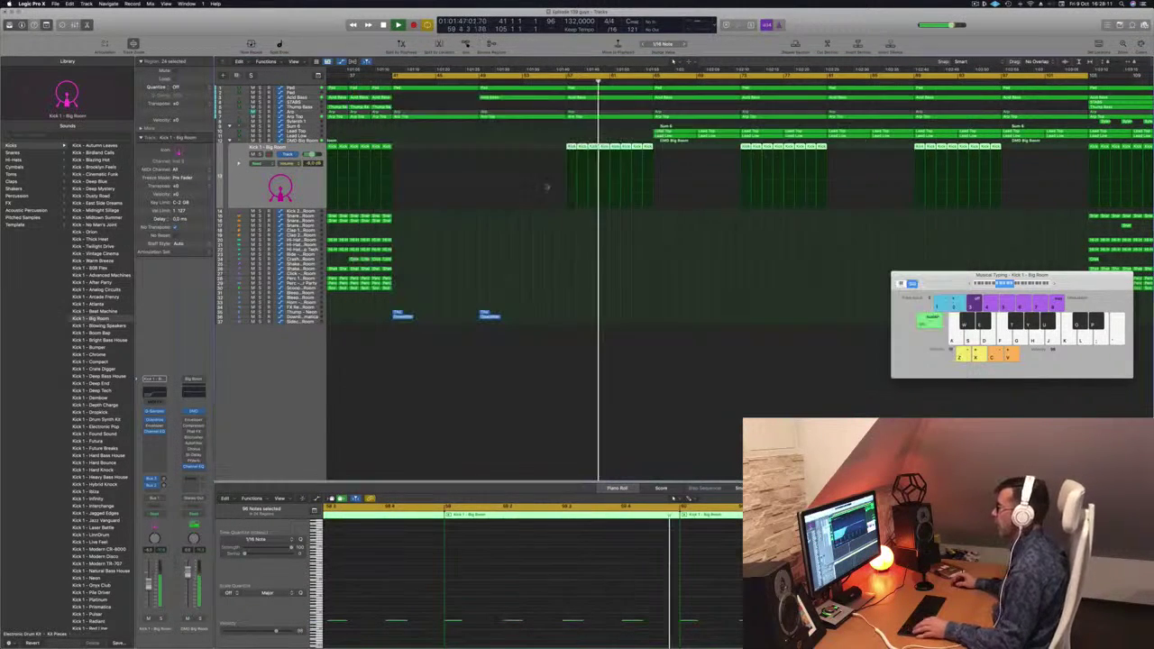
# Replay the entry into bar 57 and drop the Arp Top automation at that bar to near its minimum.
pyautogui.click(553, 82)
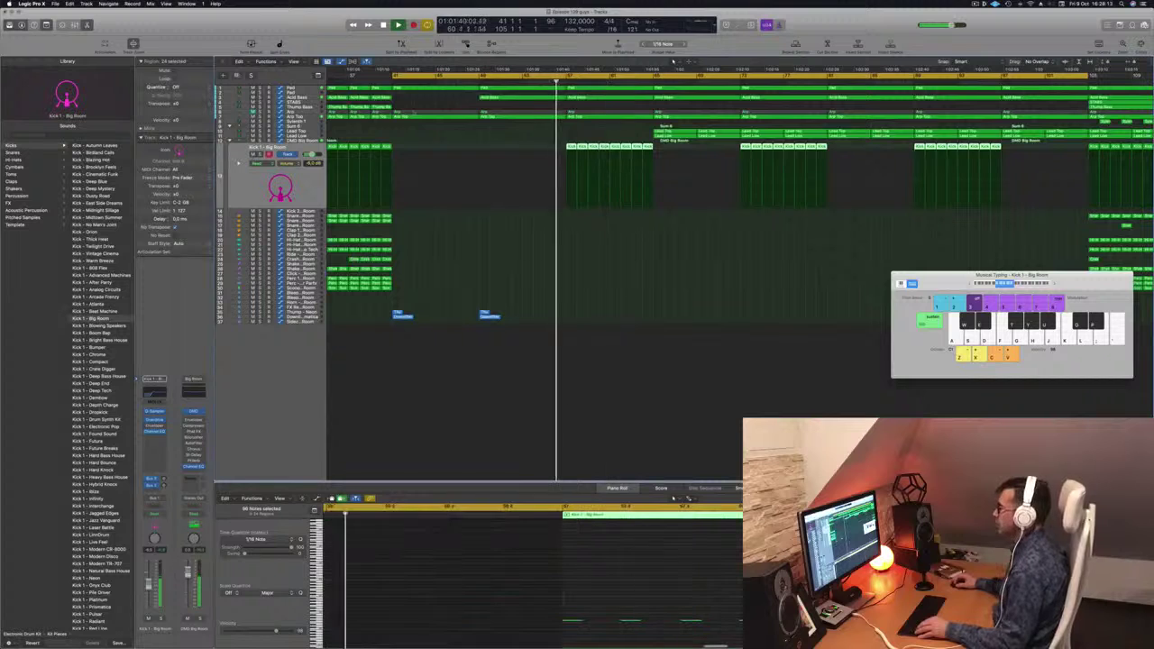
pyautogui.click(296, 117)
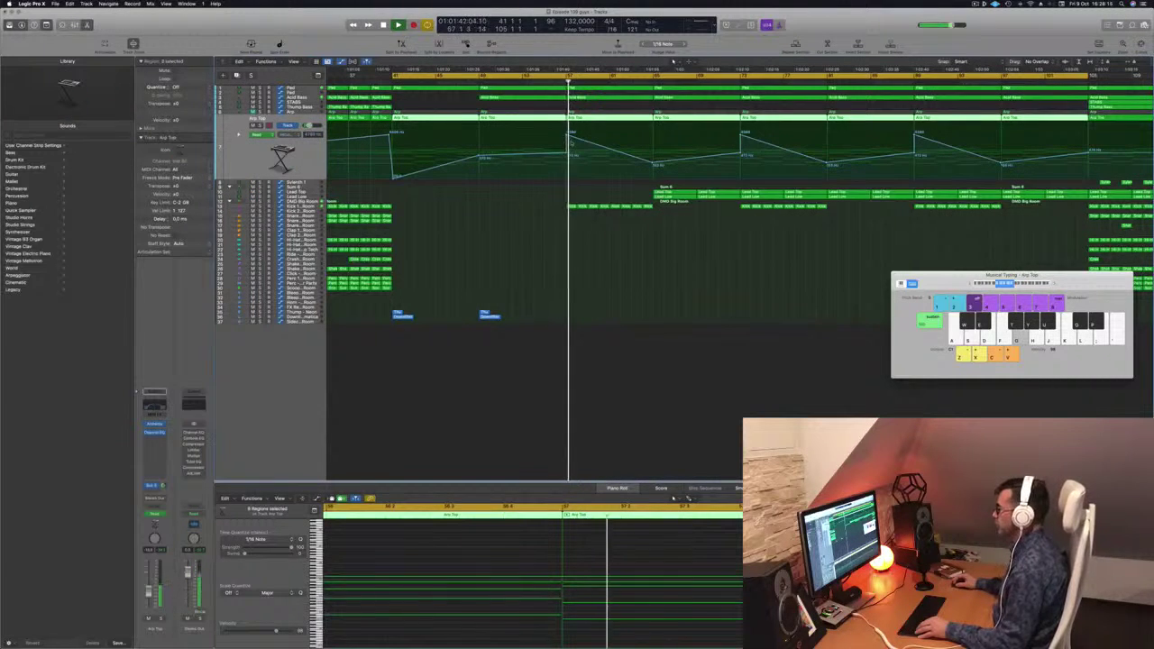
pyautogui.click(570, 173)
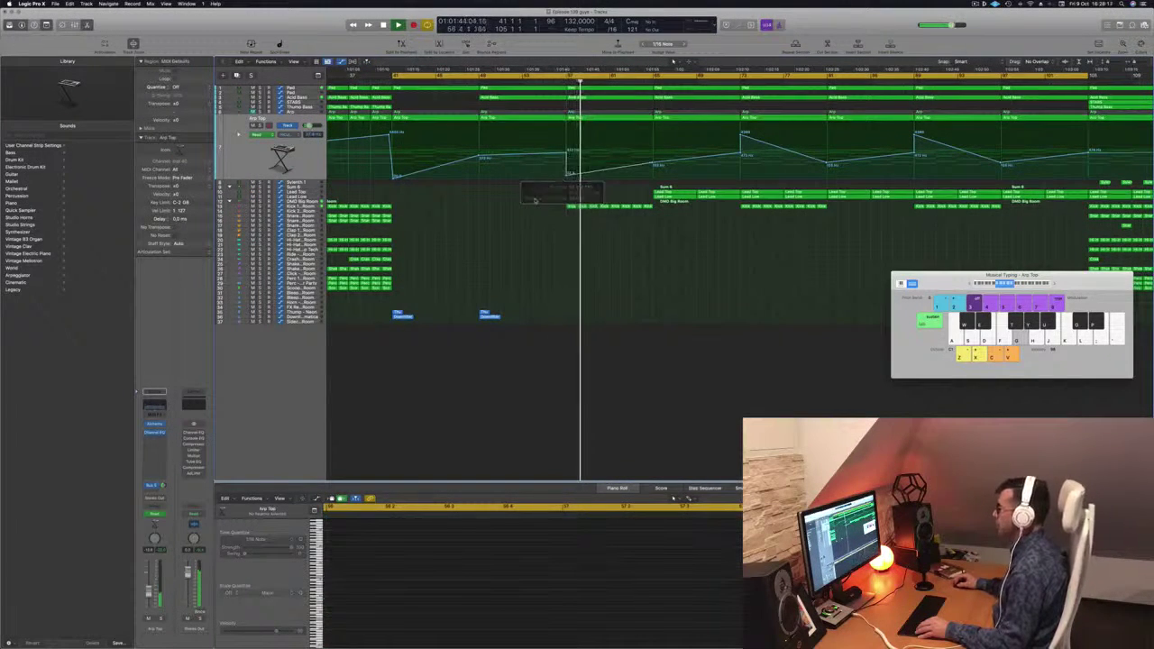
pyautogui.press('super+Left')
pyautogui.press('super+Left')
pyautogui.press('super+Left')
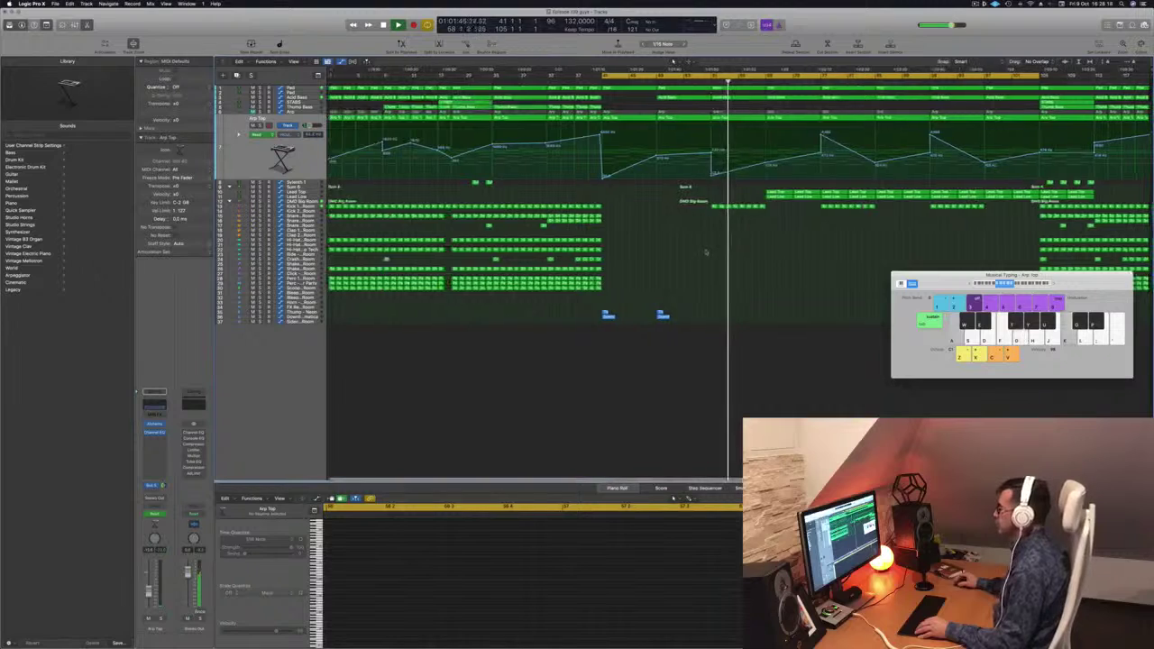
# Move the Musical Typing window away from the tracks, restart playback from bar 41 and save the project.
pyautogui.moveTo(947, 275); pyautogui.dragTo(885, 340)
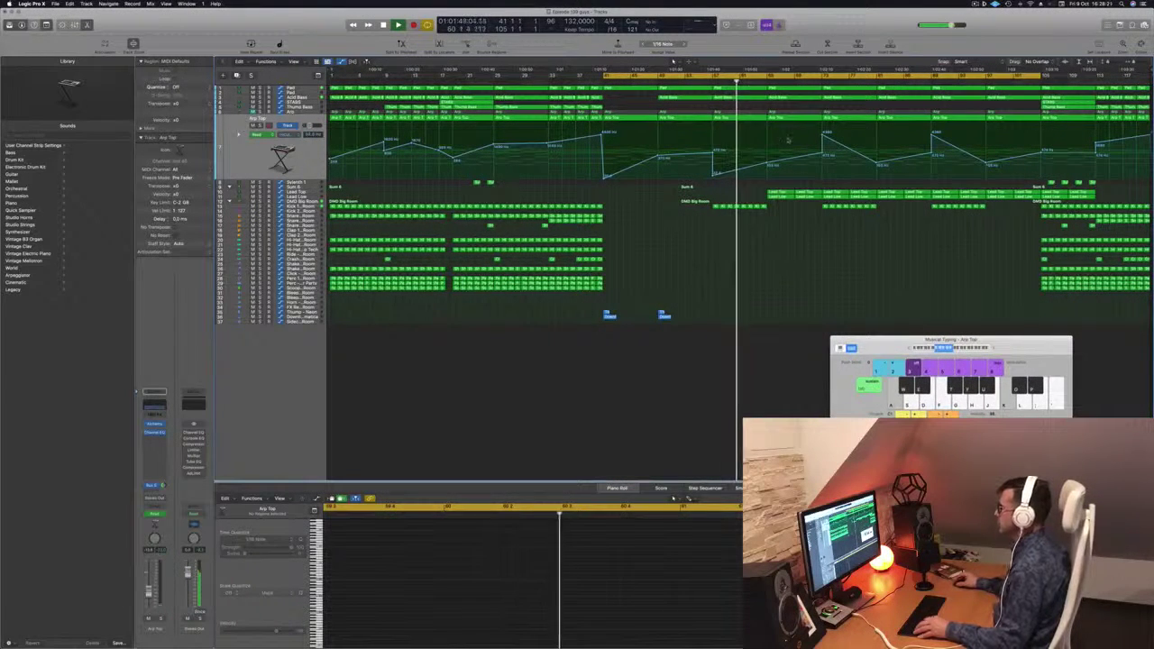
pyautogui.press('space')
pyautogui.press('space')
pyautogui.press('super+s')
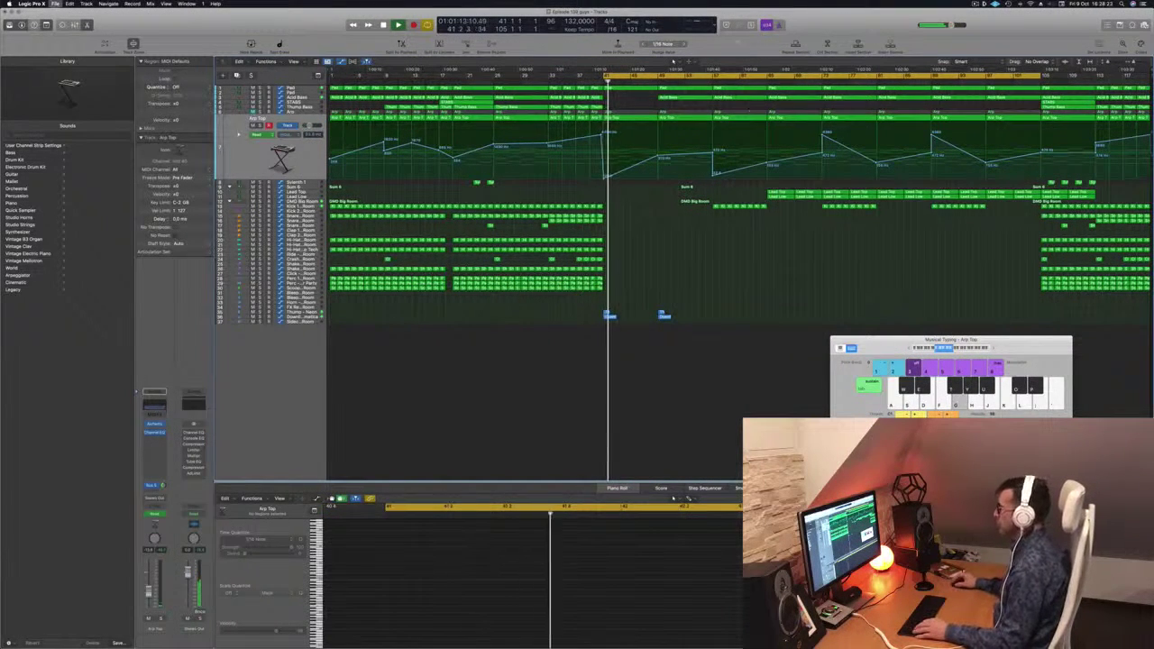
# Copy the thump and downlifter regions from bar 49 and the STABS region from bar 17 to bar 57.
pyautogui.moveTo(640, 305); pyautogui.dragTo(718, 317)
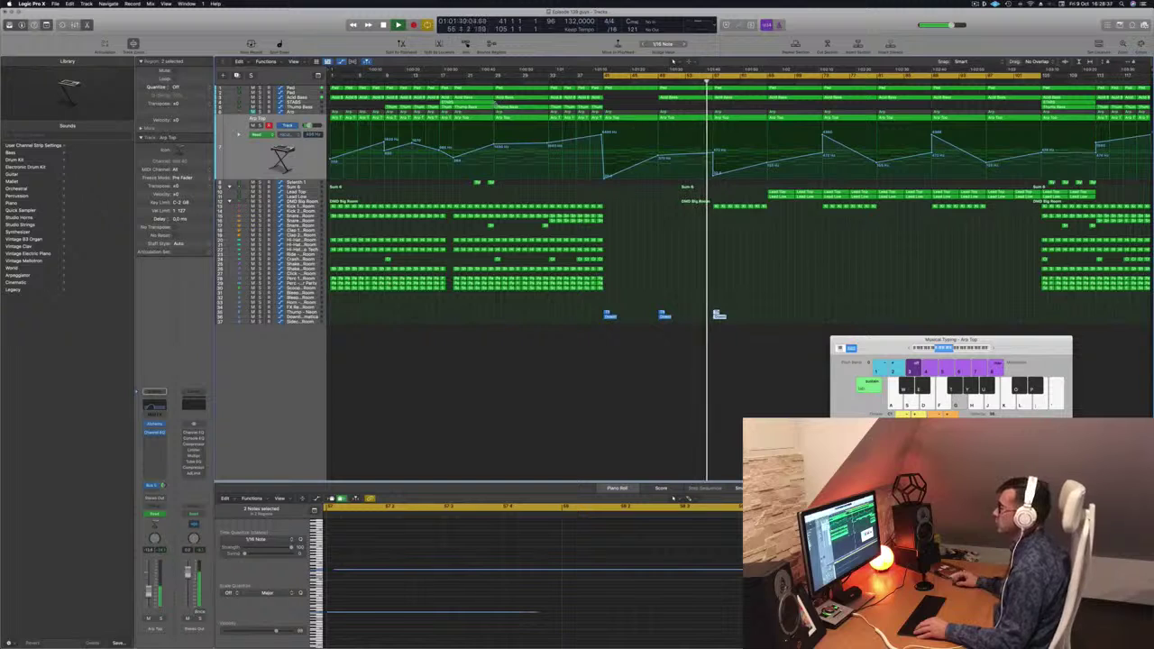
pyautogui.click(467, 103)
pyautogui.moveTo(467, 103); pyautogui.dragTo(740, 110)
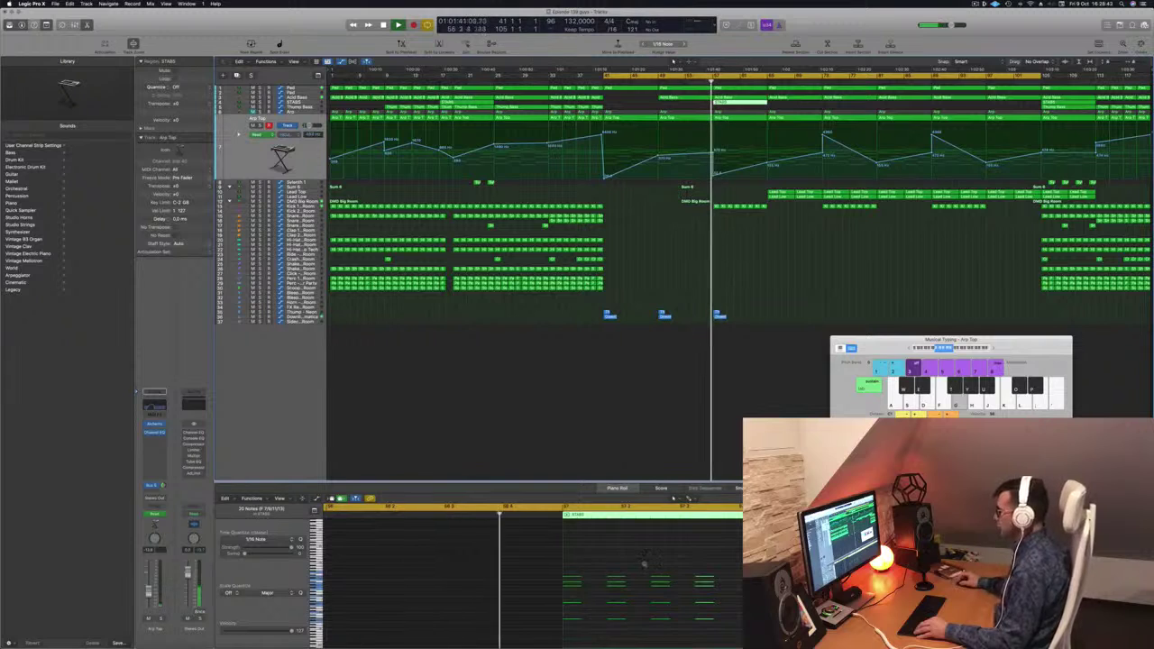
# Duplicate the STABS region's chord notes into the gaps after each four-chord group and replay the result.
pyautogui.scroll(-5, 645, 561)
pyautogui.scroll(3, 728, 578)
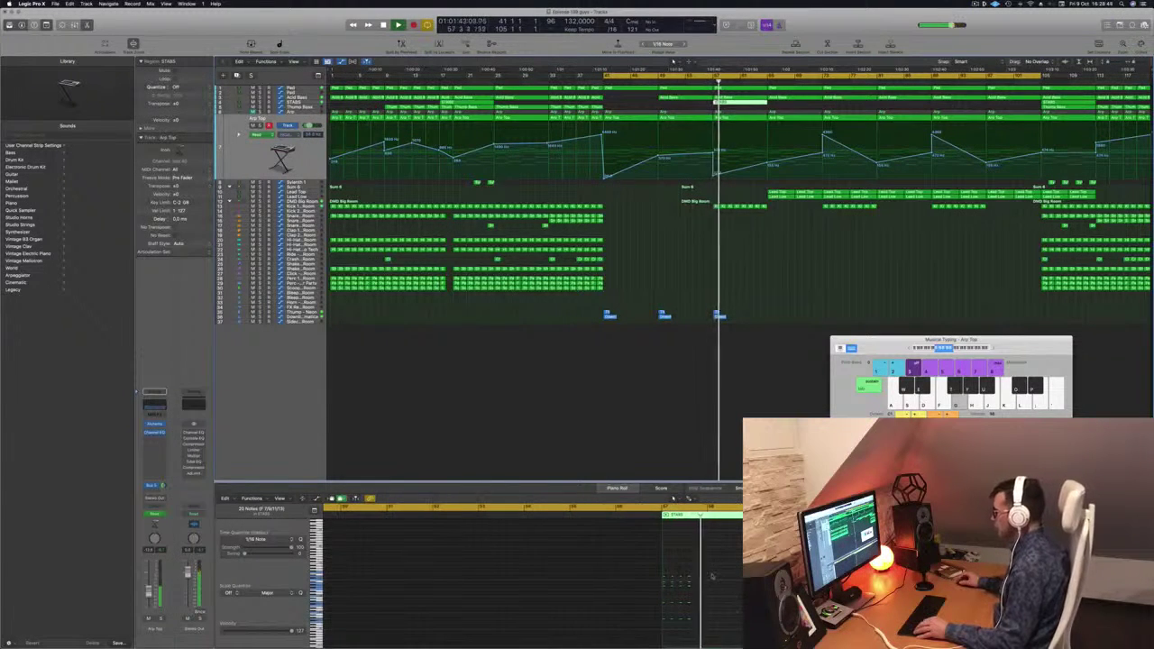
pyautogui.moveTo(649, 546)
pyautogui.mouseDown()
pyautogui.moveTo(750, 602)
pyautogui.moveTo(983, 635)
pyautogui.mouseUp()
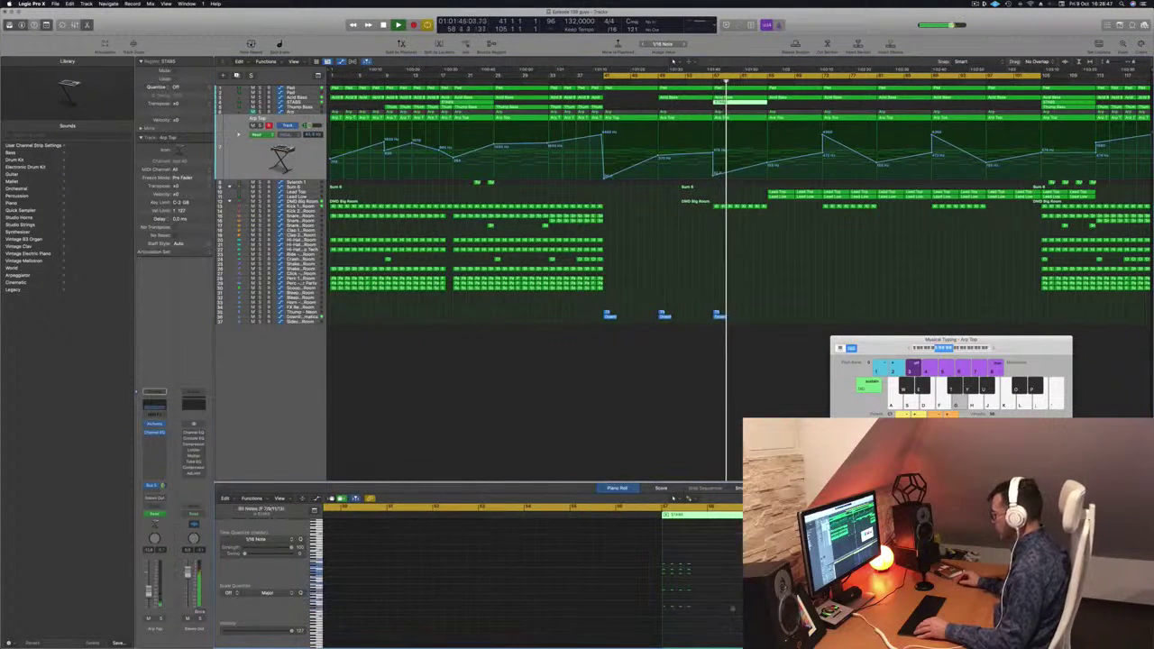
pyautogui.scroll(3, 729, 605)
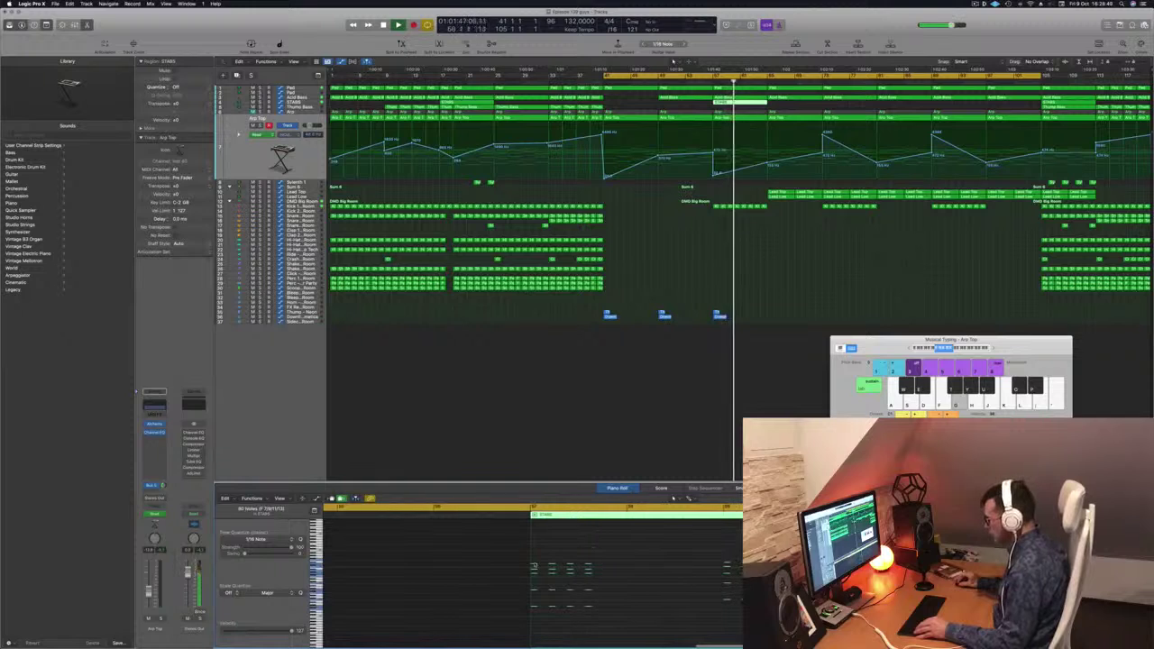
pyautogui.moveTo(535, 567); pyautogui.dragTo(608, 568)
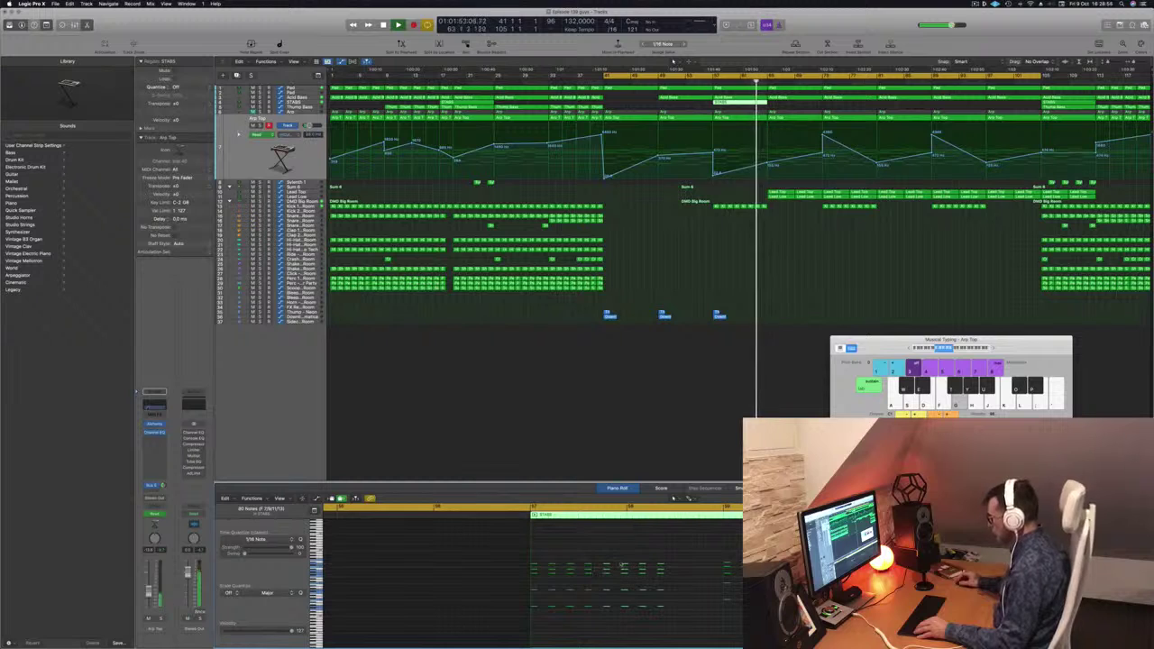
pyautogui.press('space')
pyautogui.press('space')
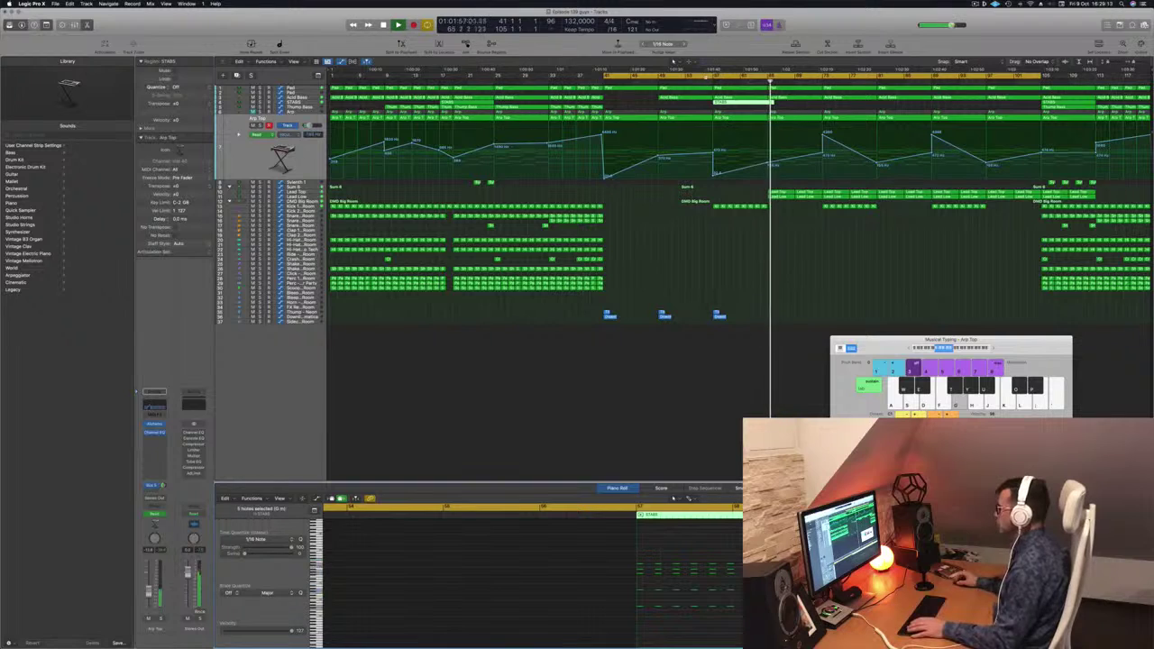
# Play the transition into bar 57 and move the start of the cycle range to bar 57.
pyautogui.click(705, 81)
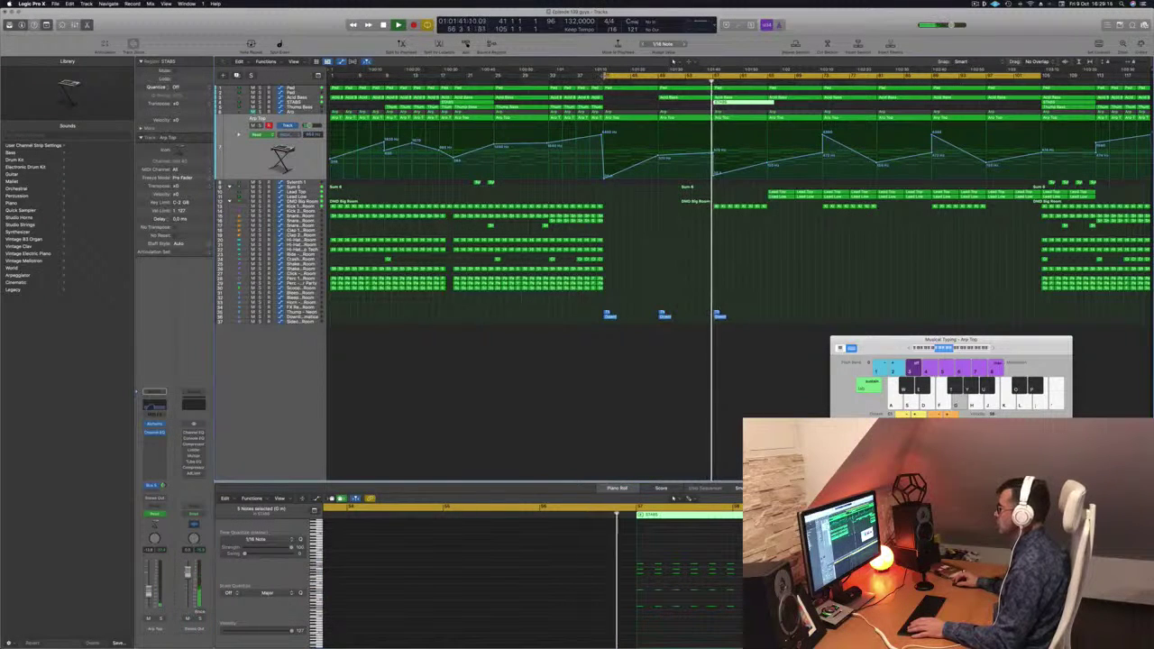
pyautogui.moveTo(604, 75); pyautogui.dragTo(714, 77)
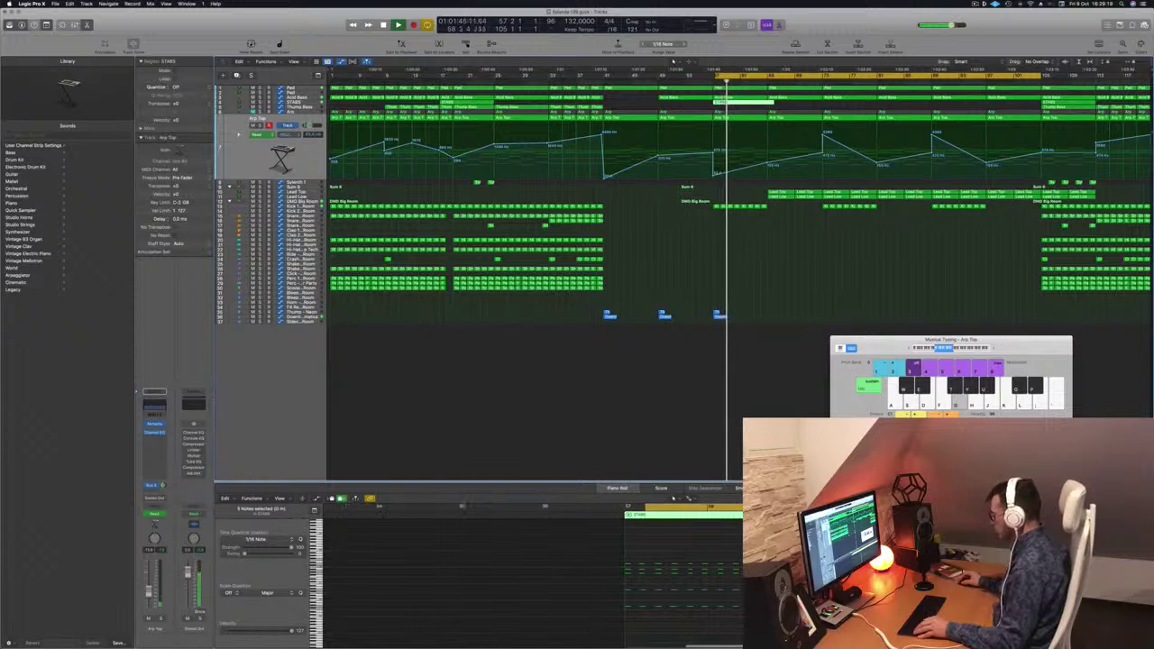
pyautogui.press('space')
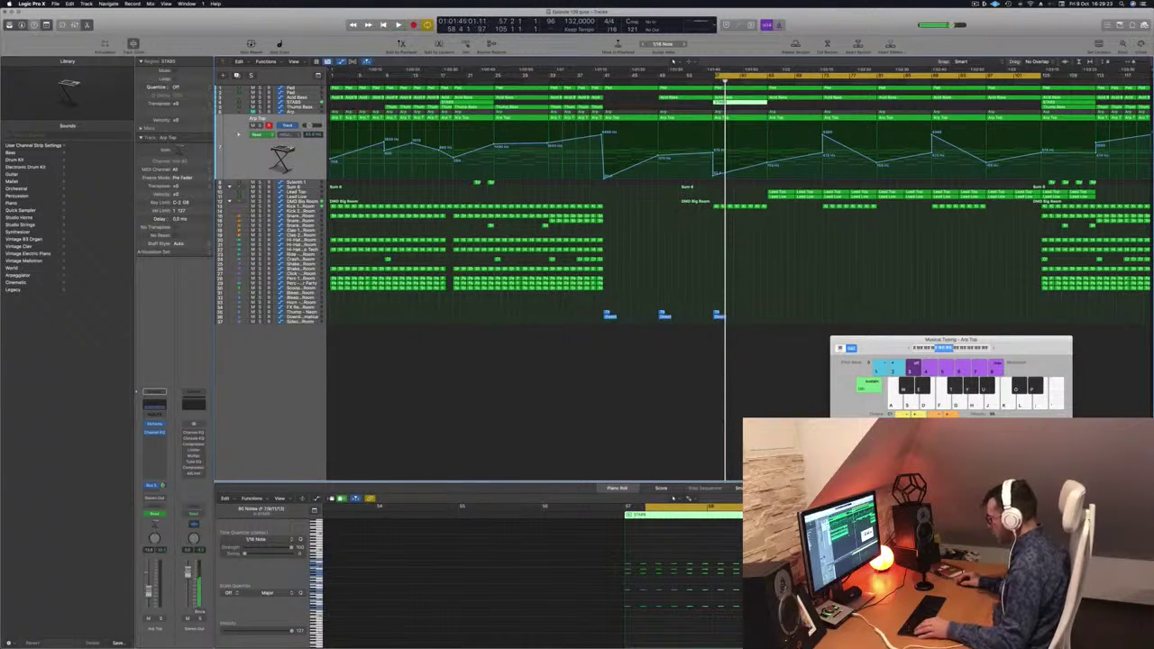
# Go through the STABS region's chord notes group by group in the Piano Roll and replay the passage from bar 57.
pyautogui.moveTo(748, 623); pyautogui.dragTo(700, 557)
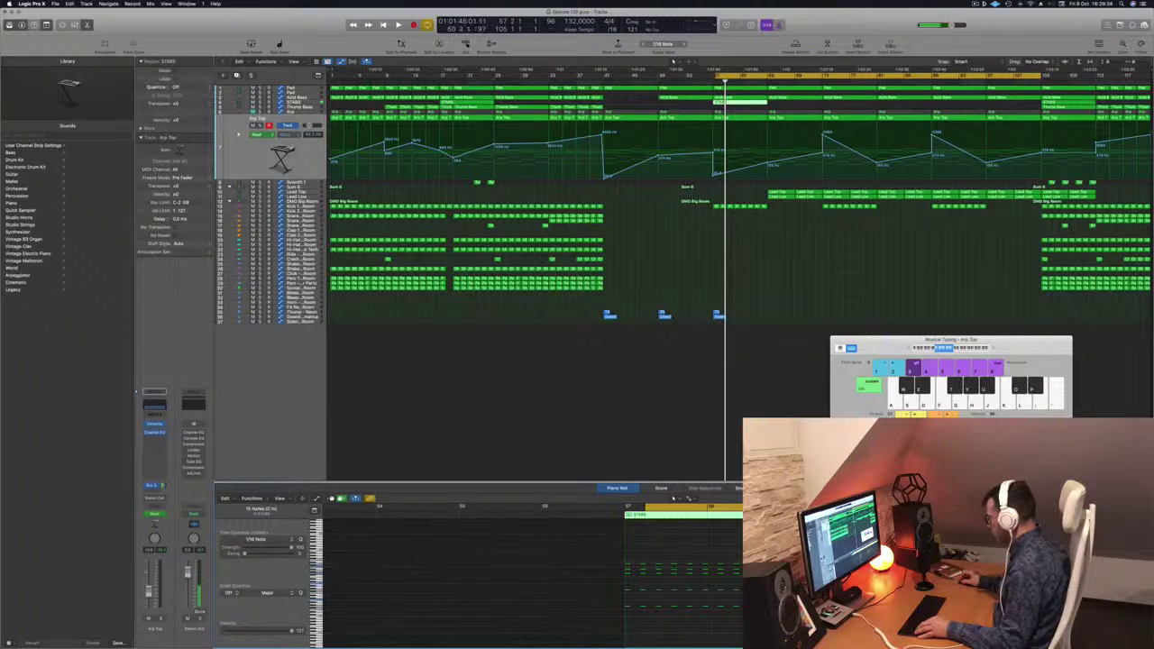
pyautogui.hscroll(5, 532, 577)
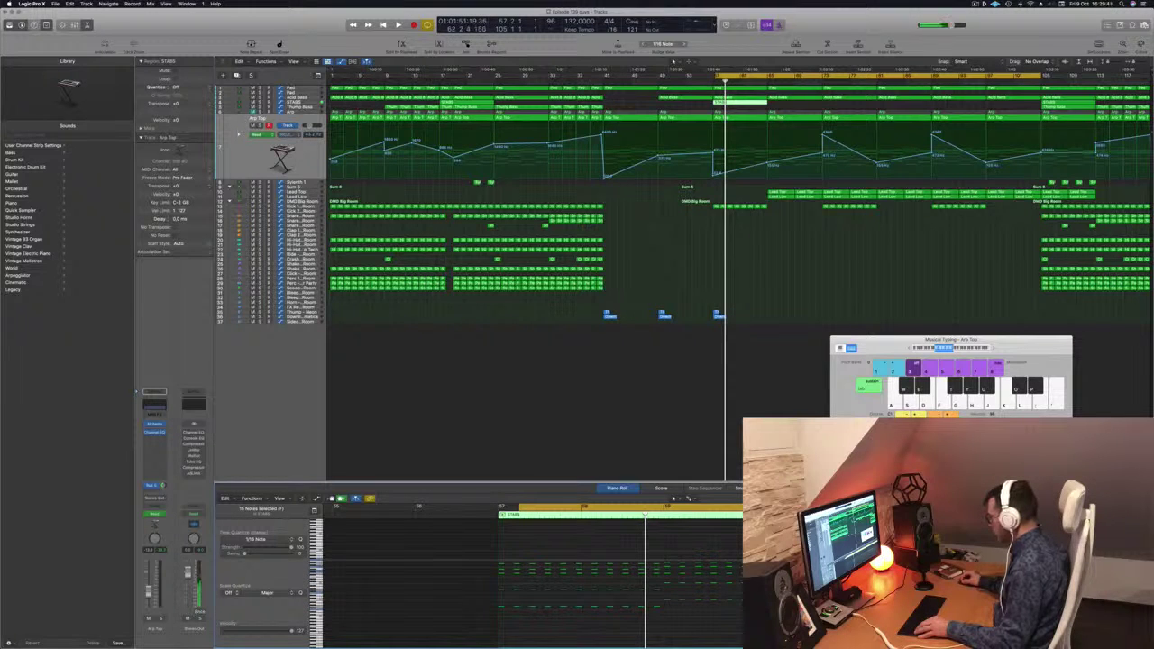
pyautogui.hscroll(5, 672, 497)
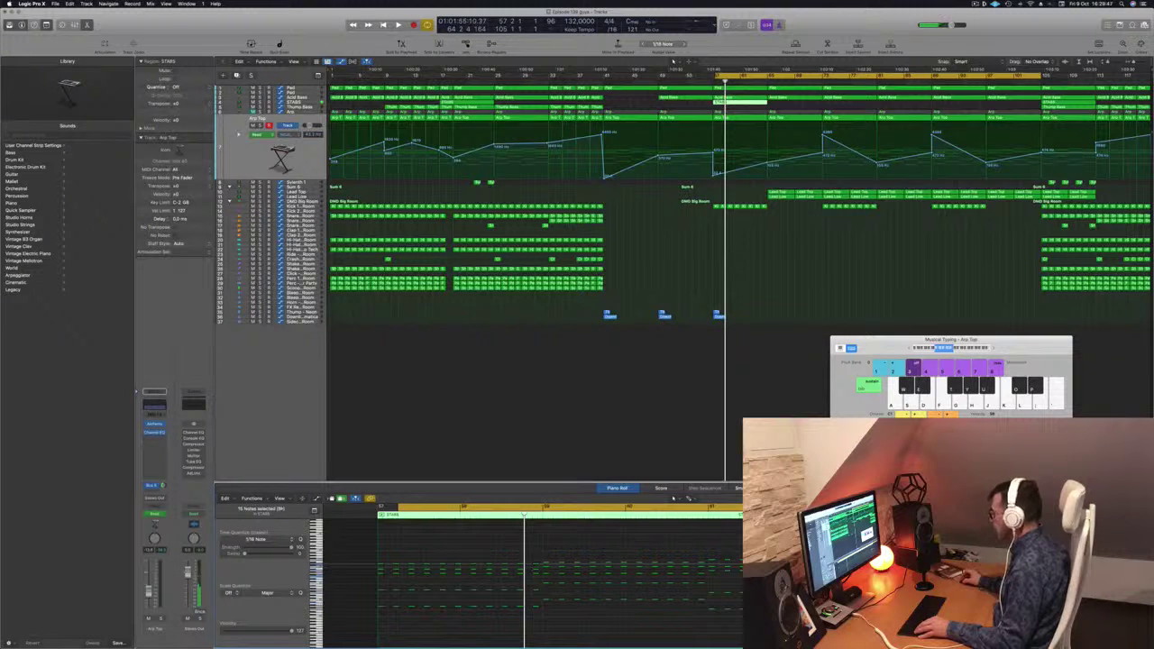
pyautogui.press('space')
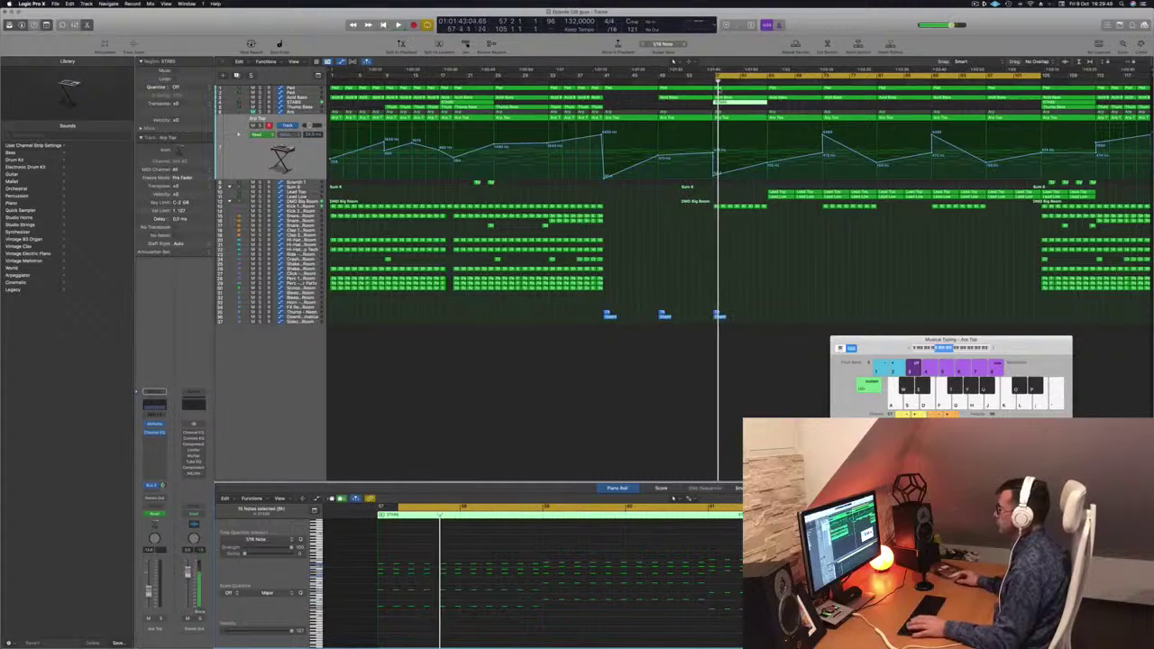
pyautogui.press('space')
pyautogui.press('space')
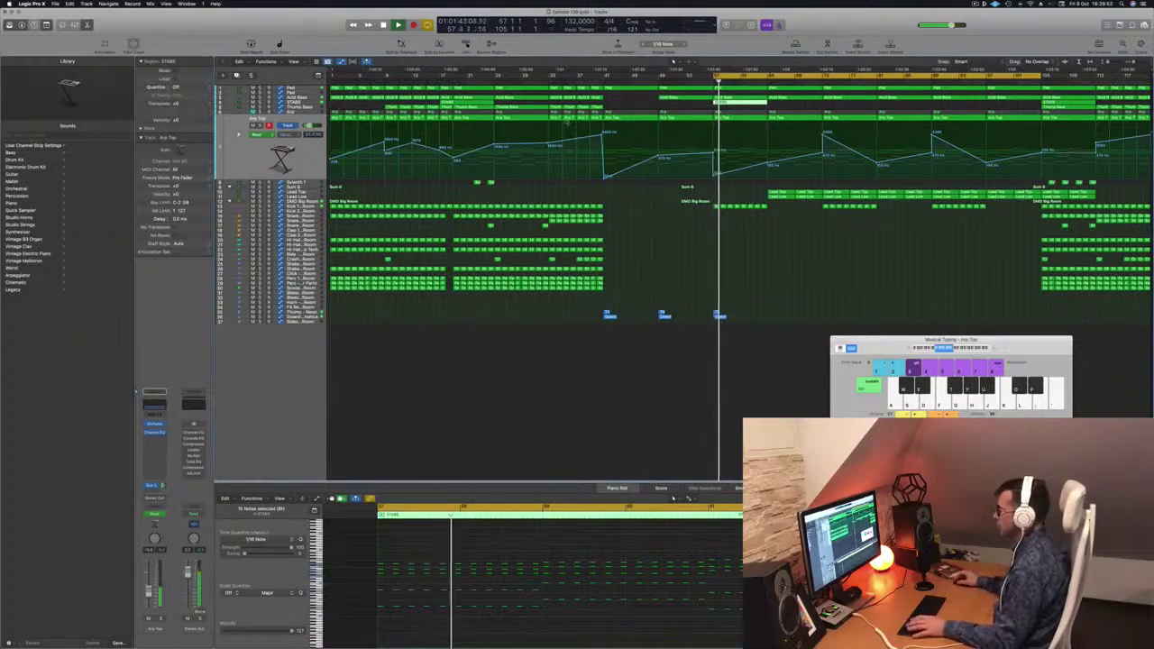
pyautogui.press('space')
pyautogui.press('space')
# Open the STABS track's Sylenth1 instrument, decline its update offer and move its window below the track regions.
pyautogui.click(297, 102)
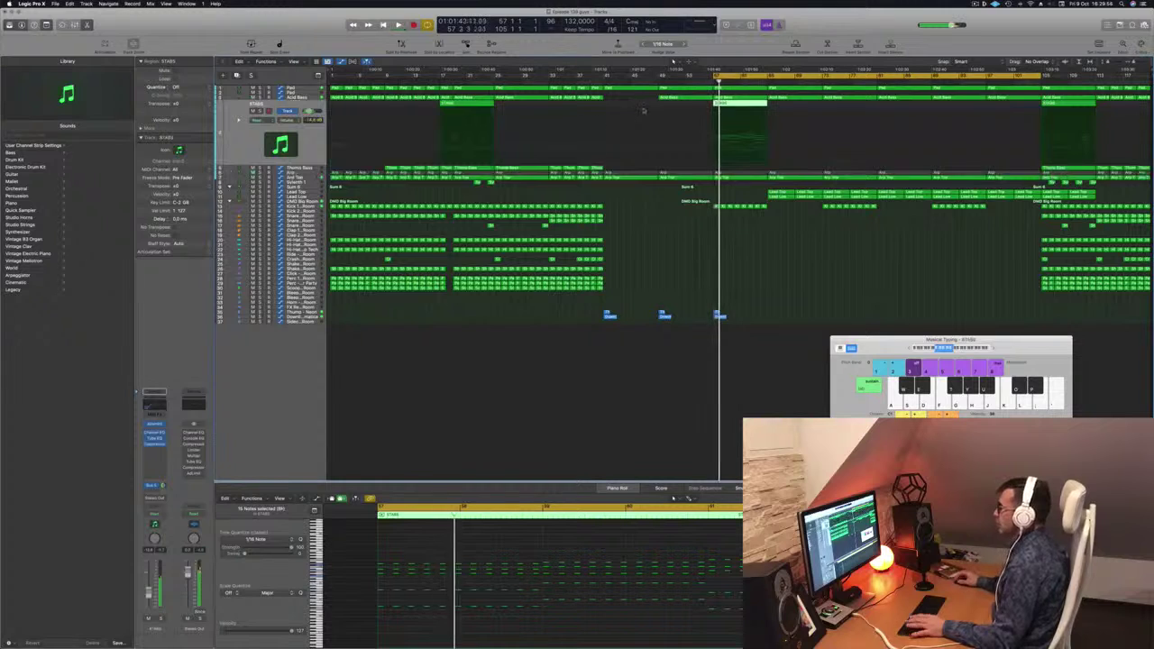
pyautogui.press('space')
pyautogui.press('space')
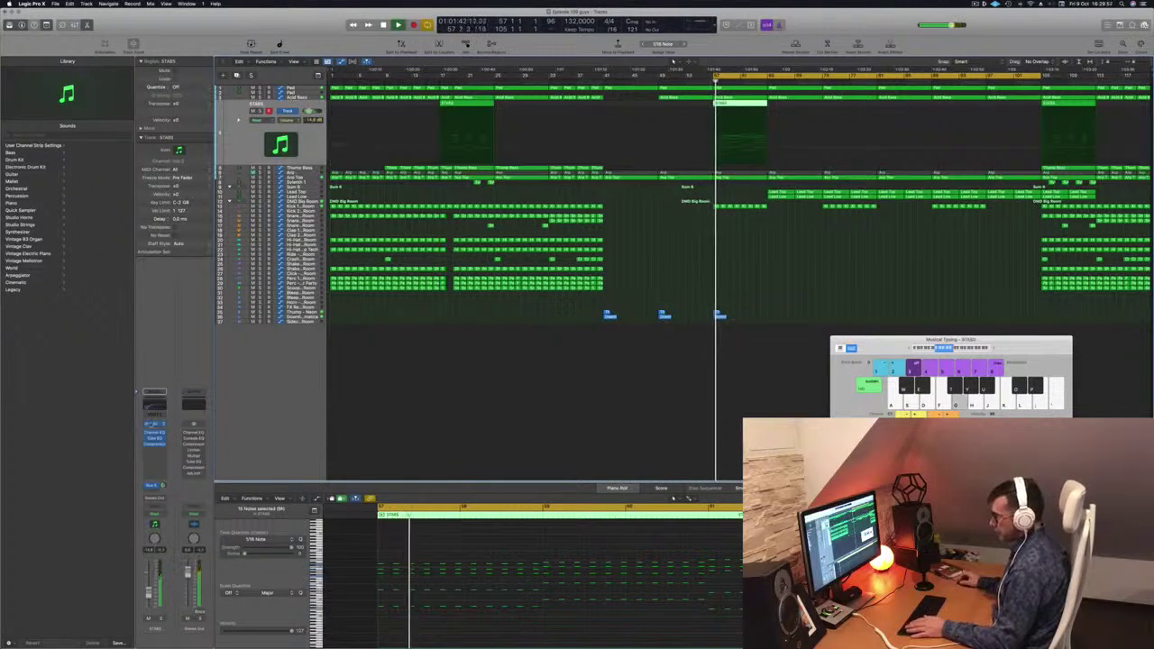
pyautogui.press('v')
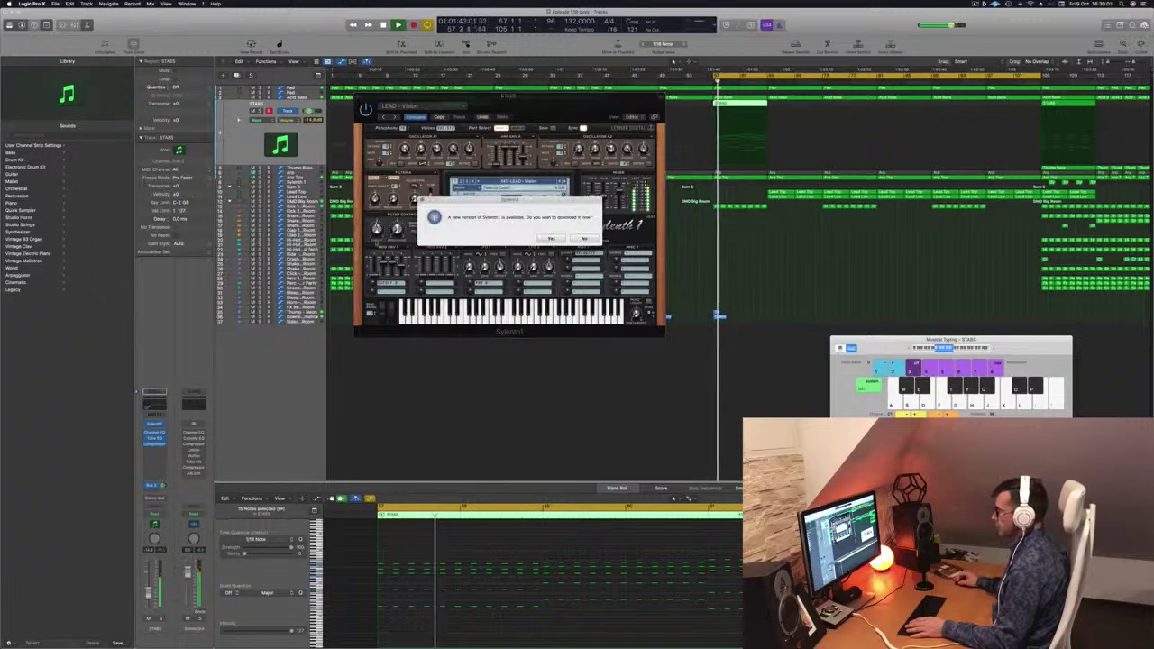
pyautogui.click(583, 239)
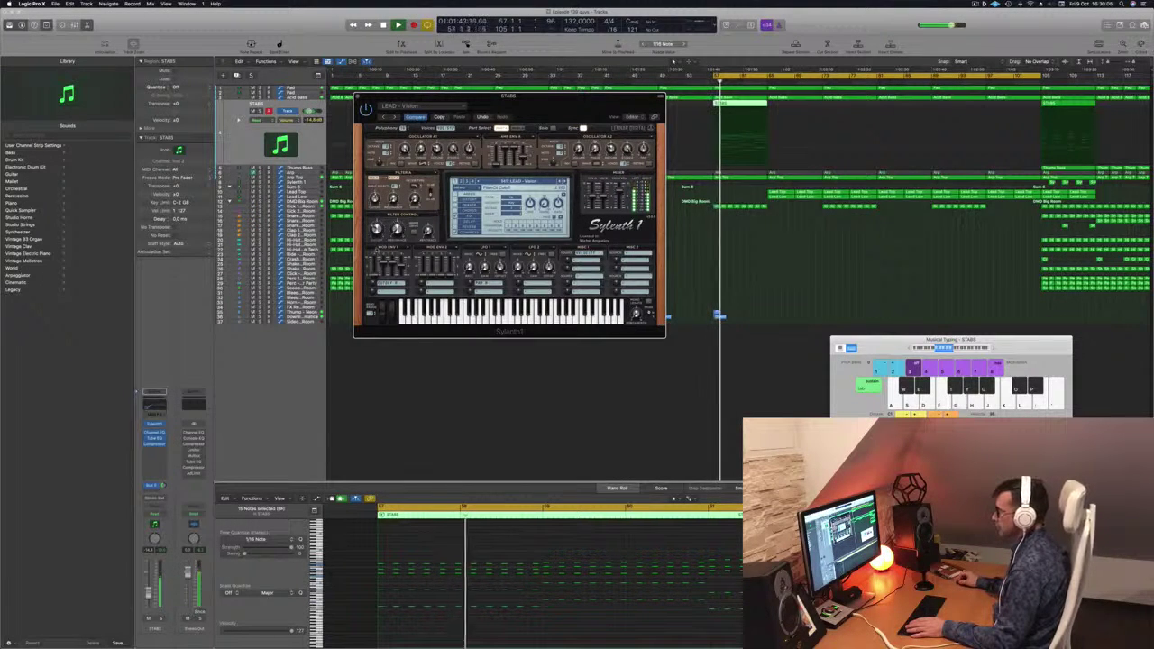
pyautogui.moveTo(444, 108); pyautogui.dragTo(504, 337)
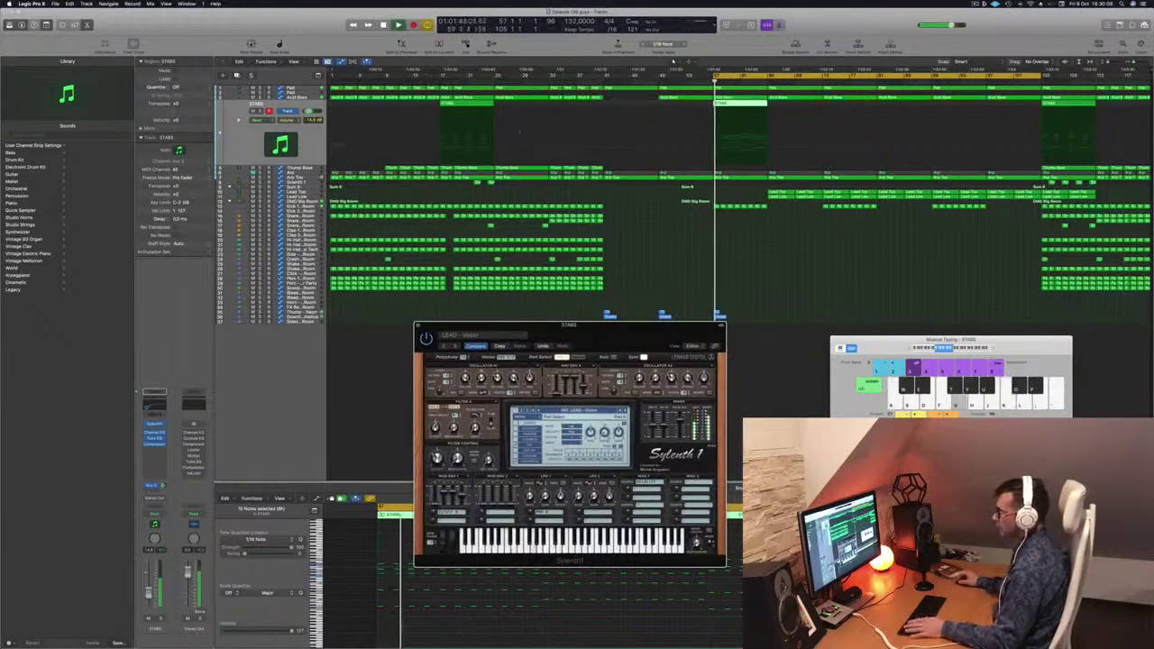
# Raise the low cut of the STABS track's Channel EQ to 258 Hz and replay from bar 57.
pyautogui.click(156, 406)
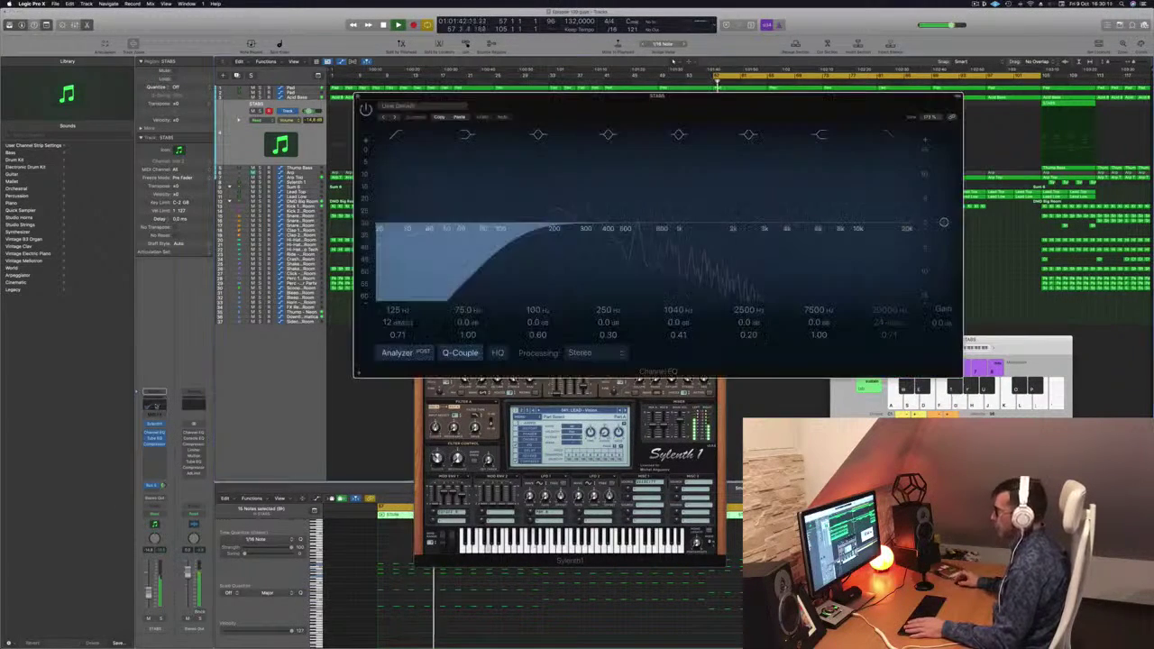
pyautogui.moveTo(520, 227); pyautogui.dragTo(571, 230)
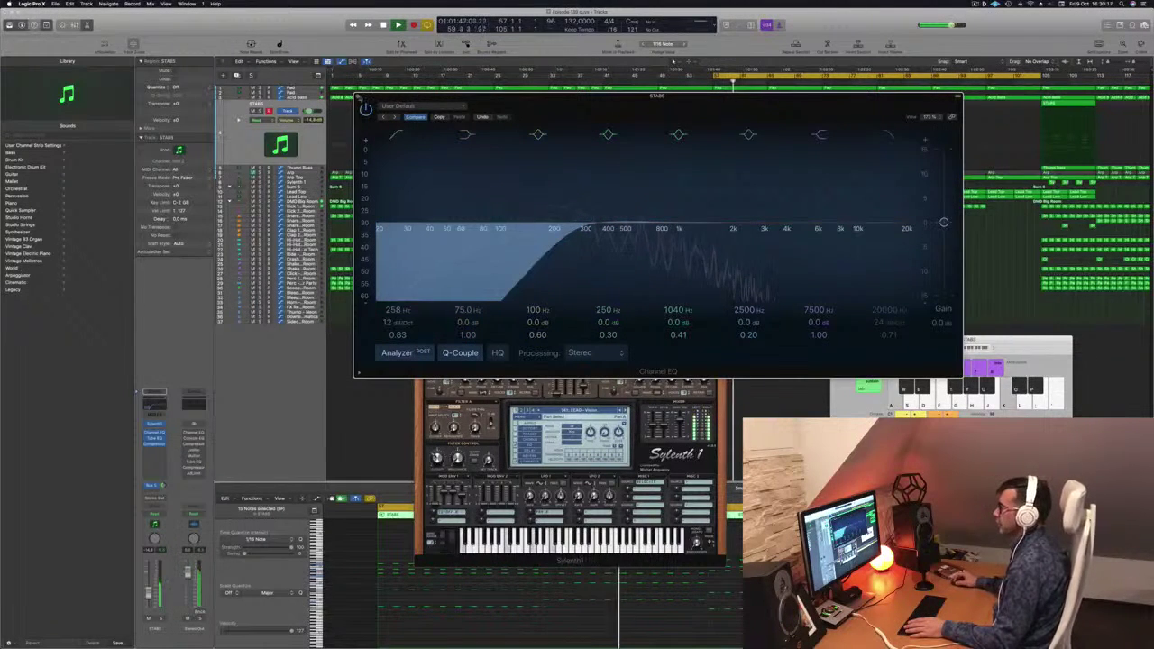
pyautogui.click(359, 97)
pyautogui.press('space')
pyautogui.press('space')
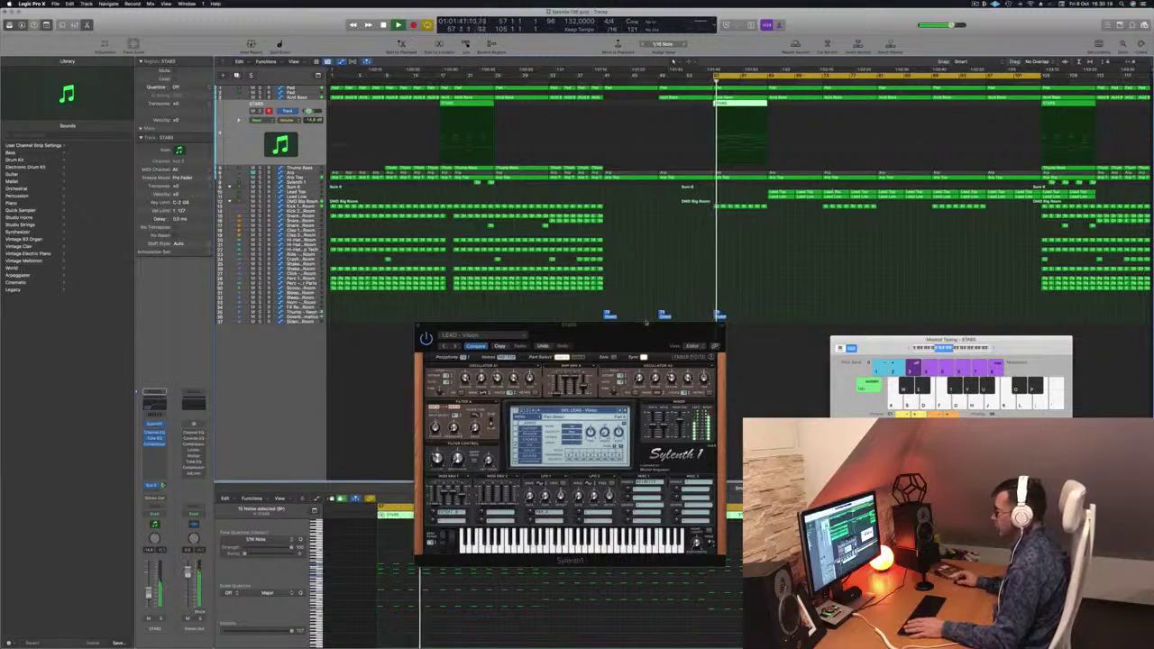
# Deselect the STABS region, restart playback from bar 57 and set the STABS track's automation mode to Touch.
pyautogui.click(645, 322)
pyautogui.press('space')
pyautogui.press('space')
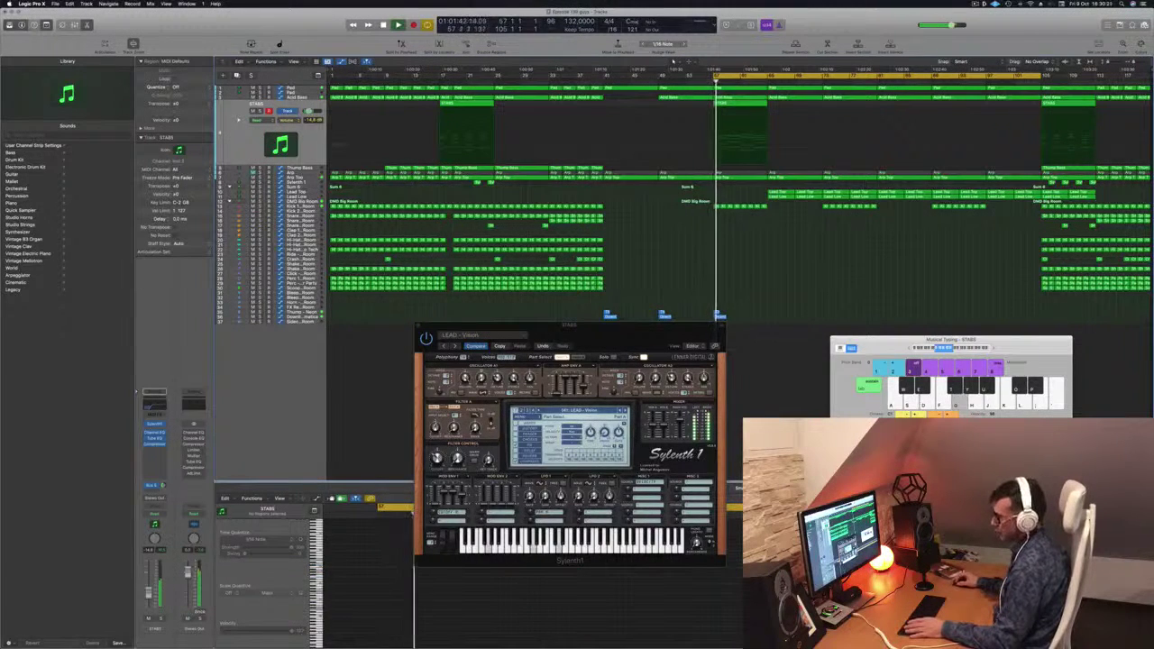
pyautogui.click(161, 515)
pyautogui.click(162, 522)
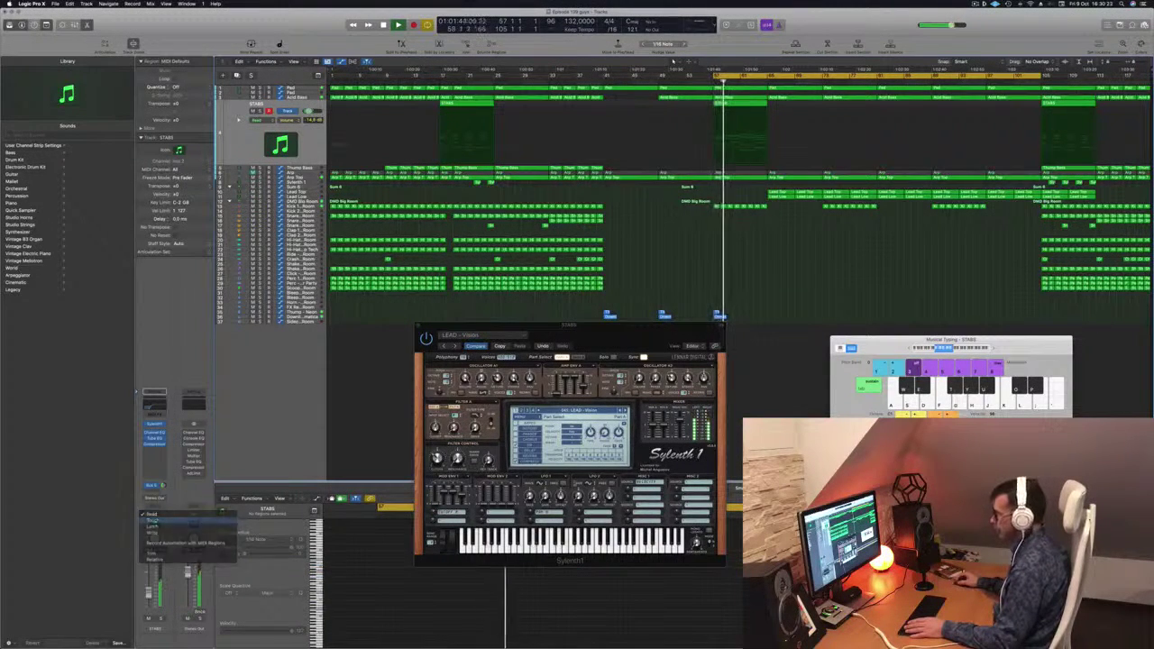
# Add Sylenth1 filter cutoff automation to the STABS track, rising from a lower point at bar 57 to bar 65.
pyautogui.press('space')
pyautogui.press('space')
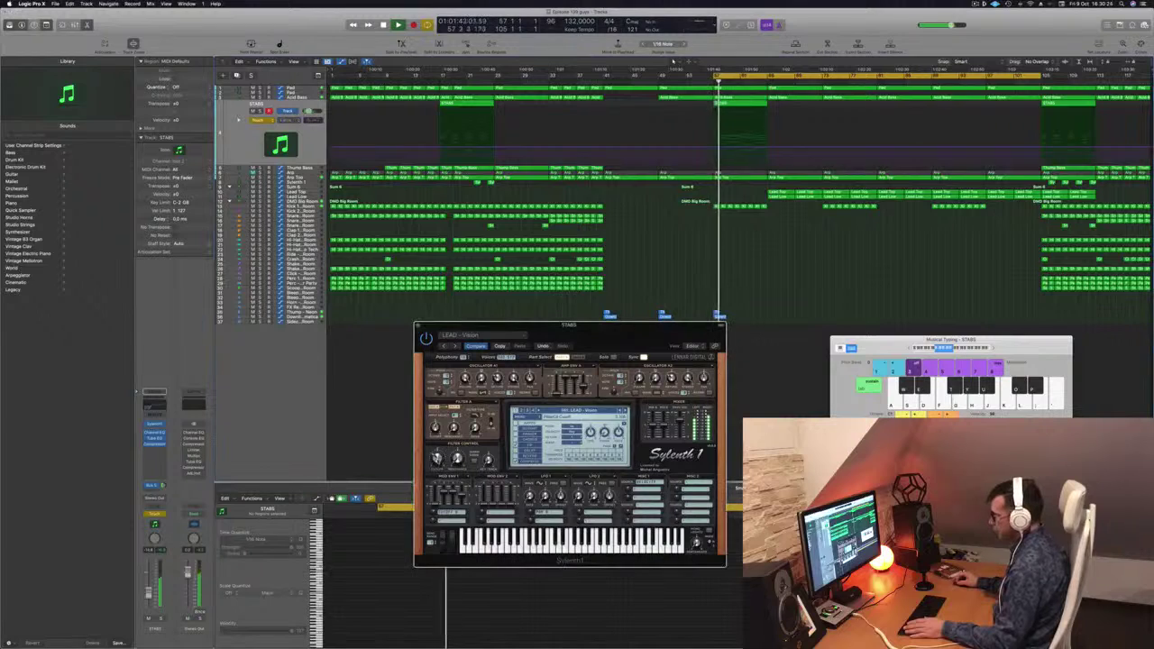
pyautogui.press('space')
pyautogui.press('space')
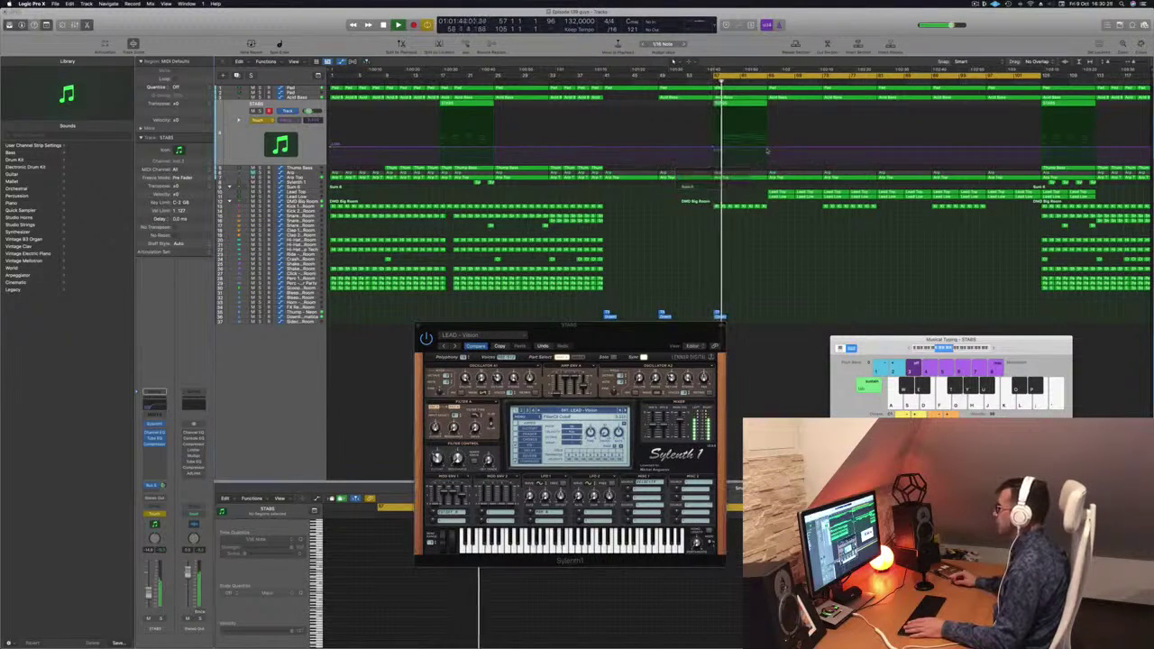
pyautogui.click(769, 148)
pyautogui.press('space')
pyautogui.press('space')
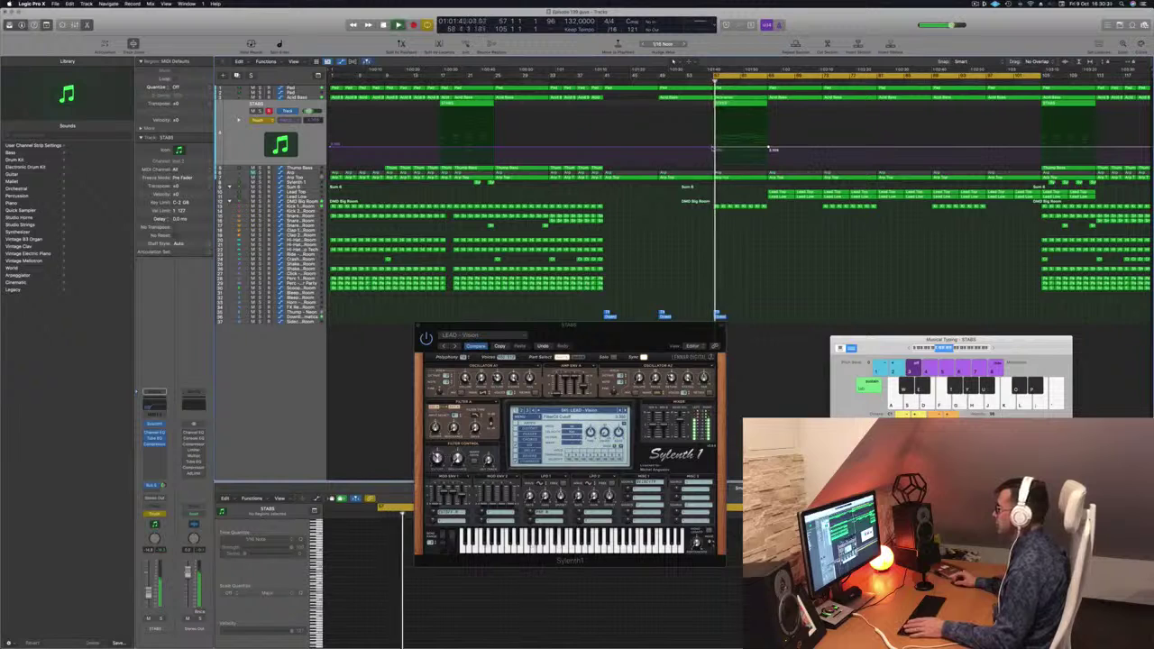
pyautogui.moveTo(712, 148); pyautogui.dragTo(769, 144)
# Lower the Pad track's automation at bar 57 so it drops there, and replay from bar 57.
pyautogui.press('Up')
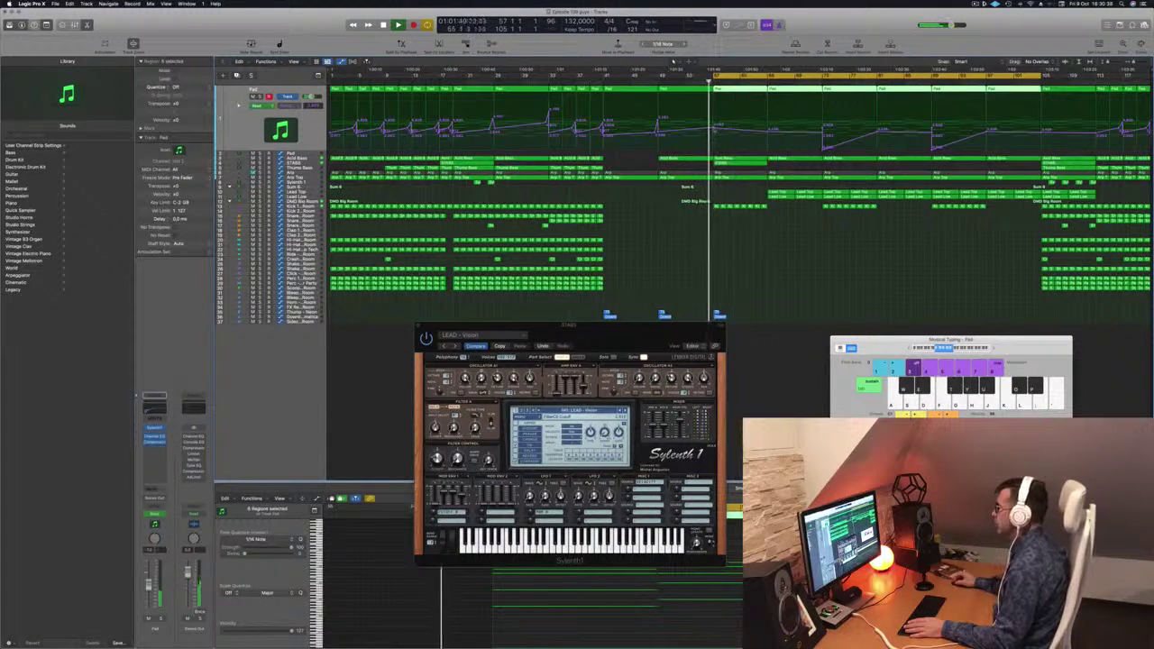
pyautogui.moveTo(714, 130); pyautogui.dragTo(714, 128)
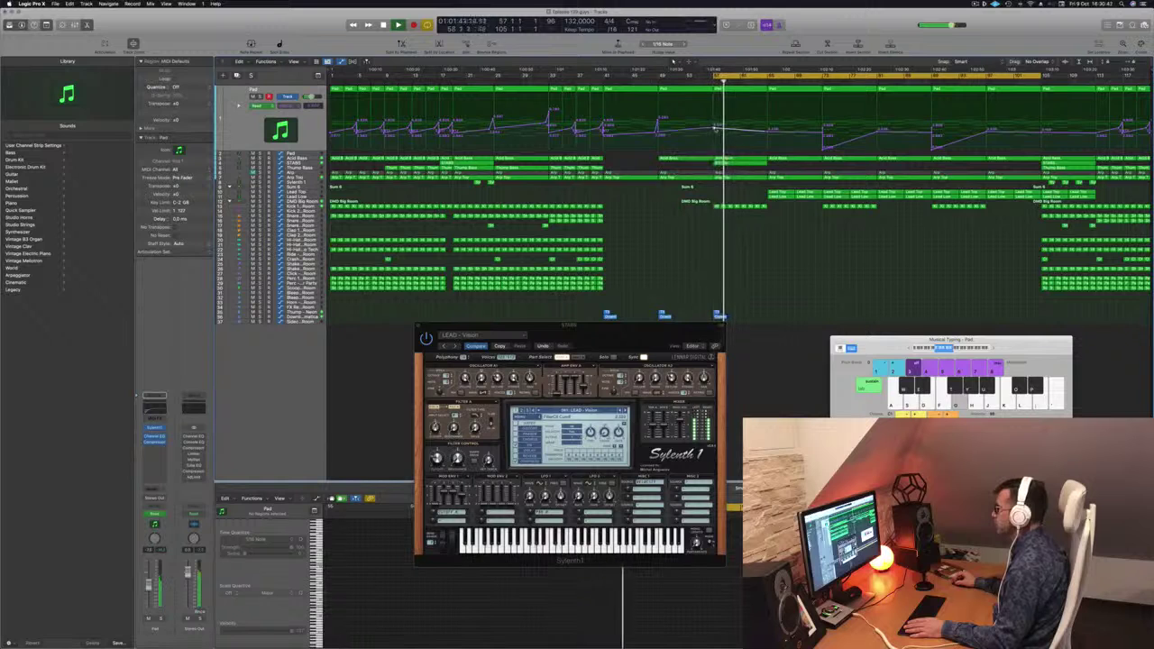
pyautogui.moveTo(714, 128); pyautogui.dragTo(714, 138)
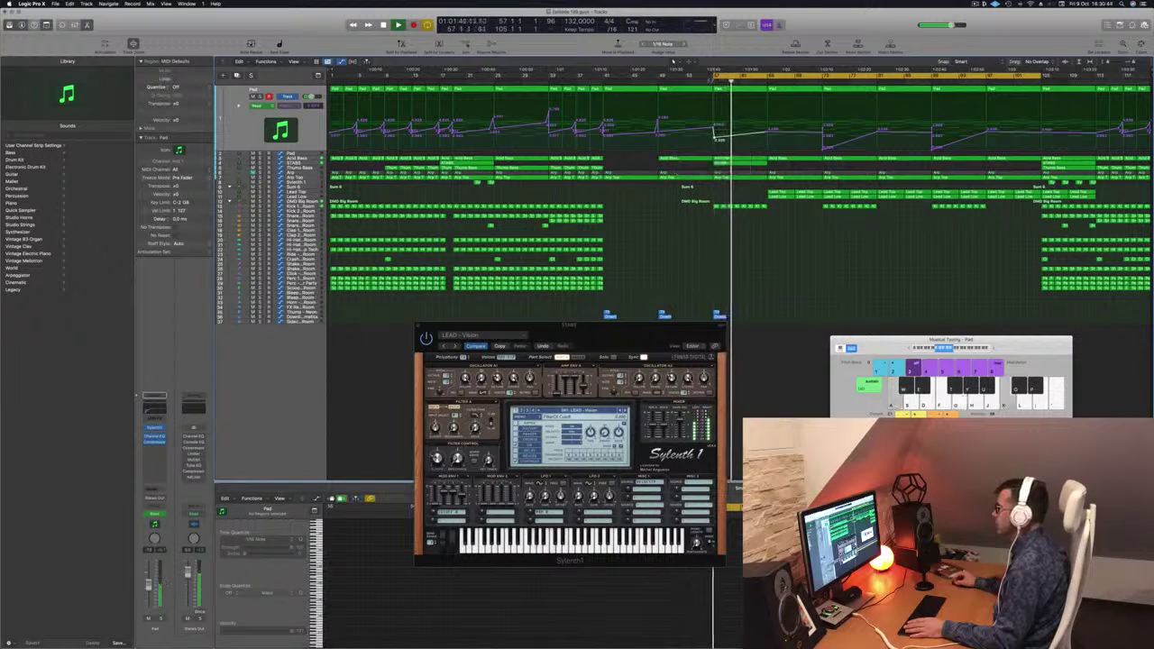
pyautogui.click(707, 82)
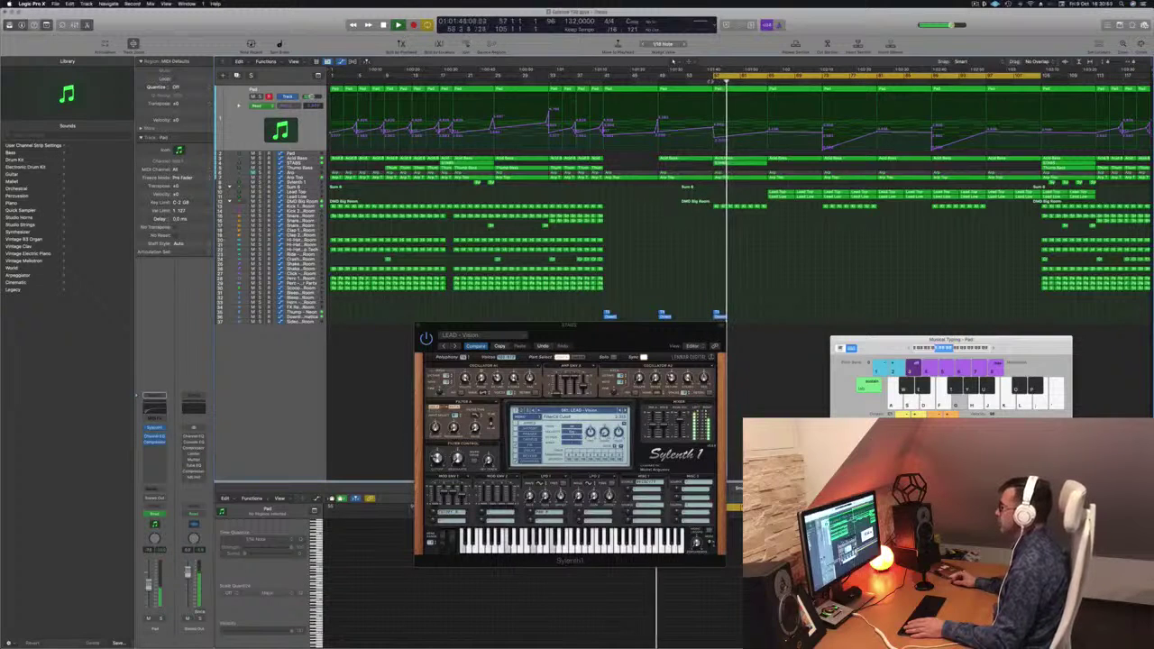
# Fine-tune the STABS track's cutoff ramp between bars 57 and 65, and copy the STABS region with its automation to bar 65.
pyautogui.click(295, 163)
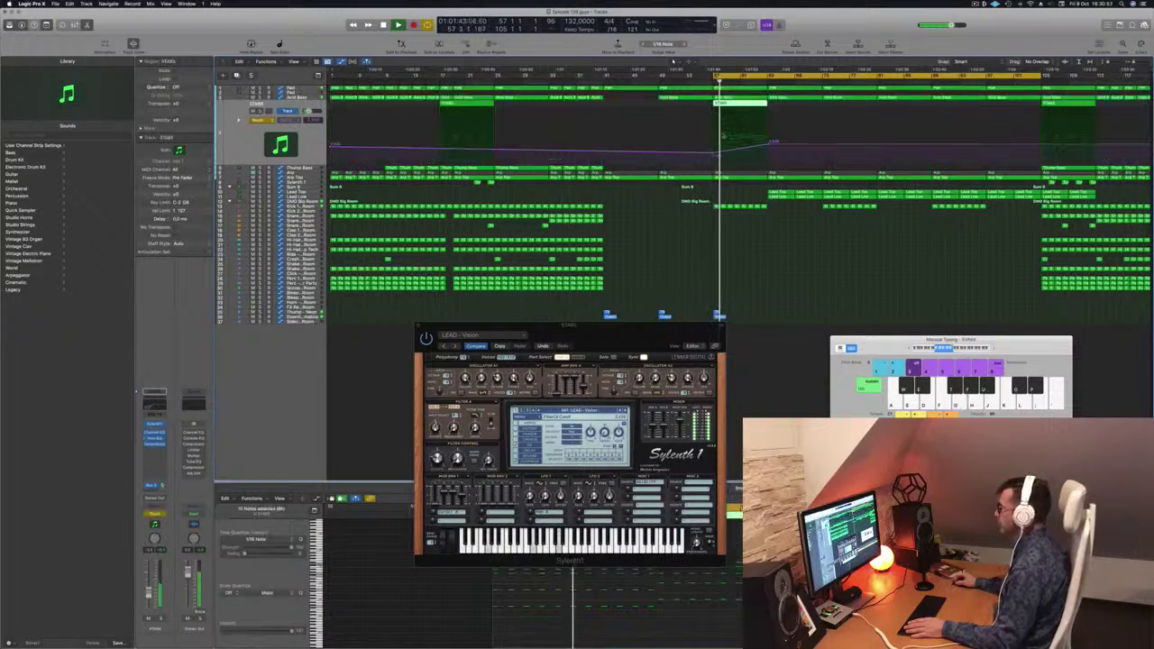
pyautogui.moveTo(714, 154); pyautogui.dragTo(713, 152)
pyautogui.press('space')
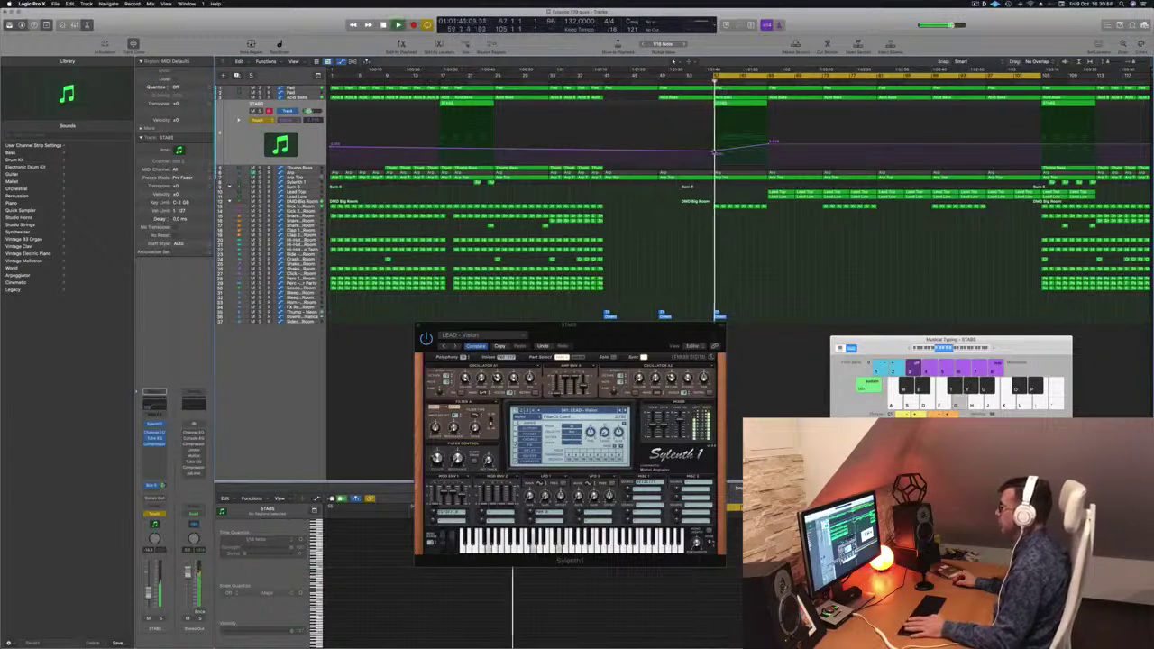
pyautogui.click(772, 141)
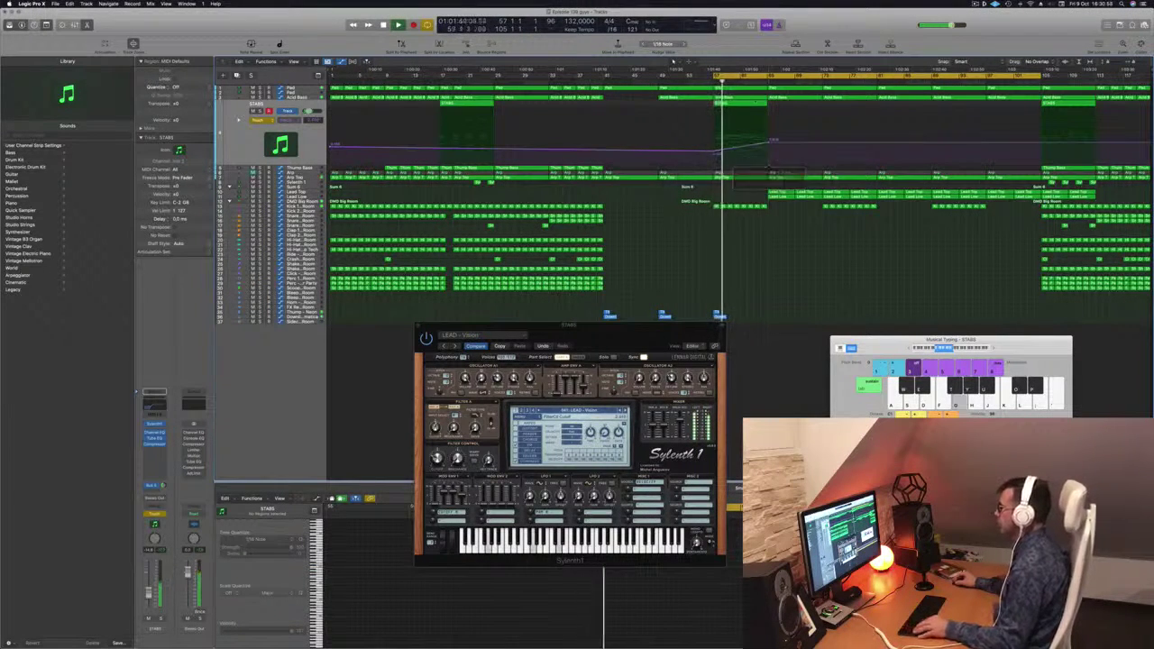
pyautogui.moveTo(742, 110); pyautogui.dragTo(801, 115)
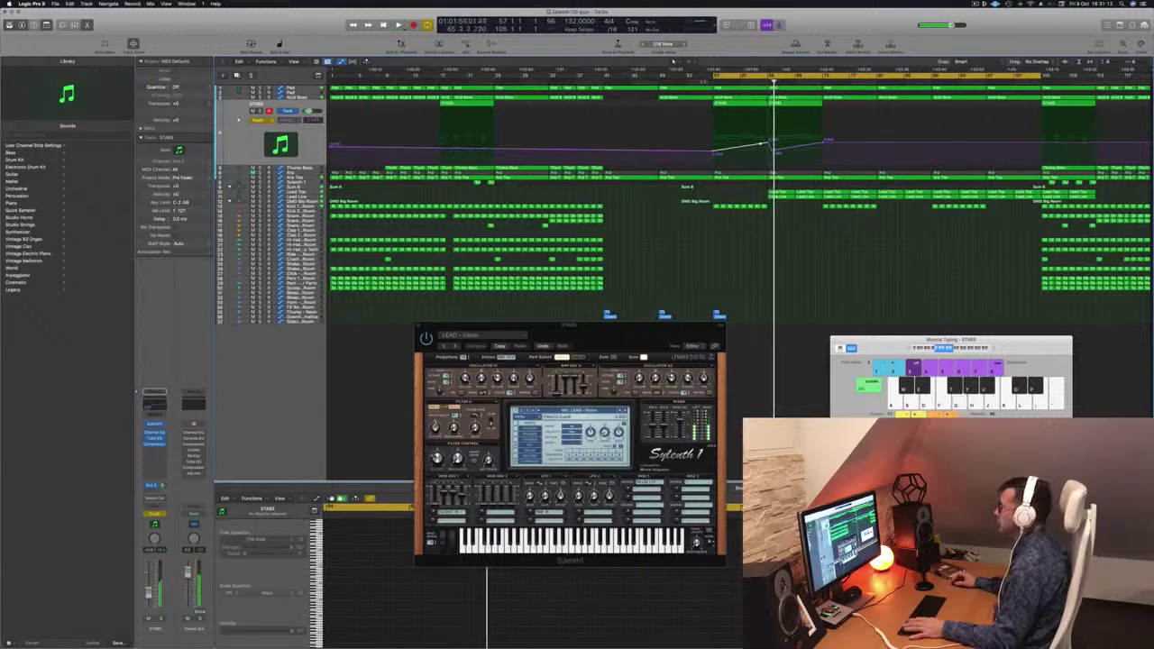
# Add a steep rise to the Pad track's automation just before bar 65 while replaying from bar 57.
pyautogui.press('space')
pyautogui.press('Up')
pyautogui.press('Up')
pyautogui.press('Up')
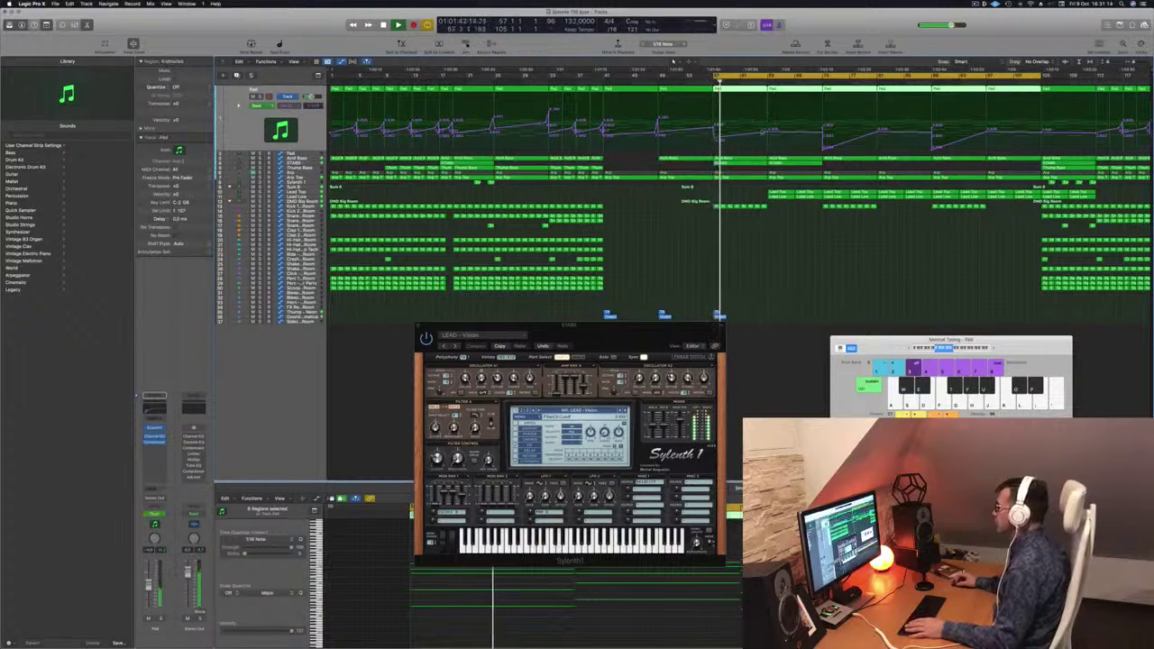
pyautogui.click(761, 133)
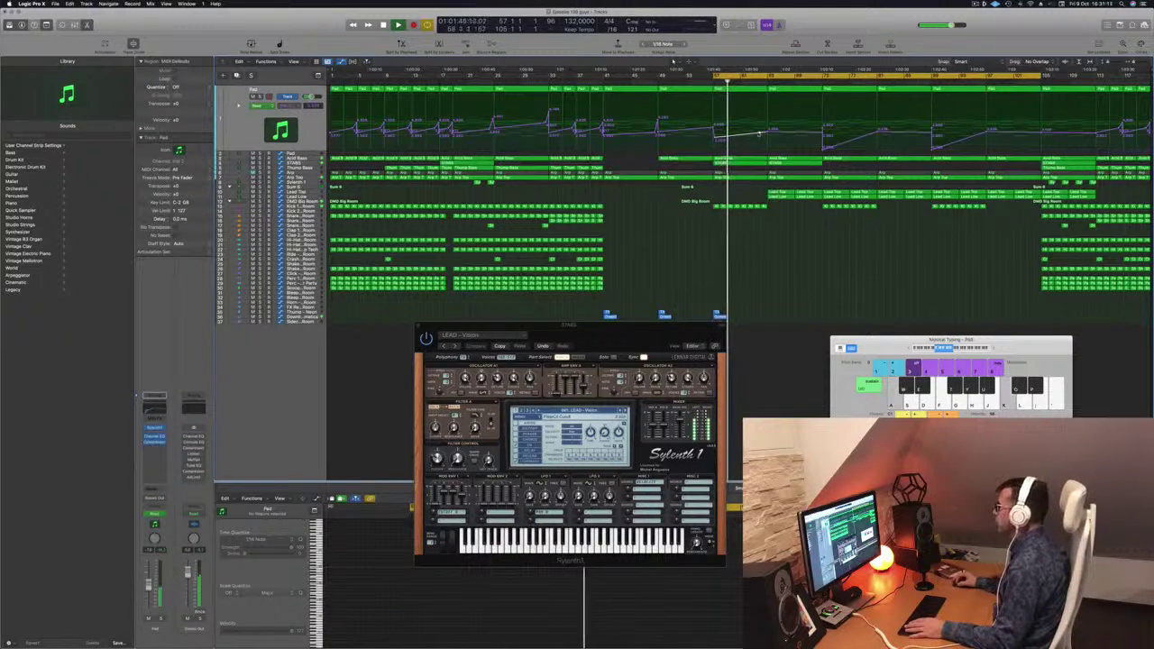
pyautogui.click(759, 134)
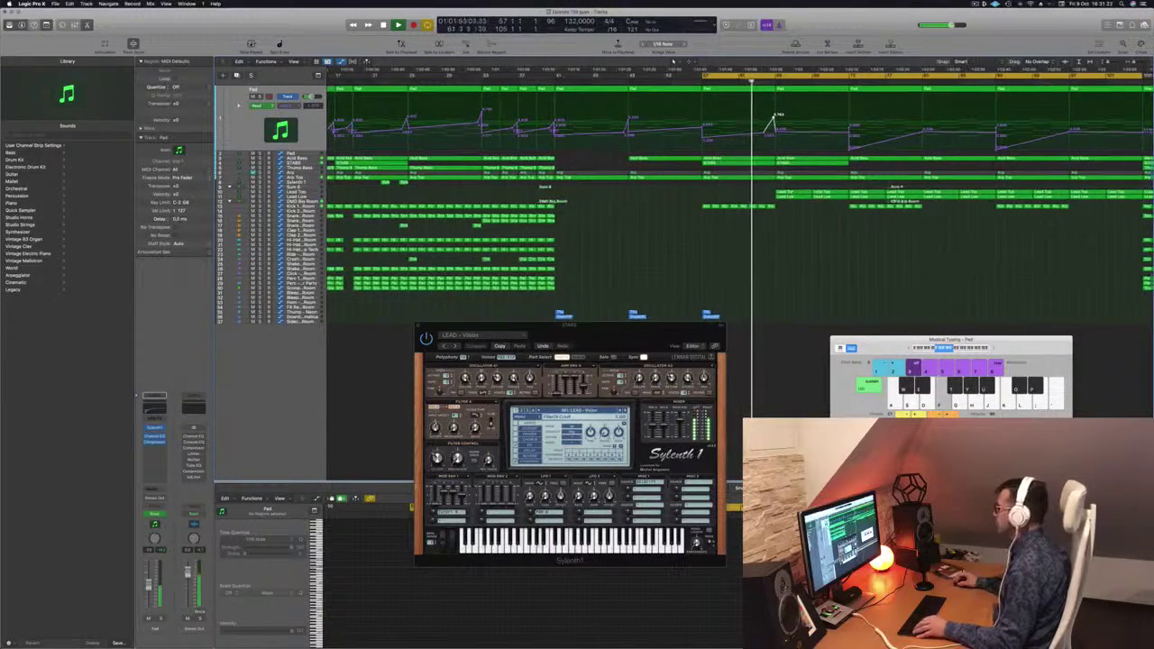
# Delete the Lead Top and Lead Low regions from bar 65 to bar 85, and copy the impact regions at bar 57 to bar 65.
pyautogui.moveTo(803, 198); pyautogui.dragTo(840, 199)
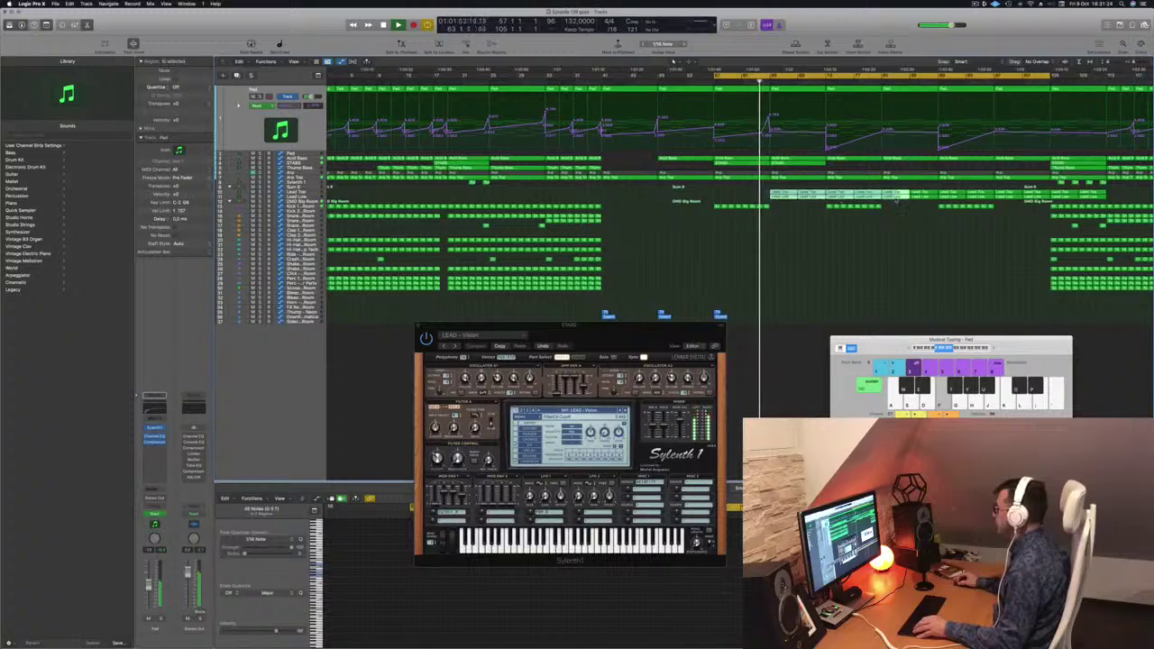
pyautogui.press('Right')
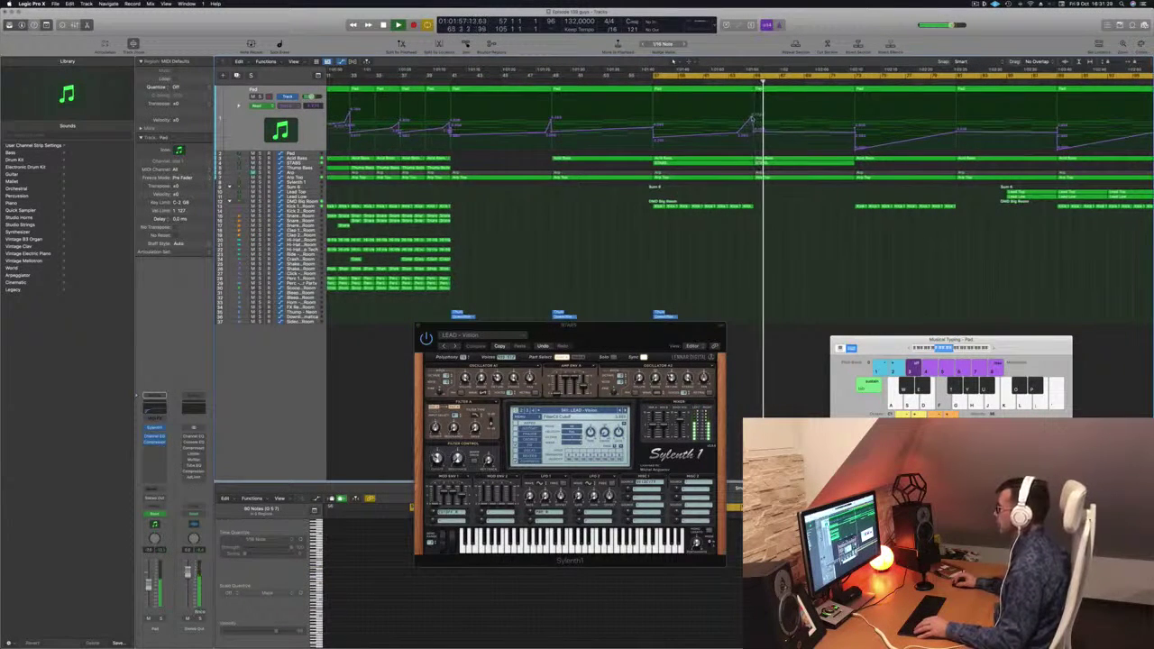
pyautogui.press('space')
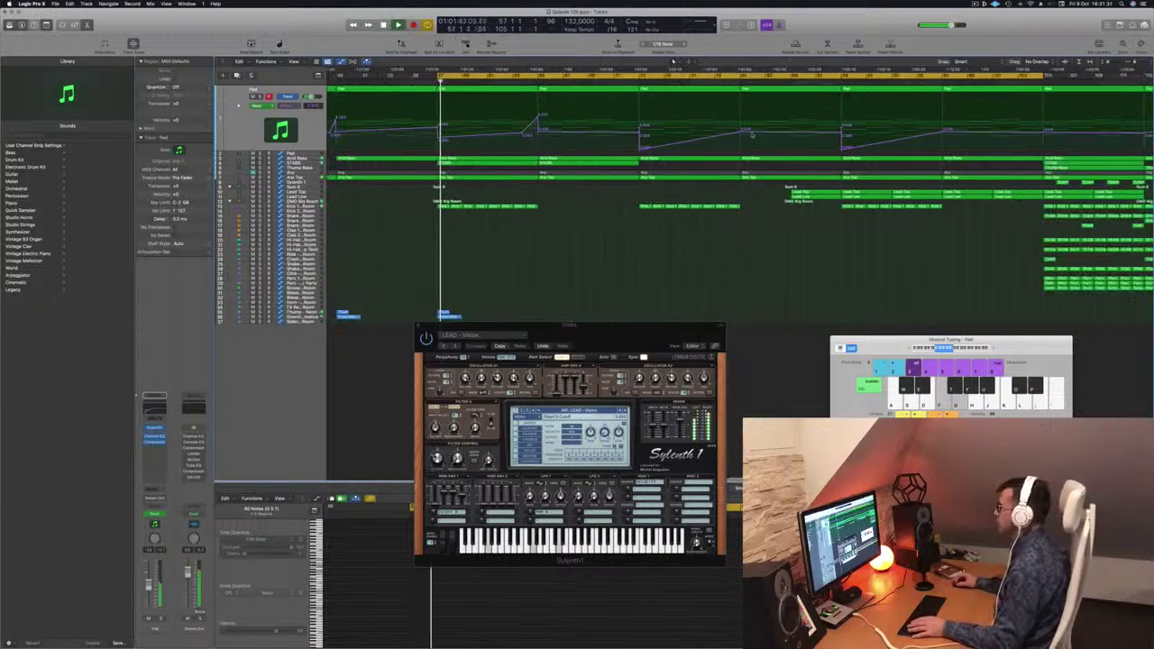
pyautogui.keyDown('ctrl'); pyautogui.keyDown('alt'); pyautogui.click(656, 216); pyautogui.keyUp('alt'); pyautogui.keyUp('ctrl')
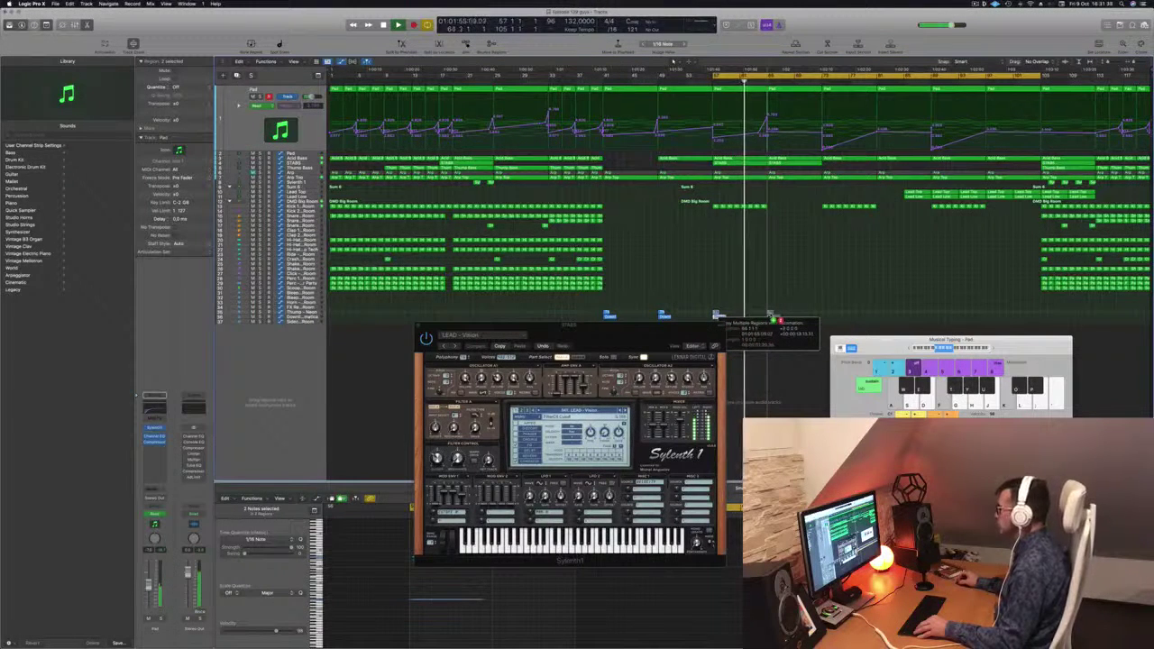
# Delete the Arp track's regions from bar 41 up to bar 65.
pyautogui.click(295, 173)
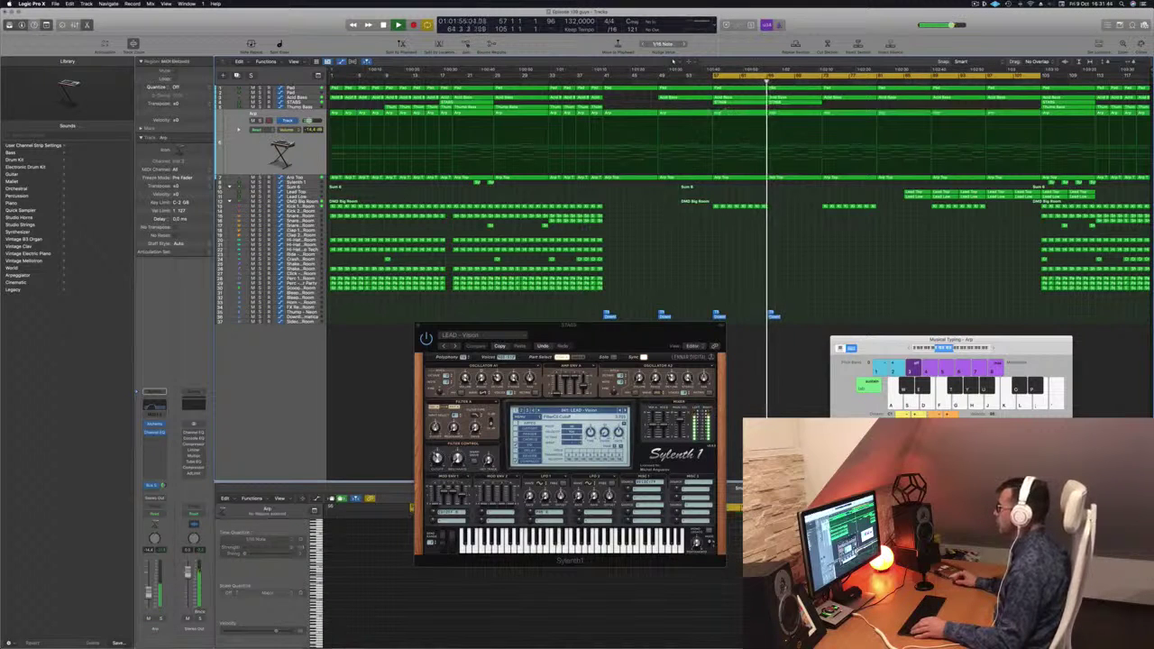
pyautogui.press('Delete')
pyautogui.moveTo(724, 126); pyautogui.dragTo(635, 114)
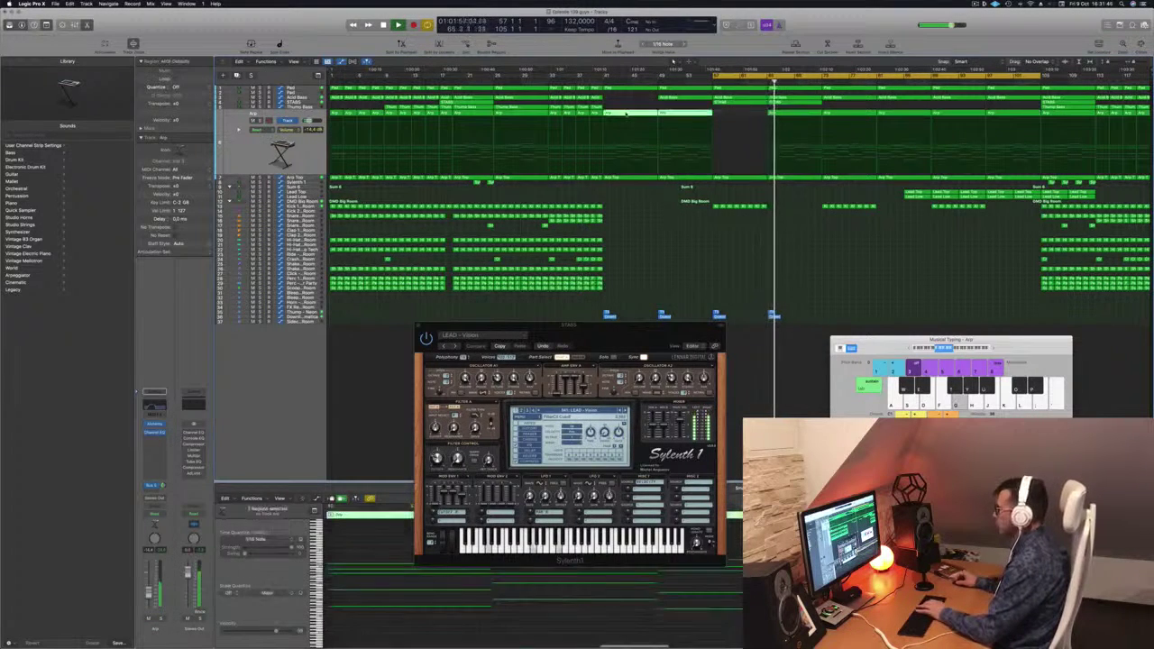
pyautogui.press('Delete')
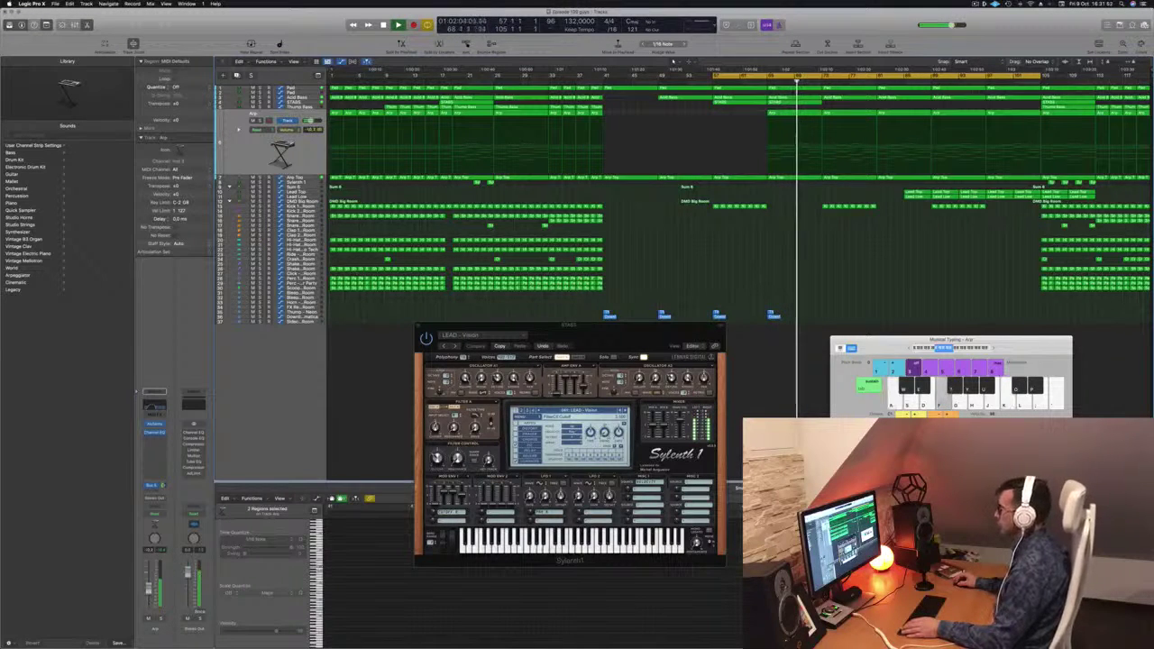
# Set the Arp track's Channel EQ low cut to 184 Hz and high cut to 20000 Hz while playing from just before bar 65.
pyautogui.click(760, 81)
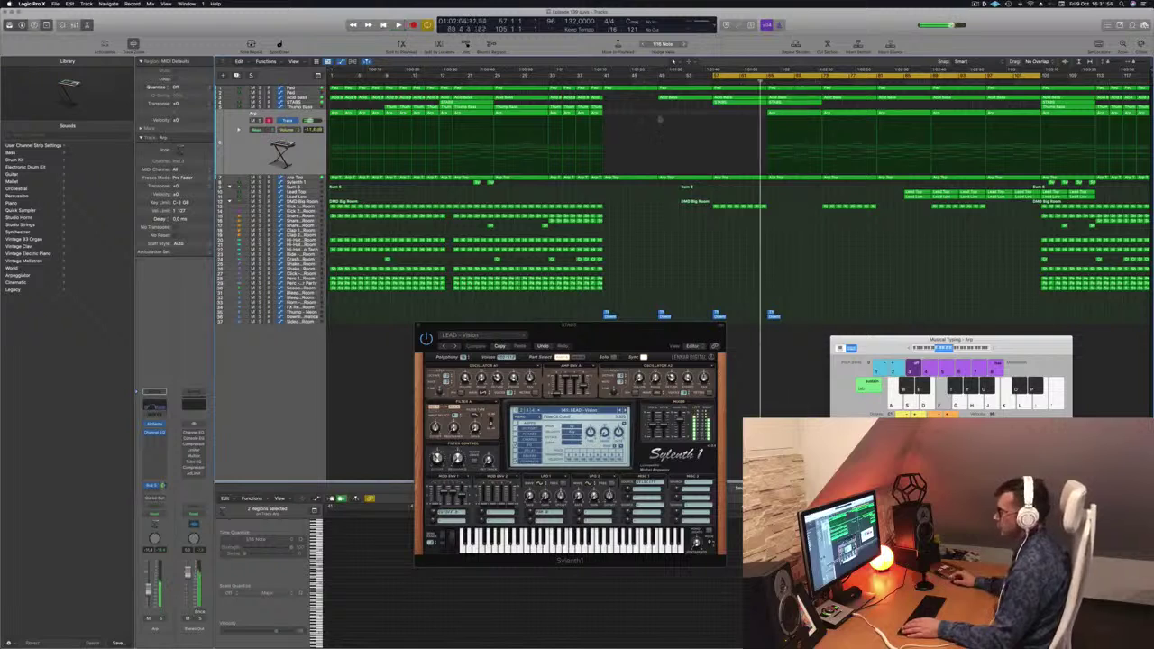
pyautogui.click(154, 433)
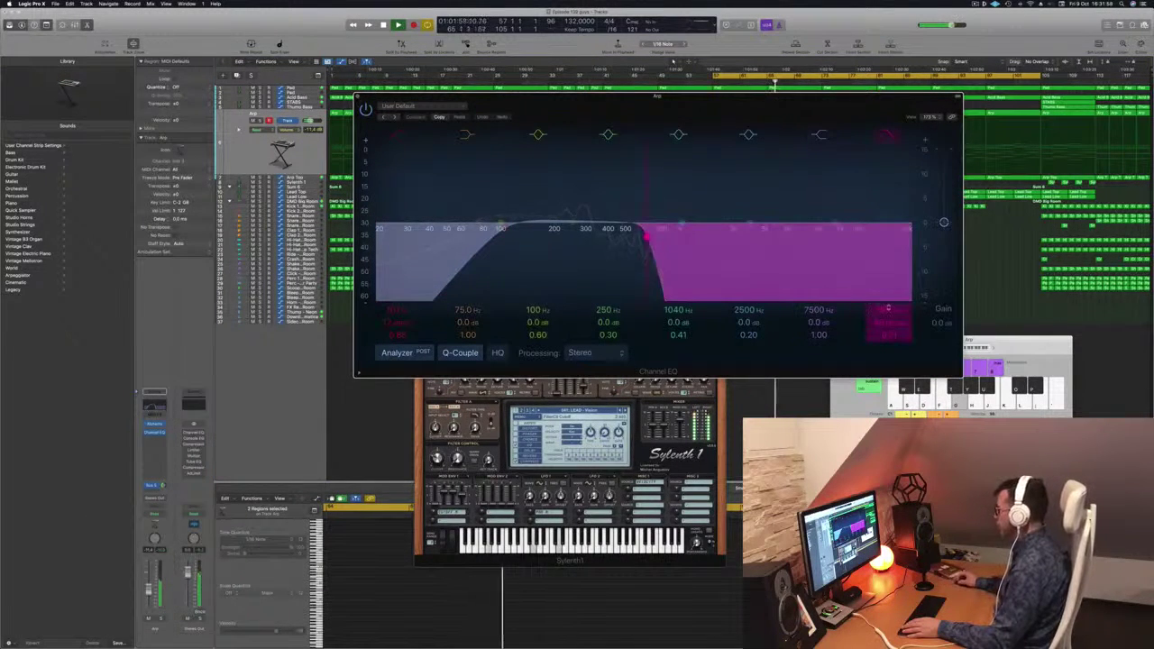
pyautogui.moveTo(646, 236); pyautogui.dragTo(768, 236)
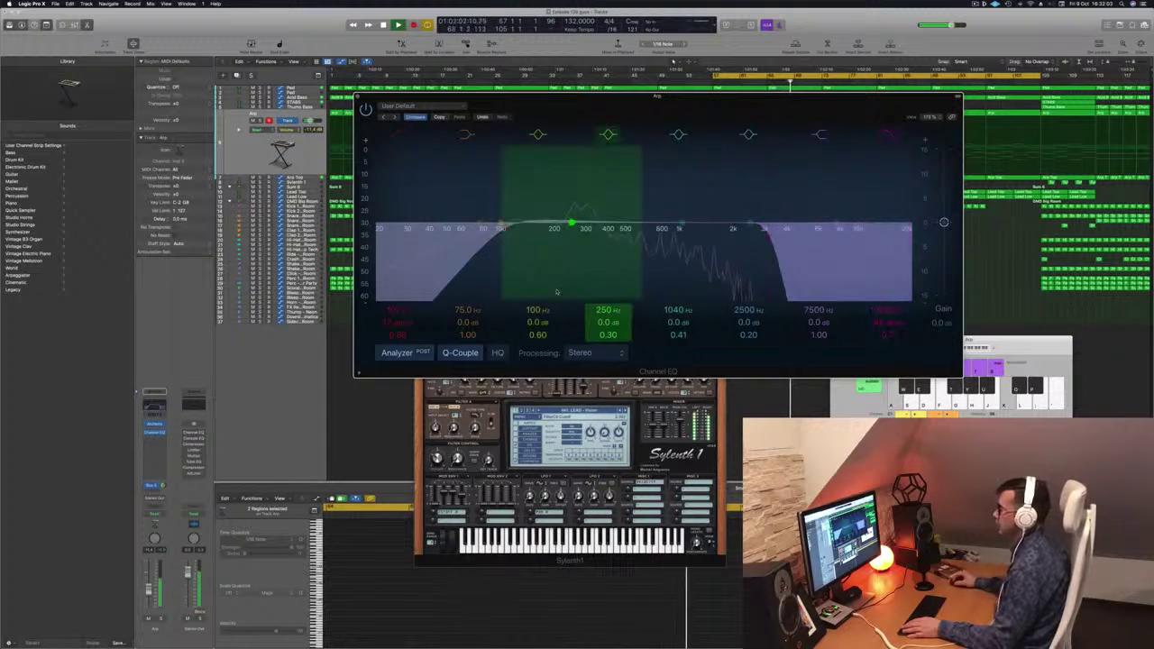
pyautogui.moveTo(506, 229); pyautogui.dragTo(545, 220)
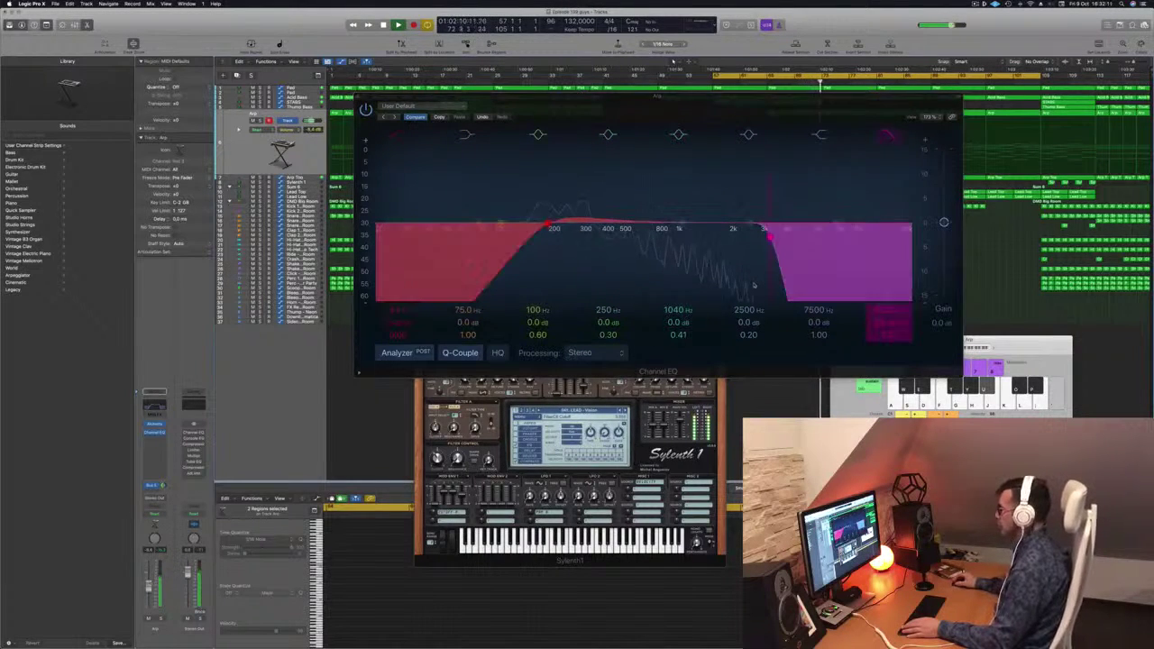
pyautogui.moveTo(772, 236); pyautogui.dragTo(958, 246)
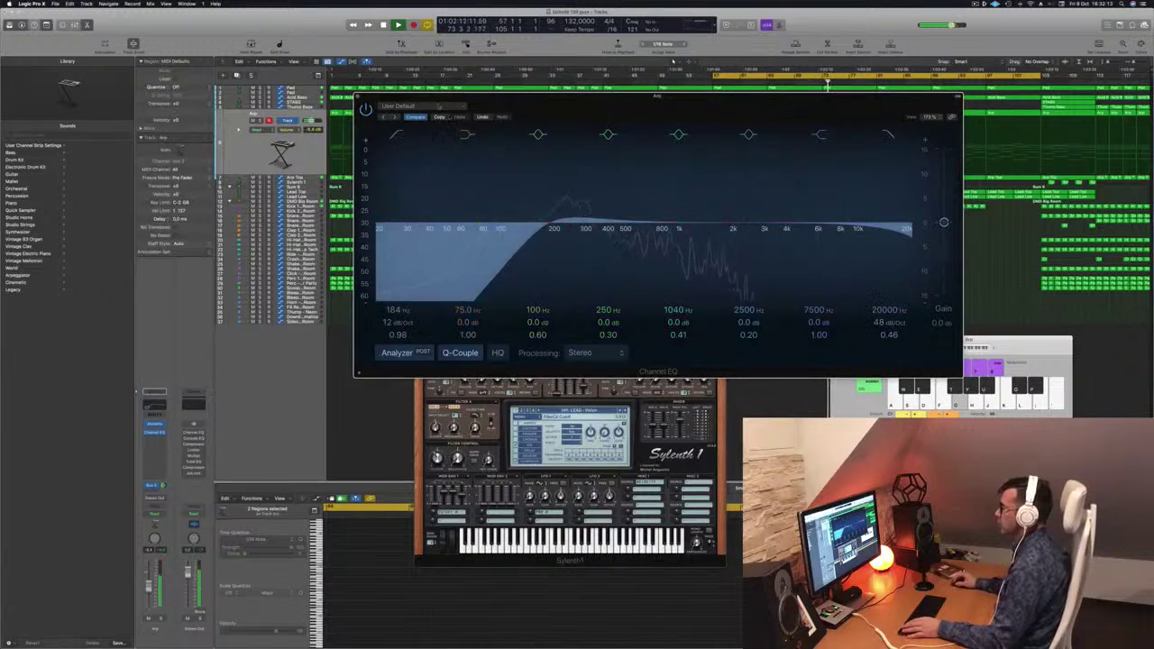
pyautogui.click(357, 96)
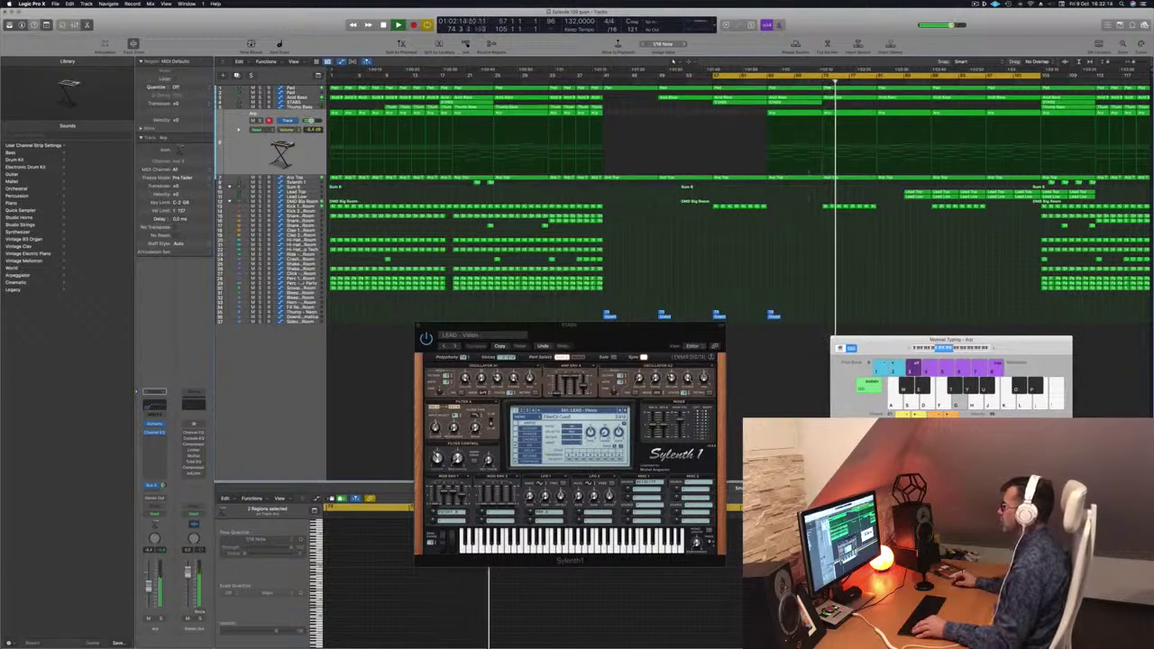
# Restart playback from bar 57 and copy the two STABS regions at bars 57 and 65 to bar 73.
pyautogui.press('space')
pyautogui.press('space')
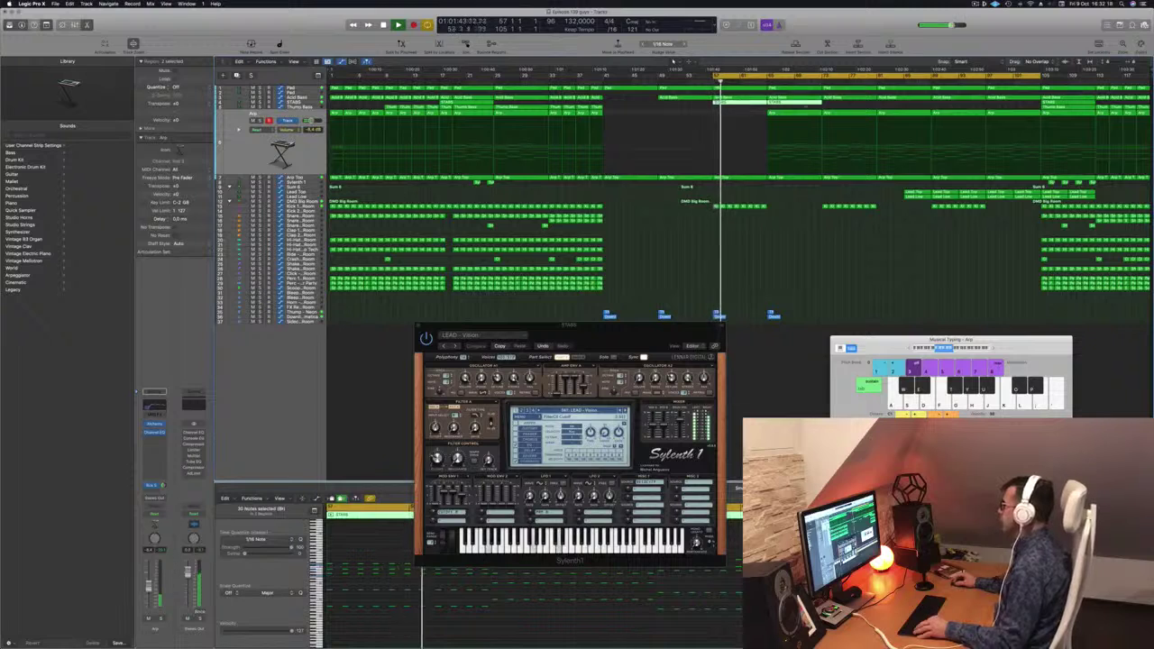
pyautogui.moveTo(834, 104); pyautogui.dragTo(864, 110)
pyautogui.moveTo(863, 109); pyautogui.dragTo(849, 109)
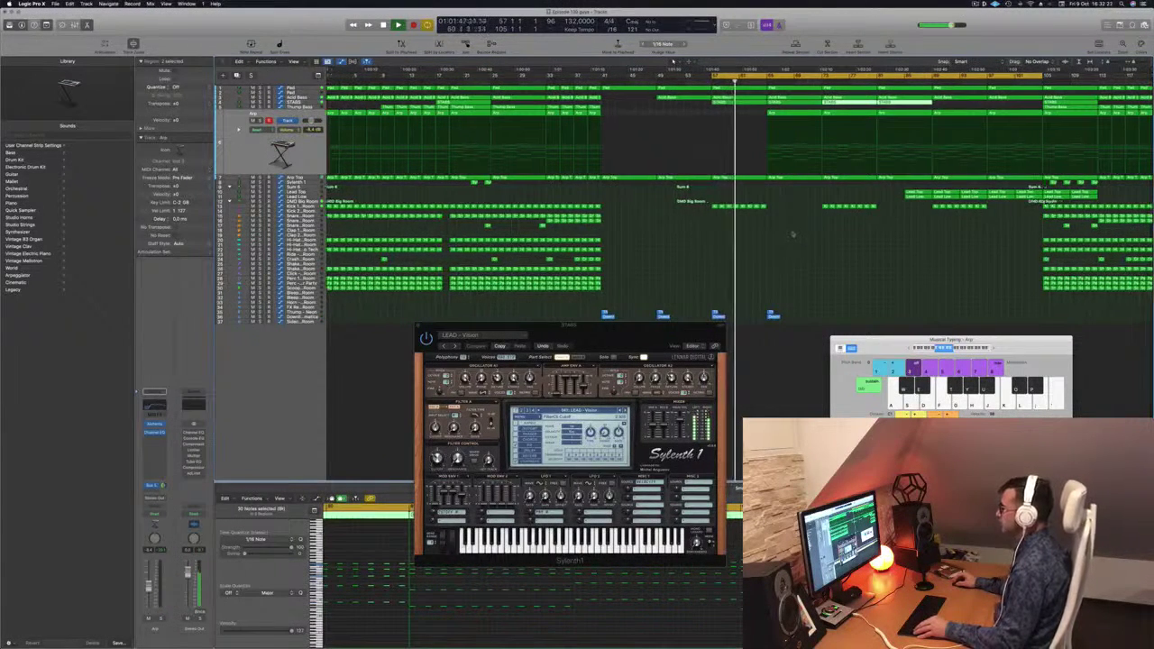
# Set the Kick 1 - Big Room track's automation mode to Touch and write a Channel EQ low cut of 368 Hz during playback from bar 57.
pyautogui.click(310, 208)
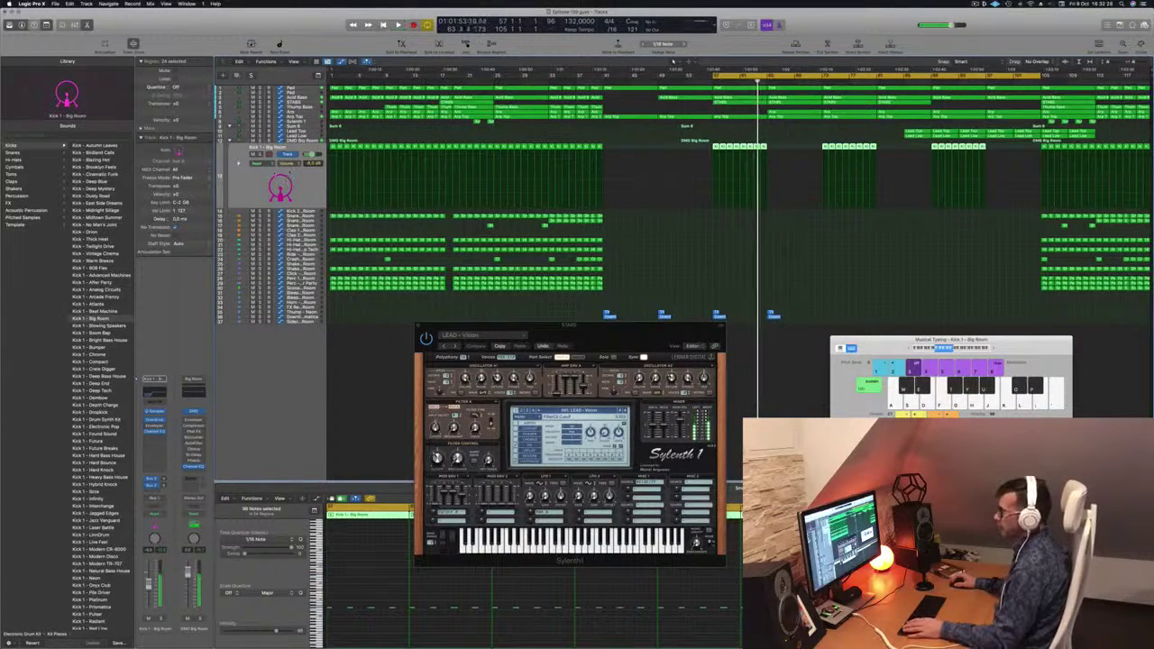
pyautogui.press('space')
pyautogui.press('space')
pyautogui.press('space')
pyautogui.press('space')
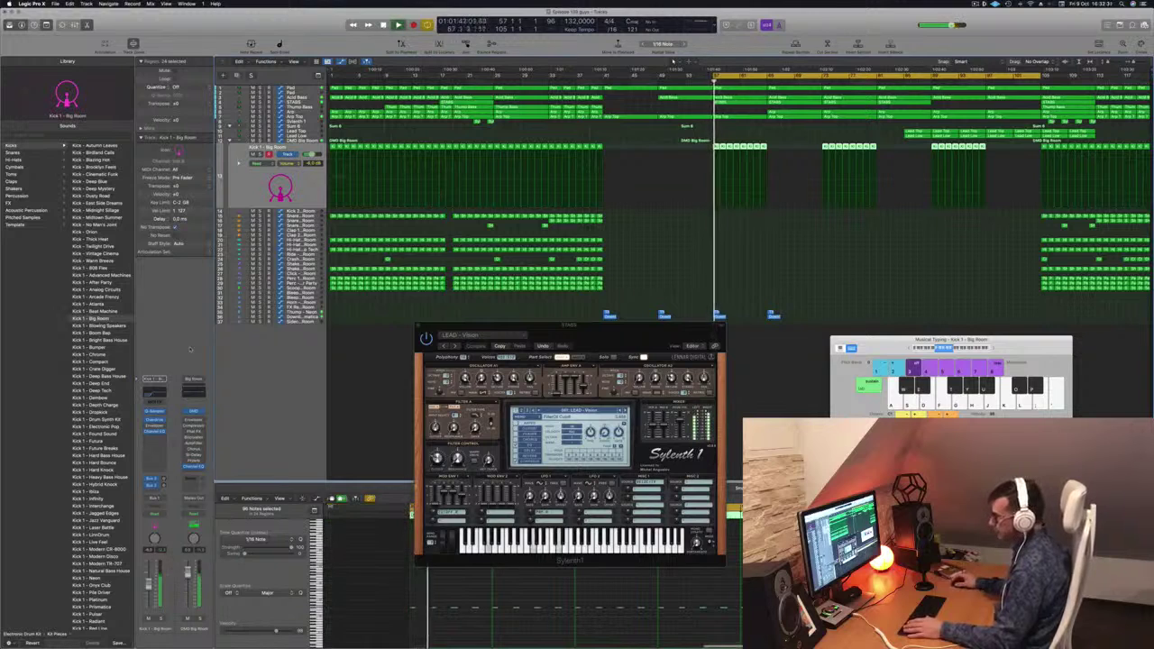
pyautogui.click(164, 515)
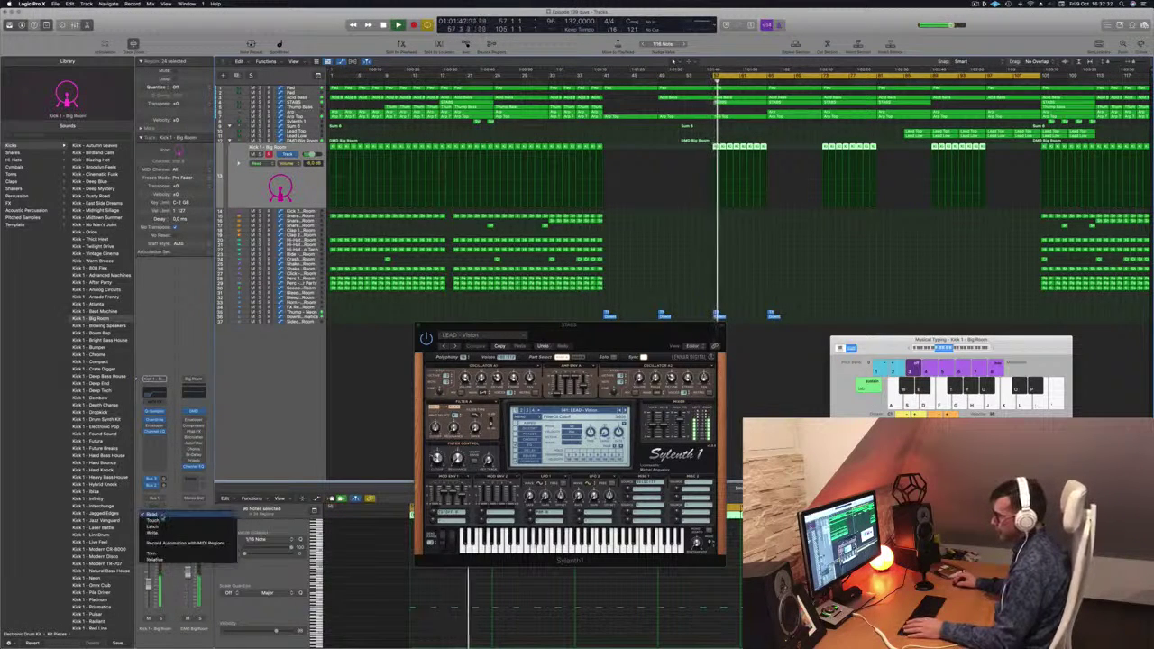
pyautogui.click(162, 521)
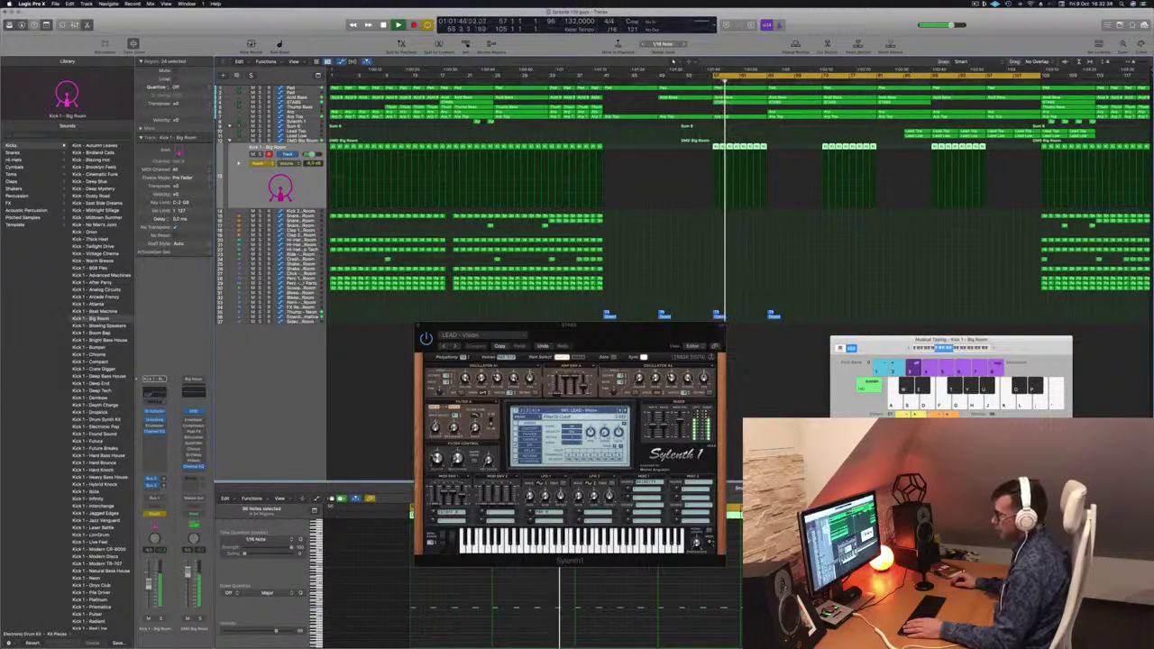
pyautogui.click(157, 395)
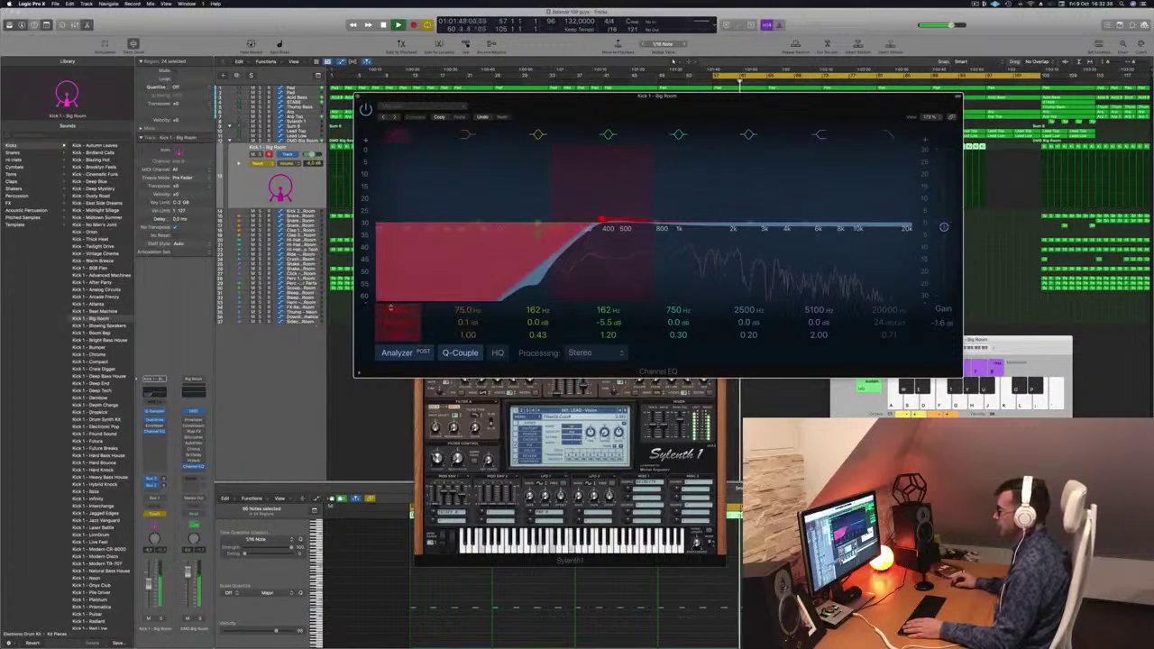
pyautogui.moveTo(398, 310)
pyautogui.mouseDown()
pyautogui.moveTo(399, 292)
pyautogui.moveTo(399, 310)
pyautogui.mouseUp()
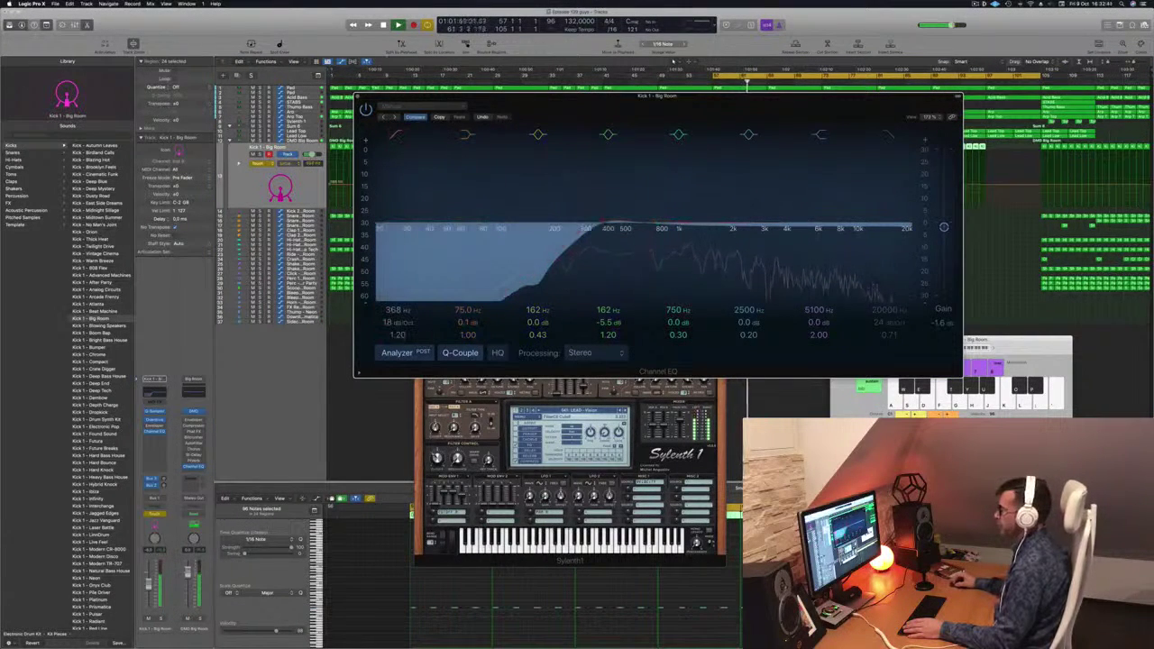
# Draw the Kick 1 low cut automation as a ramp from 368 Hz at bar 57 down to about 20 Hz at bar 65.
pyautogui.click(358, 96)
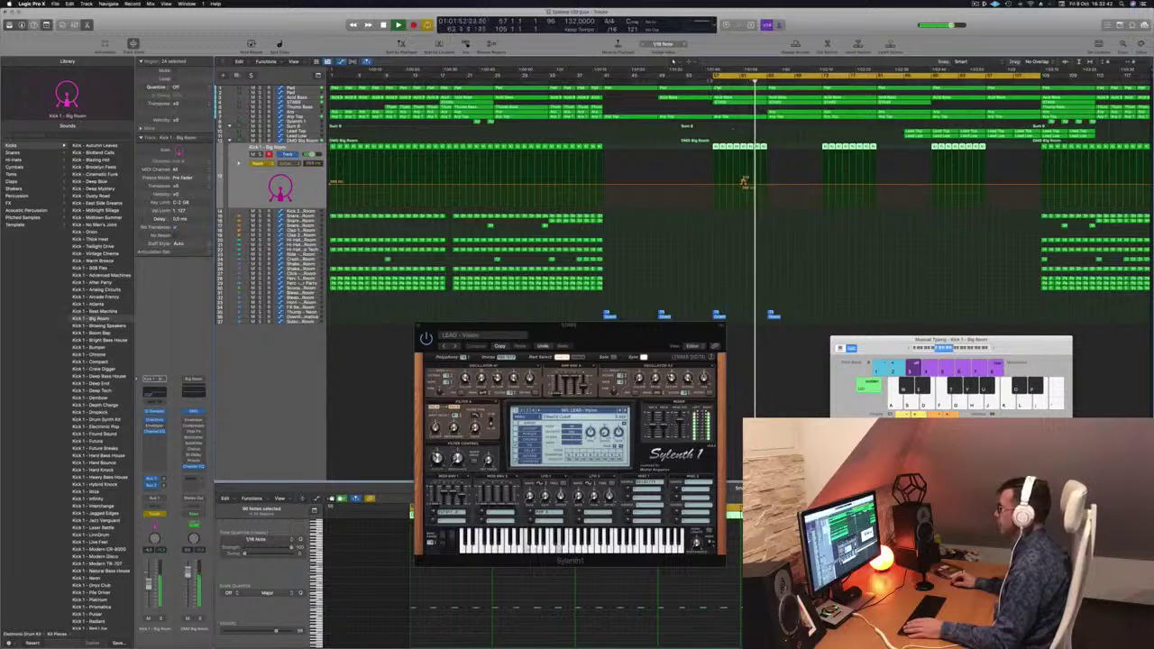
pyautogui.press('space')
pyautogui.press('space')
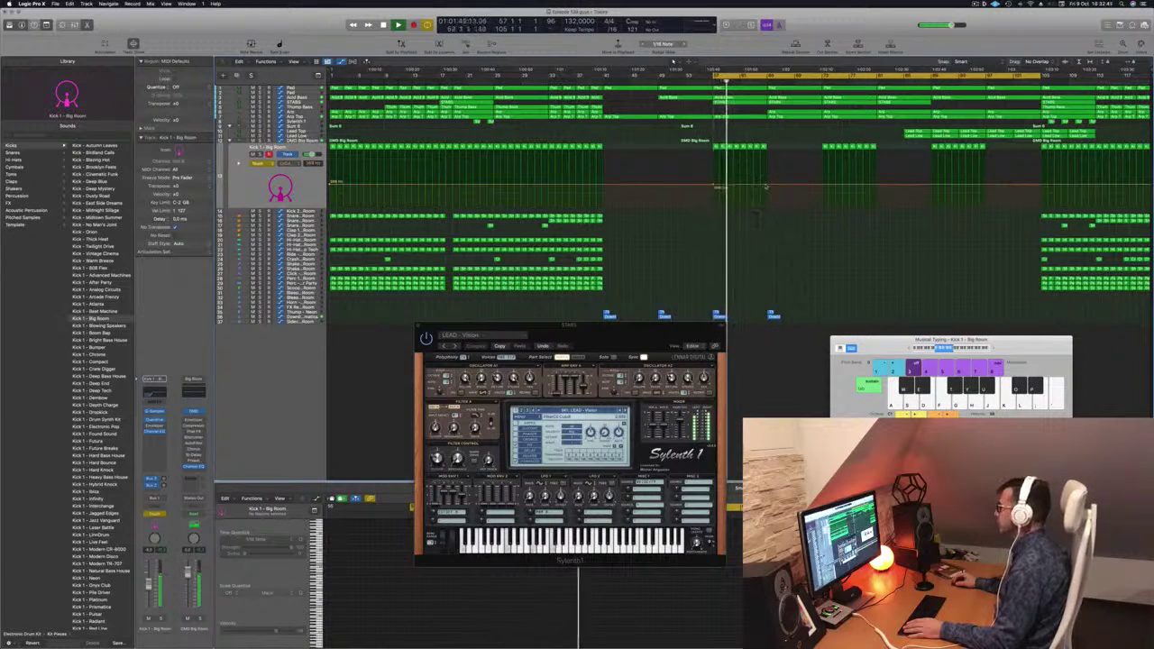
pyautogui.click(767, 185)
pyautogui.moveTo(768, 187); pyautogui.dragTo(769, 205)
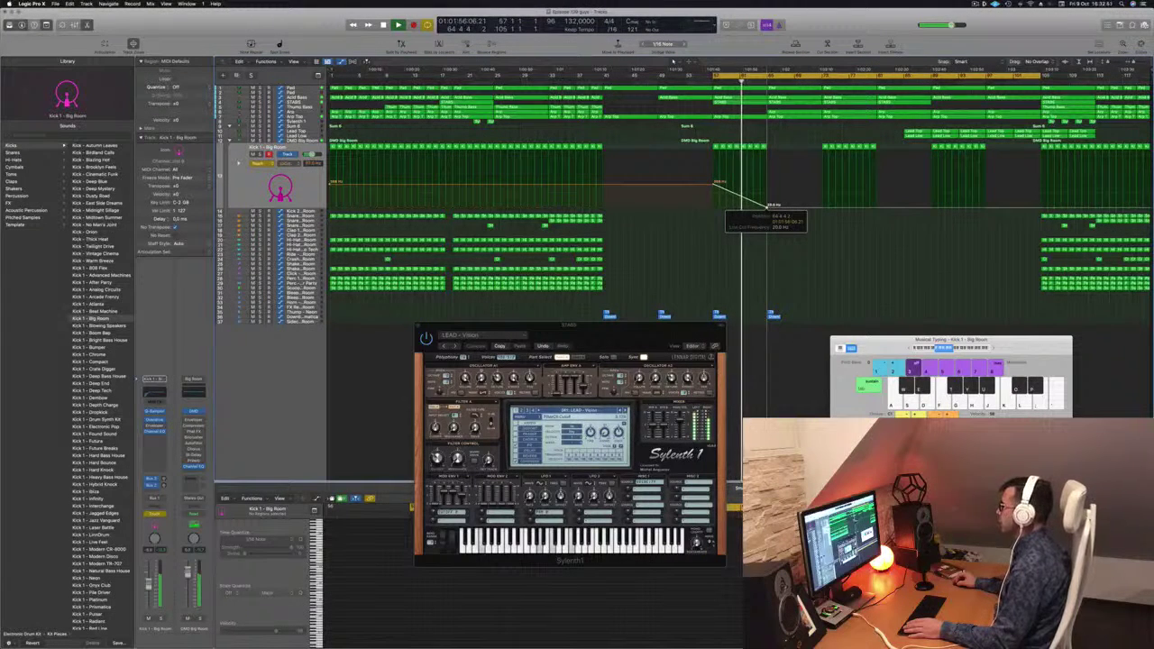
pyautogui.scroll(5, 791, 194)
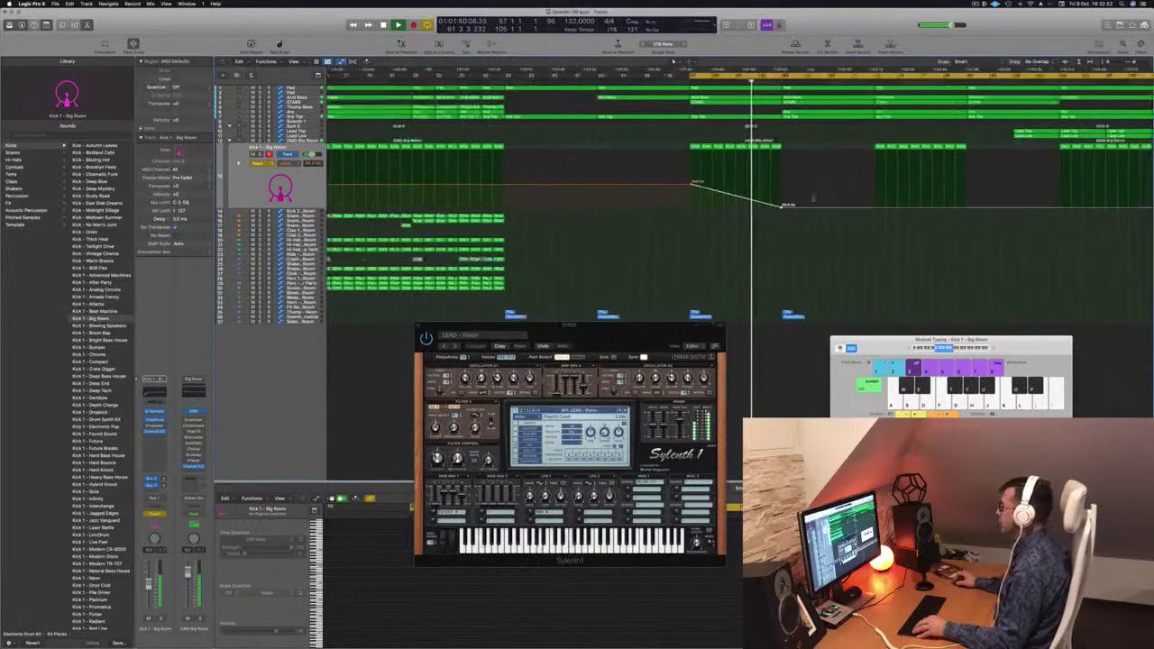
pyautogui.press('super+Left')
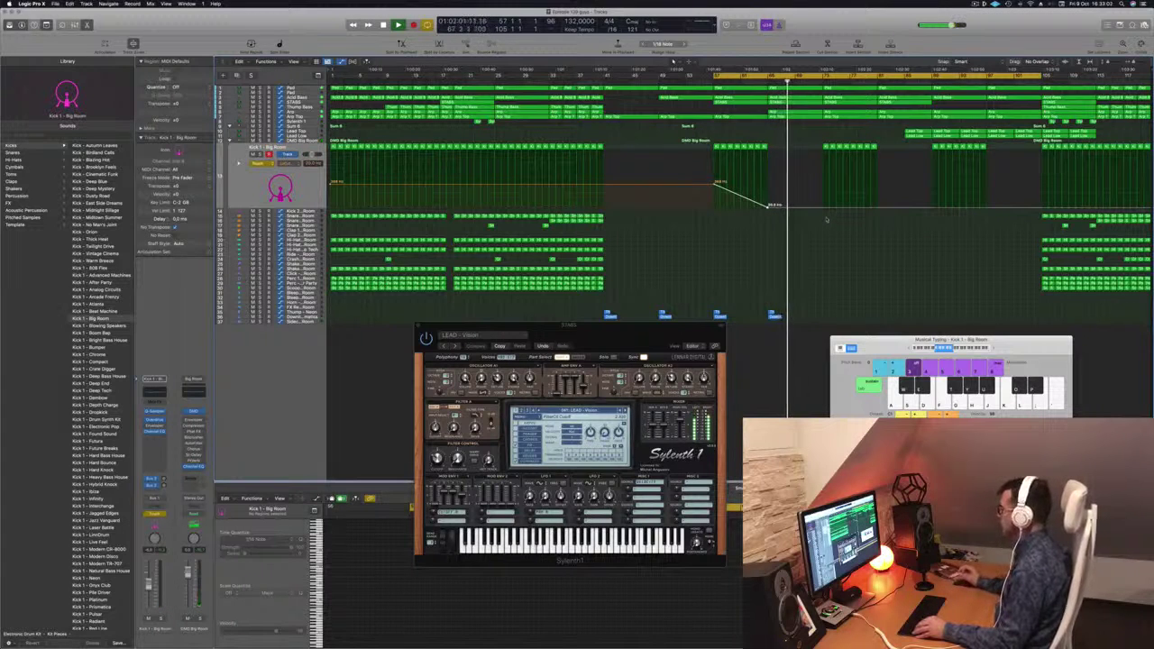
# Copy the Snare 2 - Big Room regions from bars 33 to 41 to bar 65 and play from just before that bar.
pyautogui.click(590, 220)
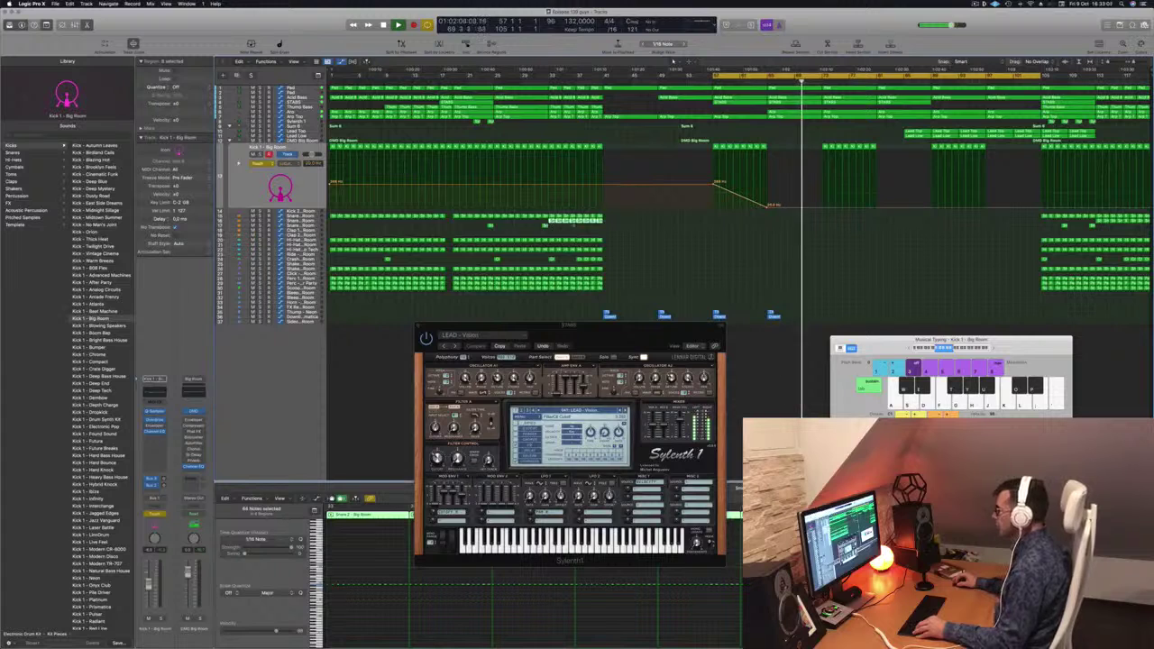
pyautogui.moveTo(590, 220); pyautogui.dragTo(768, 219)
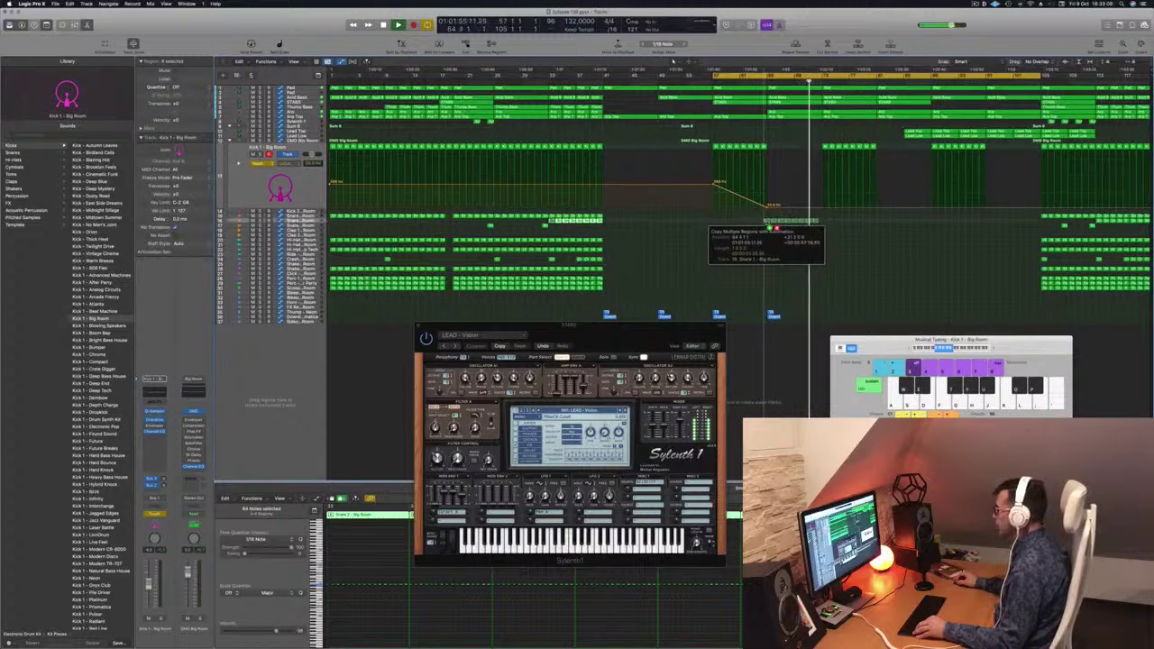
pyautogui.moveTo(769, 222); pyautogui.dragTo(769, 222)
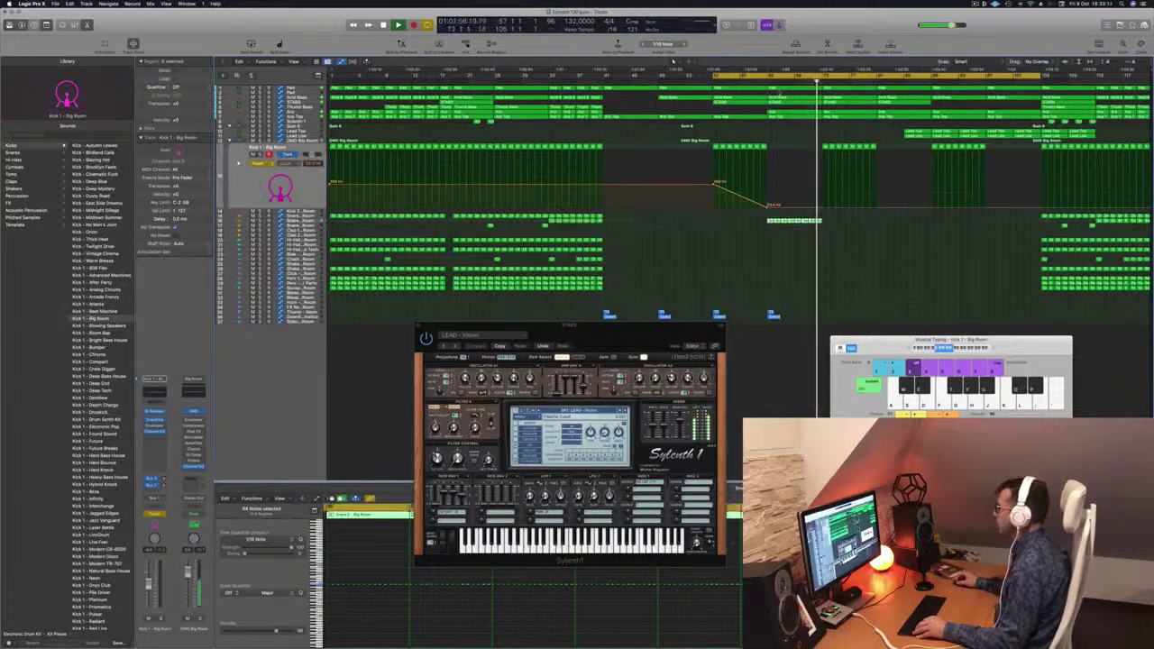
pyautogui.click(760, 81)
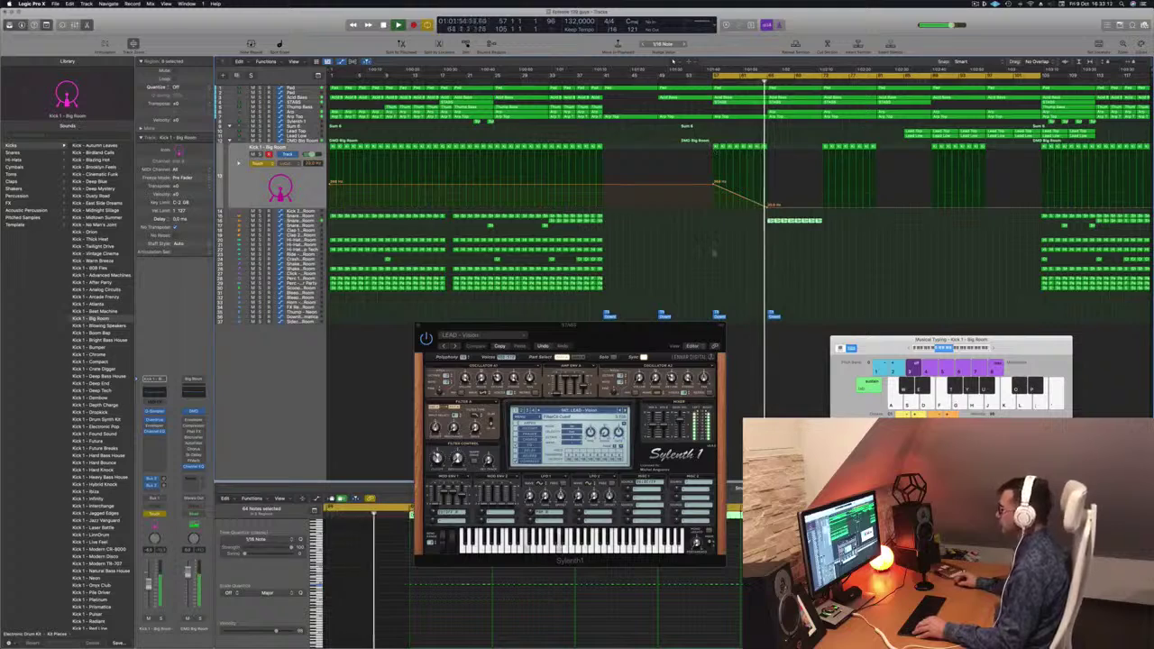
pyautogui.click(714, 254)
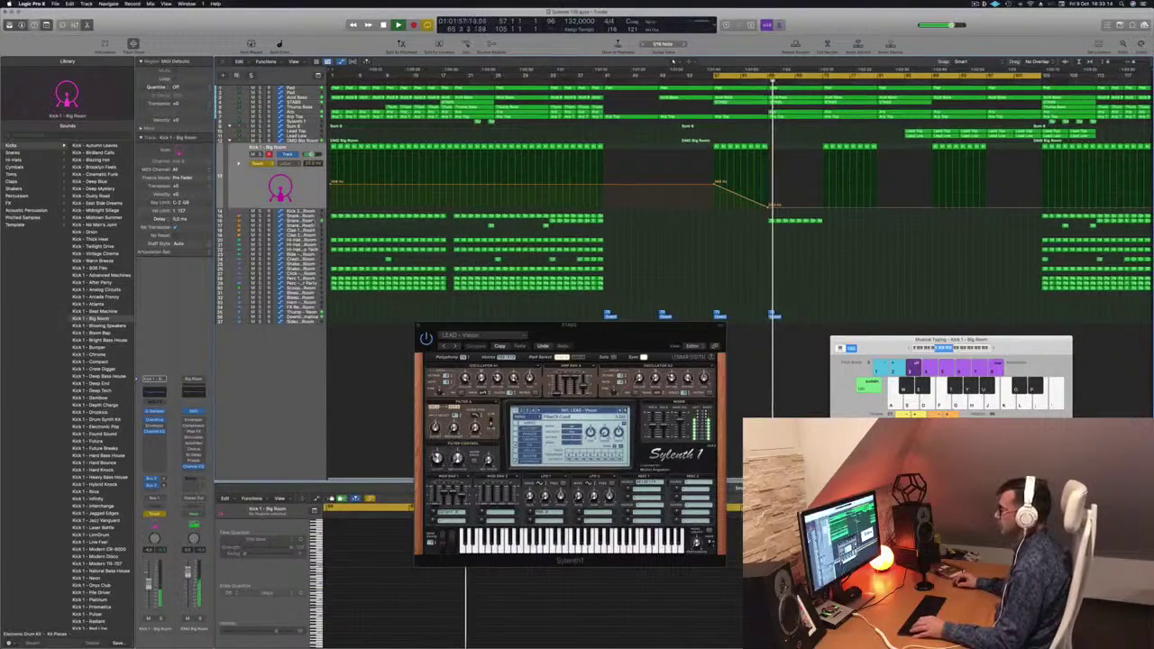
# Reshape the Snare 2 - Big Room filter automation so its drop into the bar 65 regions starts slightly before bar 65.
pyautogui.click(312, 221)
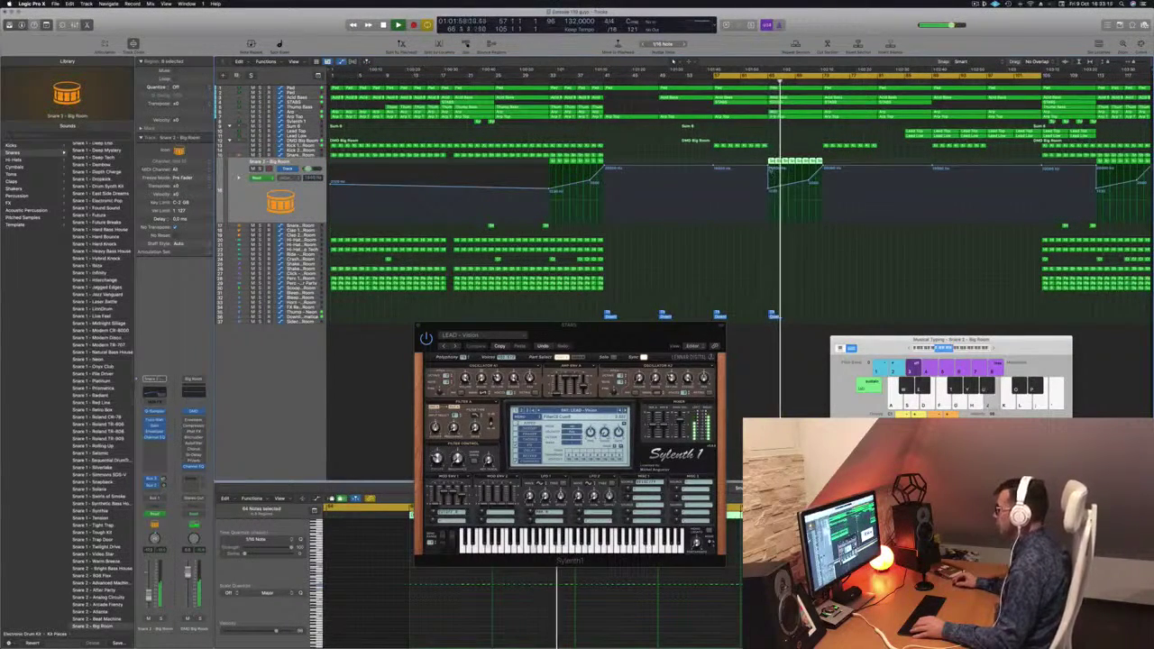
pyautogui.moveTo(769, 166); pyautogui.dragTo(760, 251)
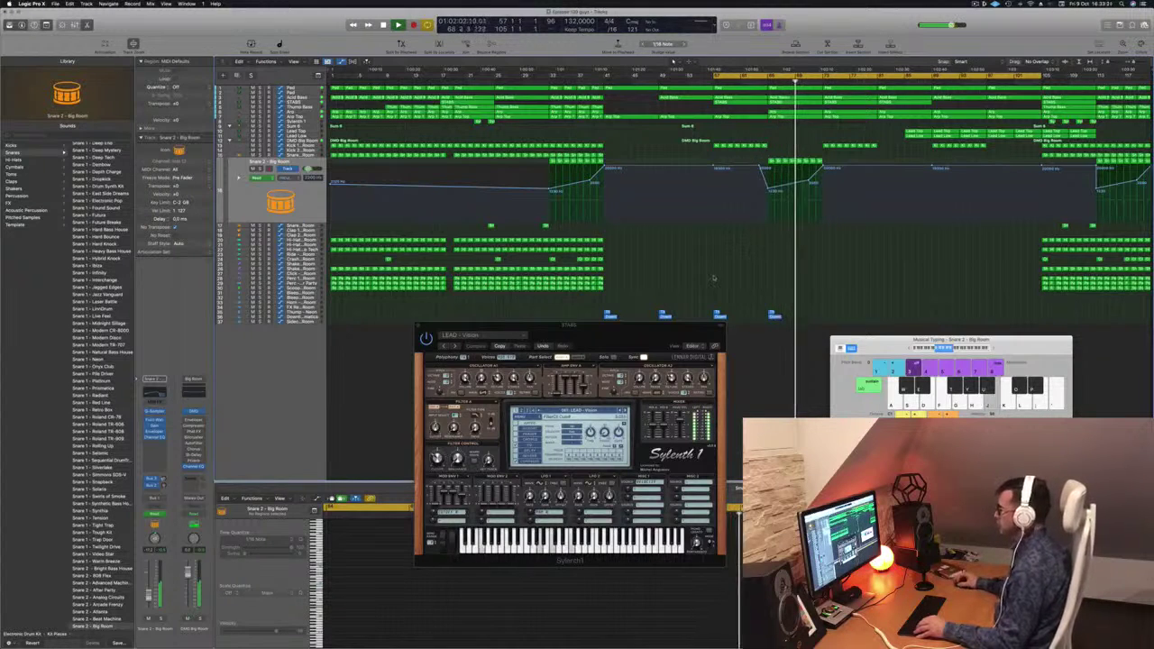
# Uncover the arrangement by moving the Sylenth1 window and copy the two impact regions from bar 65 to bar 73.
pyautogui.moveTo(637, 345); pyautogui.dragTo(657, 446)
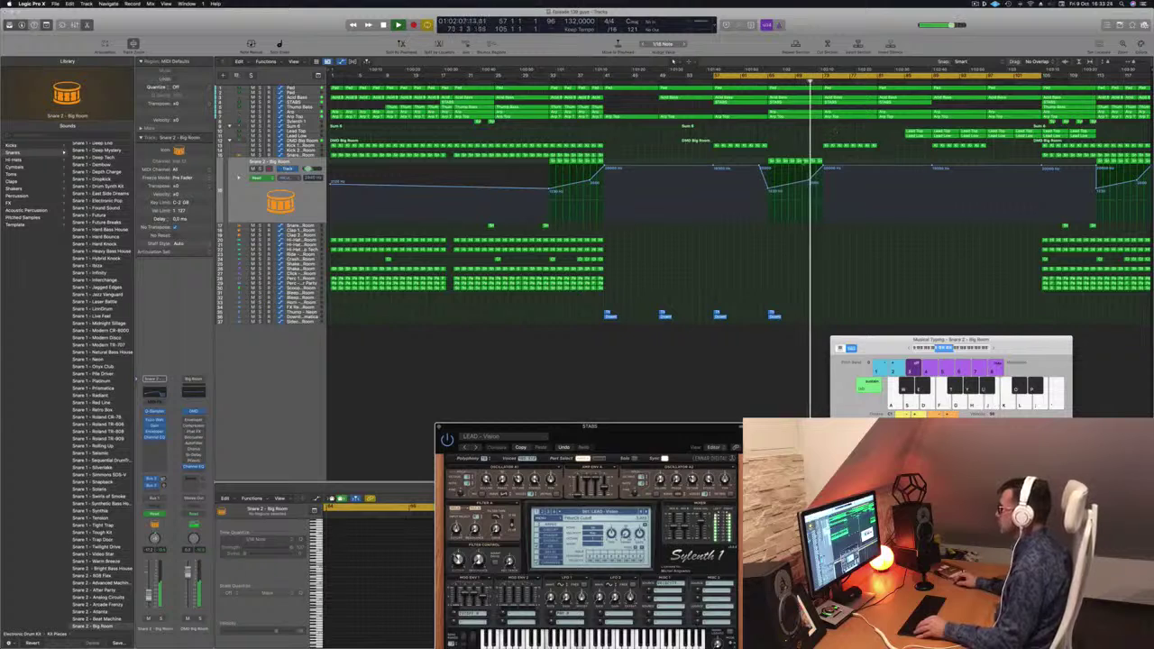
pyautogui.click(771, 314)
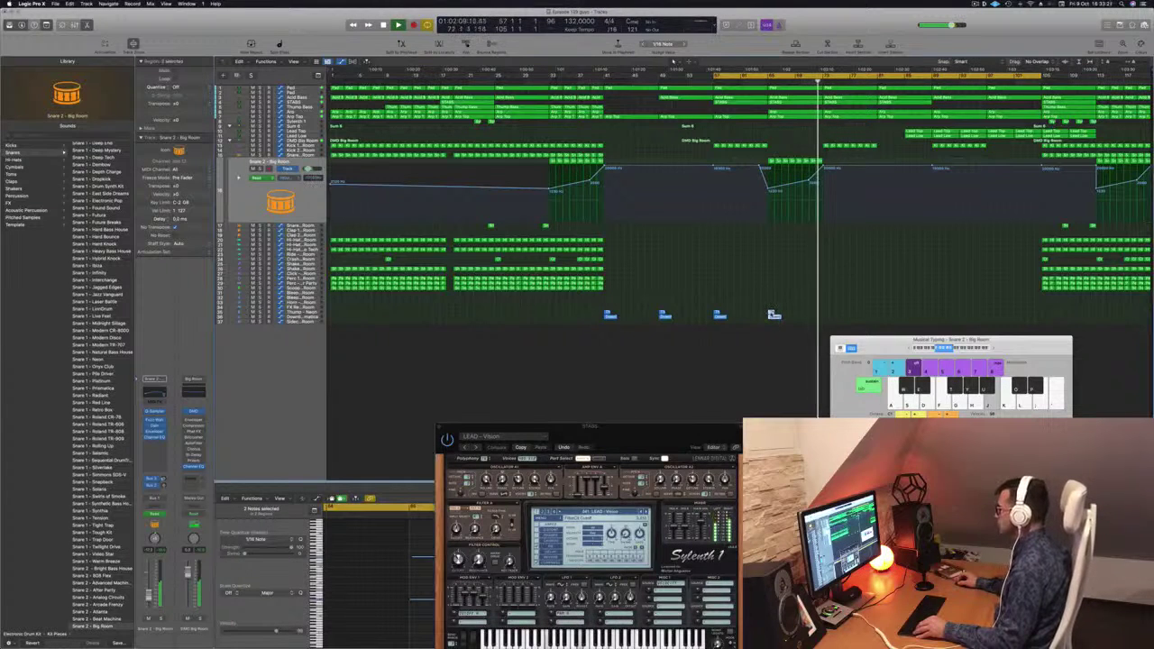
pyautogui.moveTo(773, 315); pyautogui.dragTo(829, 319)
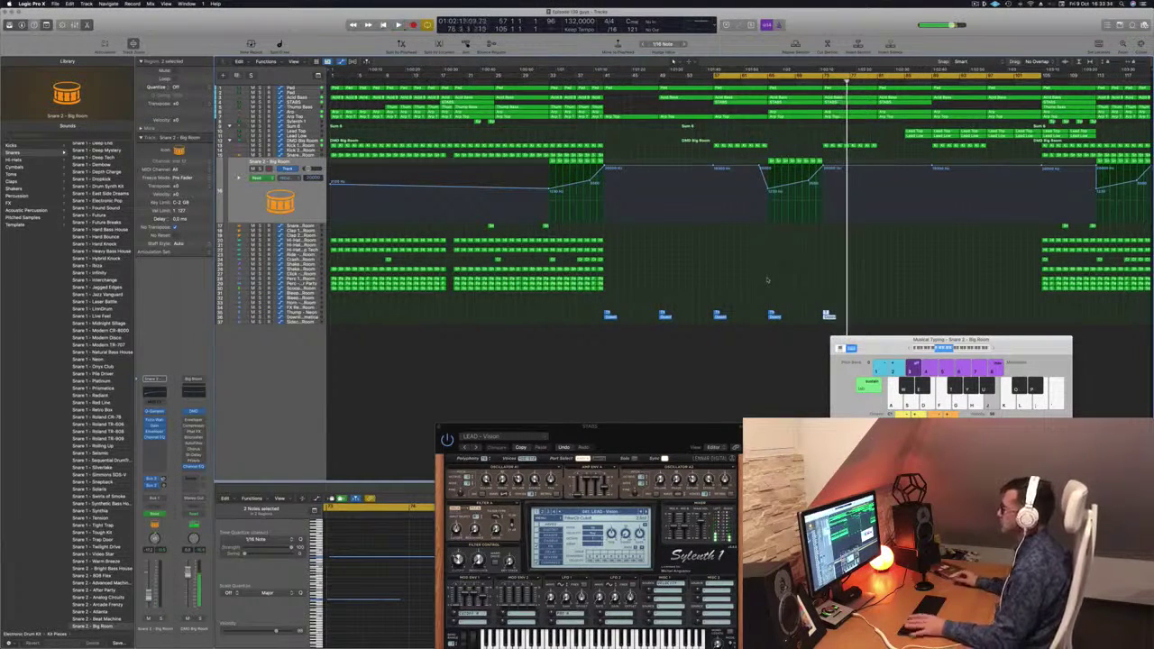
# Extend the cycle range back to start at bar 41, play from there and close the Sylenth1 window.
pyautogui.click(712, 68)
pyautogui.moveTo(716, 75); pyautogui.dragTo(604, 76)
pyautogui.press('space')
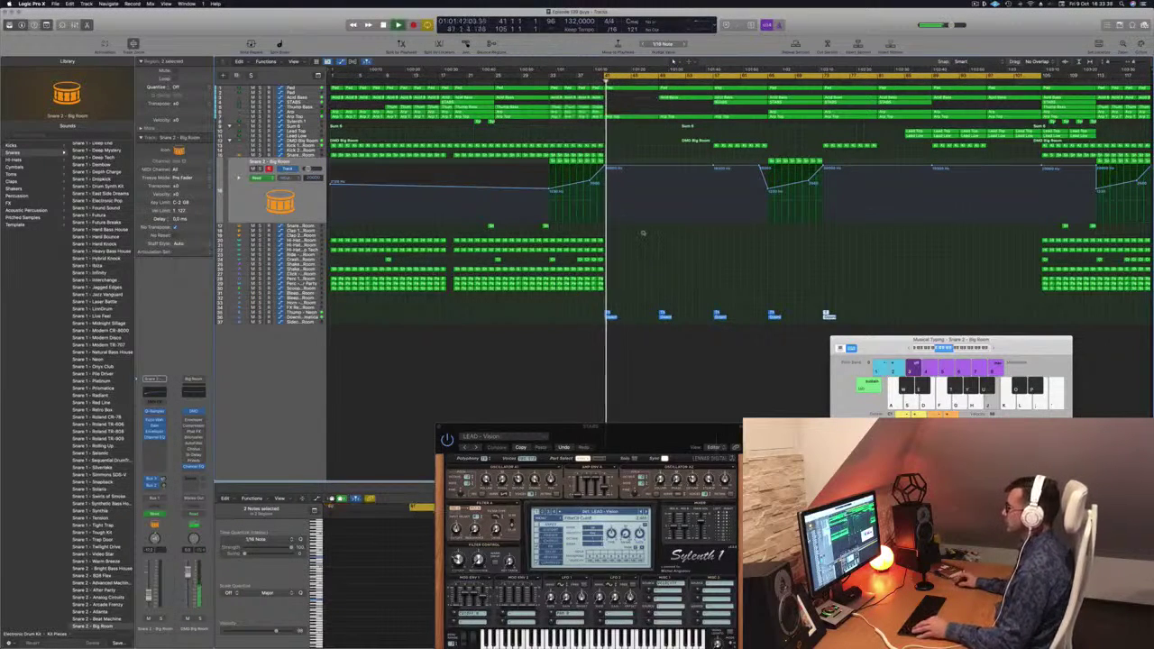
pyautogui.moveTo(596, 440); pyautogui.dragTo(706, 250)
pyautogui.click(548, 237)
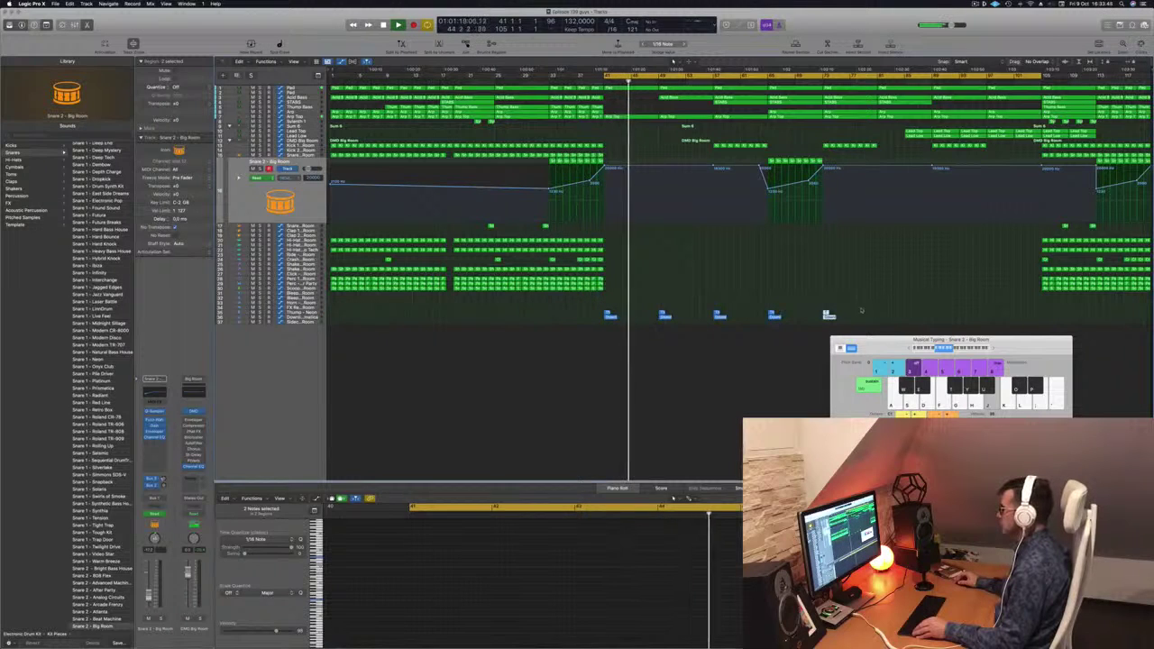
# Repeat the impact regions every eight bars up to bar 97 and delete the surplus copies at bars 105 and 113.
pyautogui.moveTo(867, 307)
pyautogui.mouseDown()
pyautogui.moveTo(714, 322)
pyautogui.moveTo(606, 319)
pyautogui.moveTo(886, 318)
pyautogui.mouseUp()
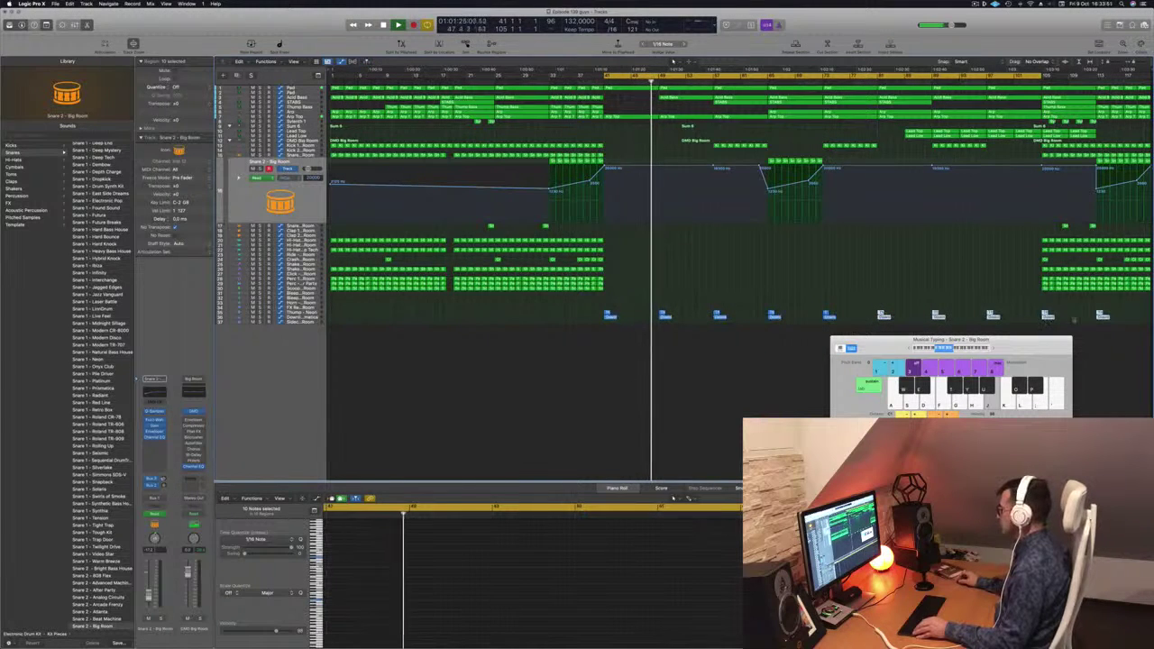
pyautogui.moveTo(1129, 308); pyautogui.dragTo(1040, 328)
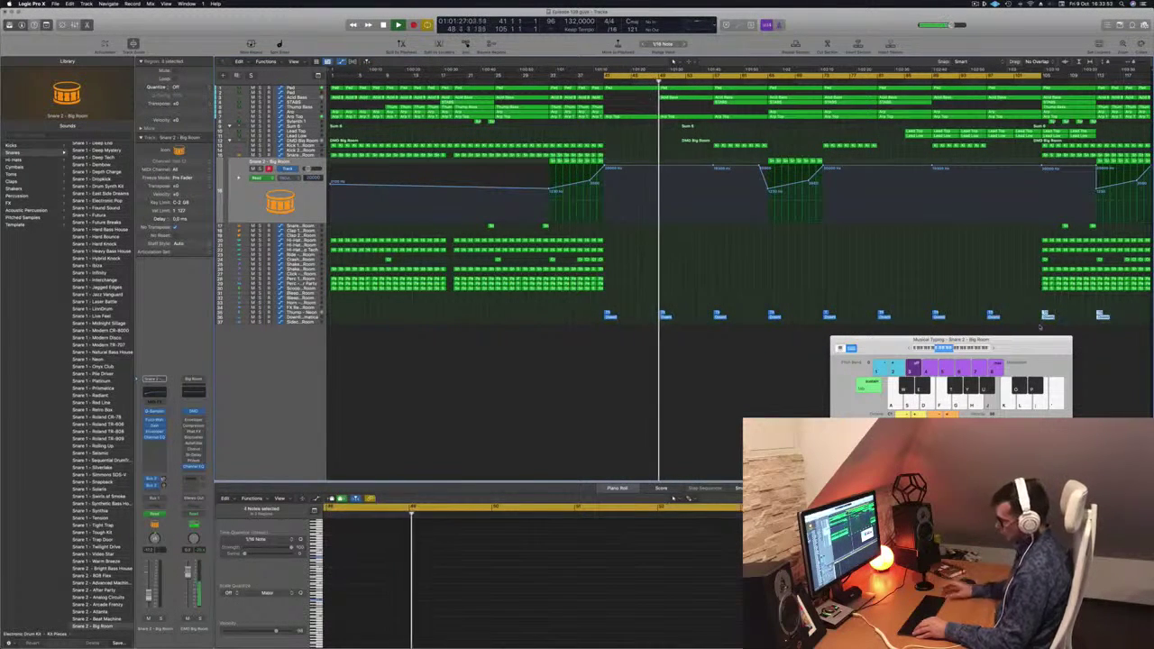
pyautogui.press('Delete')
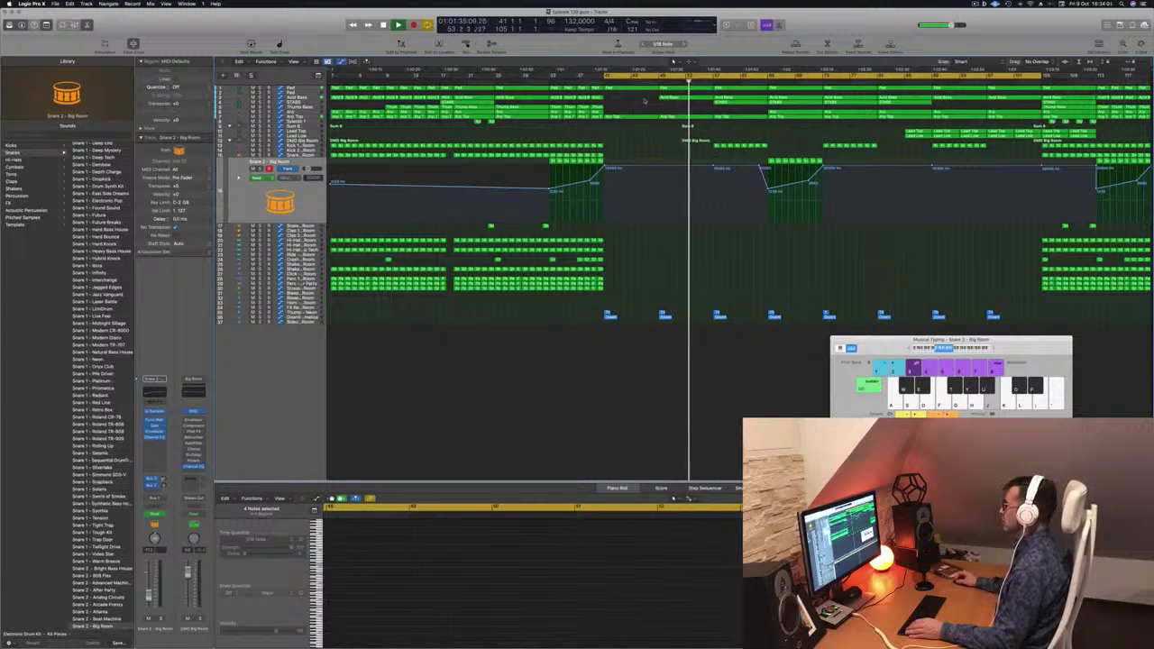
# Move the two Acid Bass regions at bars 49 and 57 to the second Pad track and play from just before bar 49.
pyautogui.click(672, 96)
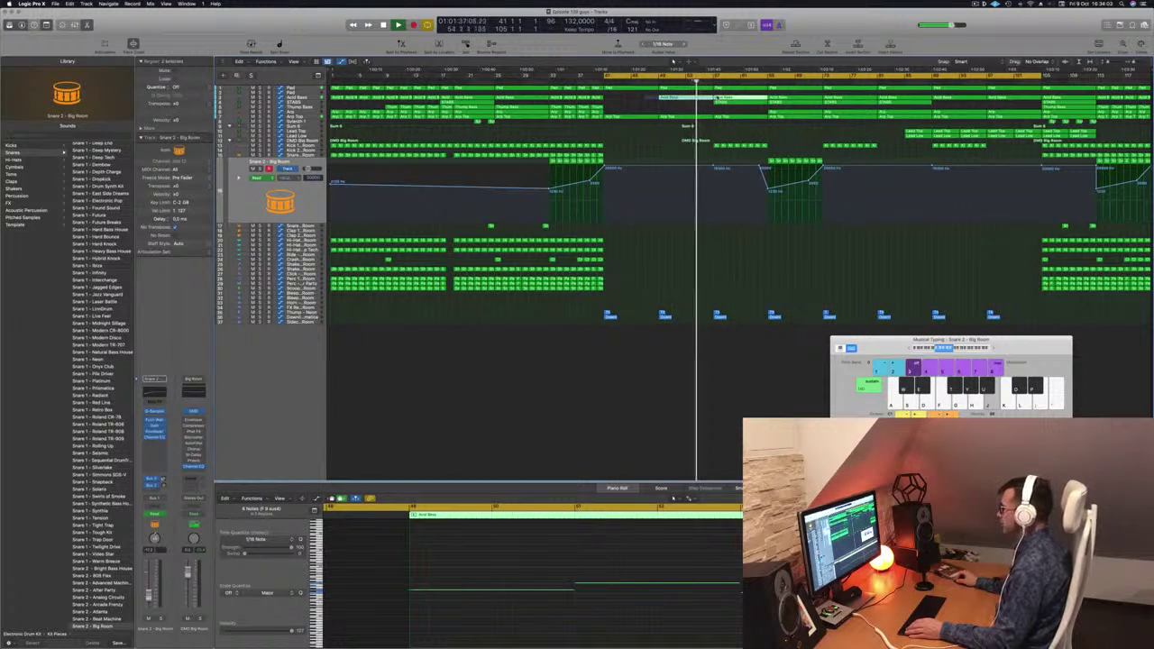
pyautogui.moveTo(691, 98); pyautogui.dragTo(691, 93)
pyautogui.click(651, 81)
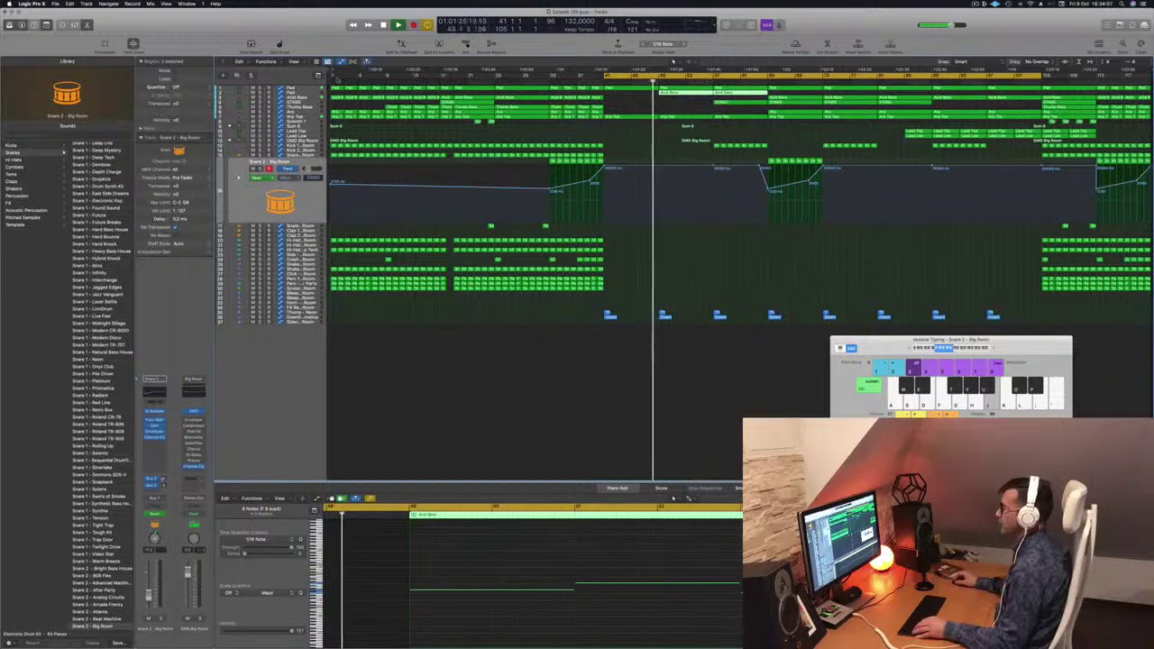
# Switch off the low cut and the 107 Hz band in the second Pad track's Channel EQ.
pyautogui.click(302, 93)
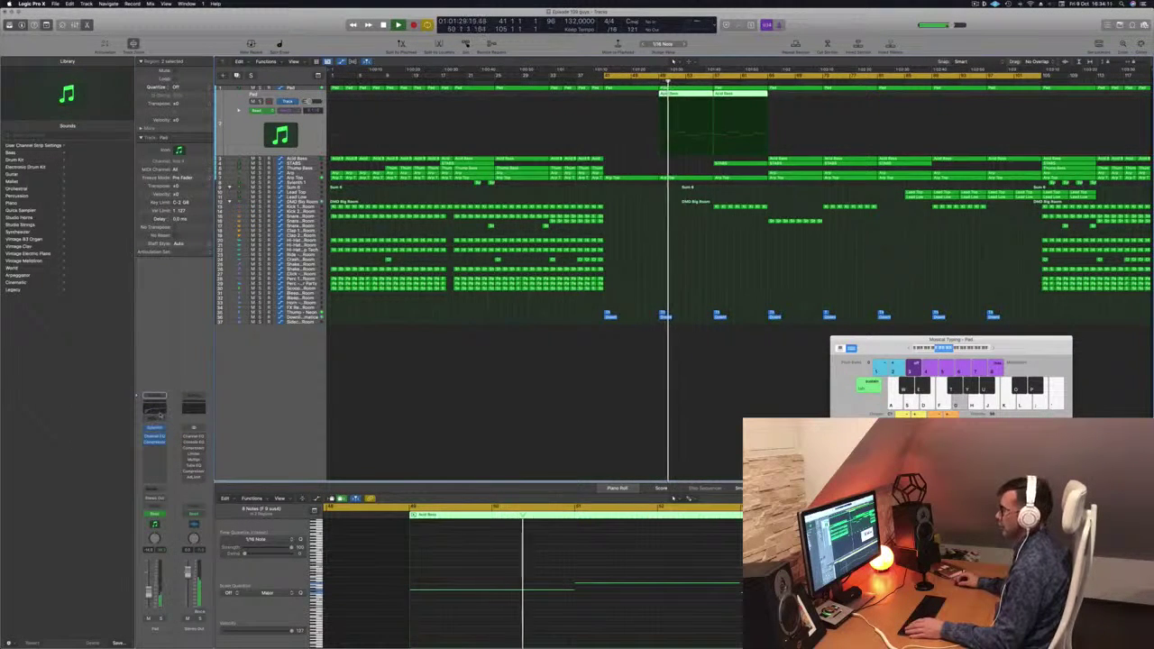
pyautogui.click(155, 404)
pyautogui.click(392, 133)
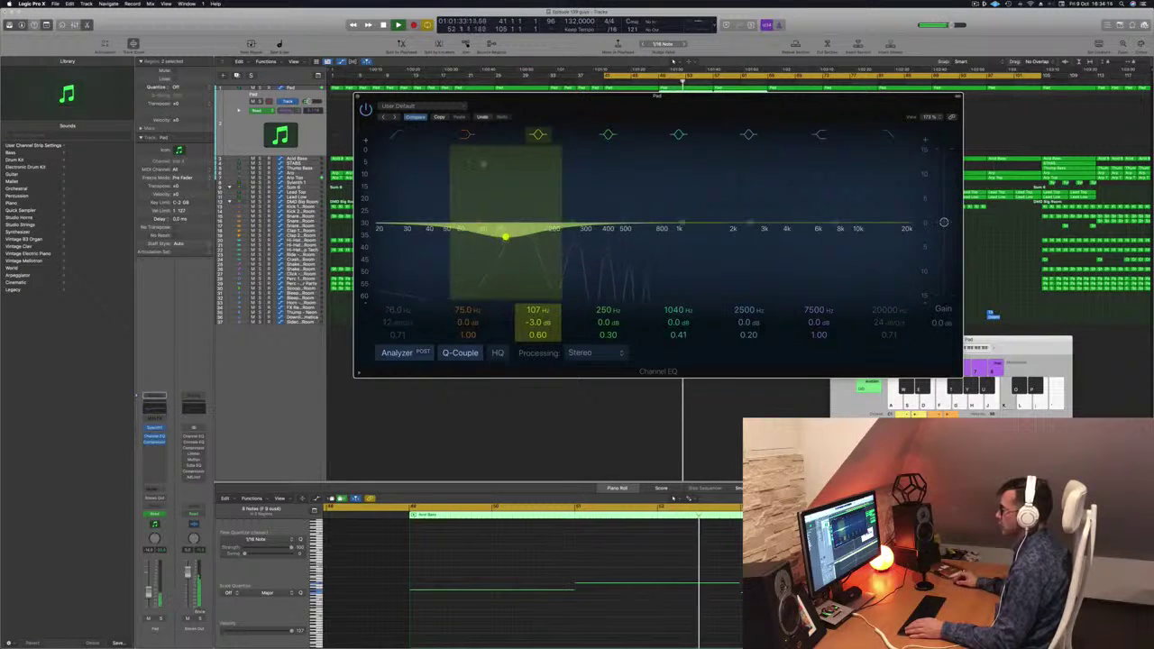
pyautogui.click(537, 134)
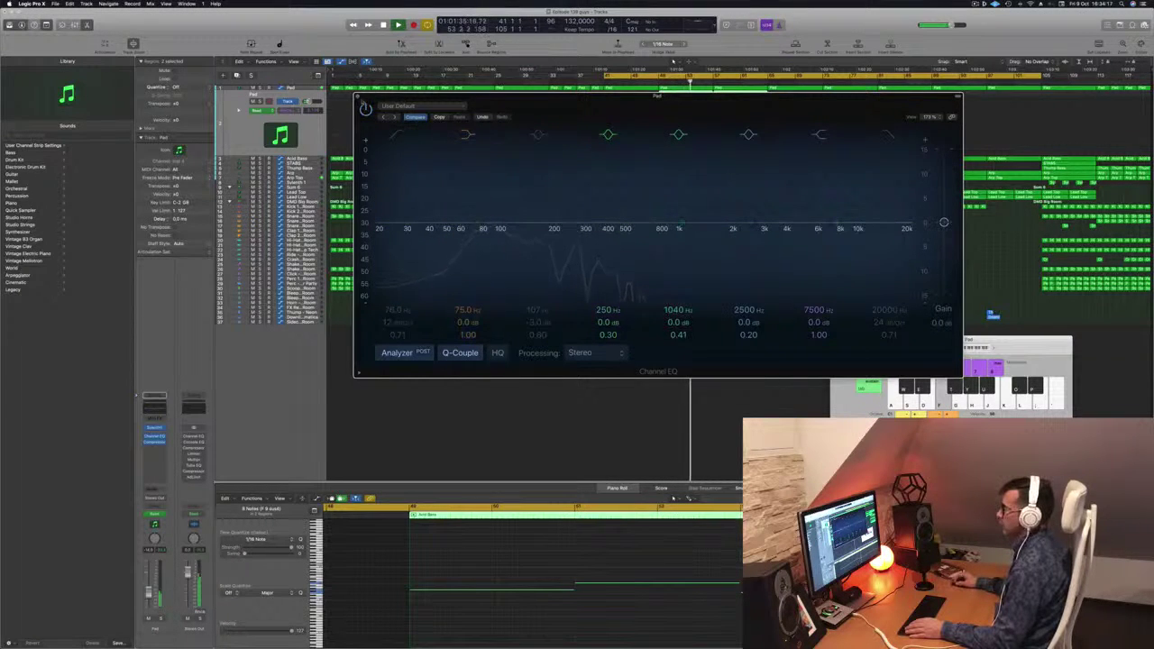
pyautogui.click(358, 97)
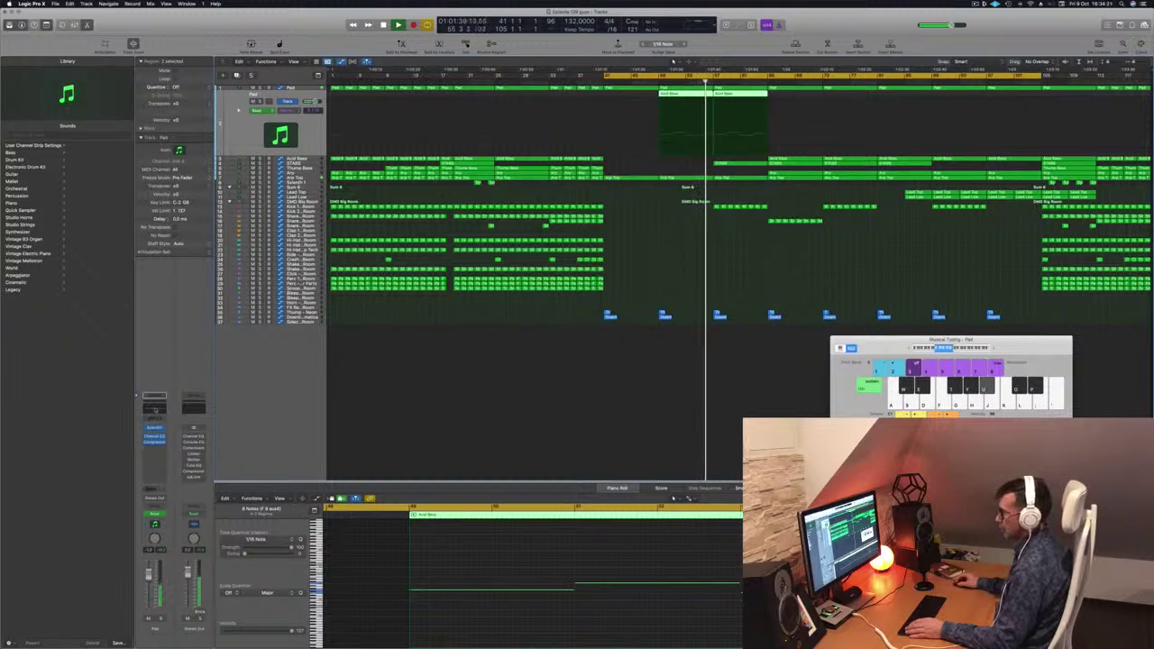
# Transpose all notes of the two Acid Bass regions on the Pad track down one octave.
pyautogui.press('v')
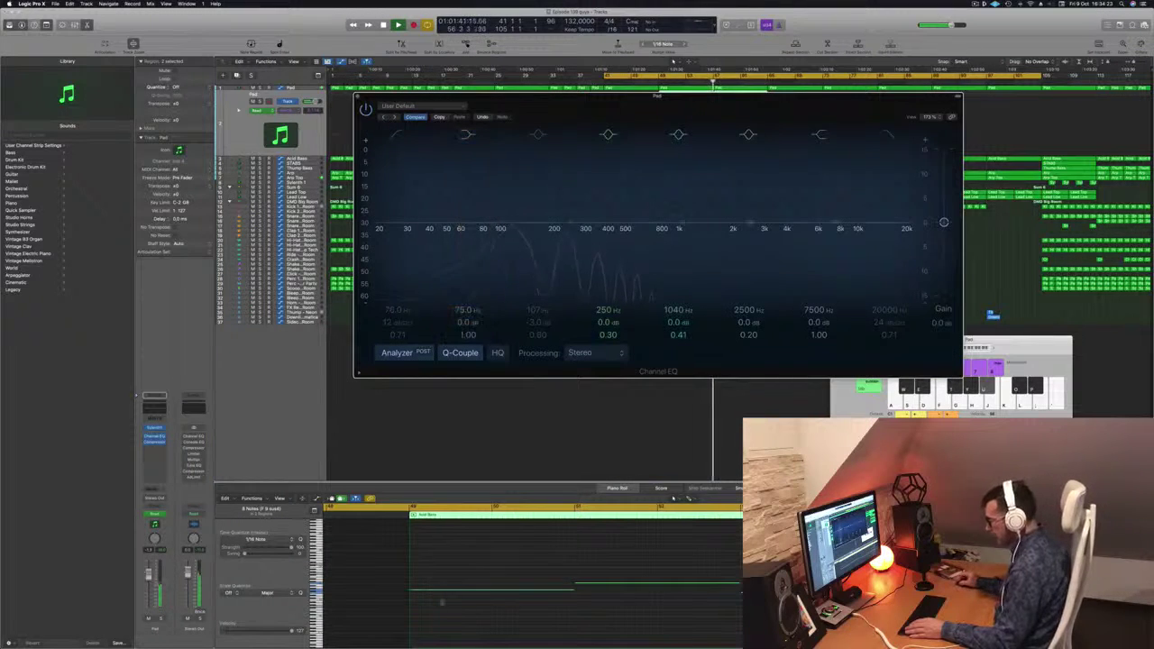
pyautogui.click(486, 621)
pyautogui.press('super+a')
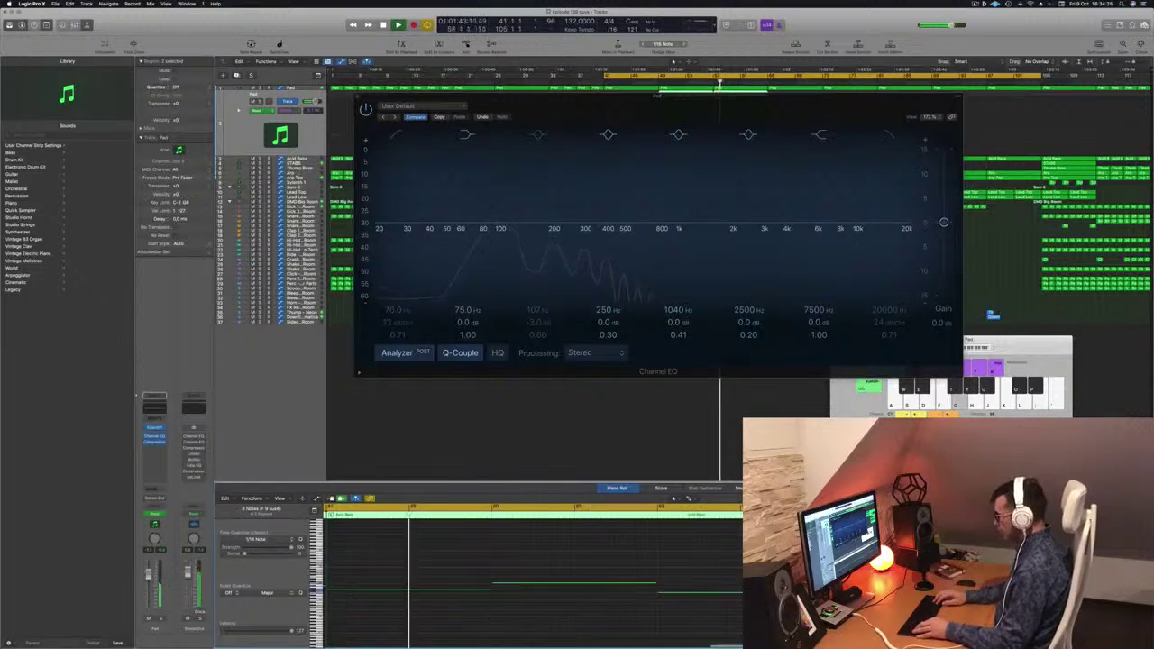
pyautogui.hotkey('alt', 'shift', 'Down')
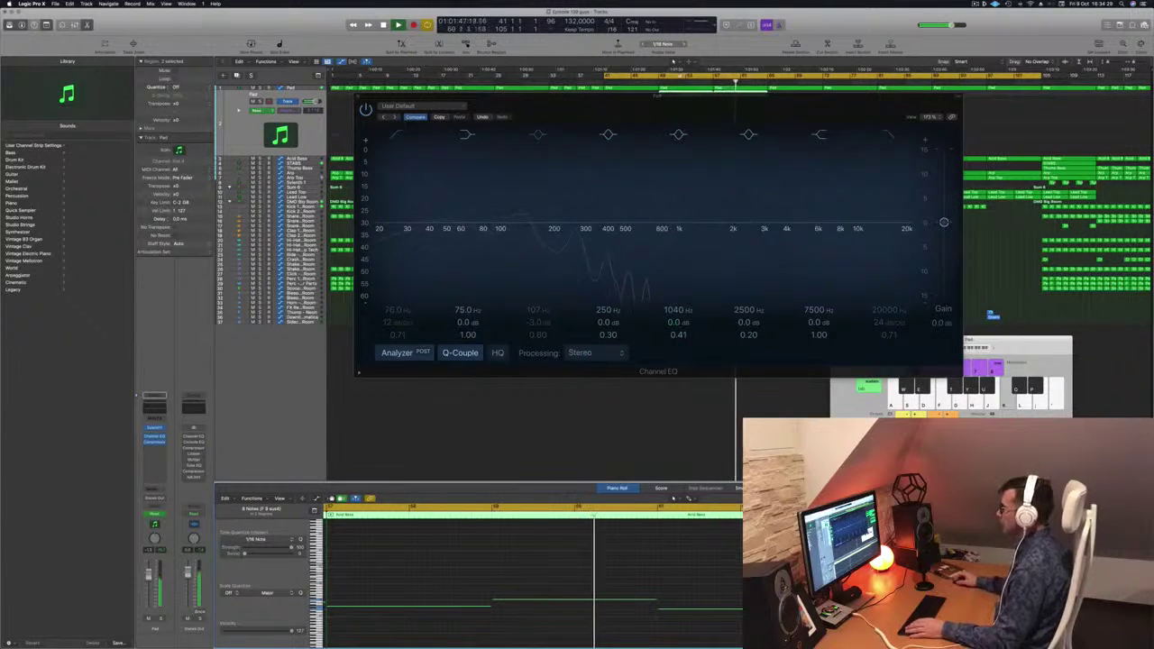
# Audition the Pad track's bass notes from bar 49 with the track soloed, and turn the solo off.
pyautogui.moveTo(685, 103); pyautogui.dragTo(1039, 145)
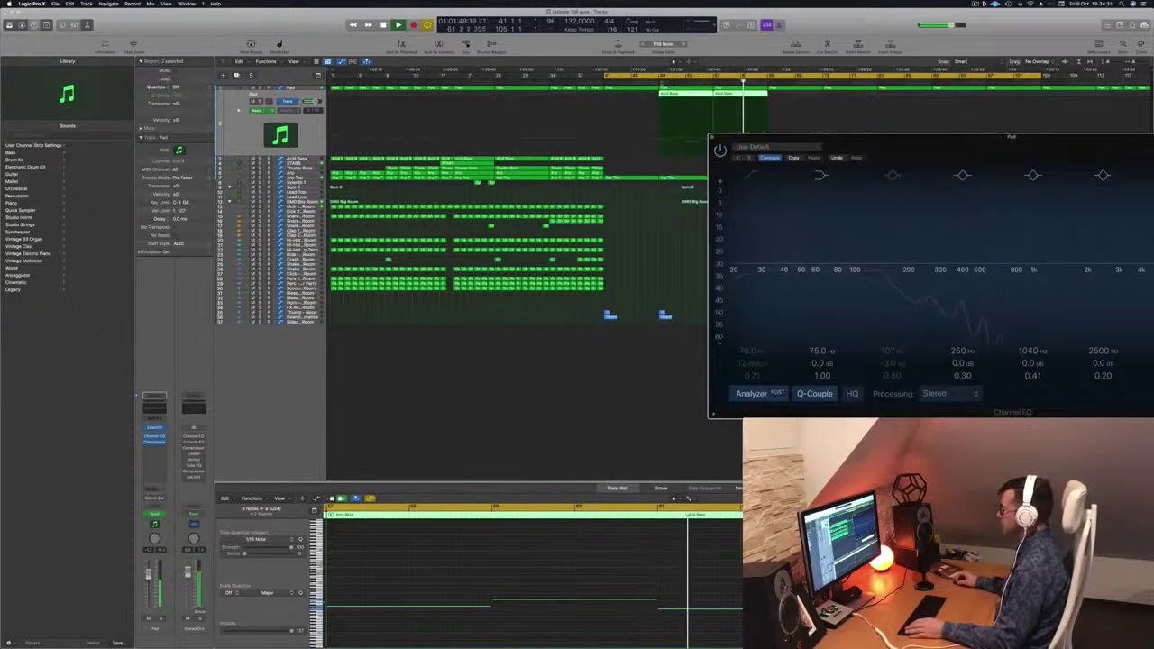
pyautogui.click(658, 81)
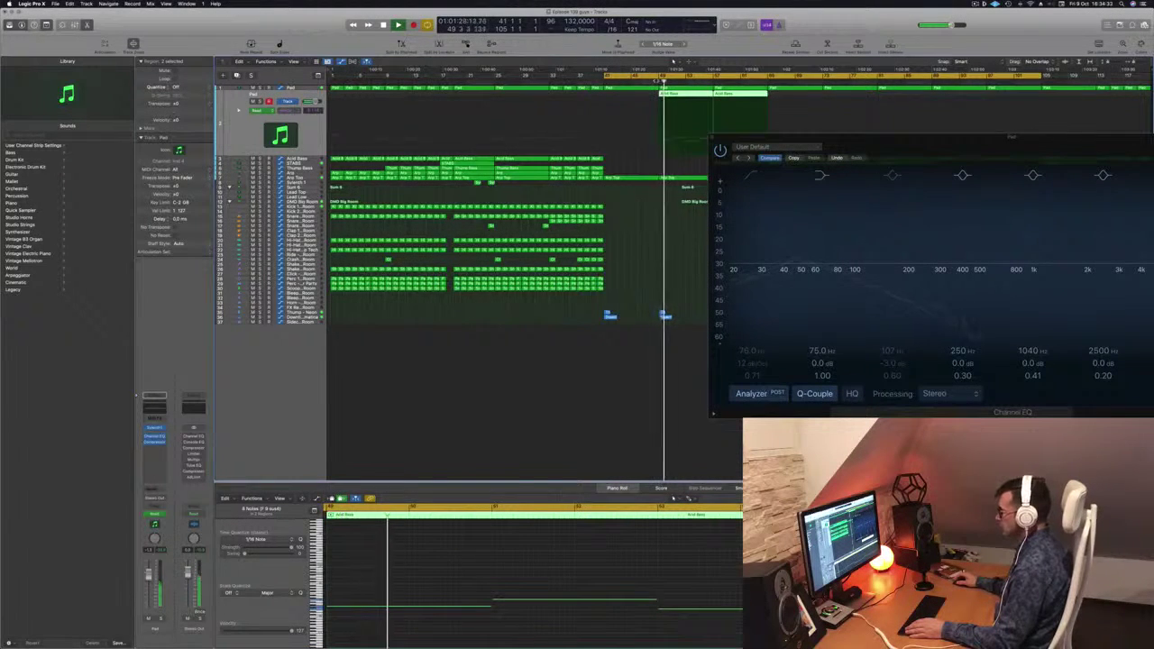
pyautogui.press('s')
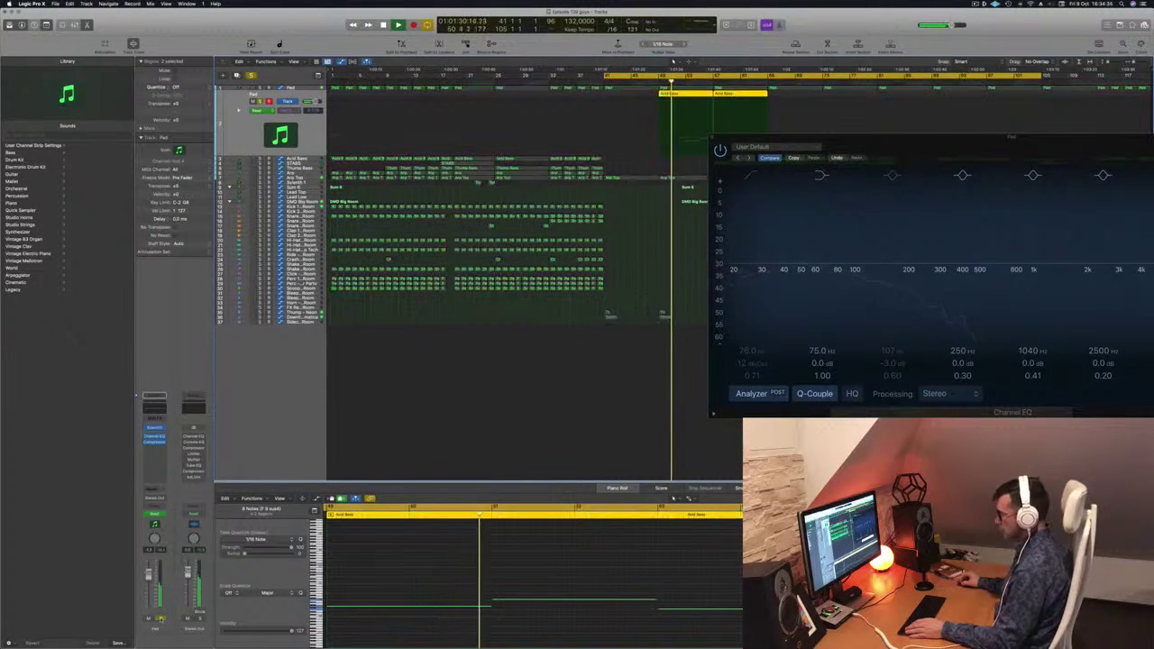
pyautogui.click(161, 619)
# Restart playback from bar 41 and close the Pad track's Channel EQ.
pyautogui.press('space')
pyautogui.press('space')
pyautogui.moveTo(866, 137); pyautogui.dragTo(265, 287)
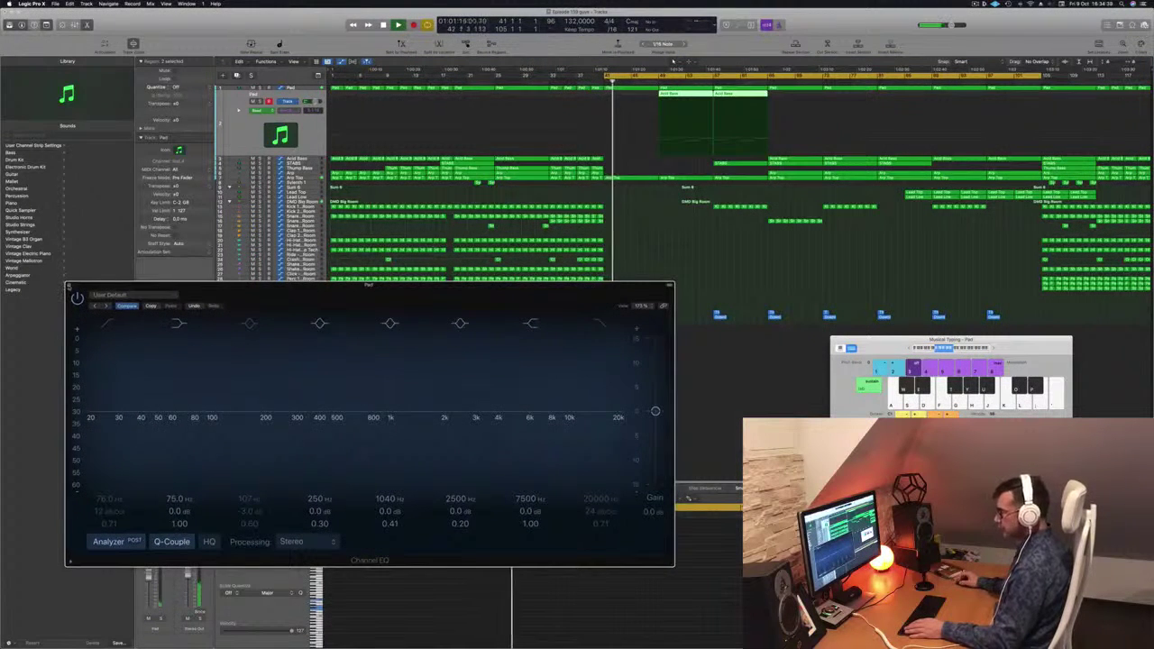
pyautogui.click(69, 286)
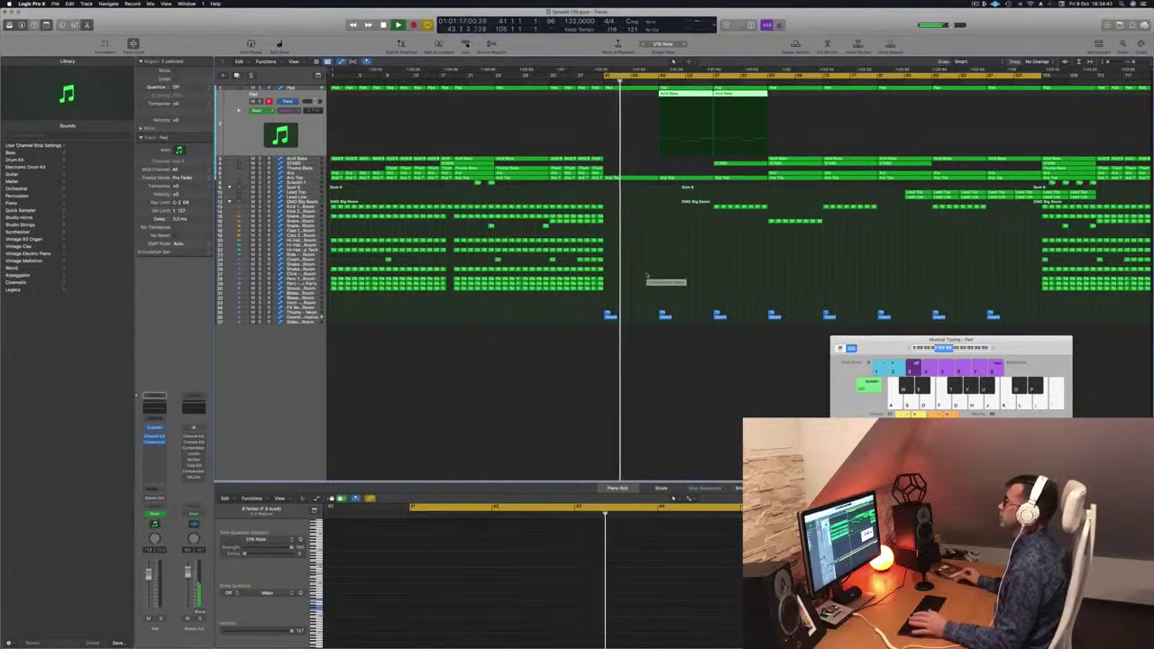
# Delete the Sylenth1 AmpEnv A Decay automation over bars 49 to 65 on the second Pad track and lower the remaining point at bar 49 to minimum.
pyautogui.click(284, 111)
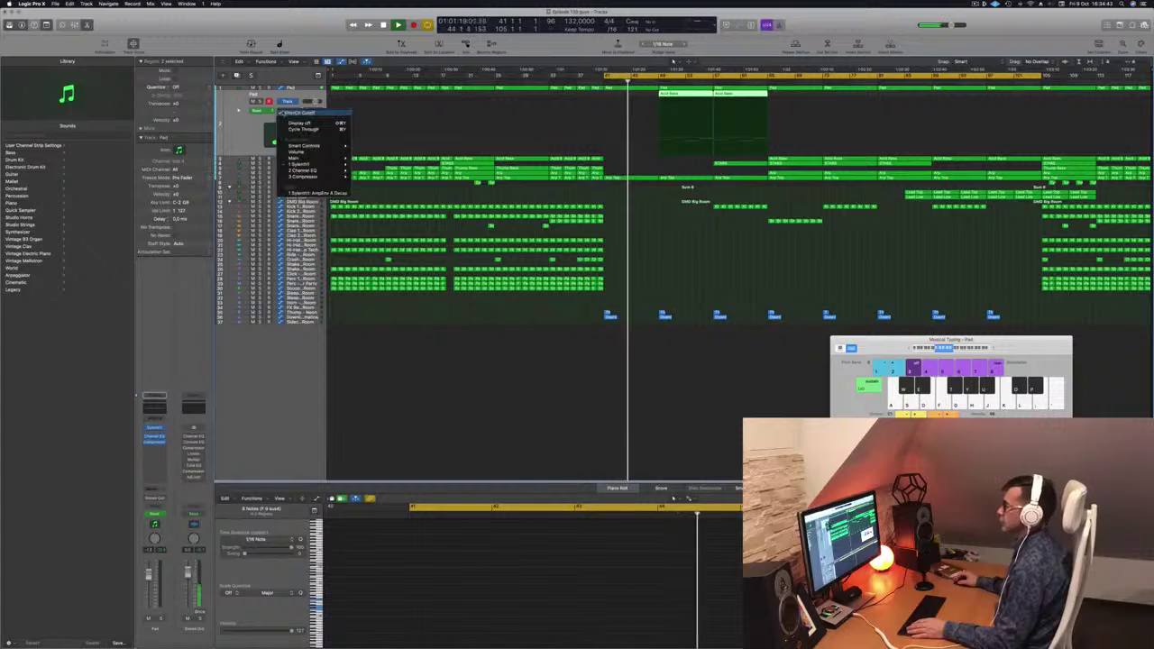
pyautogui.click(311, 193)
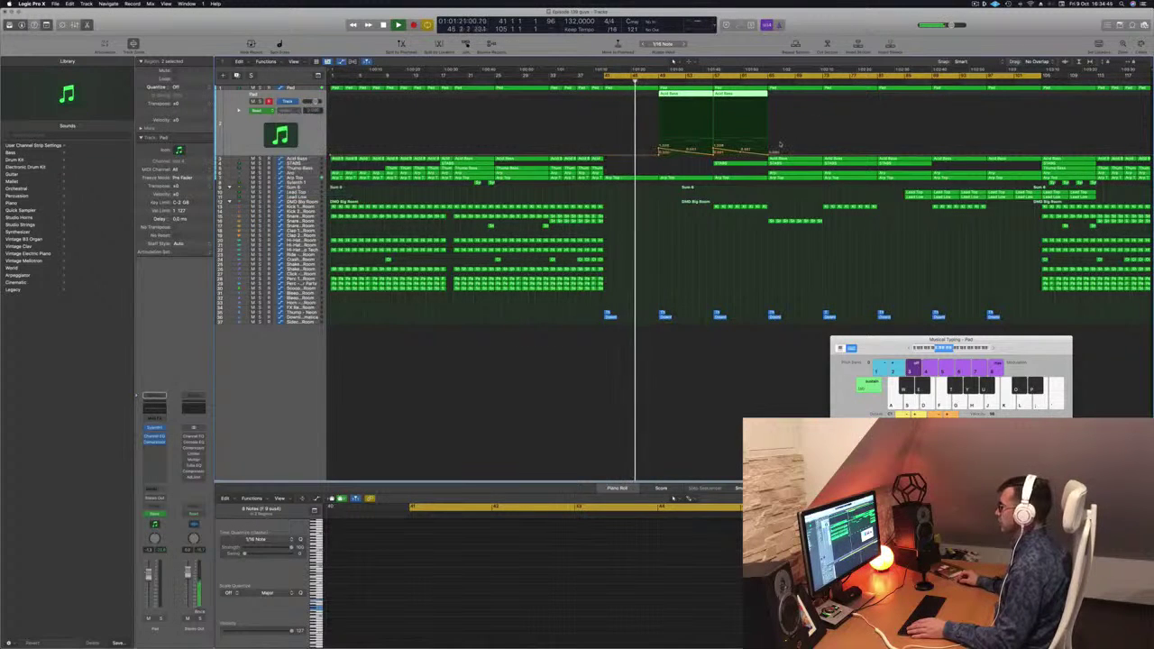
pyautogui.moveTo(770, 155); pyautogui.dragTo(661, 155)
pyautogui.press('Delete')
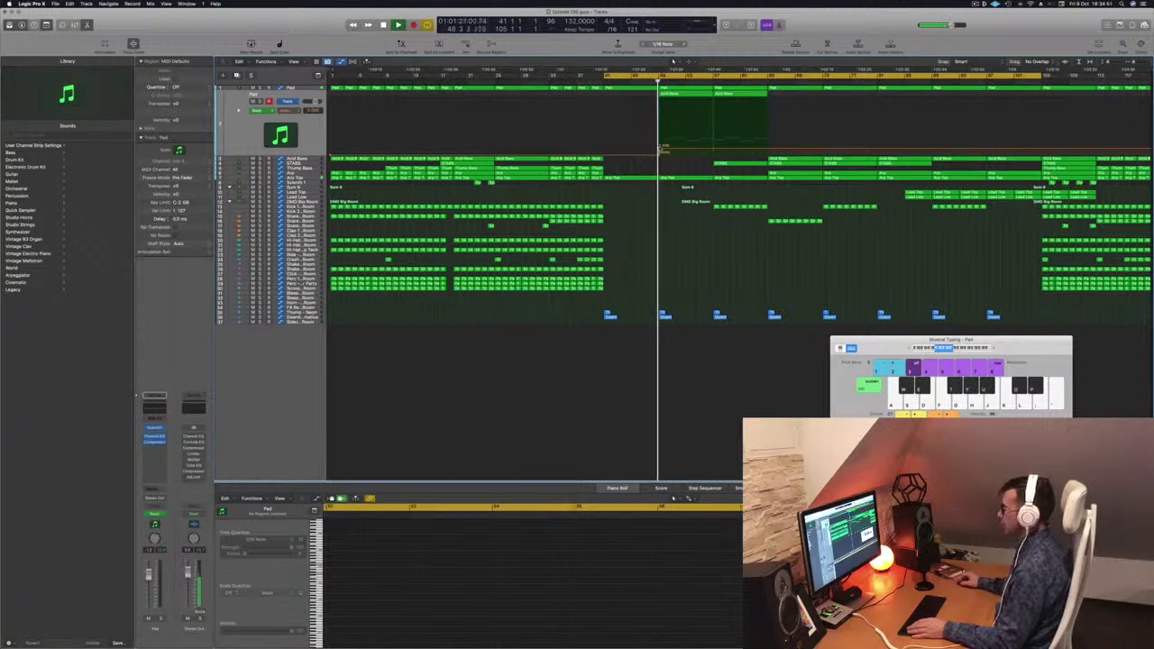
pyautogui.moveTo(659, 149); pyautogui.dragTo(659, 156)
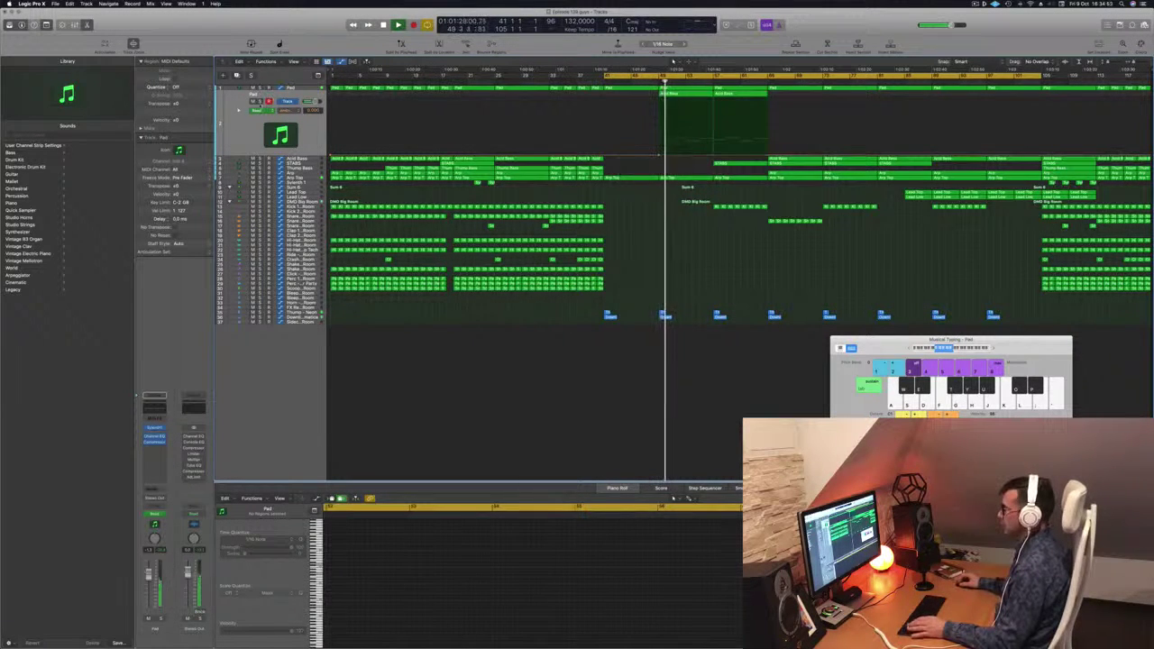
# Check the second Pad track's bass in solo and copy its two Acid Bass regions to bars 65 and 73.
pyautogui.click(259, 102)
pyautogui.press('s')
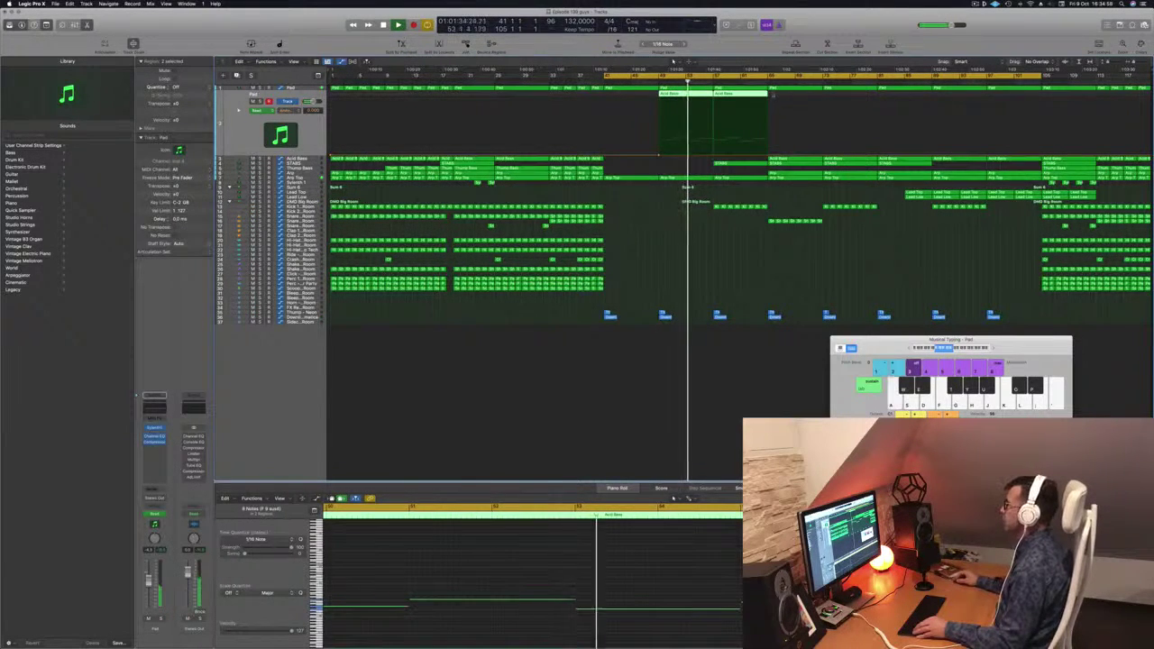
pyautogui.moveTo(701, 94); pyautogui.dragTo(807, 94)
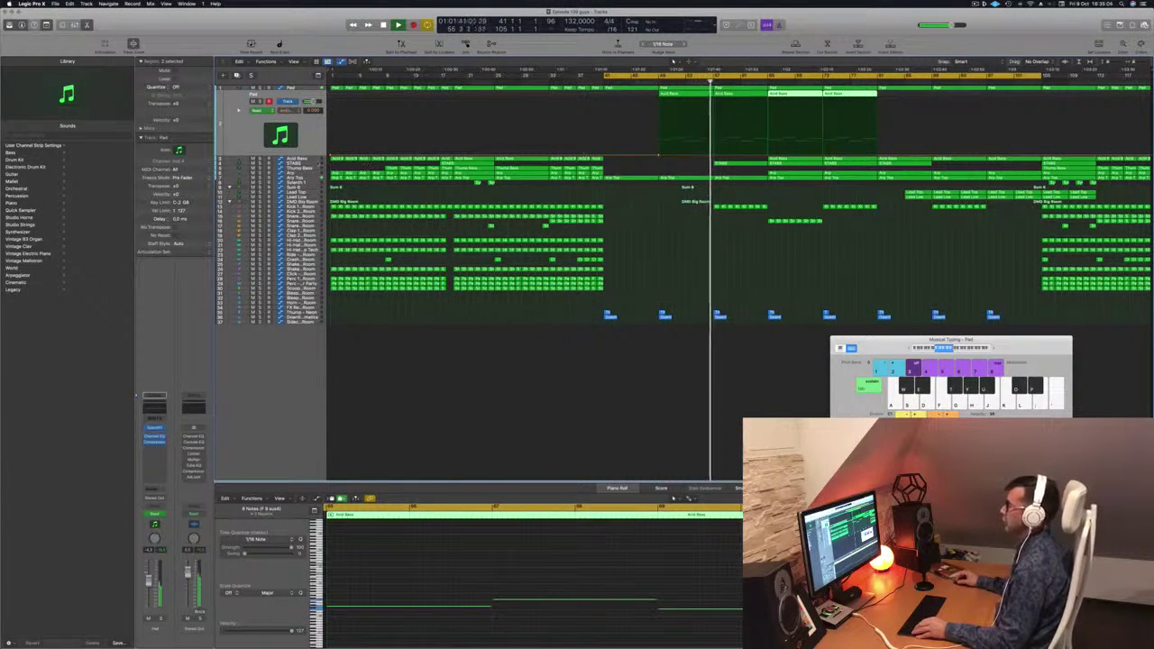
# Set the STABS track's automation mode to Read.
pyautogui.click(315, 164)
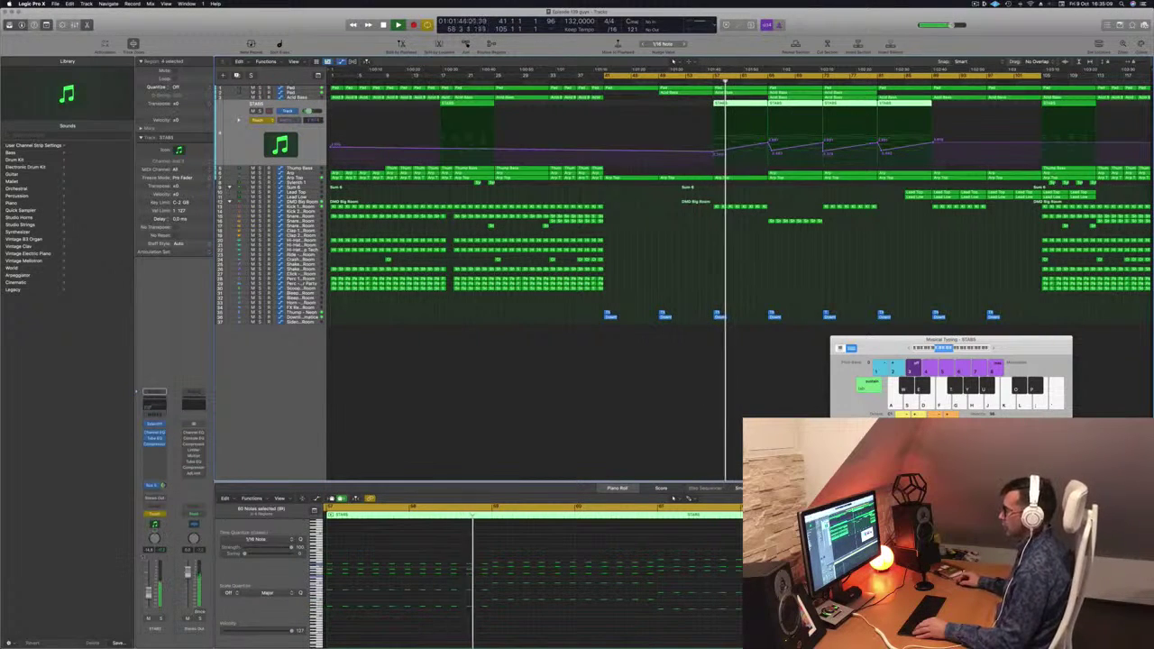
pyautogui.click(154, 514)
pyautogui.click(153, 508)
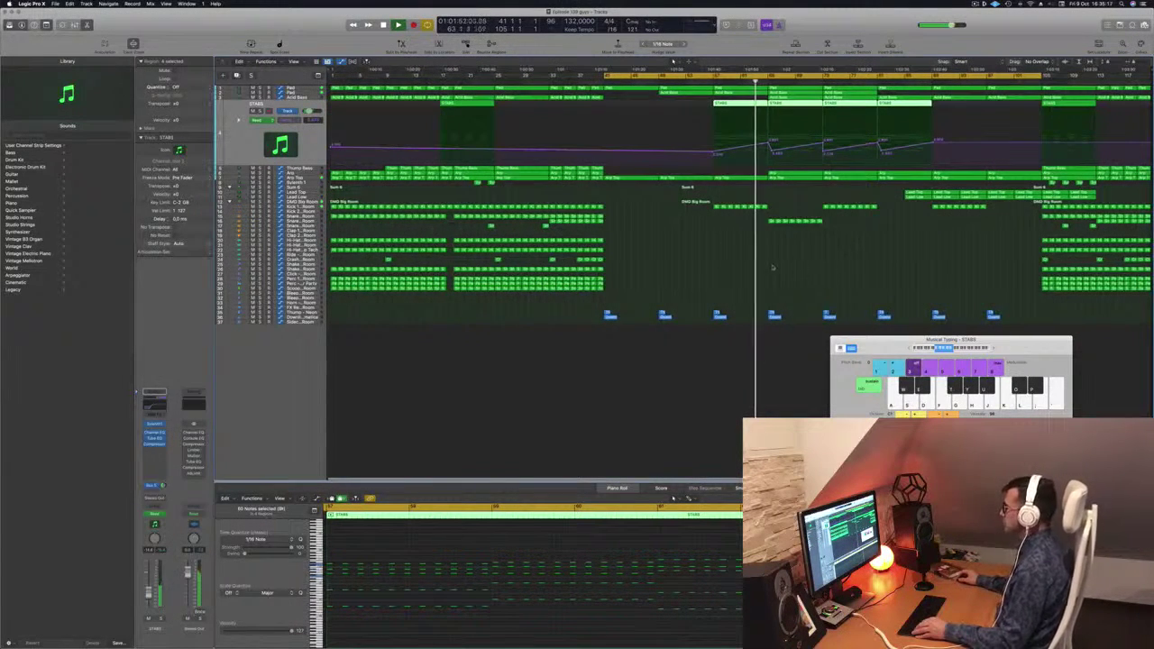
pyautogui.press('super+k')
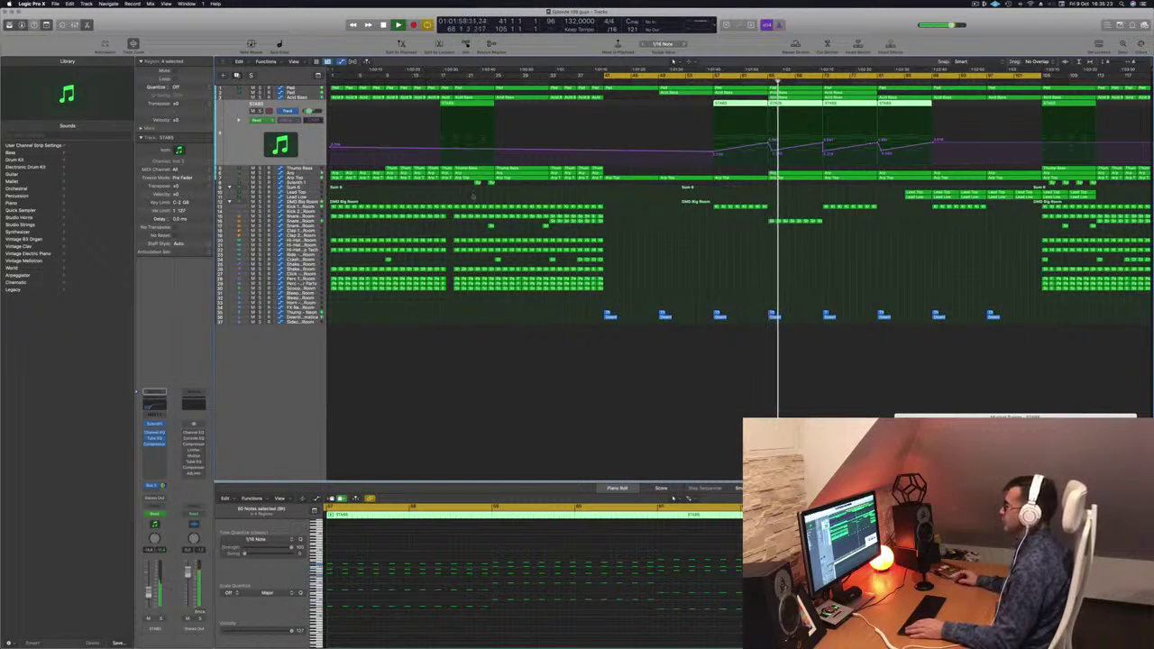
# Duplicate the STABS track and load the Mega Saw Riser With noise channel strip setting on the copy.
pyautogui.press('super+d')
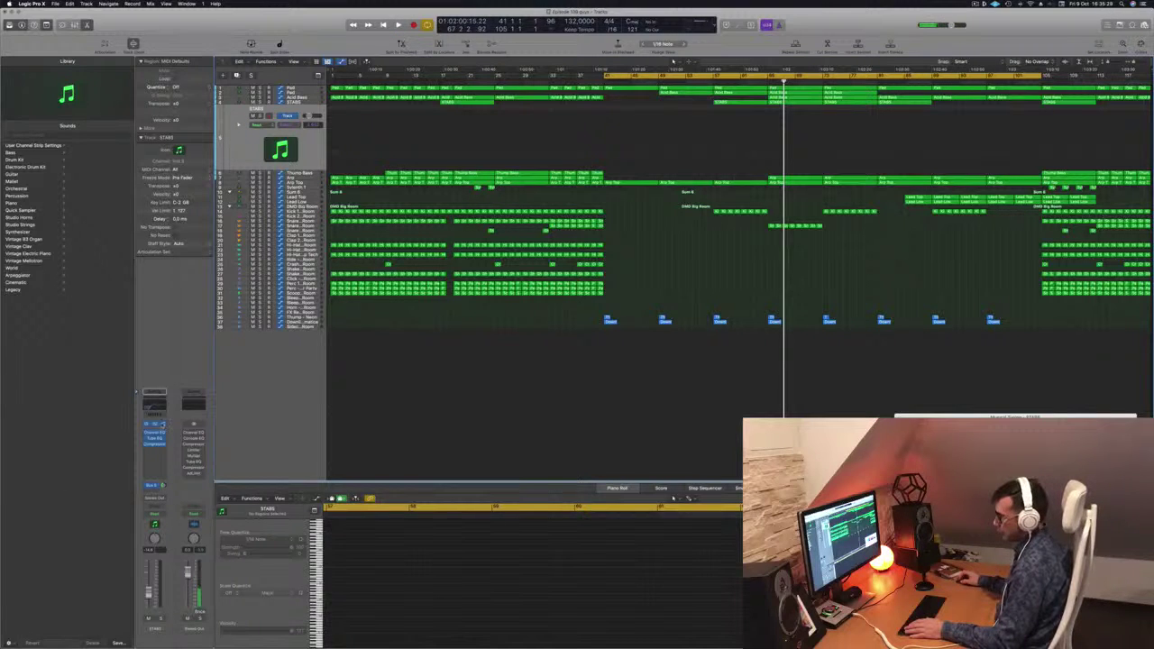
pyautogui.click(162, 424)
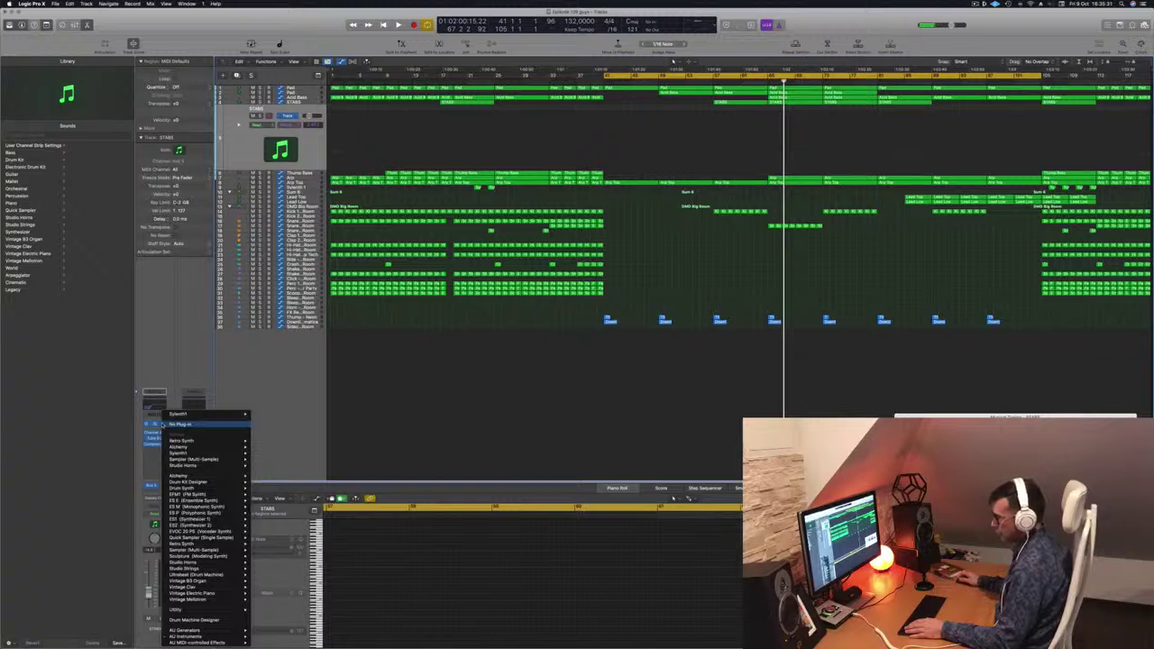
pyautogui.click(141, 393)
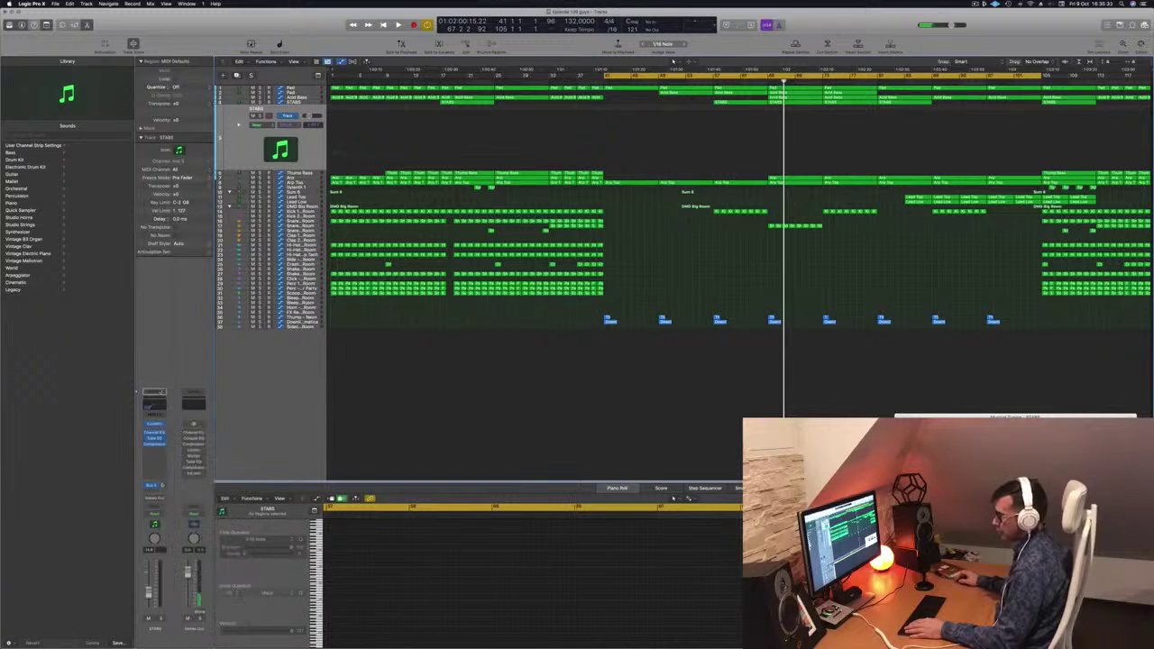
pyautogui.click(155, 394)
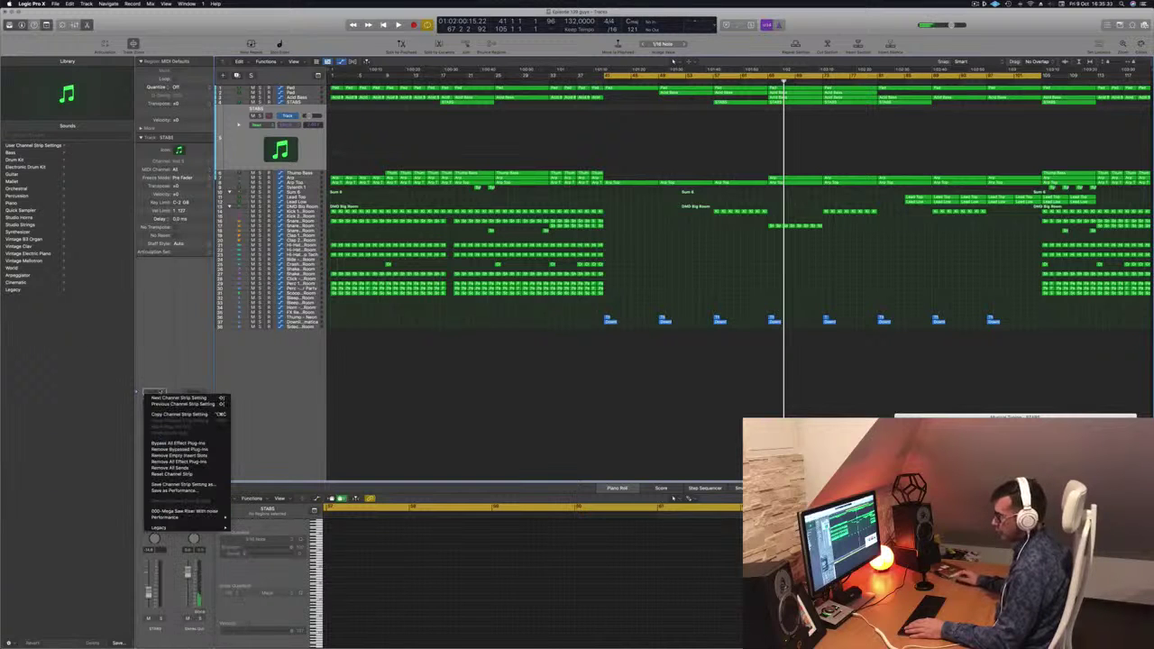
pyautogui.click(197, 512)
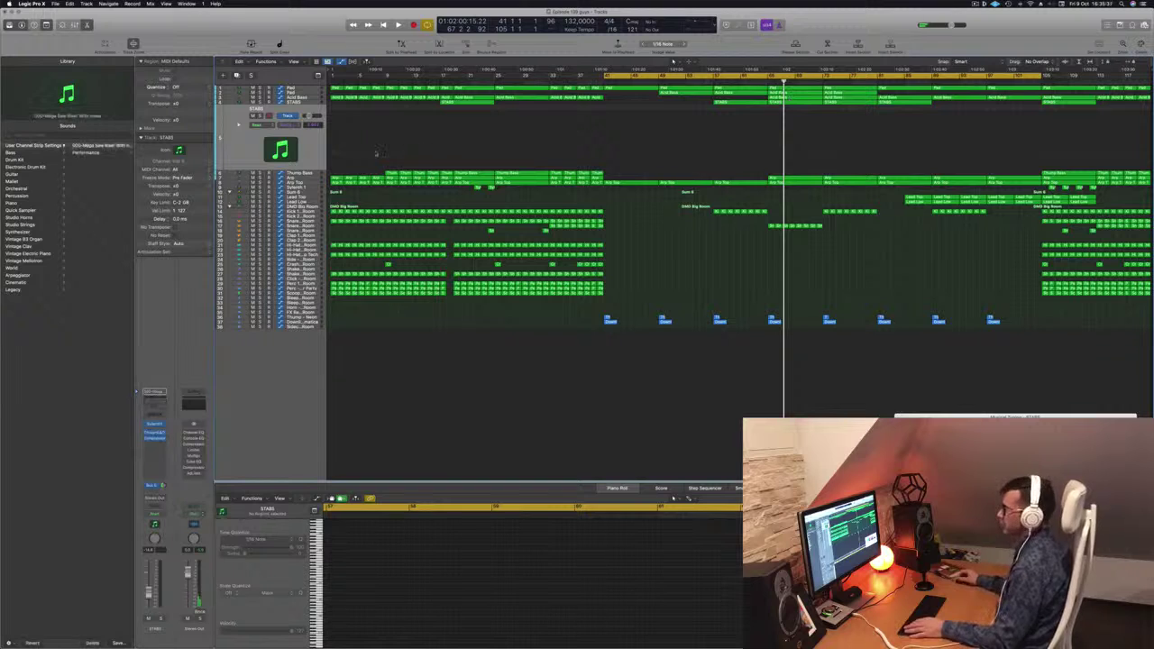
# Copy the Pad track's Acid Bass region at bar 57 to the new STABS track and make it one sustained note spanning bars 57 to 73.
pyautogui.click(797, 103)
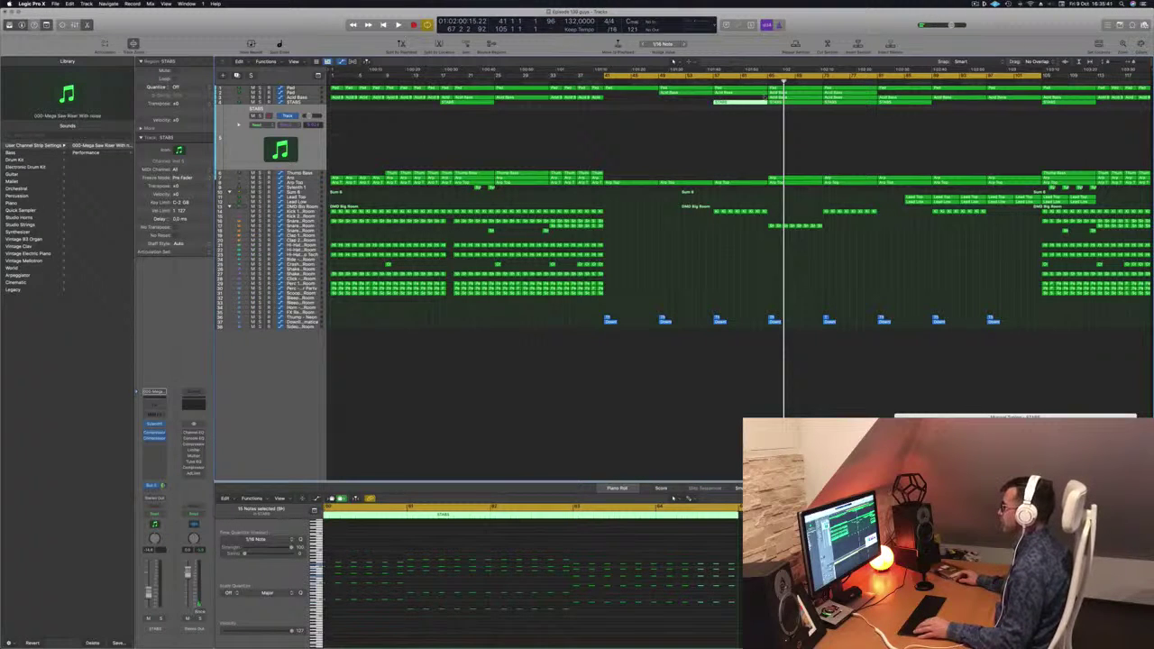
pyautogui.click(745, 93)
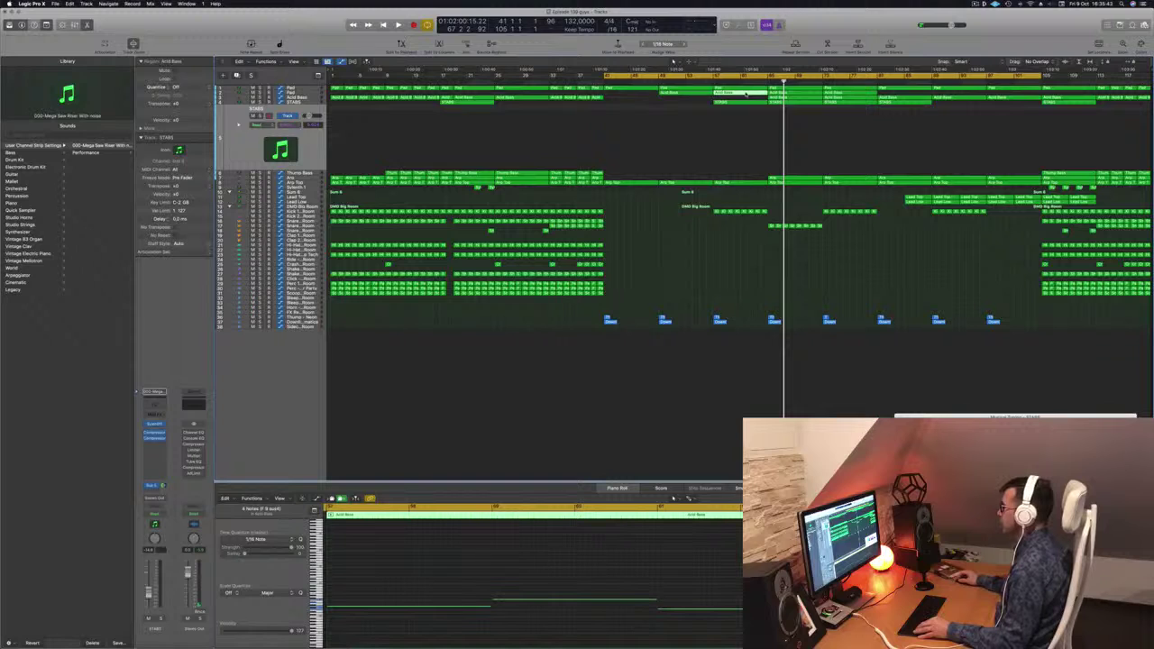
pyautogui.moveTo(745, 94); pyautogui.dragTo(821, 106)
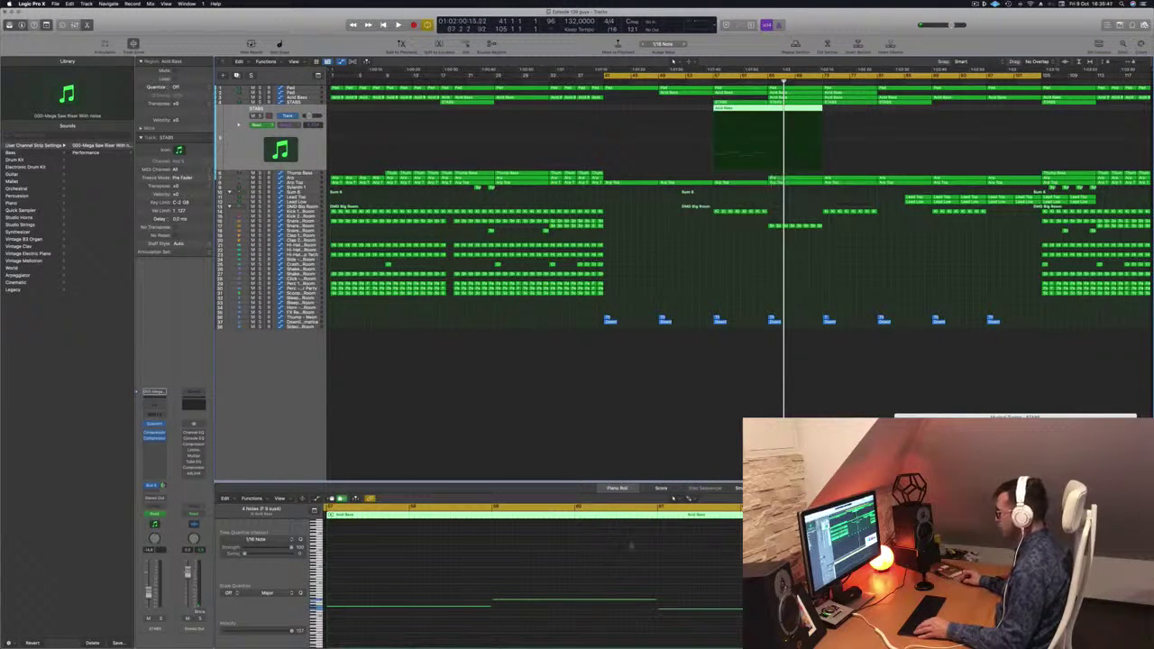
pyautogui.moveTo(583, 559); pyautogui.dragTo(901, 636)
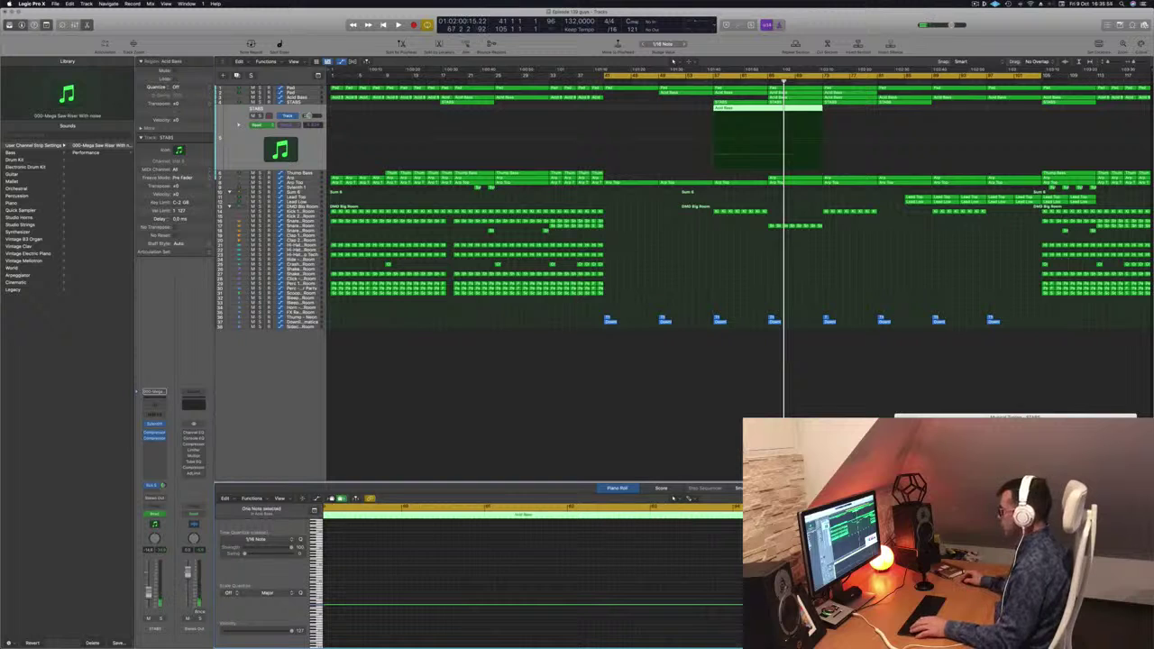
# Play the riser with its Sylenth1 open and lower the new STABS track's volume slightly.
pyautogui.press('space')
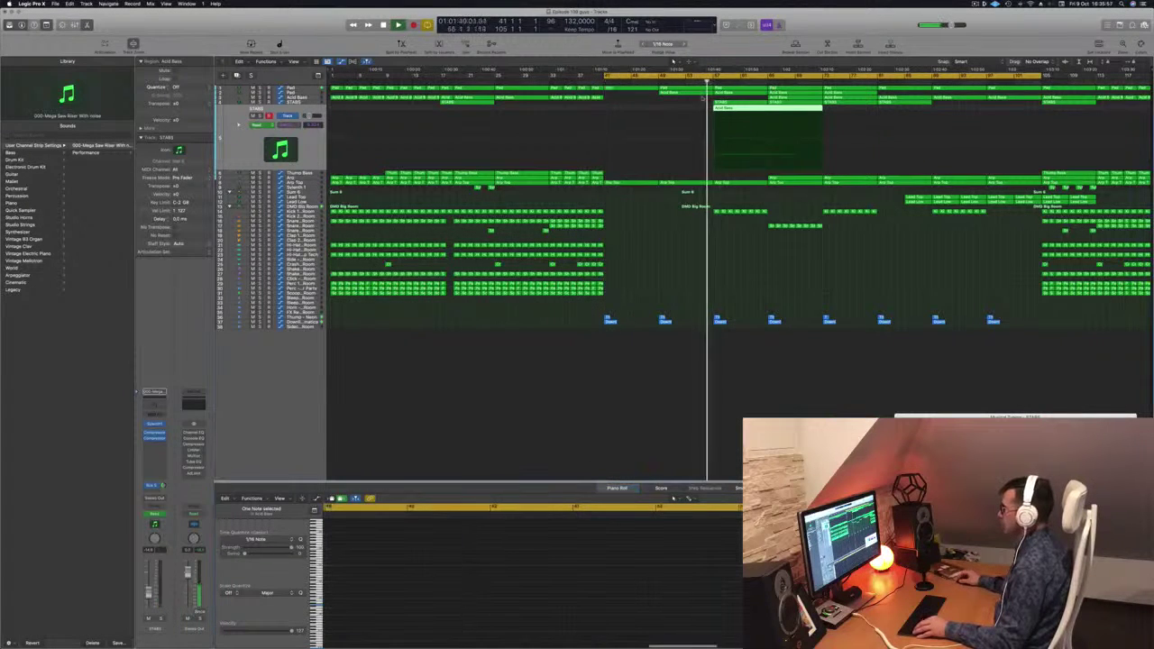
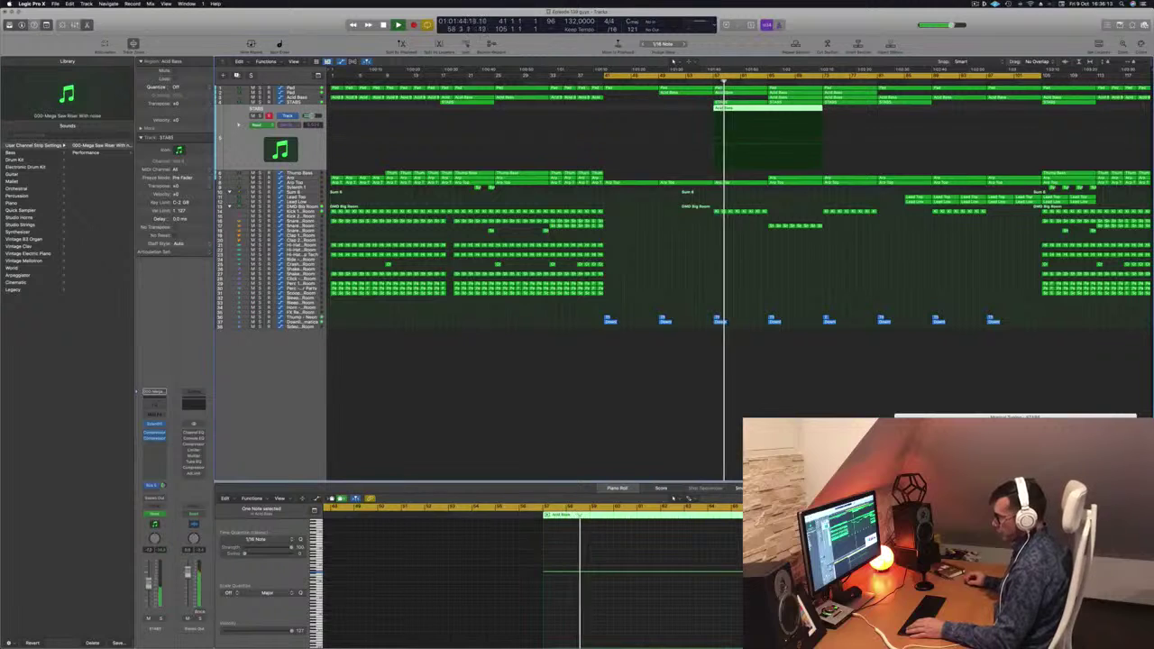
pyautogui.click(155, 423)
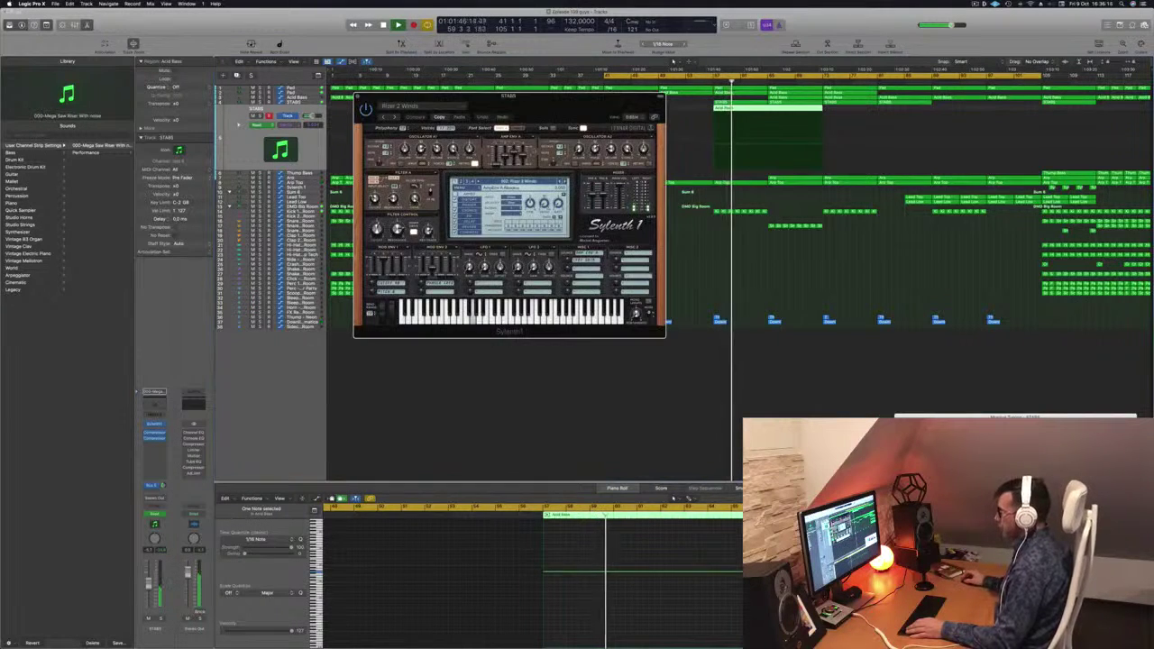
pyautogui.moveTo(599, 97); pyautogui.dragTo(630, 209)
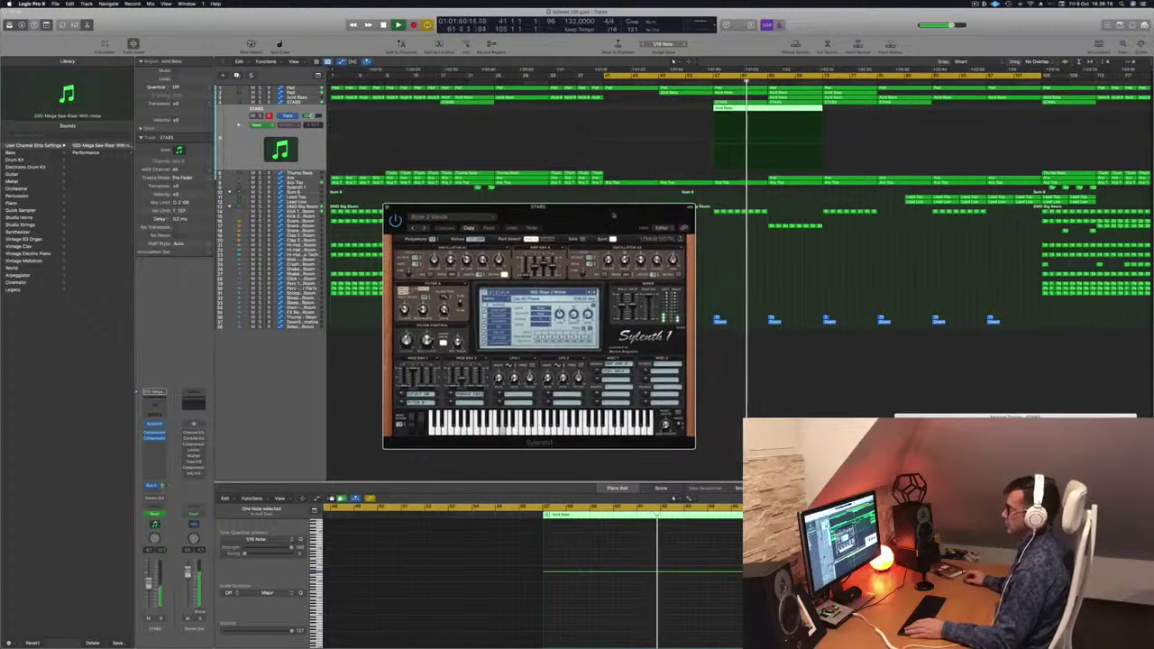
pyautogui.moveTo(148, 583); pyautogui.dragTo(149, 587)
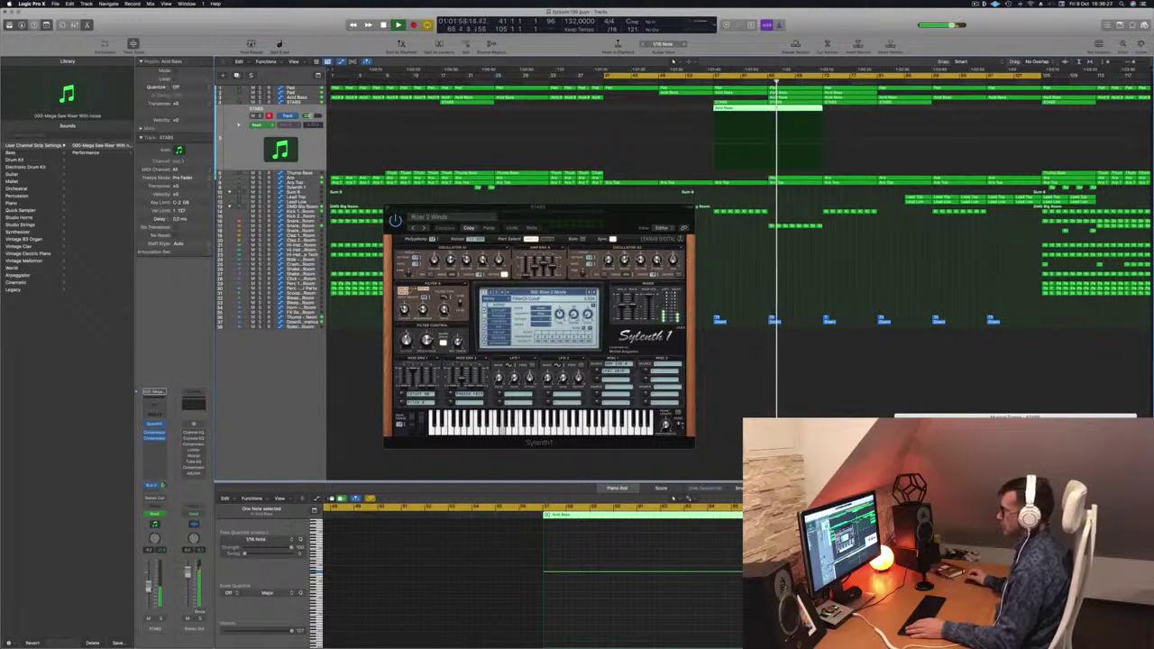
pyautogui.moveTo(576, 213); pyautogui.dragTo(510, 227)
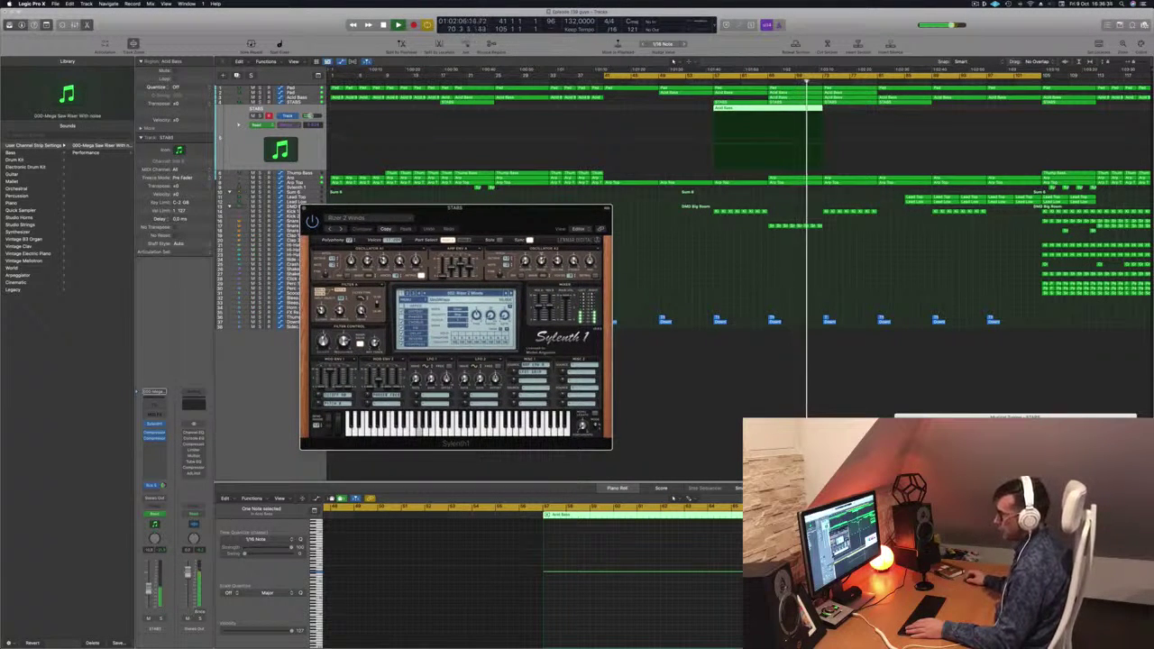
# Add a Channel EQ to the riser track with the low cut enabled and its cutoff raised into the low mids.
pyautogui.click(154, 405)
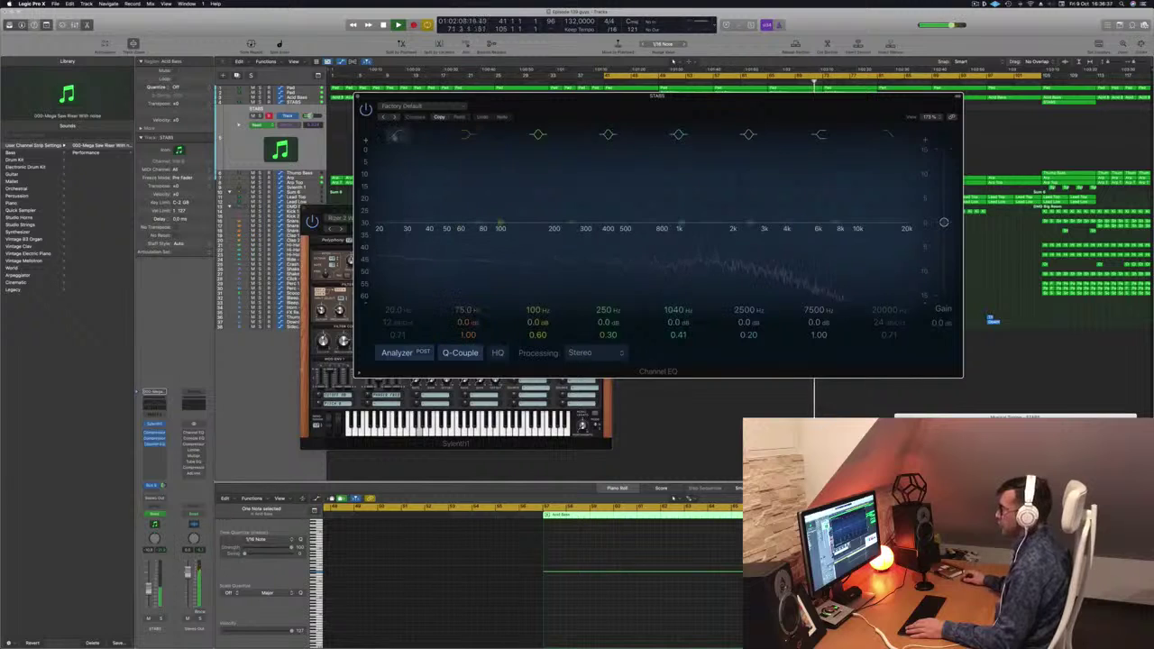
pyautogui.click(395, 136)
pyautogui.moveTo(400, 195); pyautogui.dragTo(605, 188)
pyautogui.click(358, 97)
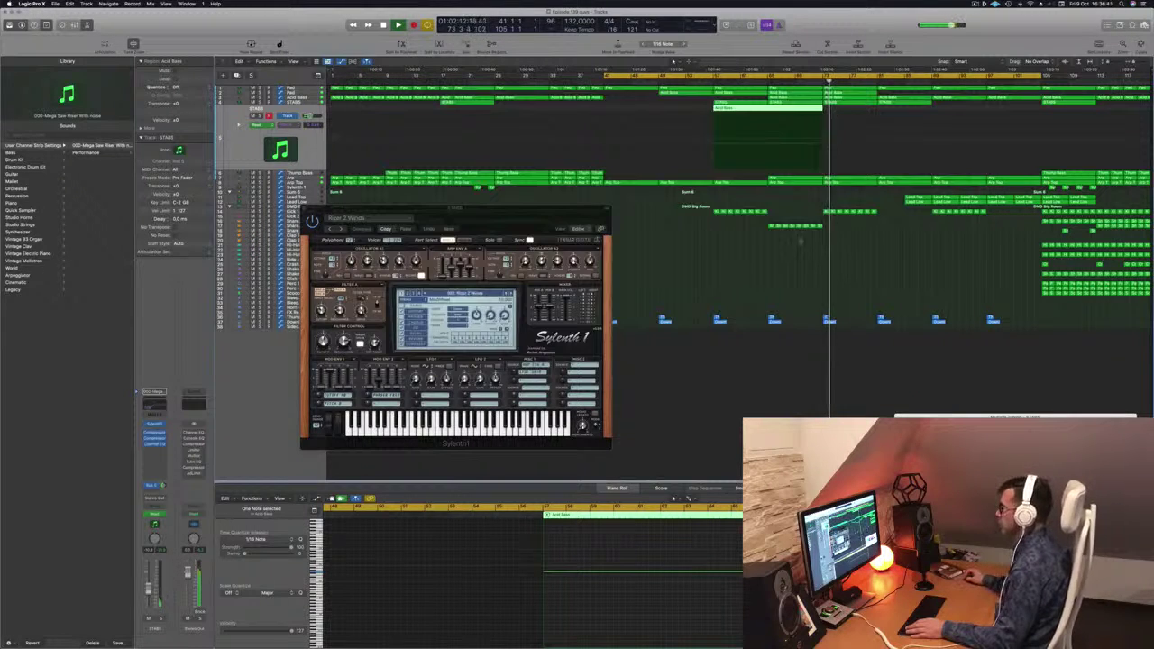
# Load the Riser 6 Modulated Acceleration preset in the riser track's Sylenth1 and audition it from bar 57.
pyautogui.moveTo(535, 216); pyautogui.dragTo(482, 234)
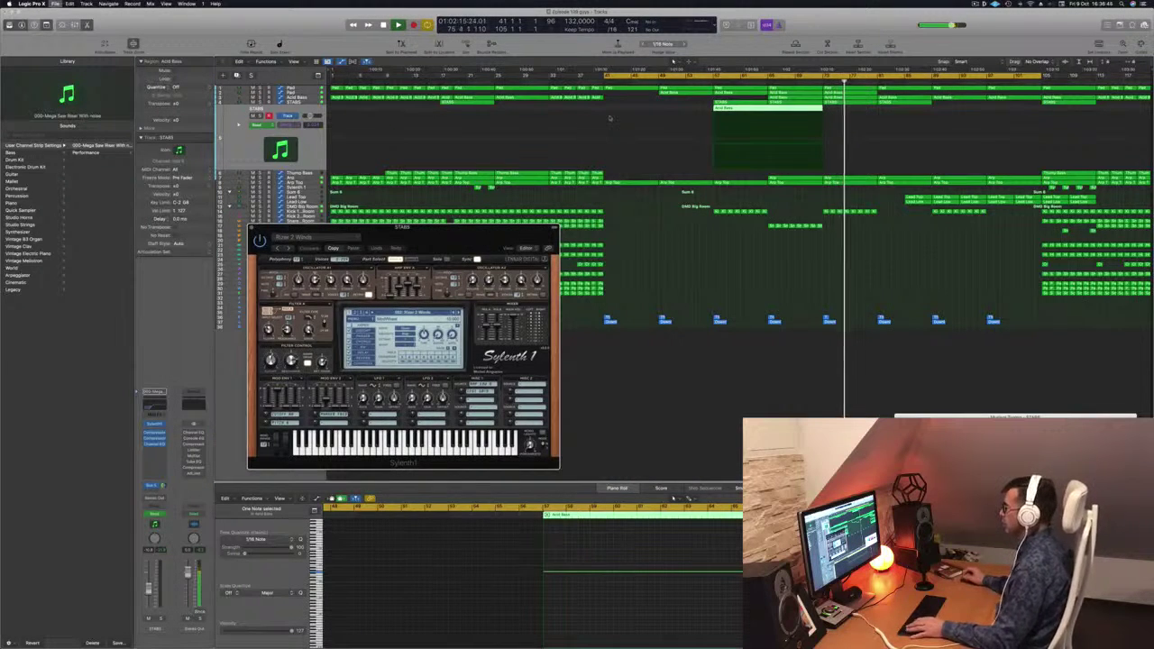
pyautogui.click(712, 81)
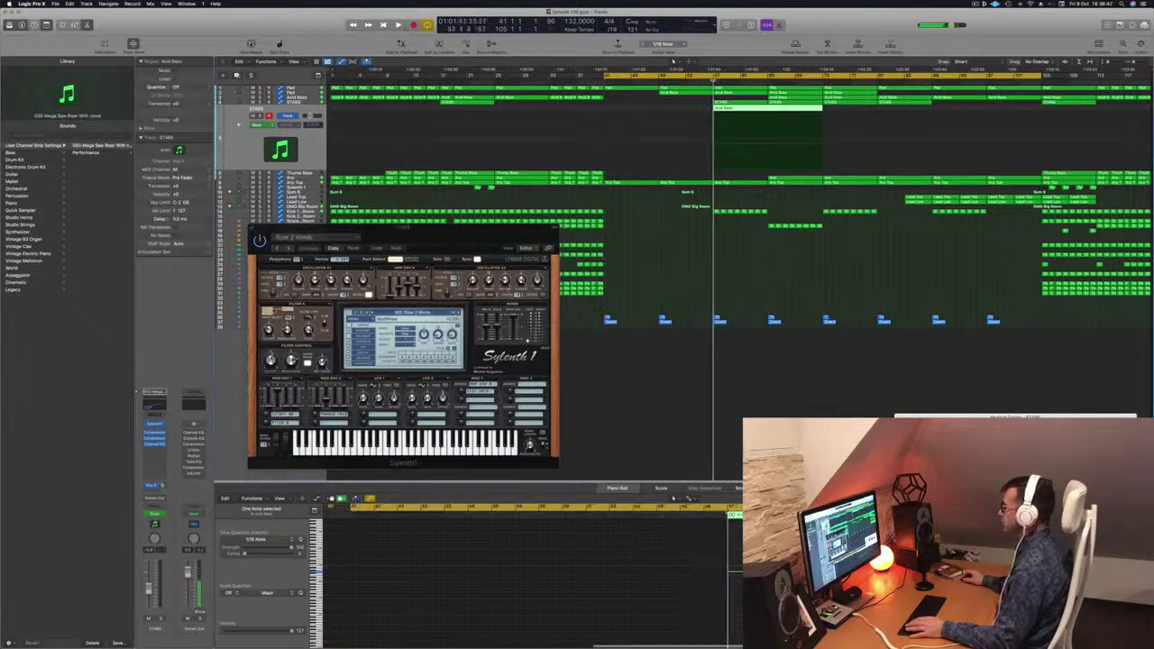
pyautogui.click(421, 312)
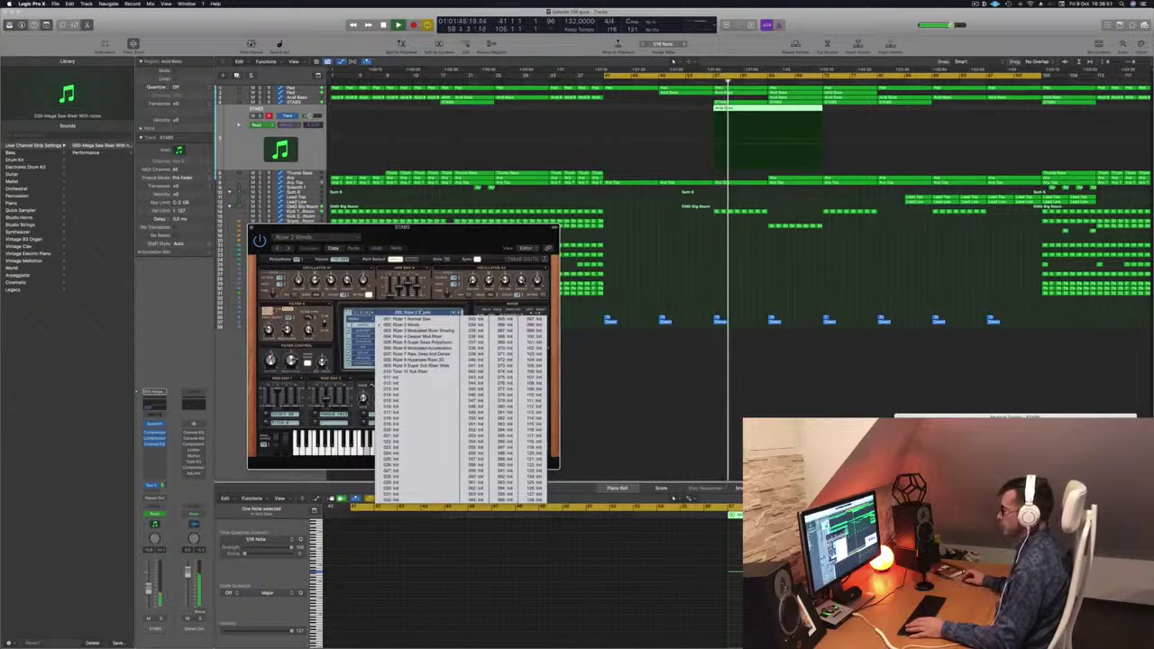
pyautogui.click(419, 347)
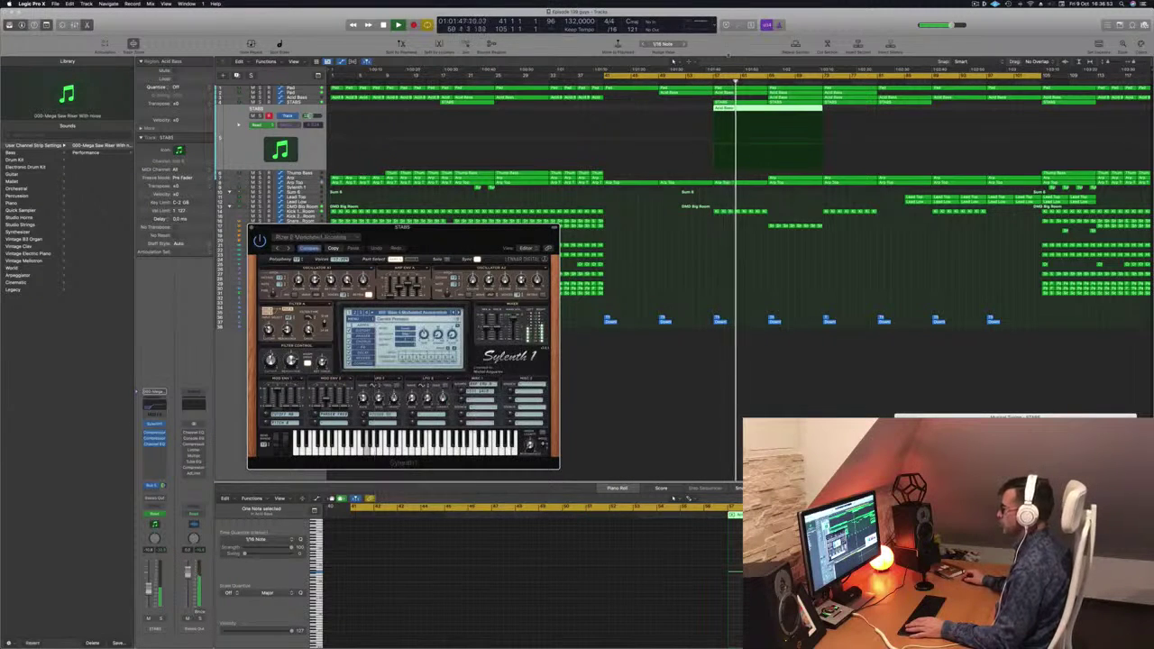
pyautogui.click(711, 74)
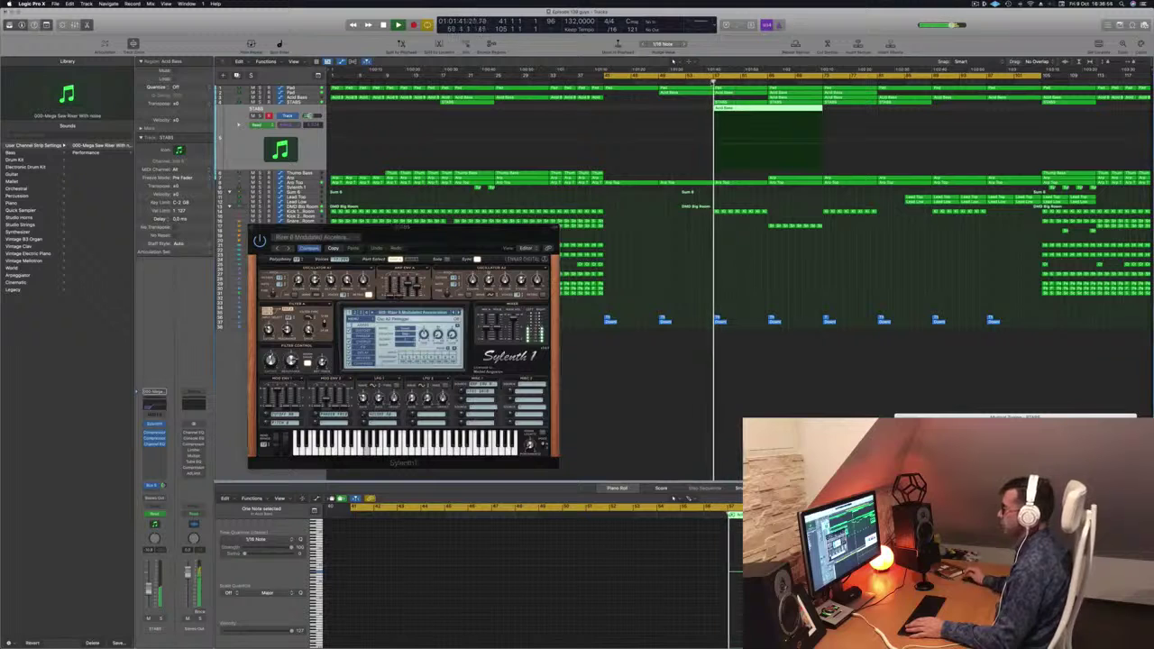
pyautogui.moveTo(464, 234); pyautogui.dragTo(511, 223)
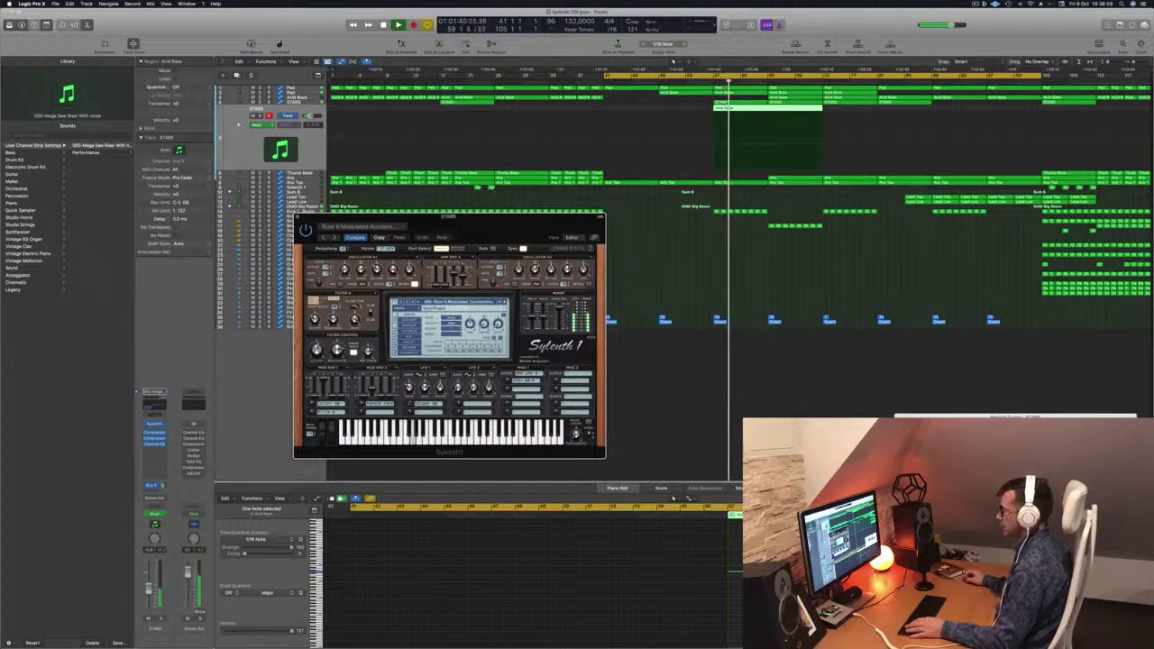
pyautogui.click(253, 145)
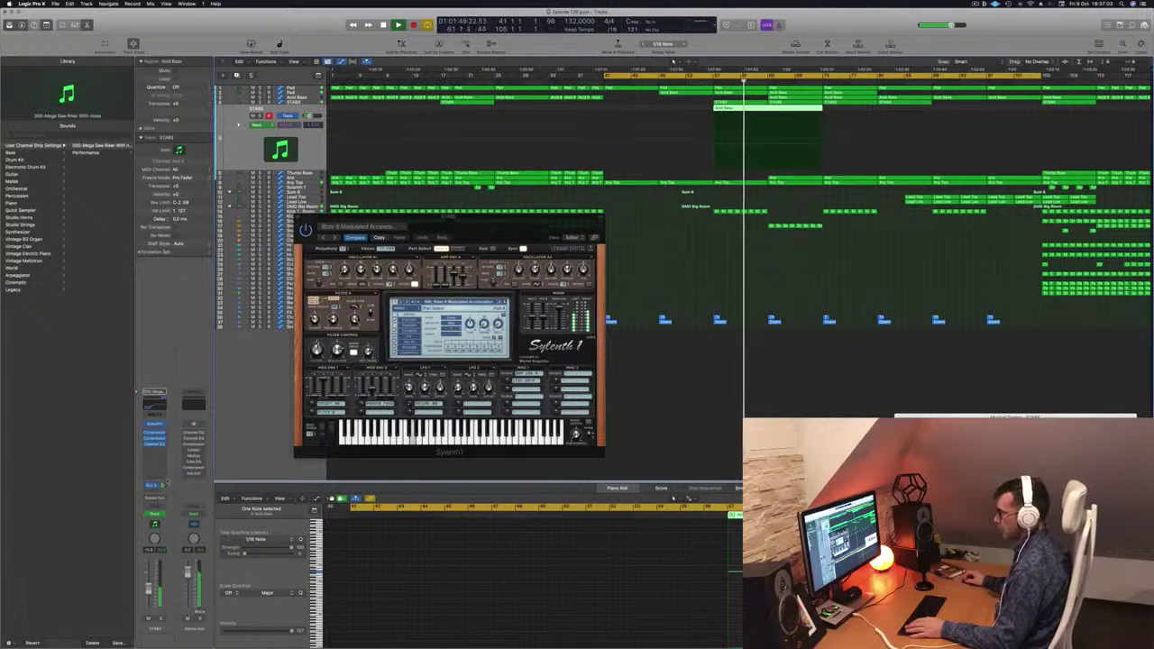
# Raise the riser track's bus send level slightly while the riser plays.
pyautogui.moveTo(165, 486); pyautogui.dragTo(165, 484)
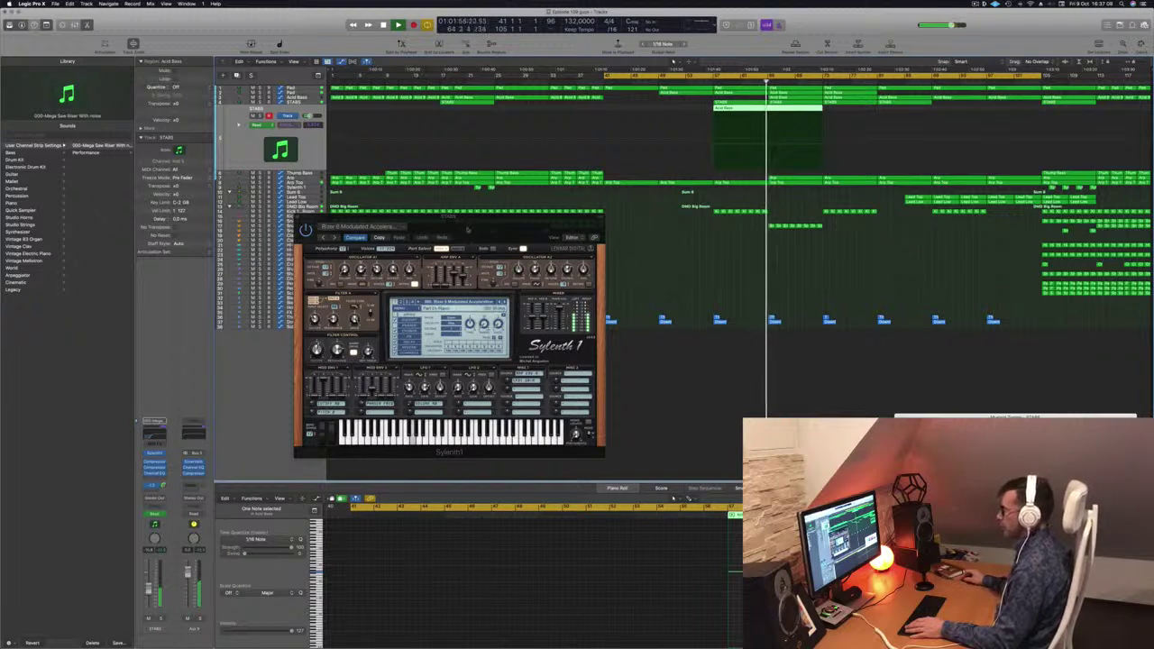
pyautogui.moveTo(467, 229); pyautogui.dragTo(551, 225)
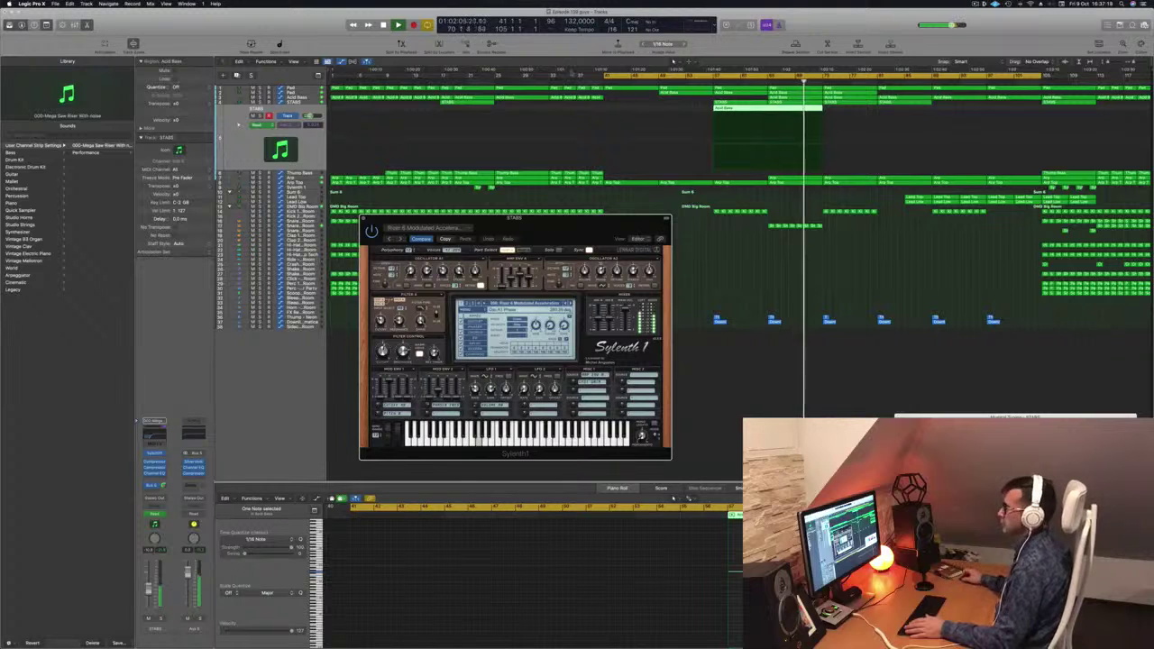
# Duplicate the riser track with its Sylenth1 settings and copy the sustained Acid Bass region onto the new track at bar 73.
pyautogui.click(298, 73)
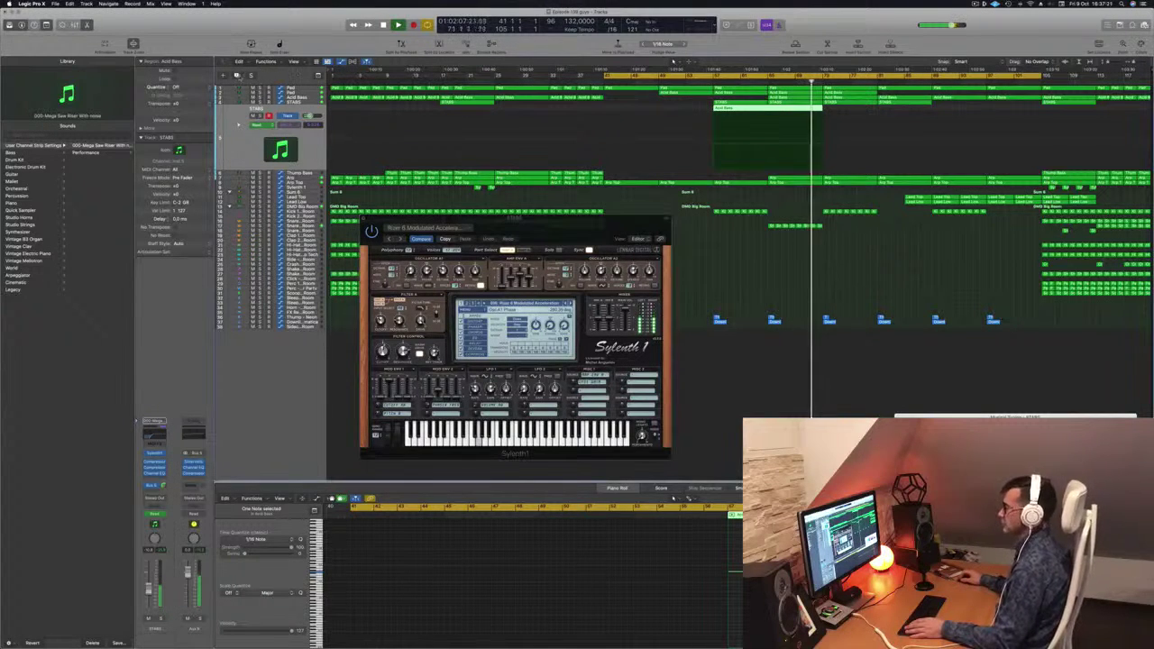
pyautogui.press('super+d')
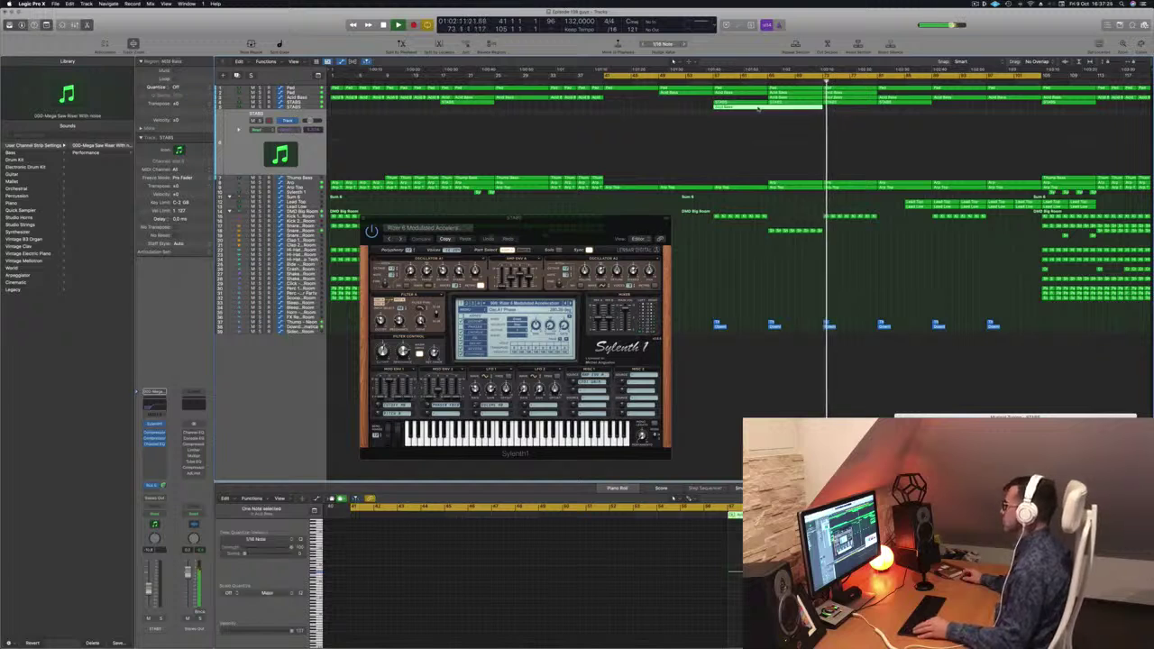
pyautogui.moveTo(758, 108); pyautogui.dragTo(871, 118)
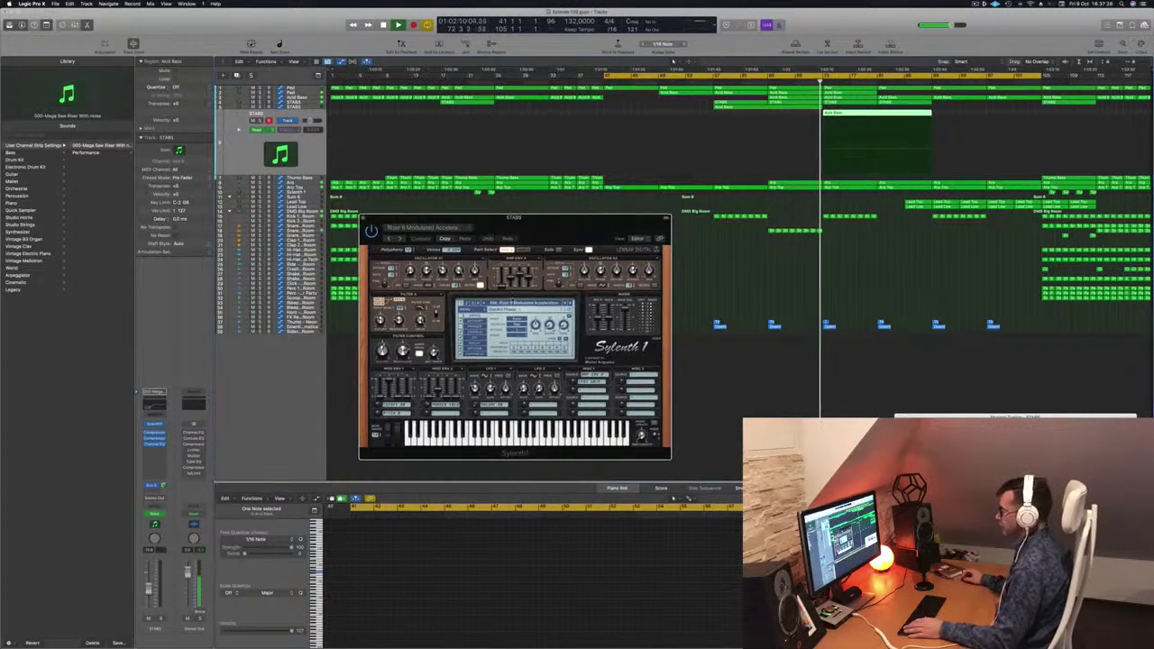
# Try the Tizer 10 Sub Riser preset in the open Sylenth1 and audition the new riser track soloed from bar 73.
pyautogui.click(518, 303)
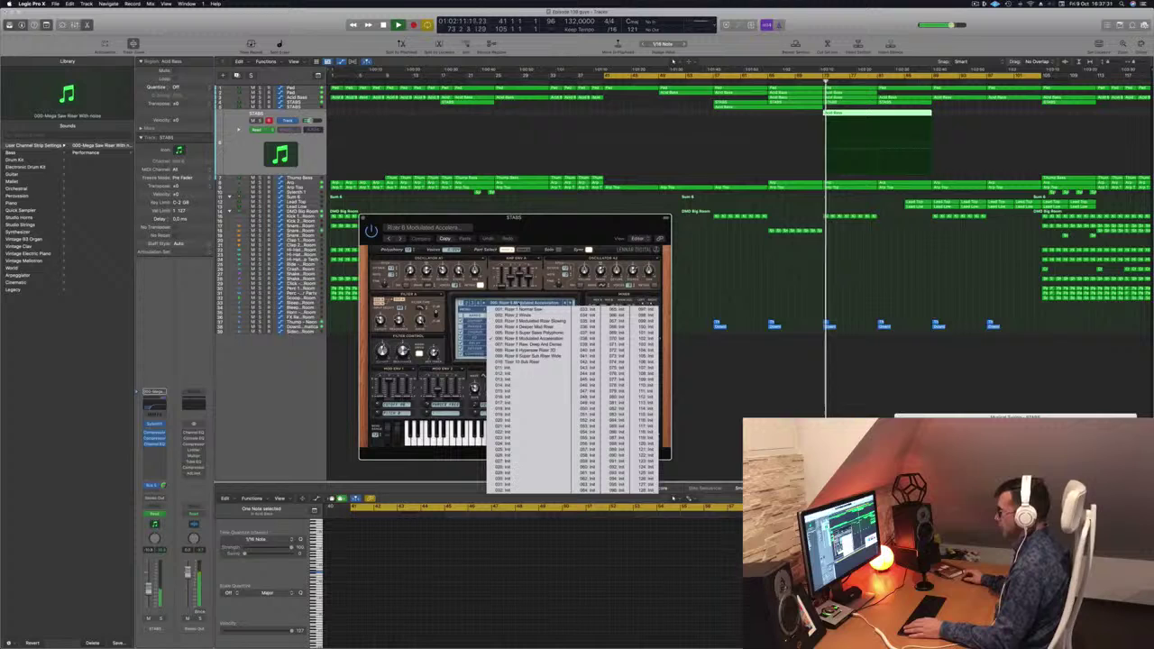
pyautogui.click(530, 361)
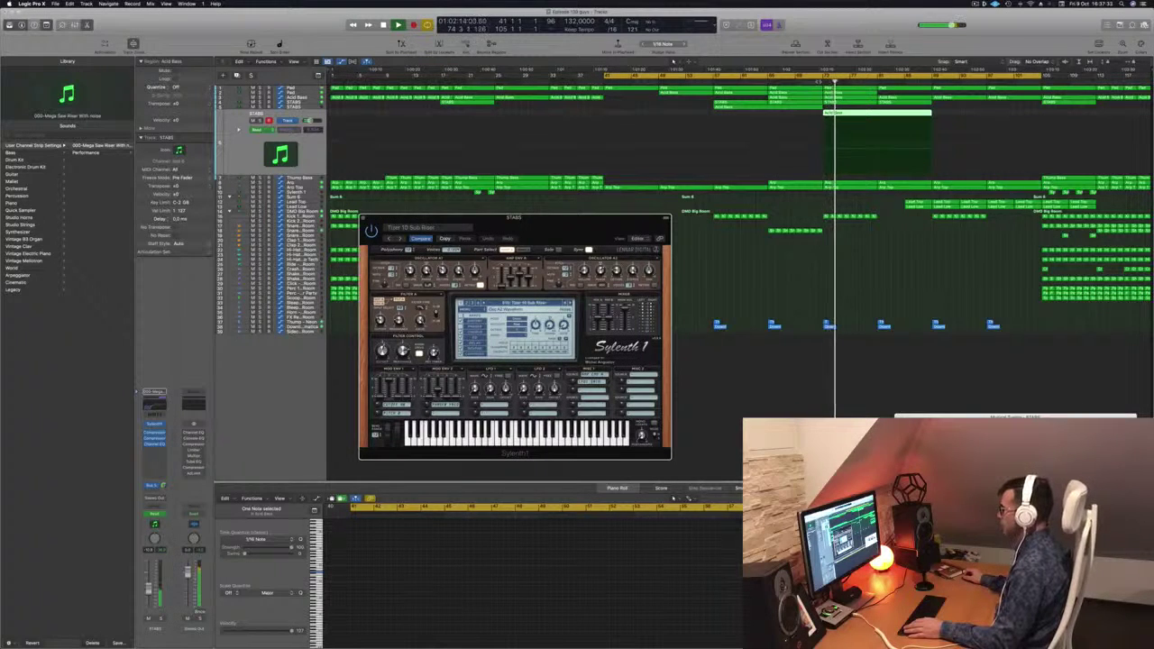
pyautogui.click(816, 82)
pyautogui.moveTo(626, 230); pyautogui.dragTo(631, 221)
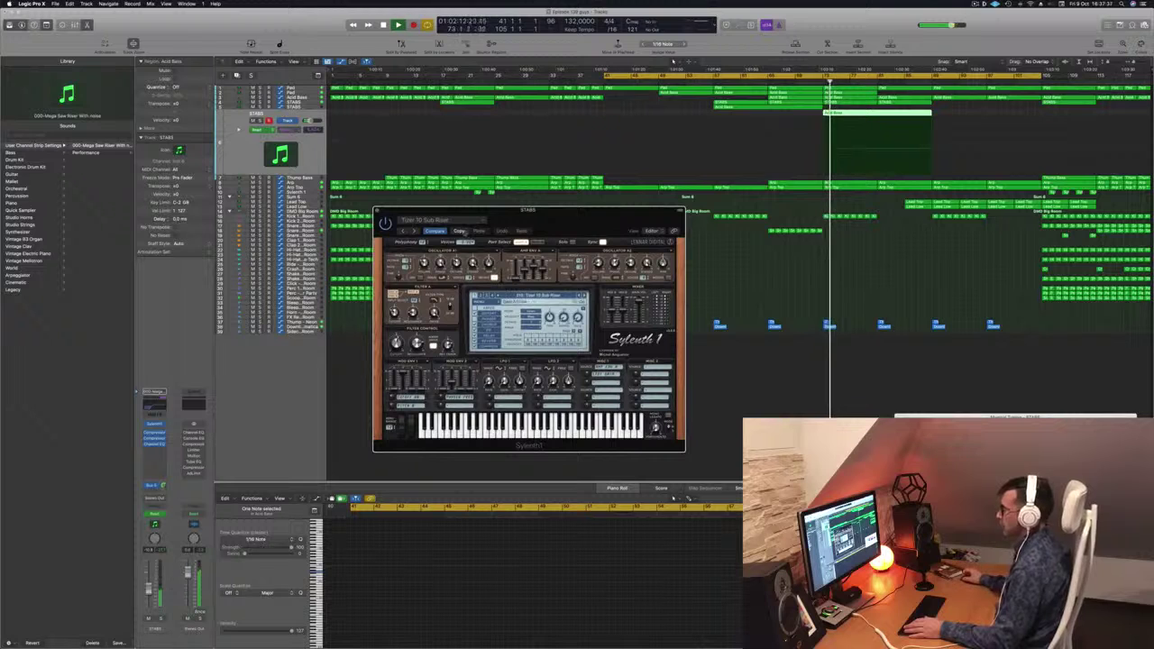
pyautogui.hotkey('ctrl', 's')
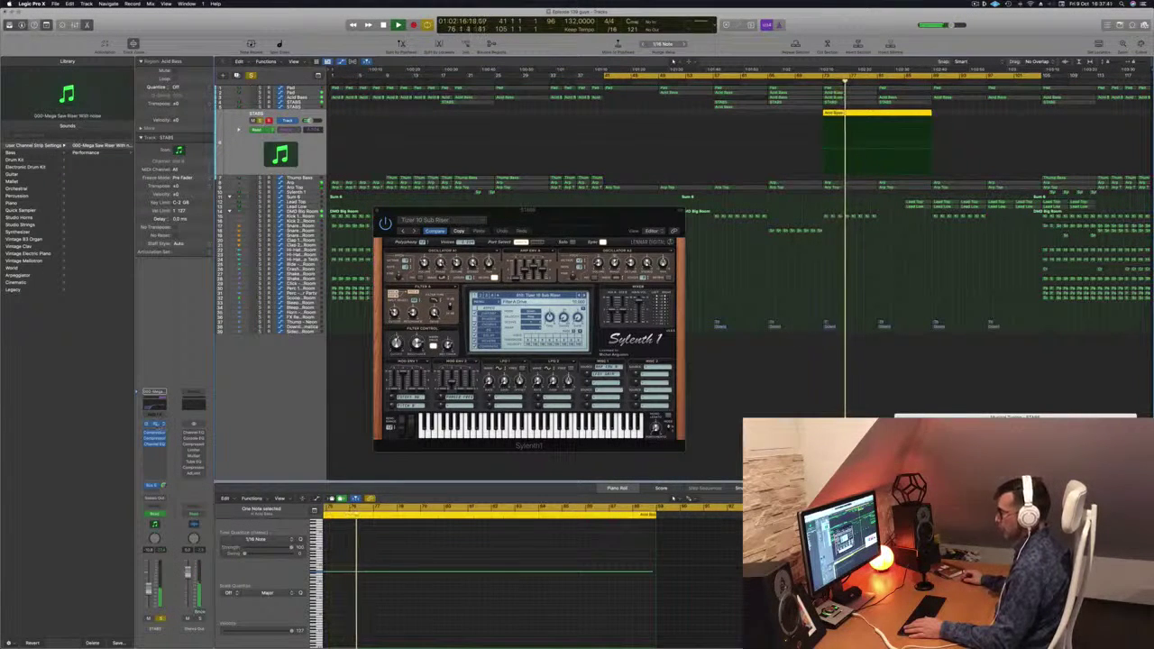
# Open the duplicated riser track's own Sylenth1 and restore the first riser's instance to the Riser 6 Modulated Acceleration preset.
pyautogui.click(156, 425)
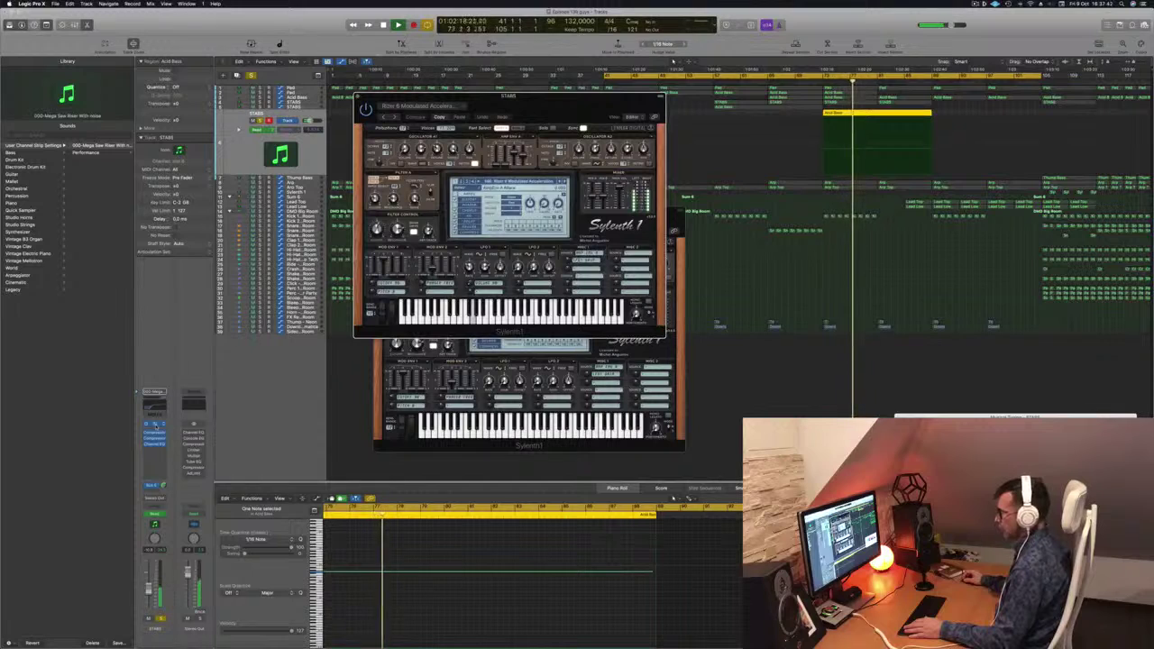
pyautogui.moveTo(505, 97); pyautogui.dragTo(825, 129)
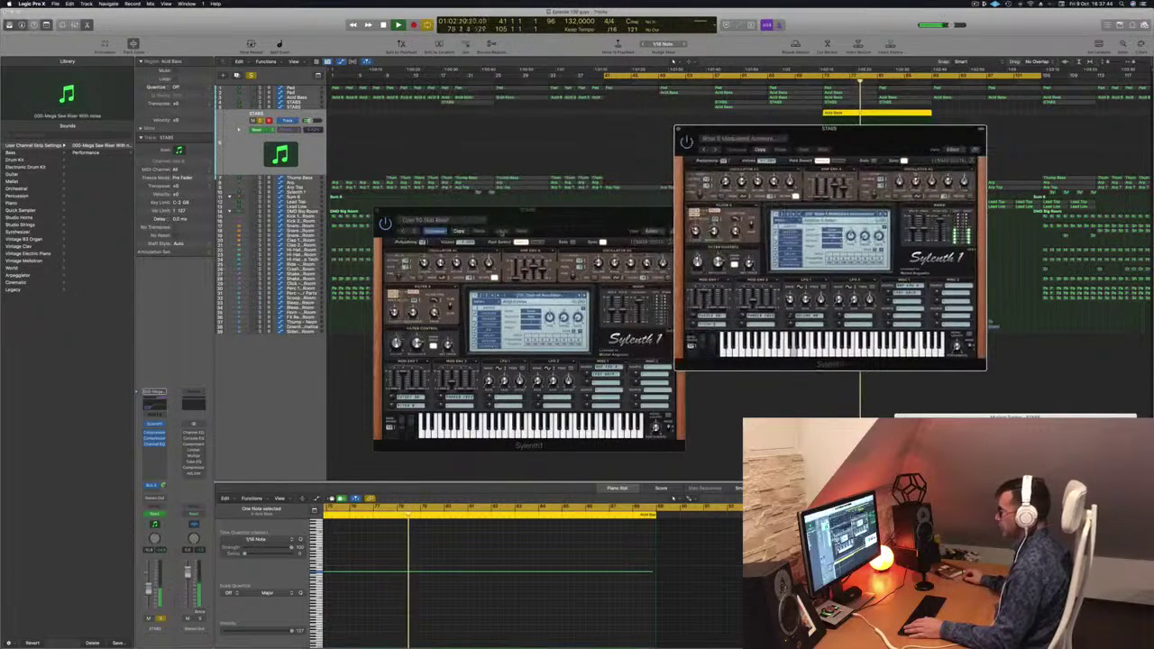
pyautogui.click(502, 231)
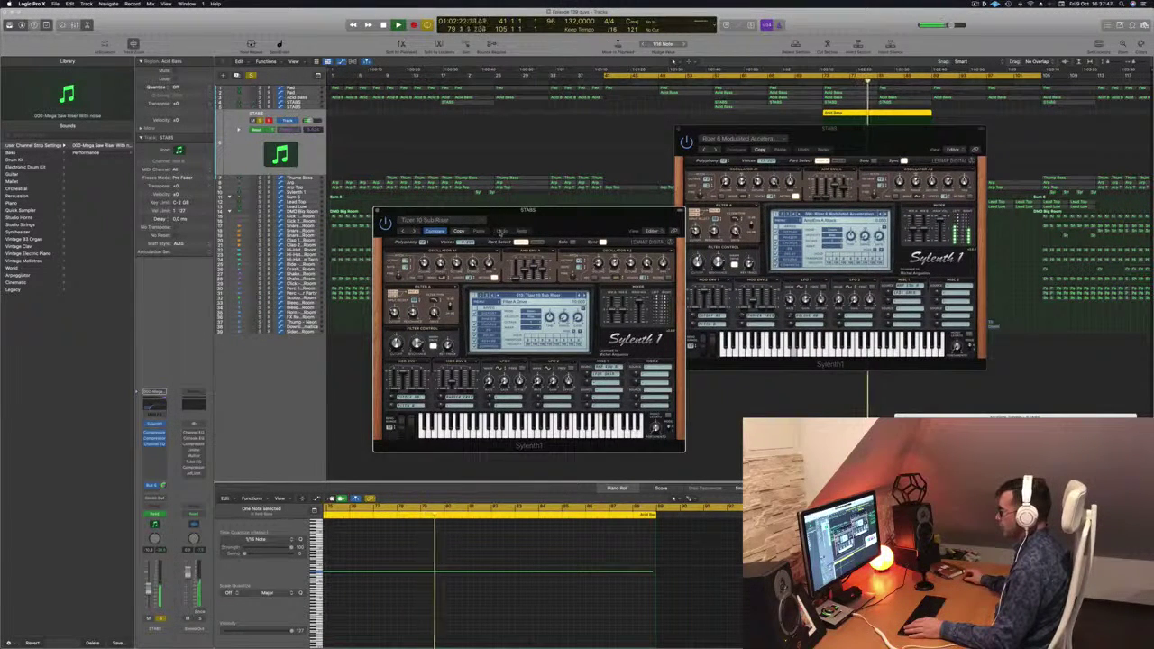
pyautogui.moveTo(536, 217); pyautogui.dragTo(521, 215)
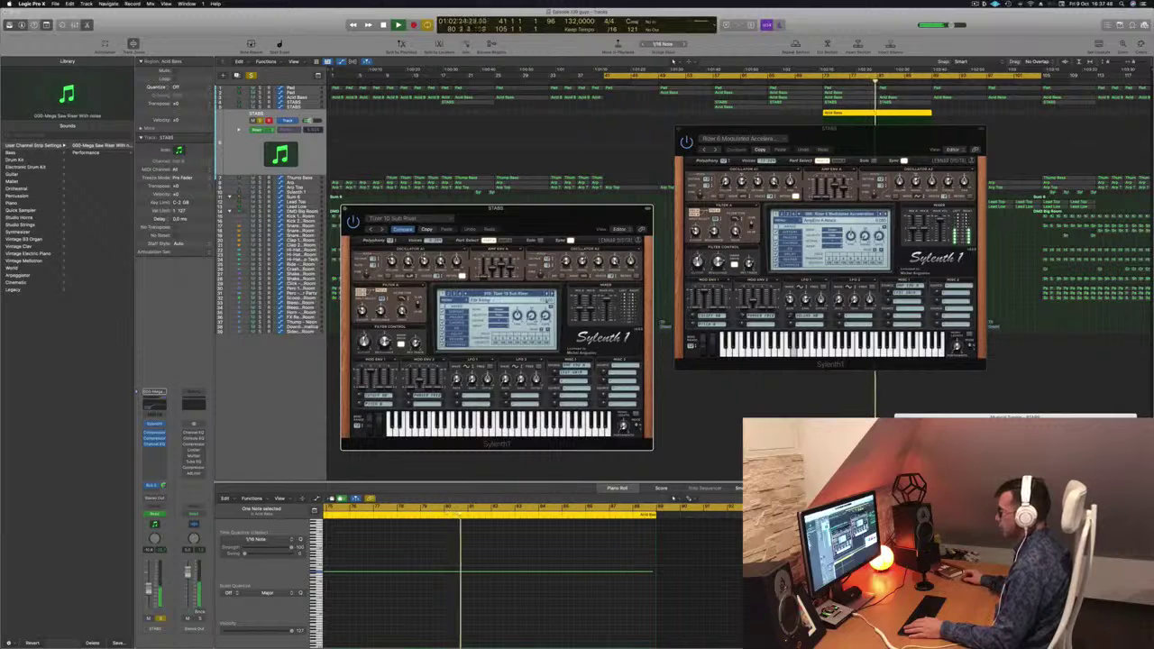
pyautogui.click(503, 293)
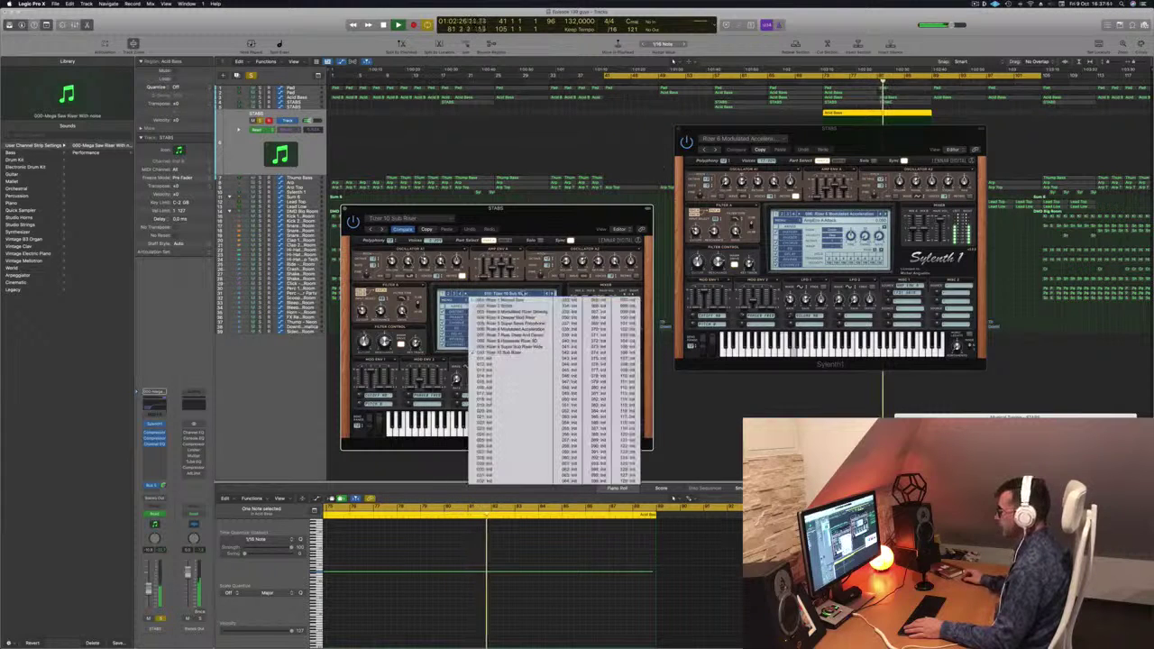
pyautogui.click(510, 328)
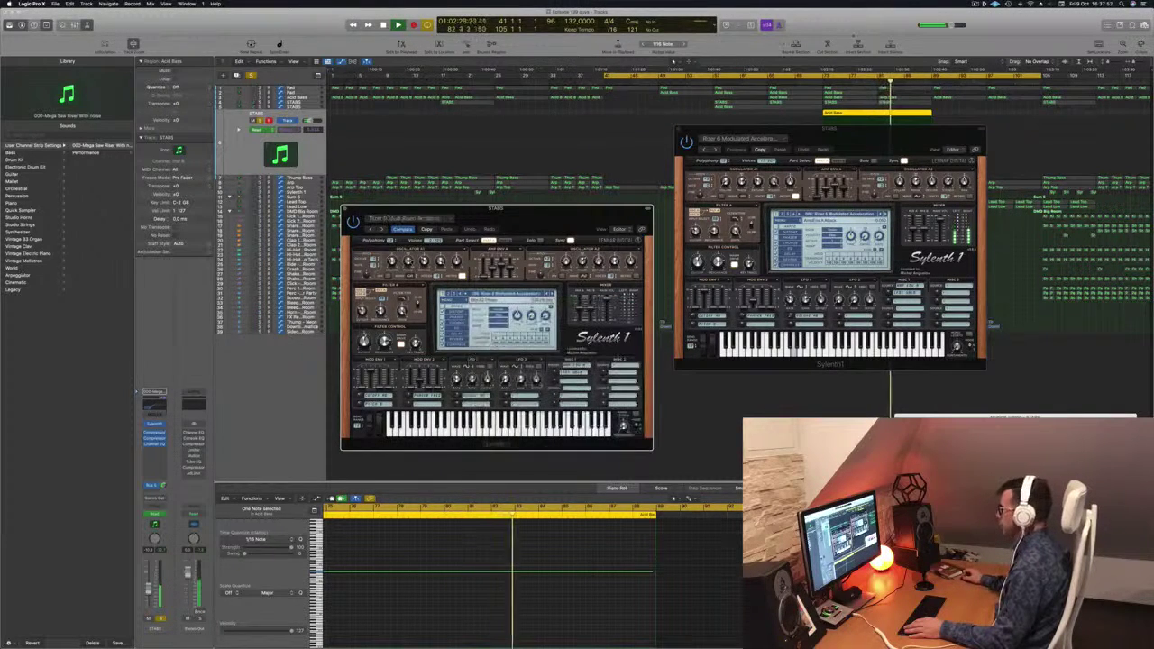
pyautogui.click(344, 210)
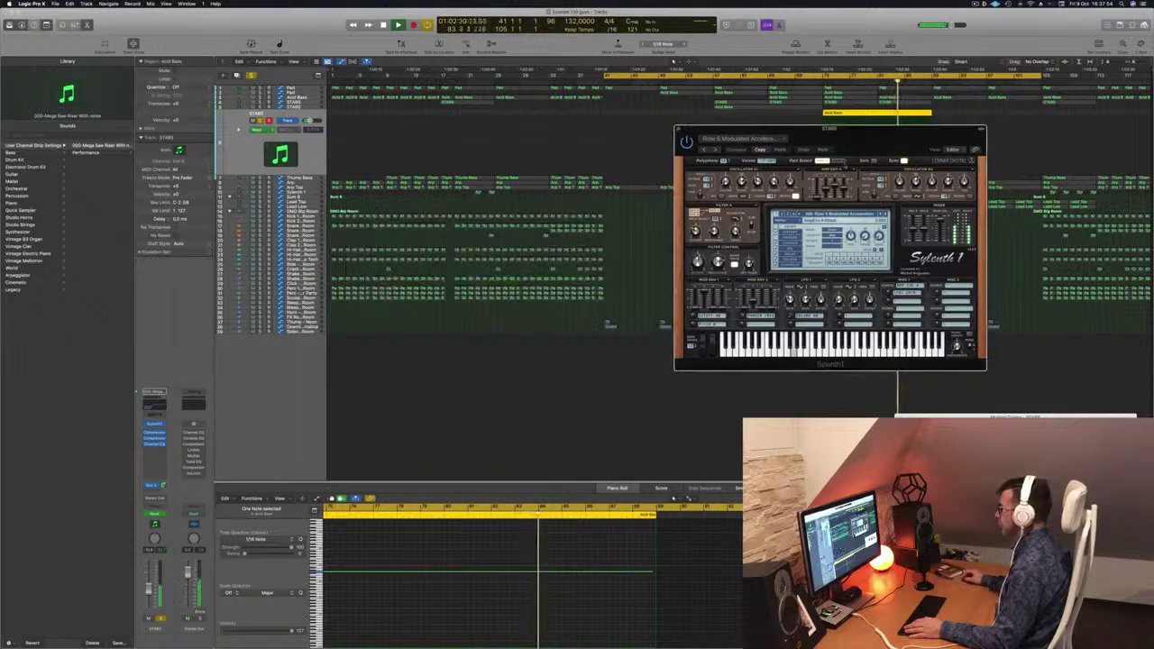
# Load the Tizer 10 Sub Riser preset in the duplicated track's Sylenth1 and audition it from bar 73, first soloed and in the full mix.
pyautogui.moveTo(793, 129); pyautogui.dragTo(539, 169)
pyautogui.click(604, 255)
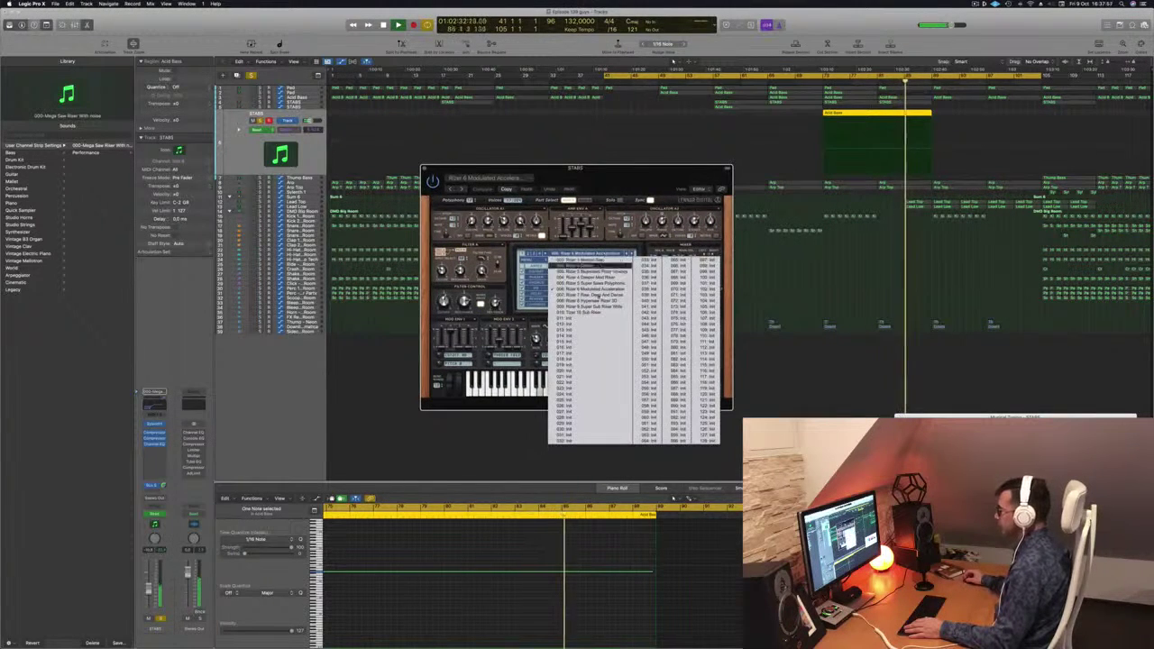
pyautogui.click(595, 313)
pyautogui.click(823, 83)
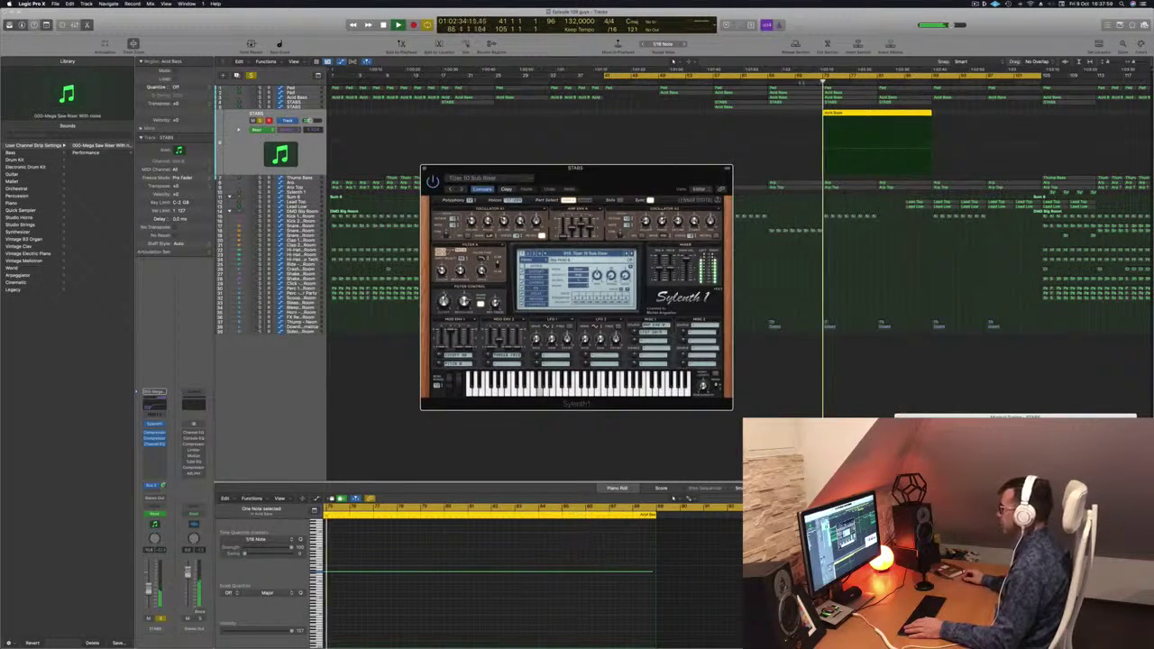
pyautogui.moveTo(595, 168); pyautogui.dragTo(786, 256)
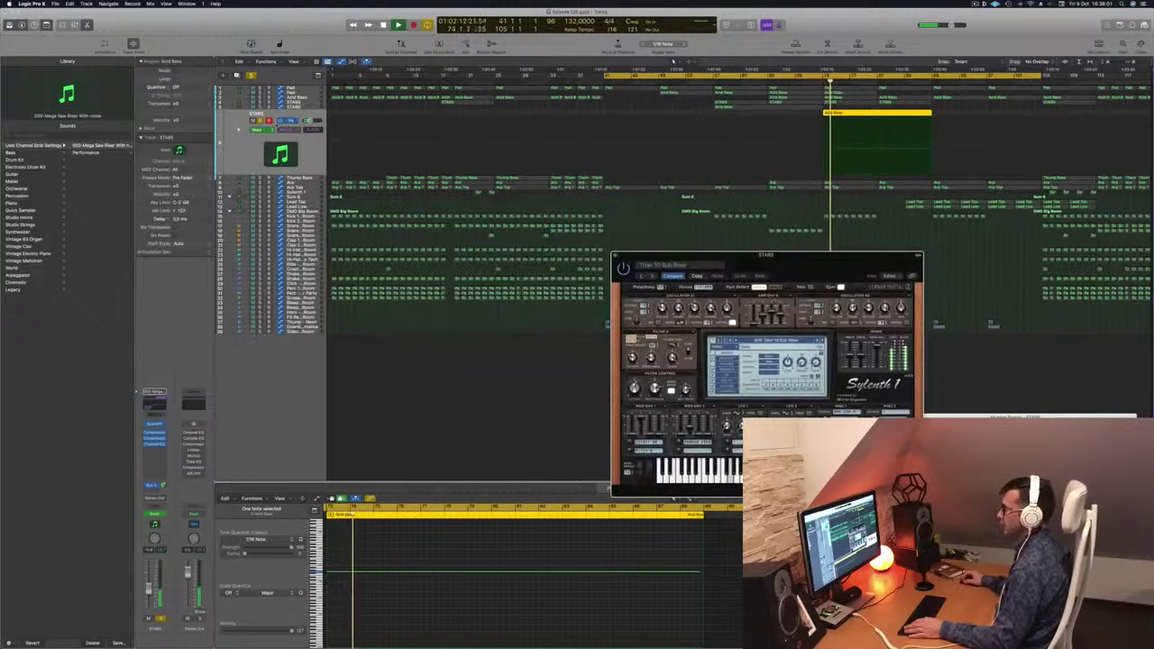
pyautogui.press('super+a')
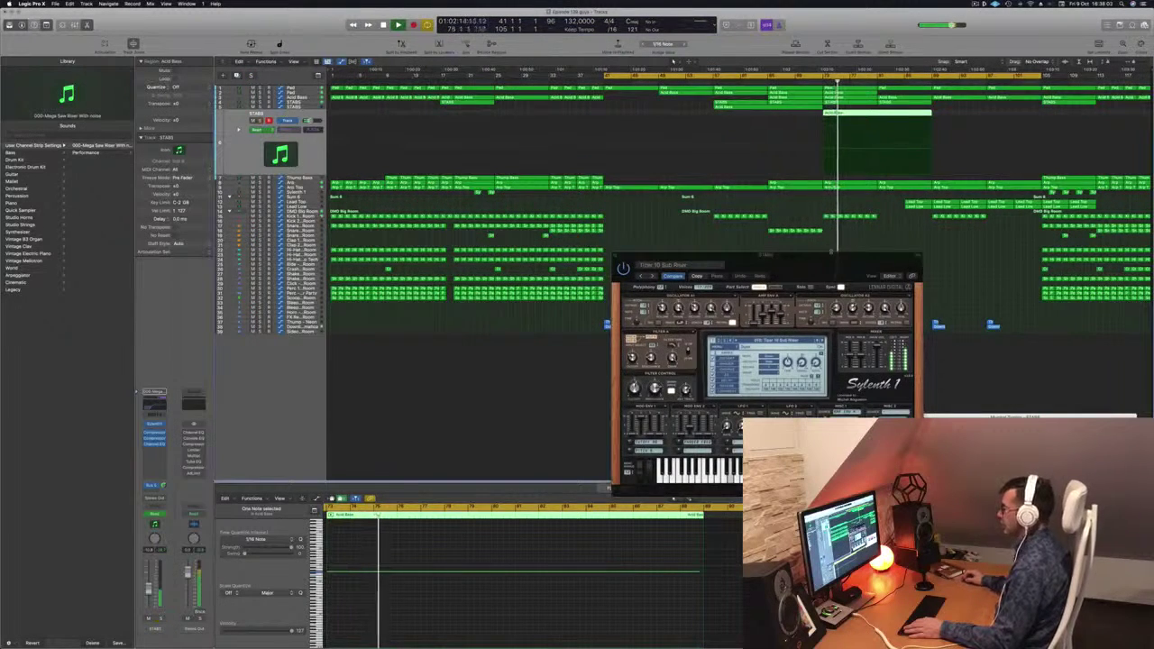
pyautogui.moveTo(831, 253); pyautogui.dragTo(604, 224)
pyautogui.click(391, 225)
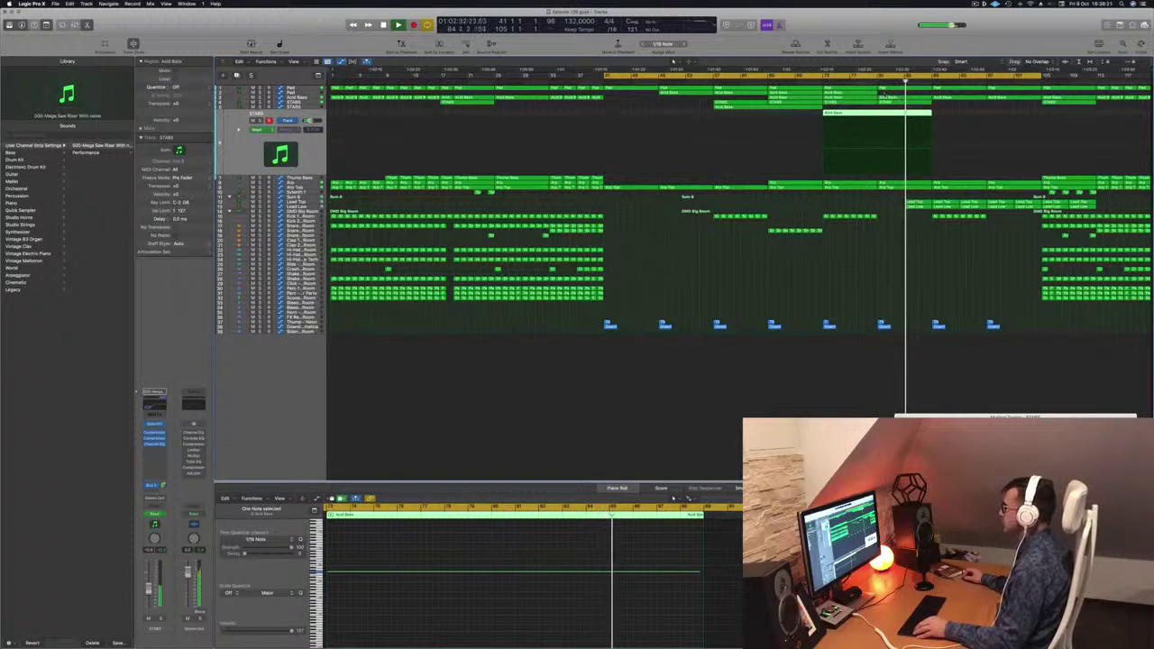
# Delete the Lead Top and Lead Low regions between bars 85 and 89 and add kick regions from bar 89 to 97.
pyautogui.moveTo(904, 109); pyautogui.dragTo(963, 107)
pyautogui.moveTo(896, 202); pyautogui.dragTo(913, 207)
pyautogui.press('Delete')
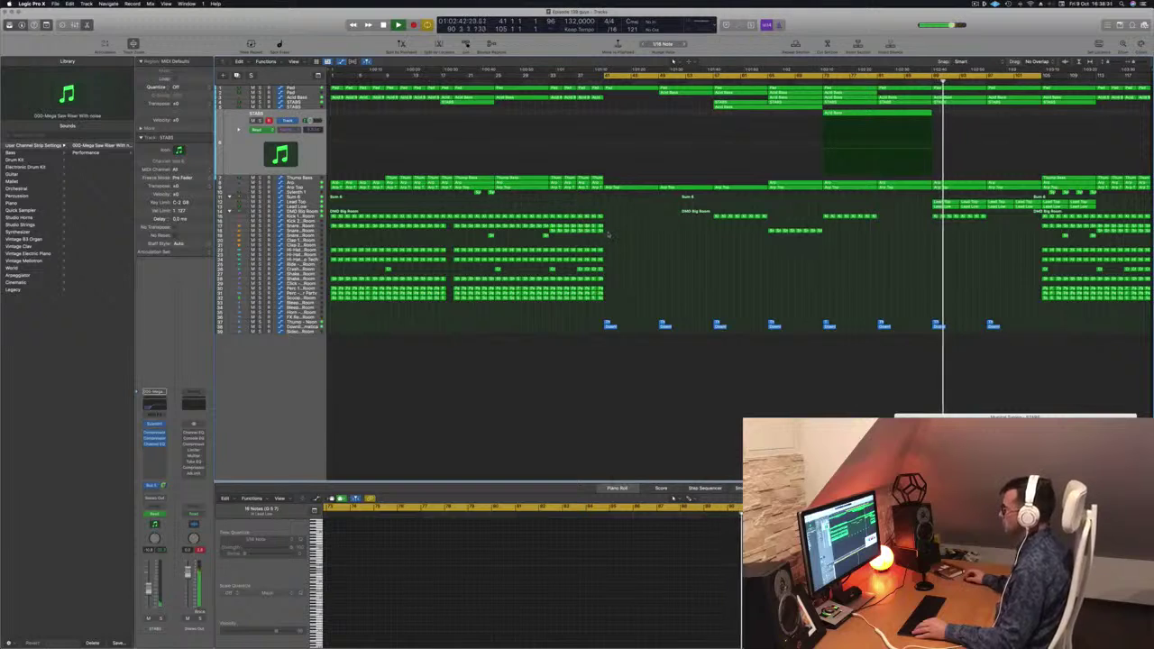
# Copy the row of snare regions at bar 33 to bars 89 and 97 to fill the end of the break.
pyautogui.click(552, 232)
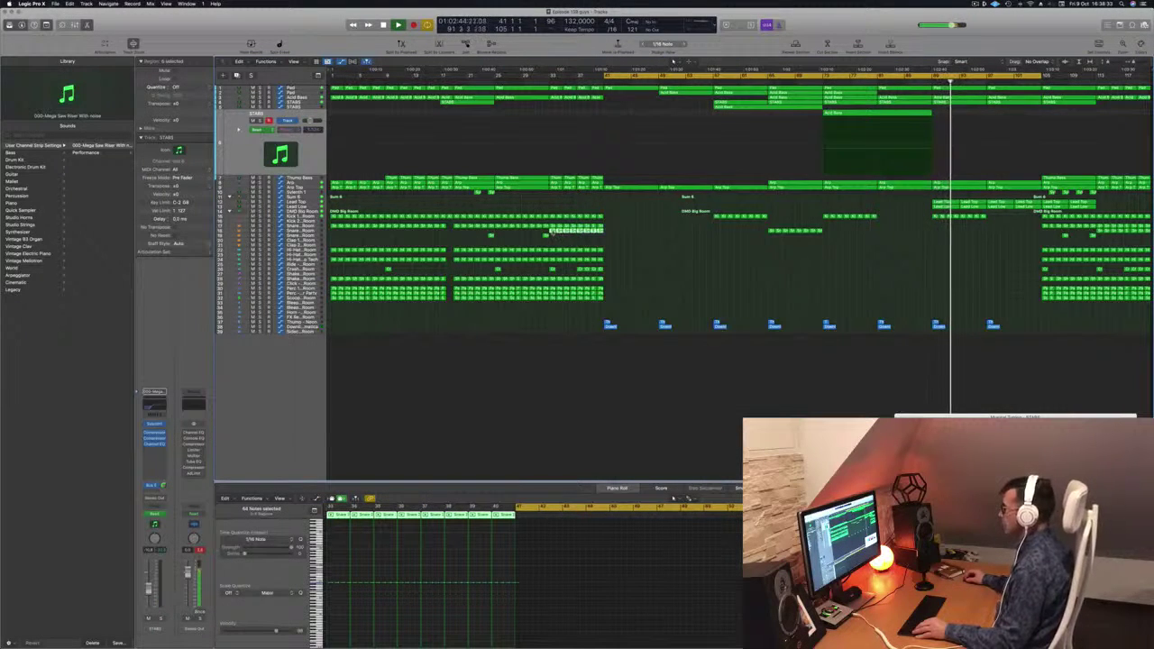
pyautogui.moveTo(552, 232); pyautogui.dragTo(995, 236)
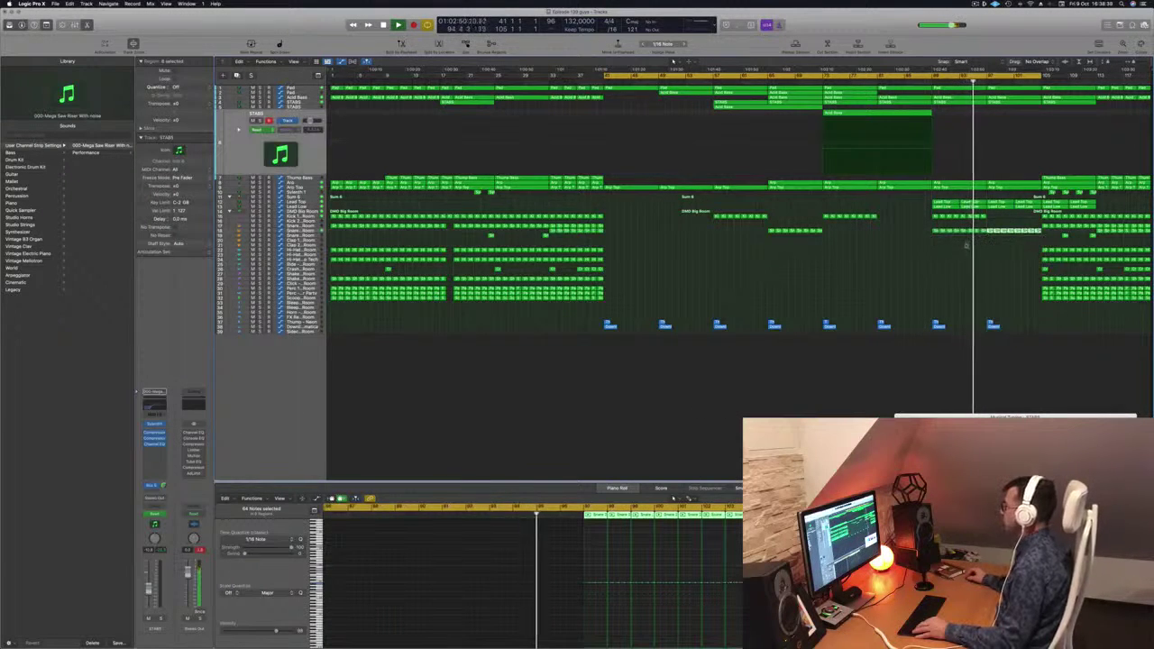
pyautogui.click(918, 266)
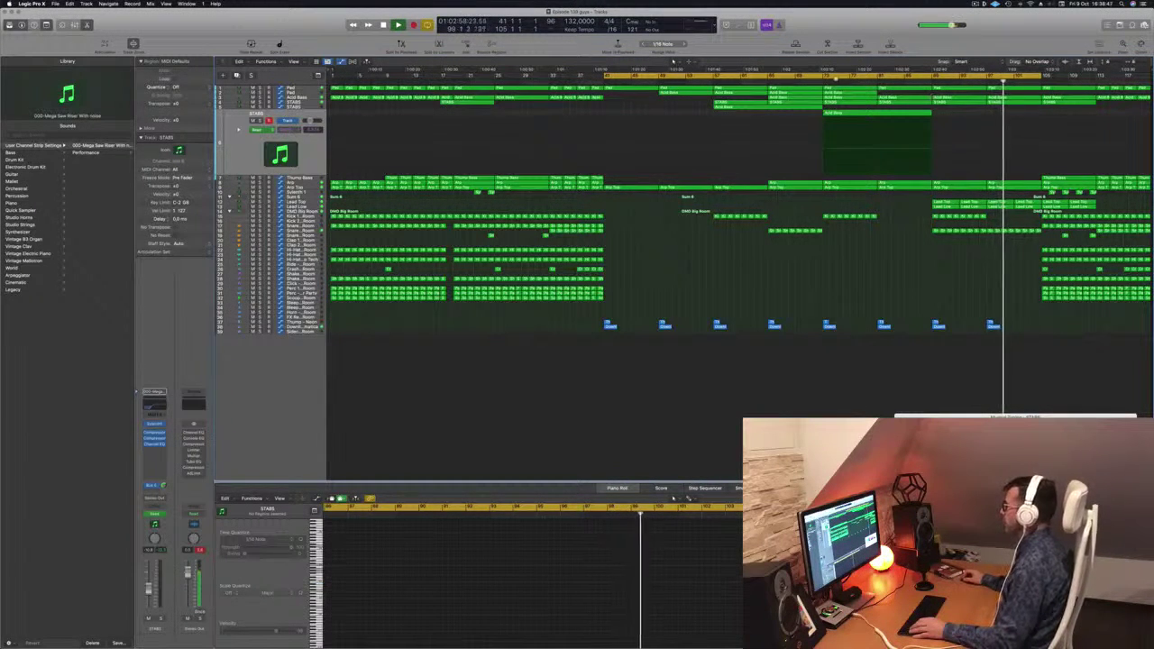
# Play from bar 73 and raise the original STABS track's automation point at bar 81 so the curve keeps climbing.
pyautogui.click(817, 81)
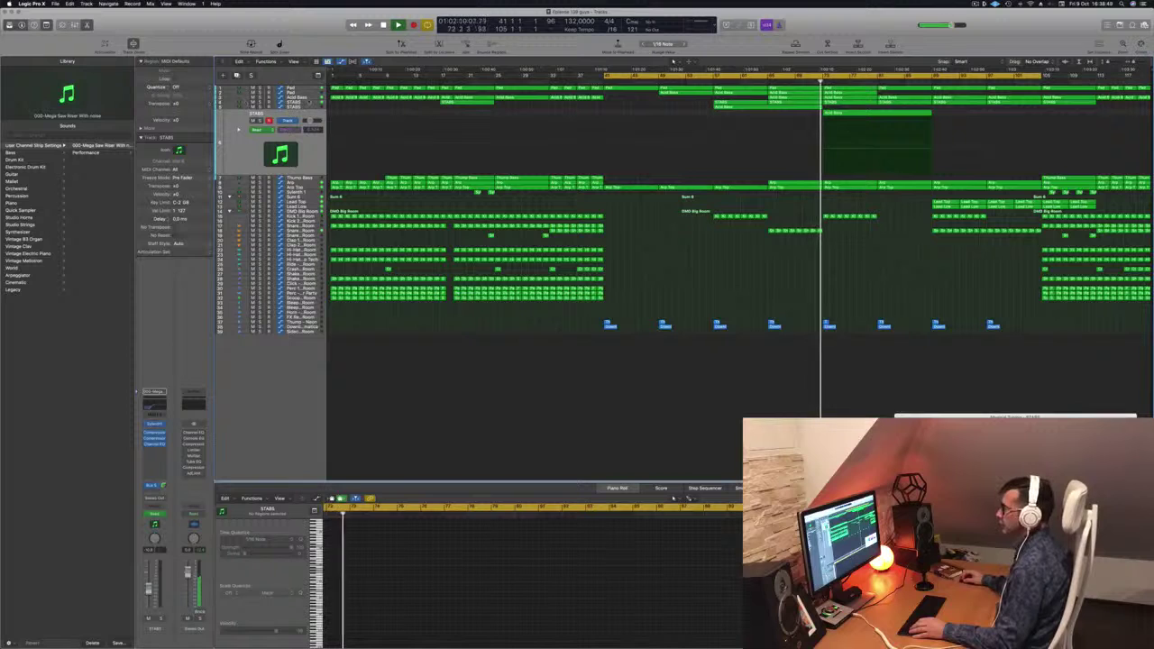
pyautogui.click(309, 103)
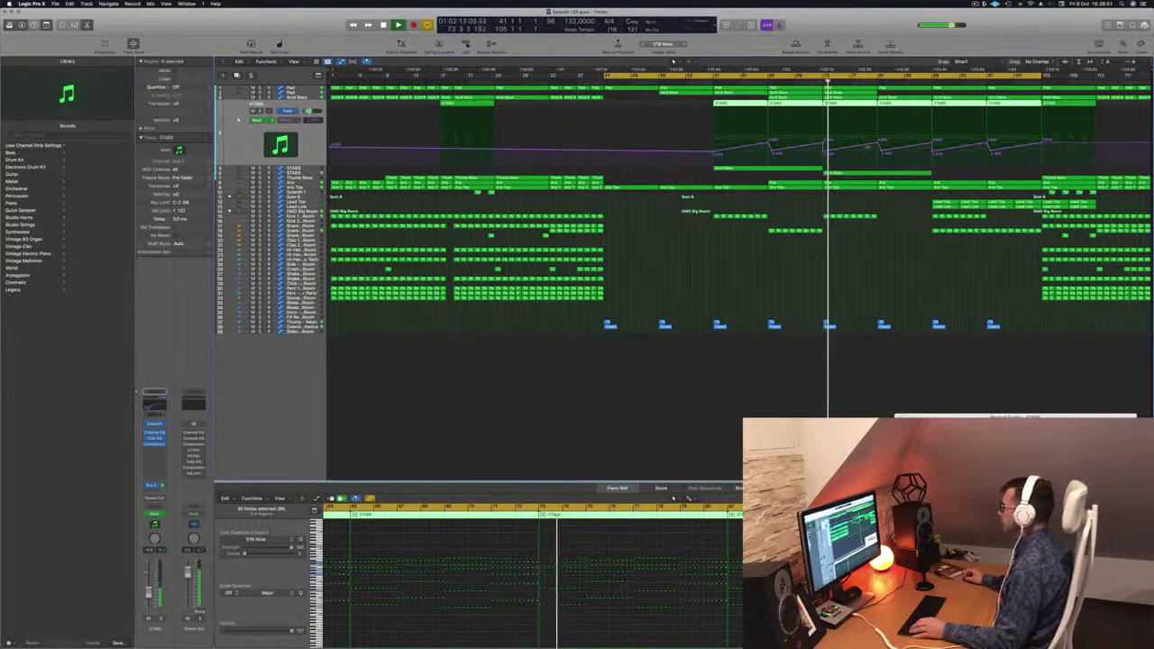
pyautogui.click(882, 152)
pyautogui.moveTo(877, 142); pyautogui.dragTo(878, 132)
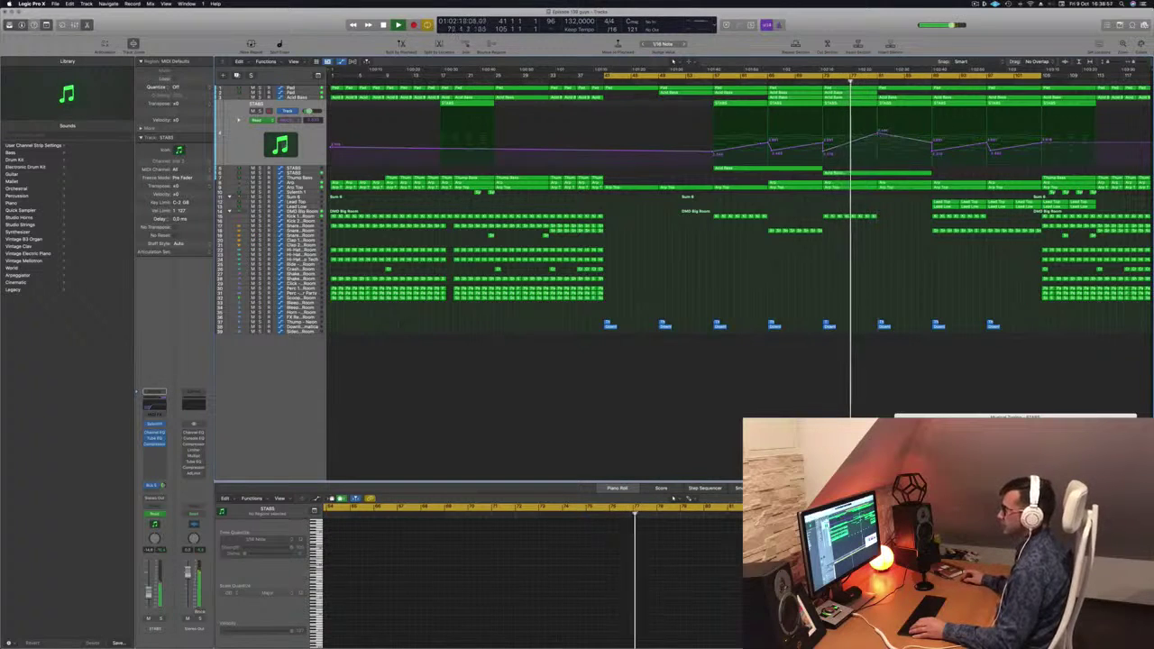
# Adjust the STABS track's bus send slightly and raise its automation point at bar 89 to the top of the lane.
pyautogui.click(298, 144)
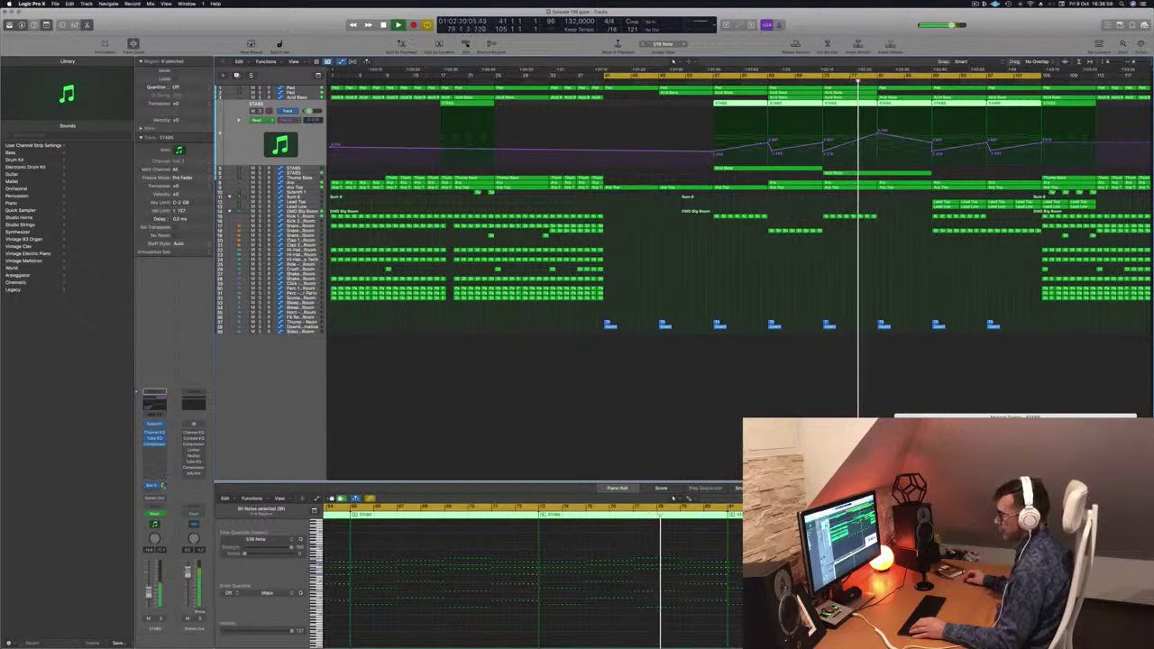
pyautogui.moveTo(164, 485); pyautogui.dragTo(163, 484)
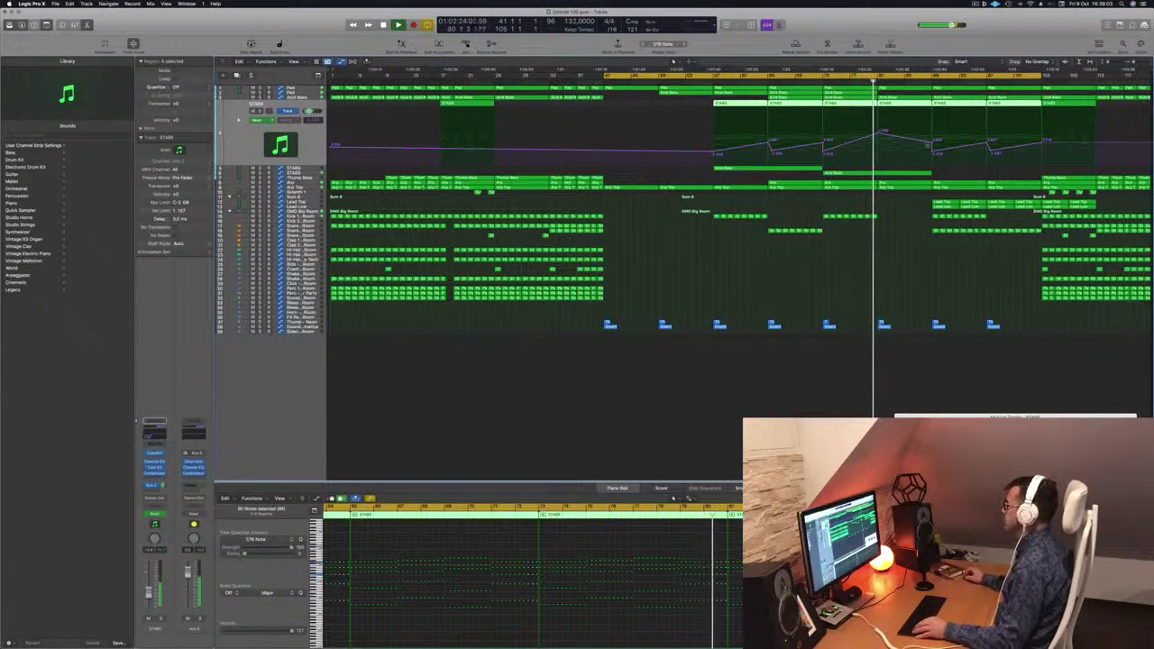
pyautogui.moveTo(932, 142); pyautogui.dragTo(932, 108)
pyautogui.scroll(1, 904, 237)
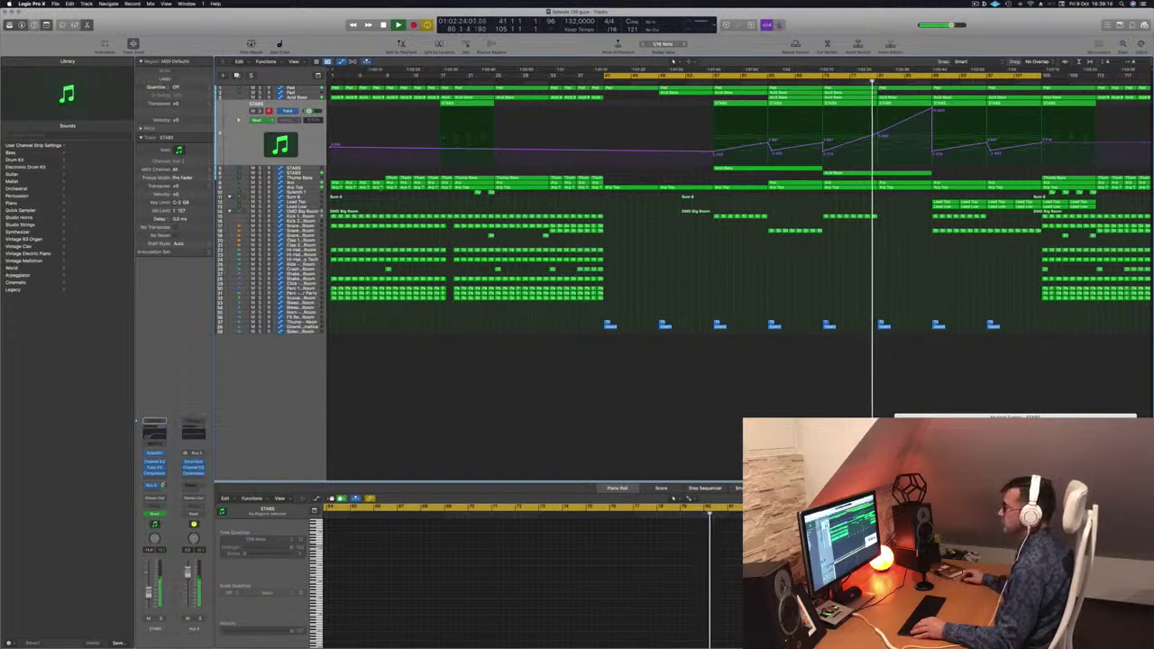
# Solo the Arp track briefly to check it, and delete its regions between bars 81 and 97.
pyautogui.click(314, 183)
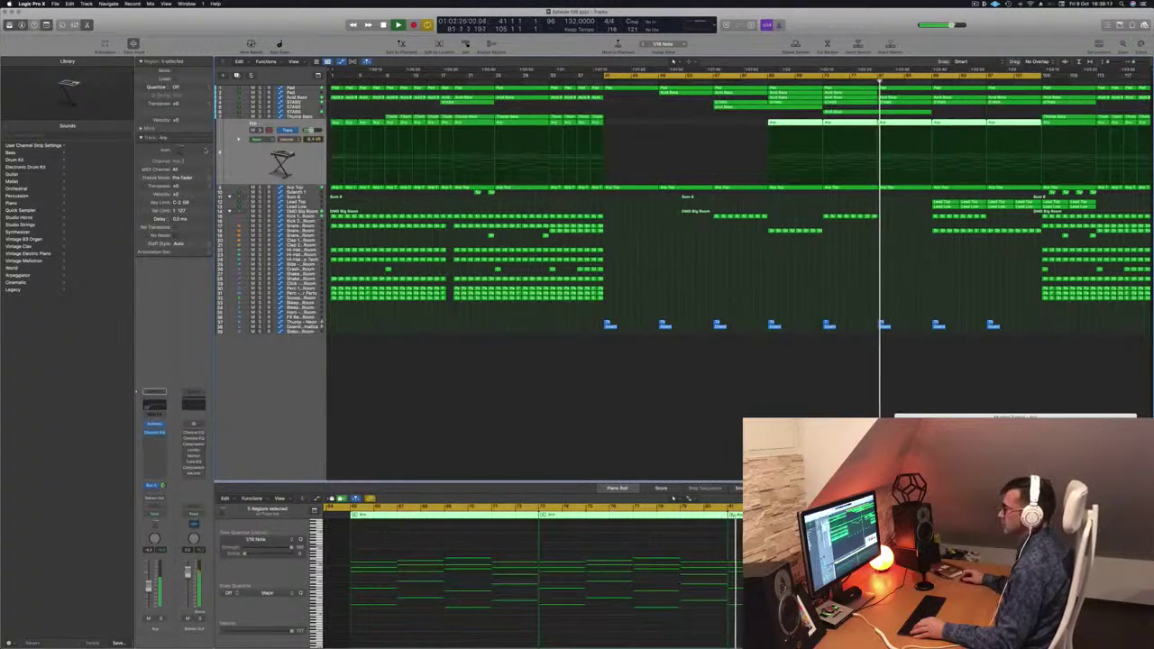
pyautogui.press('s')
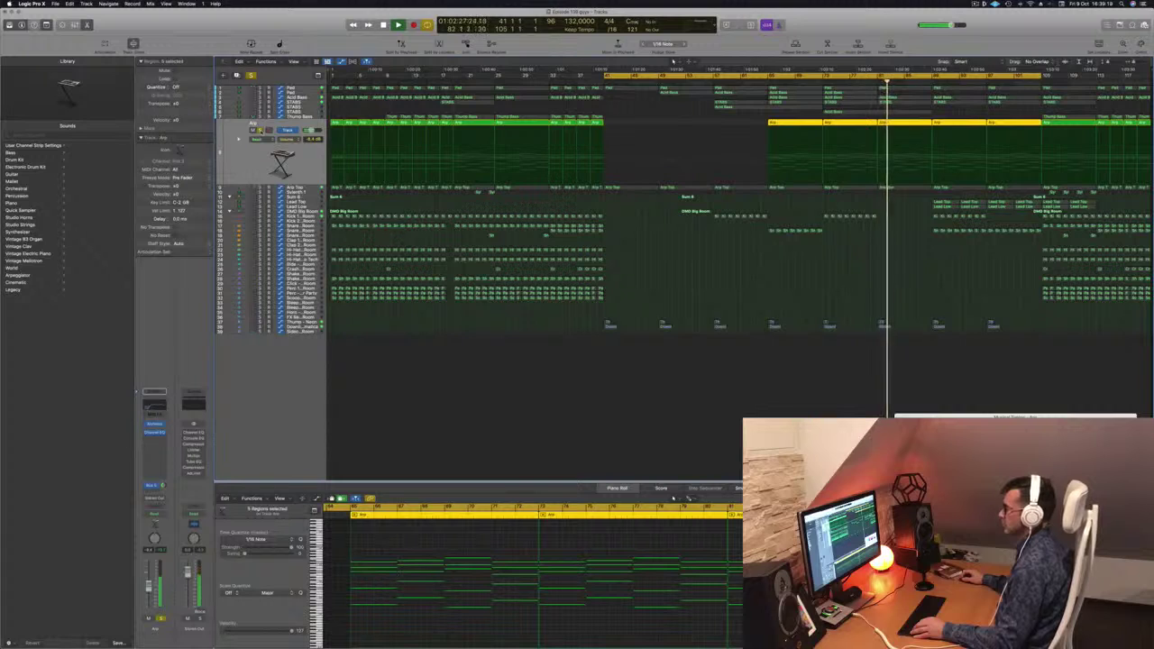
pyautogui.press('s')
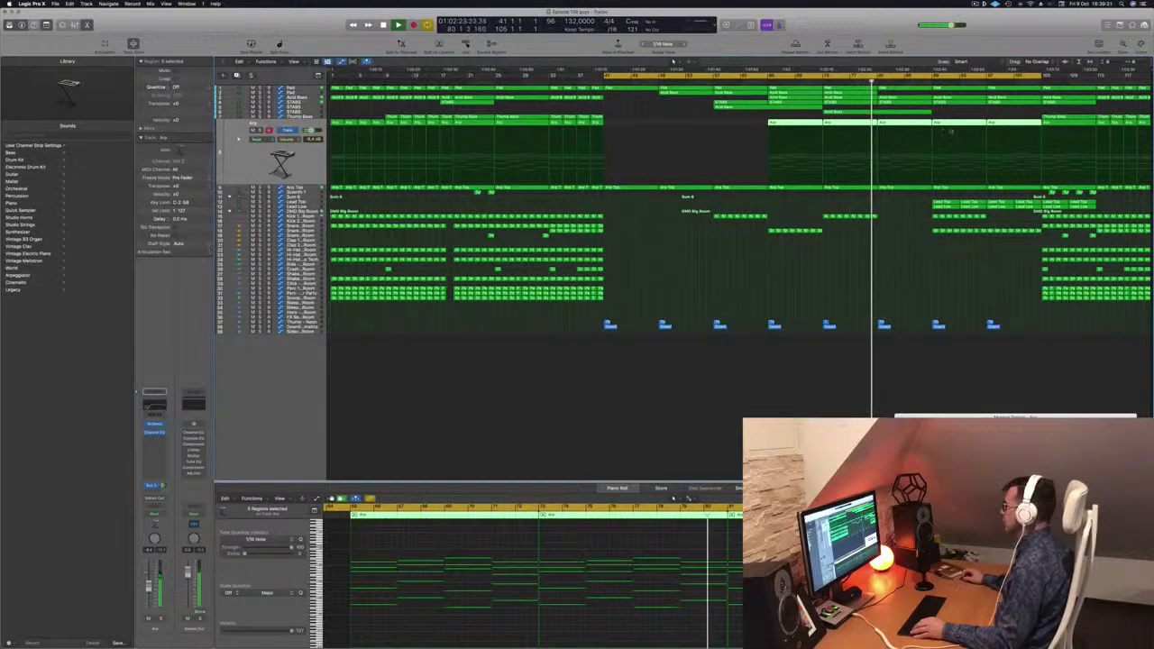
pyautogui.click(978, 110)
pyautogui.click(913, 123)
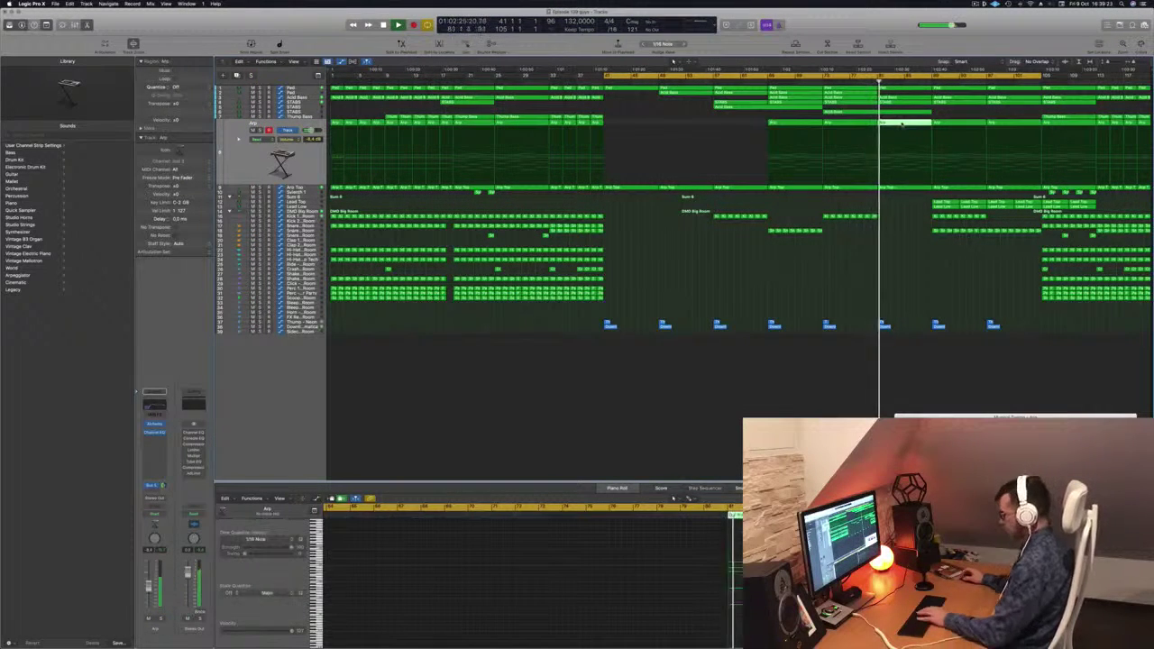
pyautogui.press('Delete')
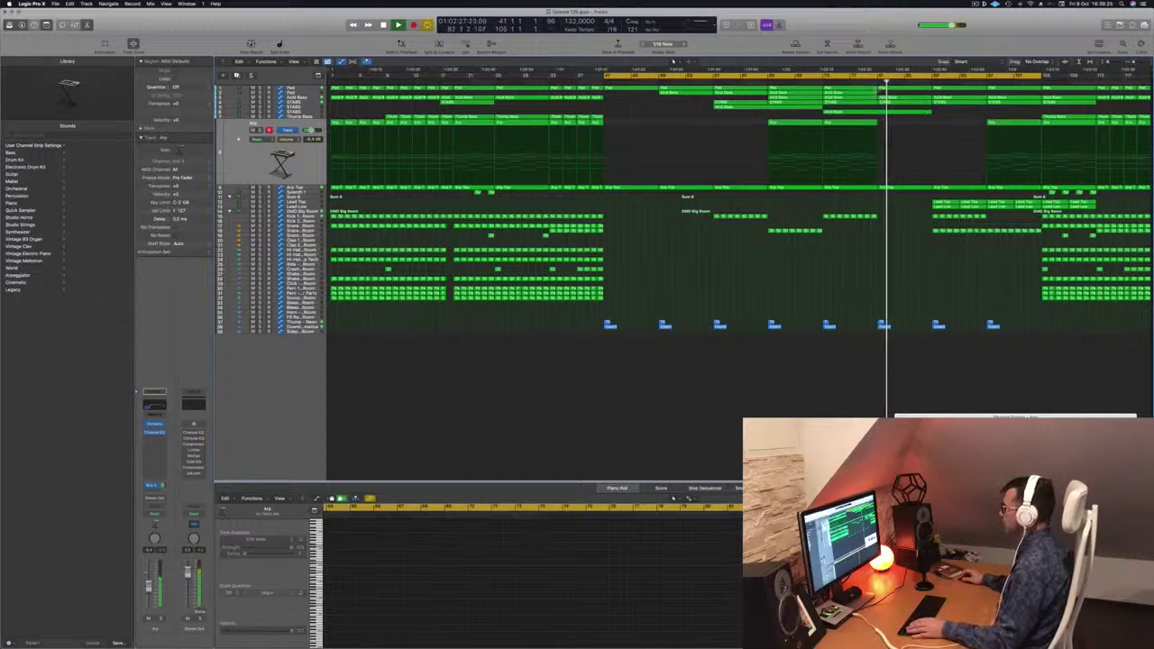
# Reshape the Arp Top automation to fall to bar 81 and climb to bar 89, and copy the Arp region at bar 73 to bar 89.
pyautogui.click(305, 188)
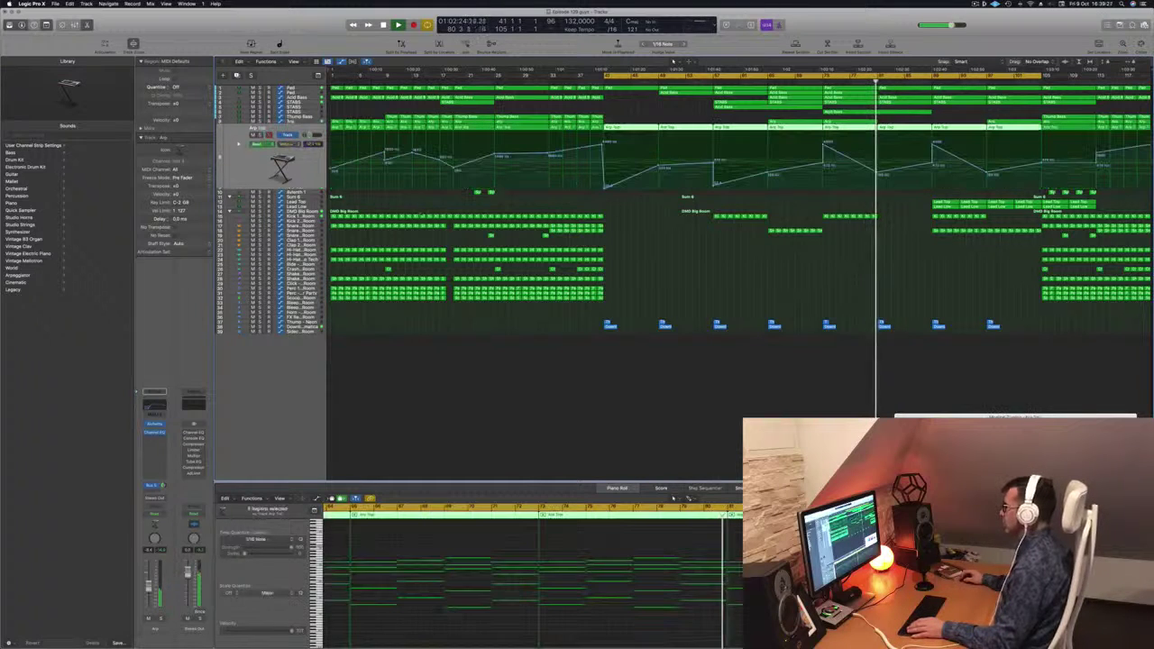
pyautogui.moveTo(933, 142); pyautogui.dragTo(933, 167)
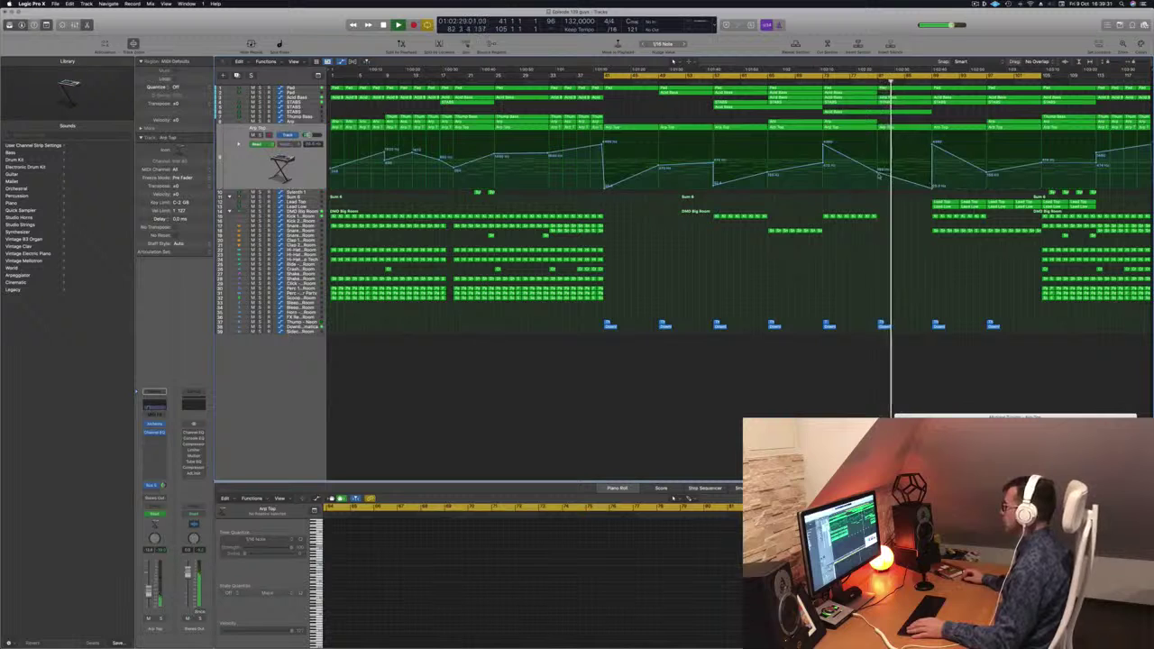
pyautogui.moveTo(933, 187); pyautogui.dragTo(933, 184)
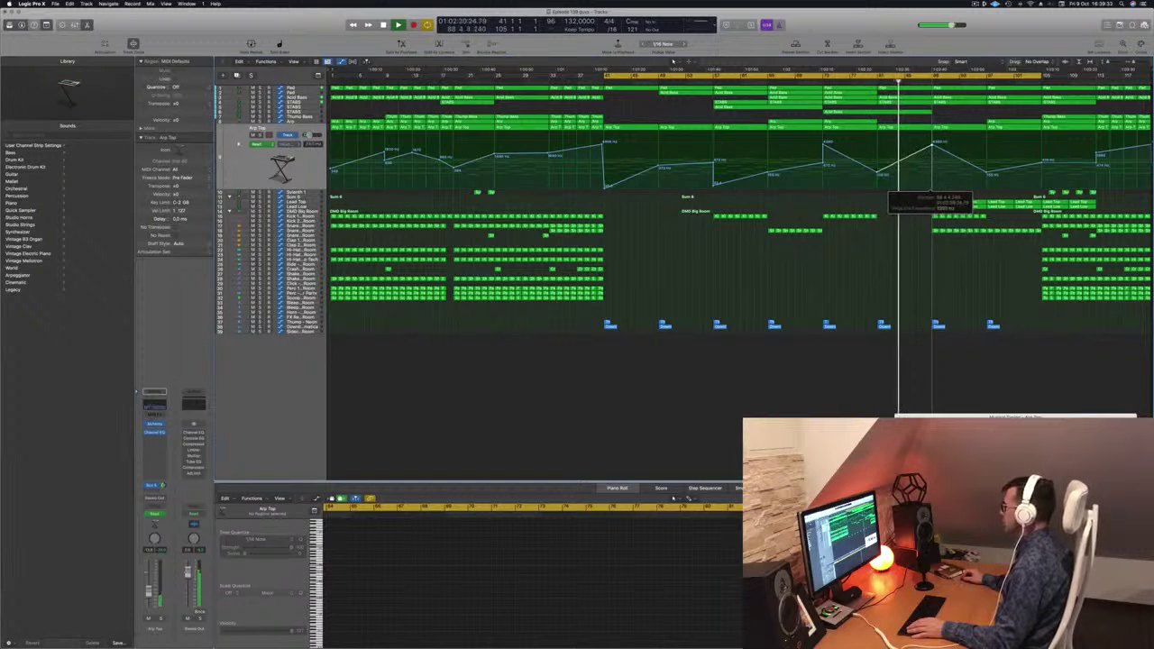
pyautogui.moveTo(847, 124); pyautogui.dragTo(958, 126)
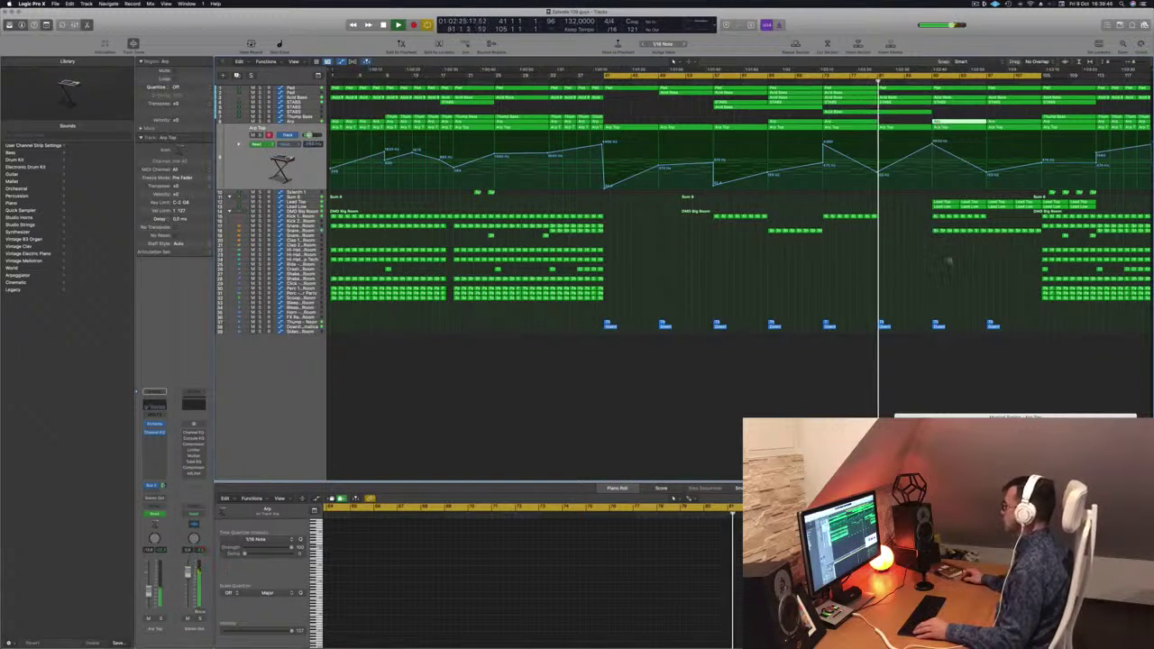
# Copy the one-bar Snare 3 fill region from the first part of the track to bar 88, just before the impact at bar 89.
pyautogui.press('super+Right')
pyautogui.press('super+Right')
pyautogui.press('super+Right')
pyautogui.press('super+Right')
pyautogui.press('super+Right')
pyautogui.press('super+Right')
pyautogui.press('super+Right')
pyautogui.press('super+Right')
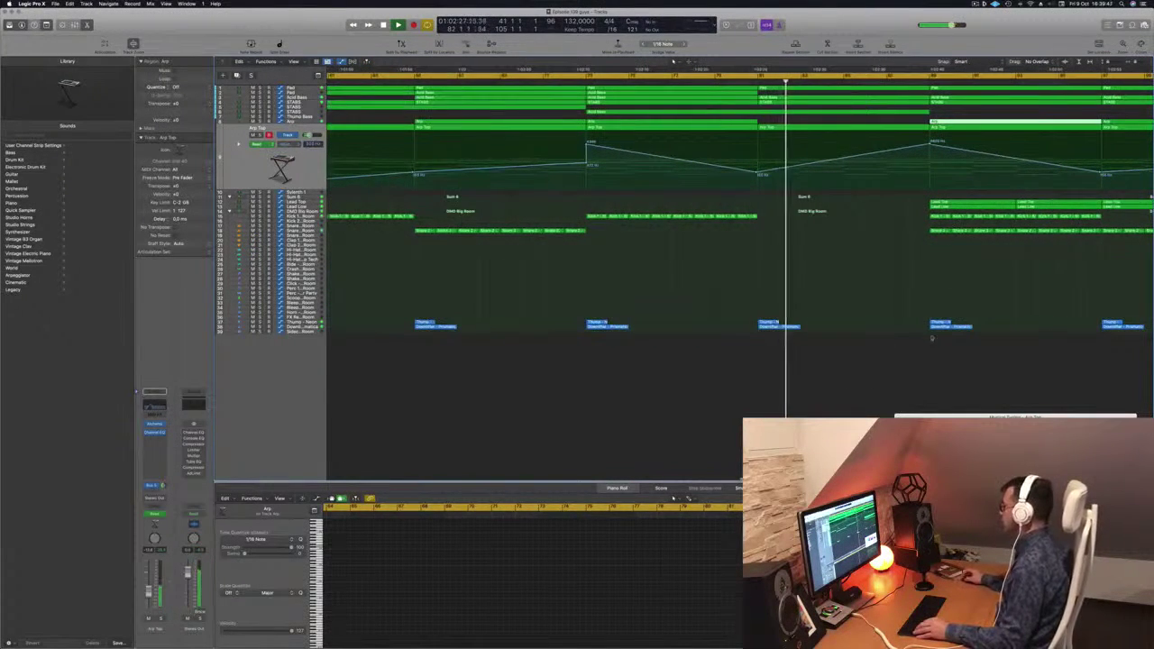
pyautogui.press('super+Left')
pyautogui.press('super+Left')
pyautogui.press('super+Left')
pyautogui.press('super+Left')
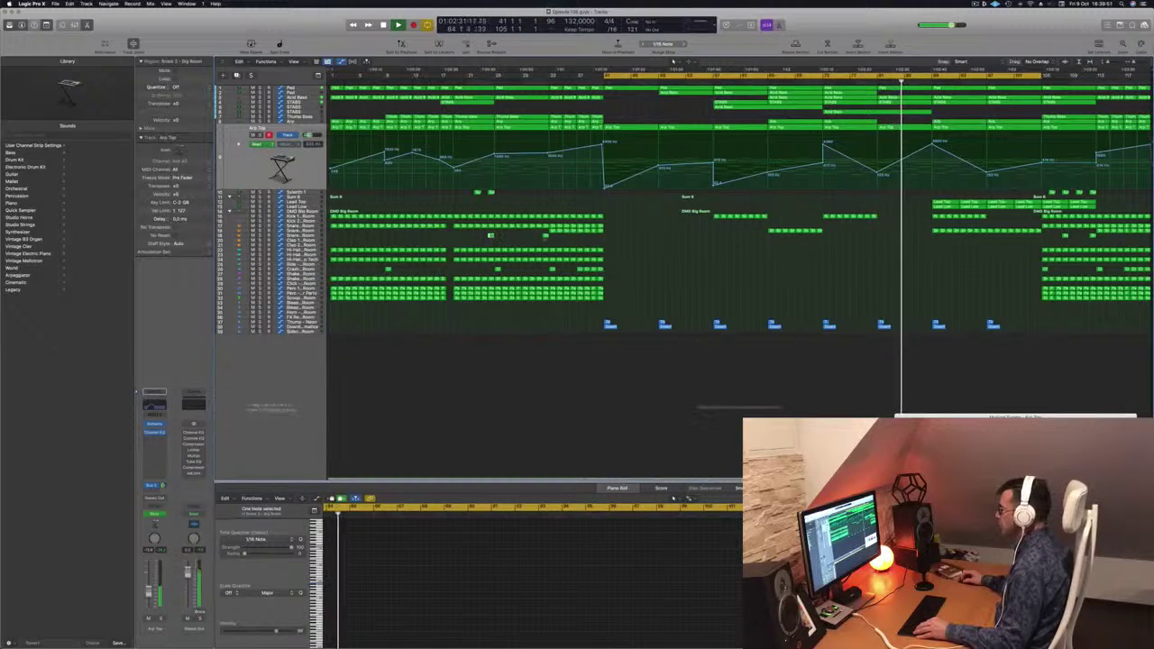
pyautogui.moveTo(492, 237); pyautogui.dragTo(928, 235)
pyautogui.press('super+Right')
pyautogui.press('super+Right')
pyautogui.press('super+Right')
pyautogui.press('super+Right')
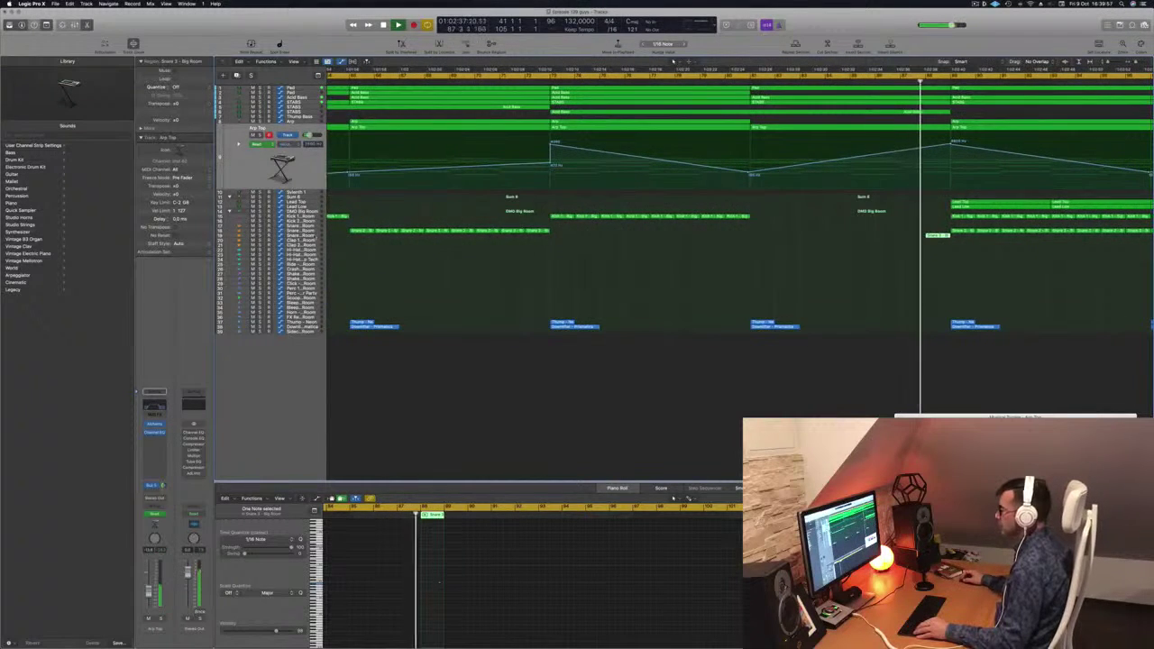
# Add a second copy of the note near the end of the Snare 3 region at bar 88 and play through the fill.
pyautogui.click(302, 236)
pyautogui.hscroll(-4, 595, 252)
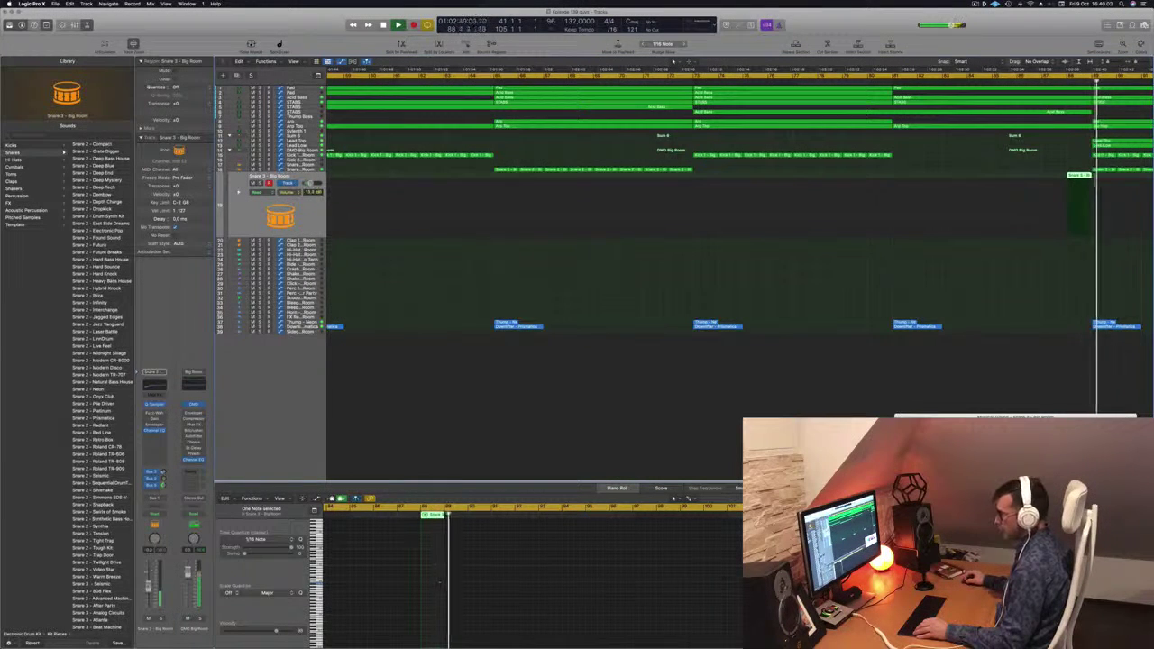
pyautogui.doubleClick(1076, 176)
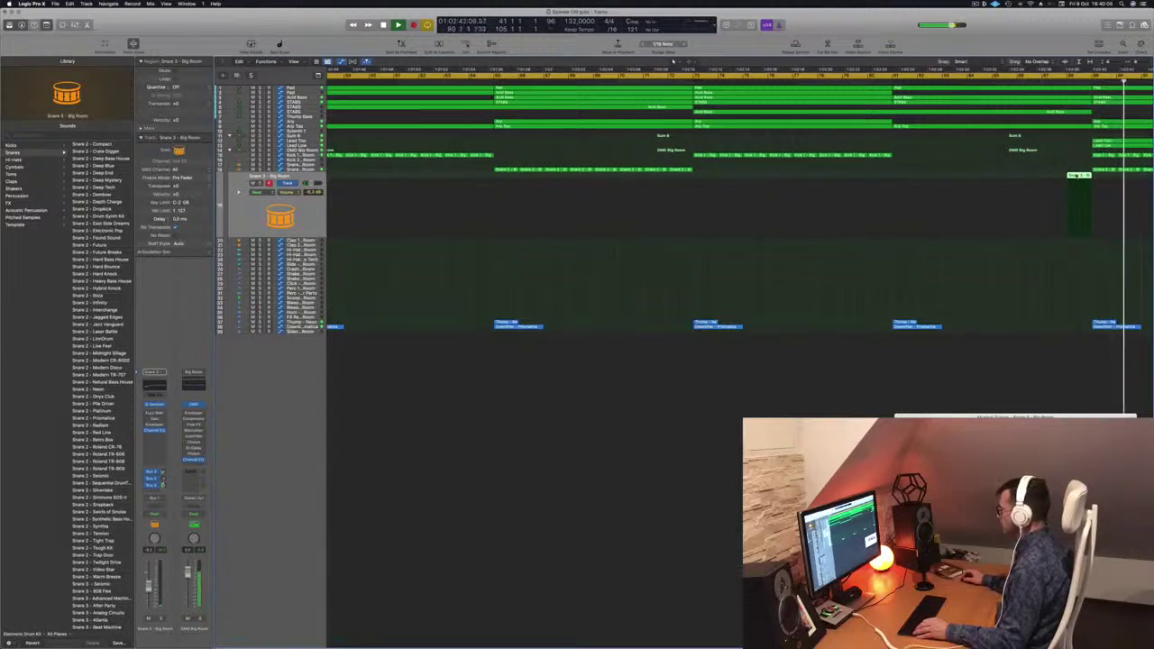
pyautogui.doubleClick(1075, 176)
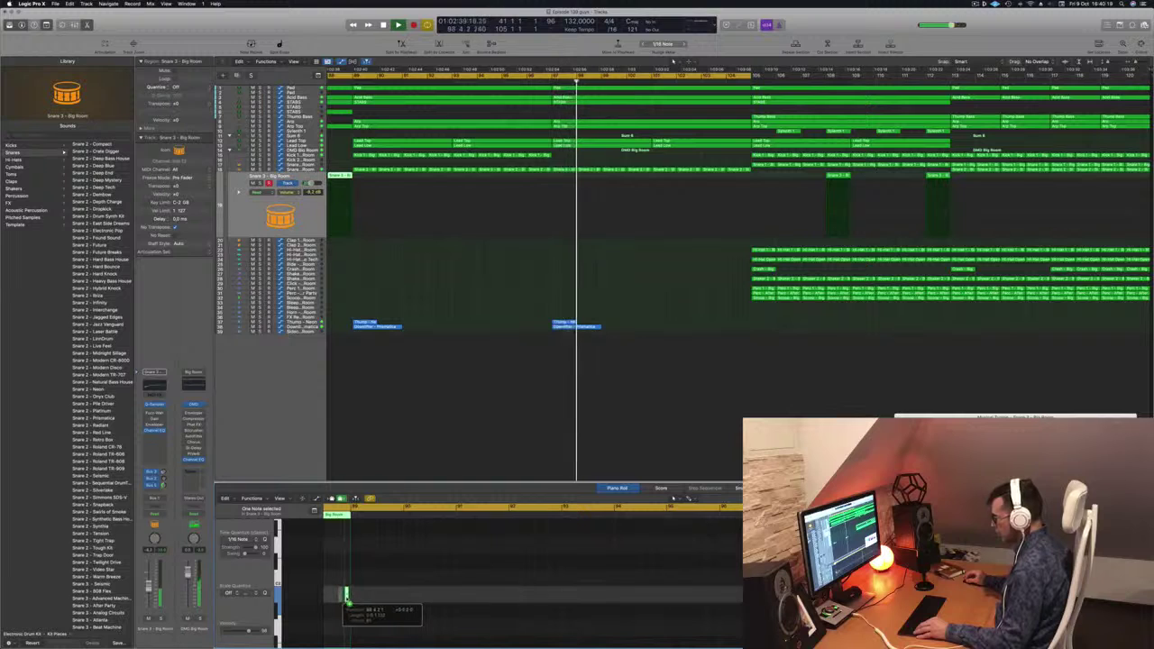
pyautogui.press('super+Left')
pyautogui.press('super+Left')
pyautogui.press('super+Left')
pyautogui.press('super+Left')
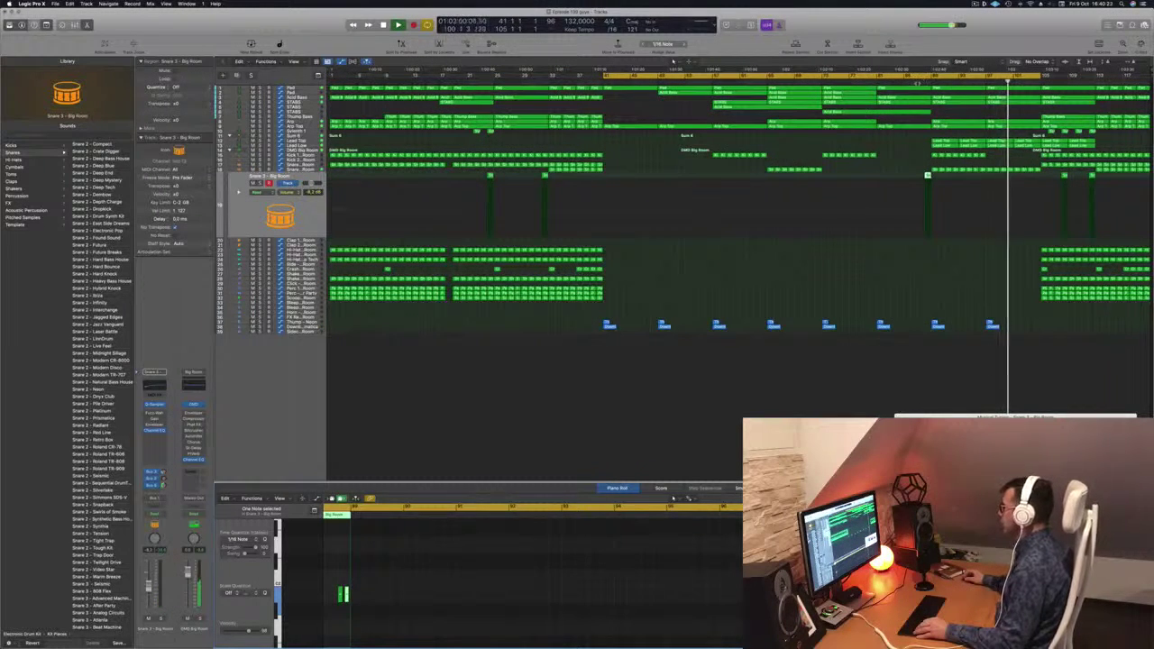
pyautogui.click(918, 83)
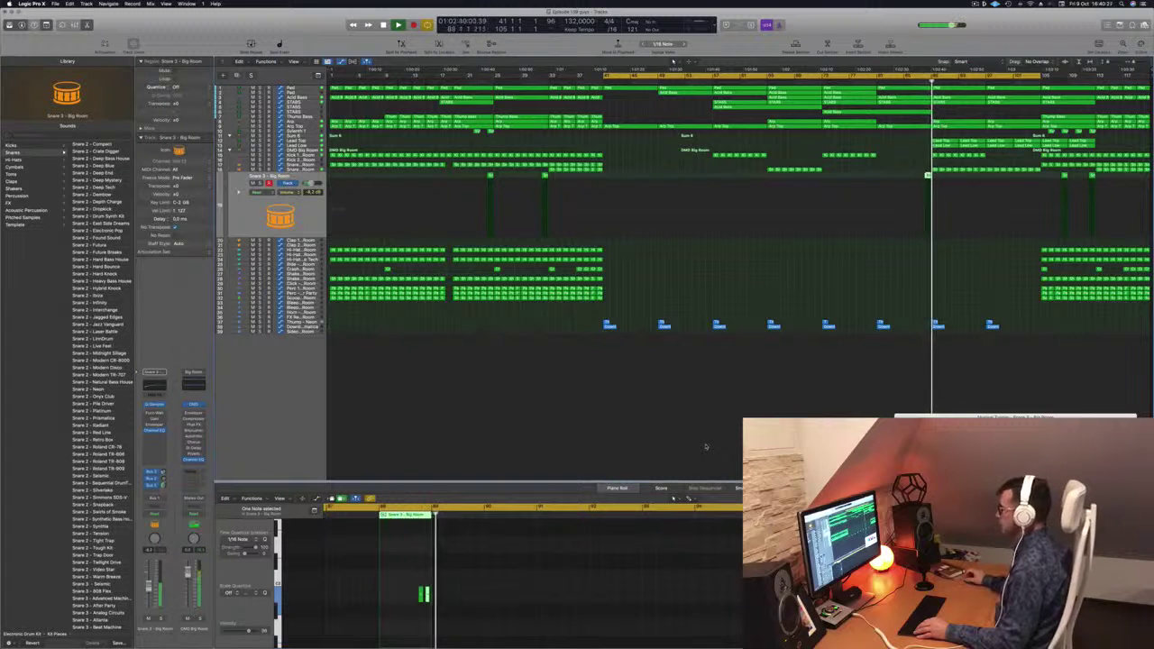
pyautogui.press('super+Right')
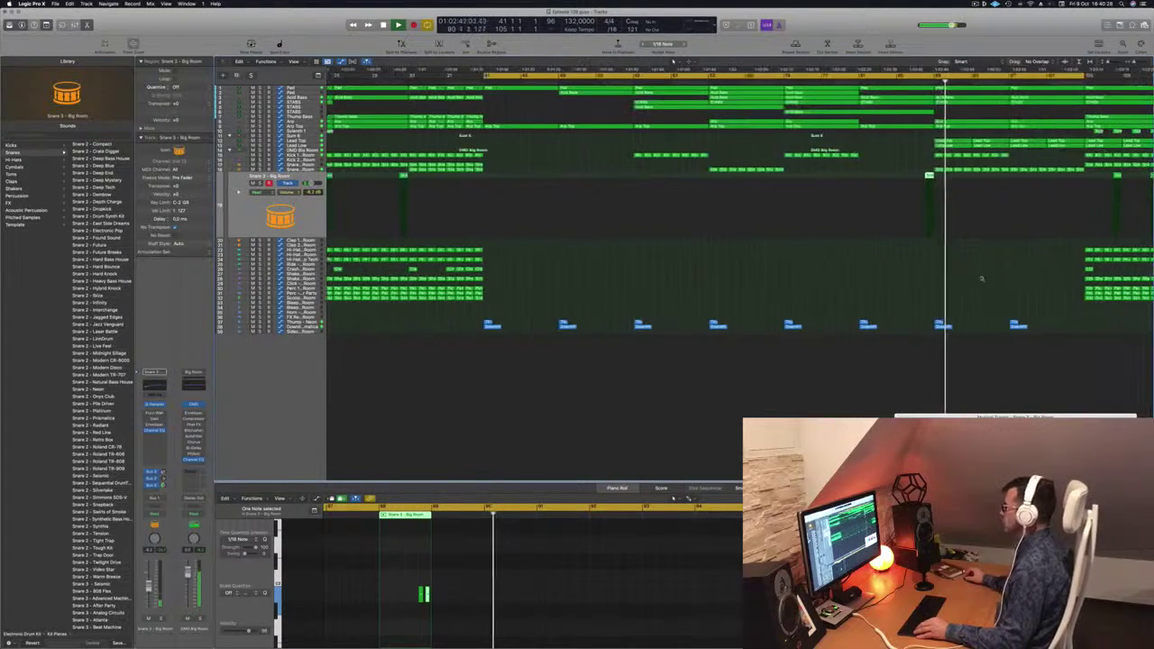
pyautogui.press('super+Left')
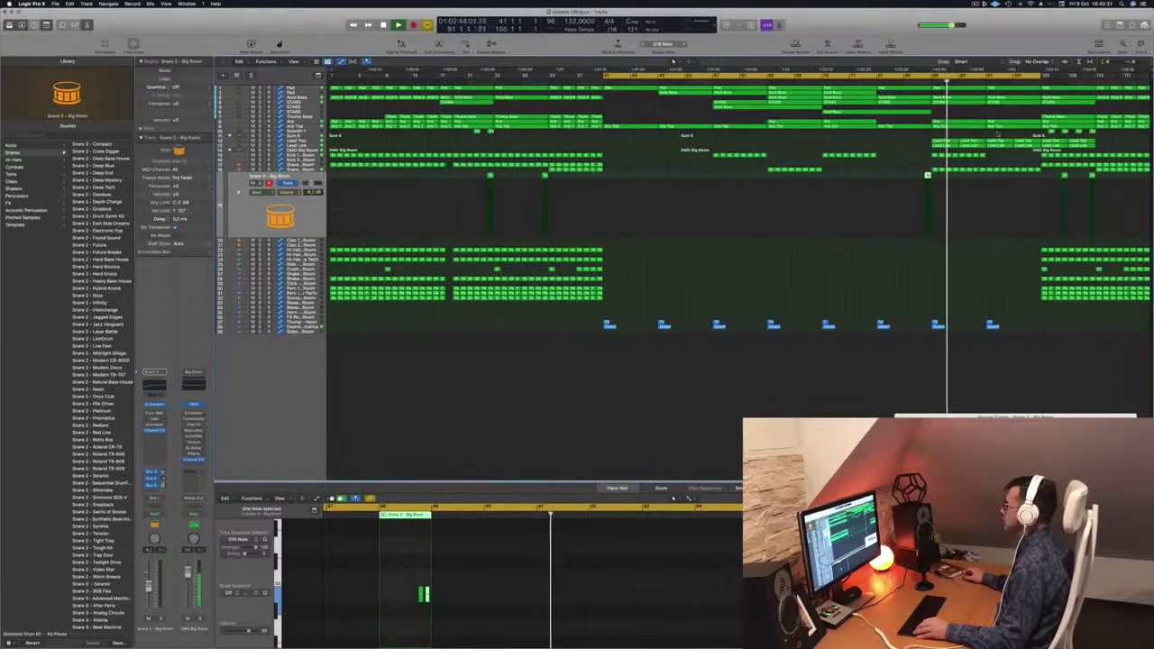
# Reshape the first Pad track's automation so it rises to a peak at bar 89 and again at bar 97.
pyautogui.click(298, 88)
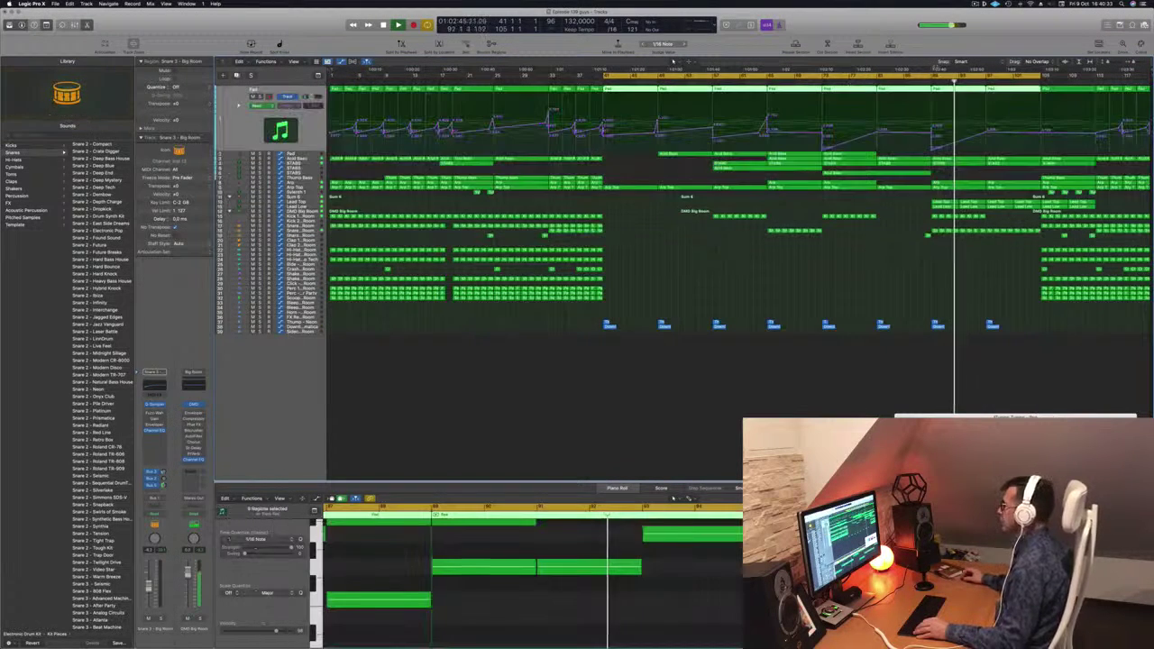
pyautogui.click(905, 81)
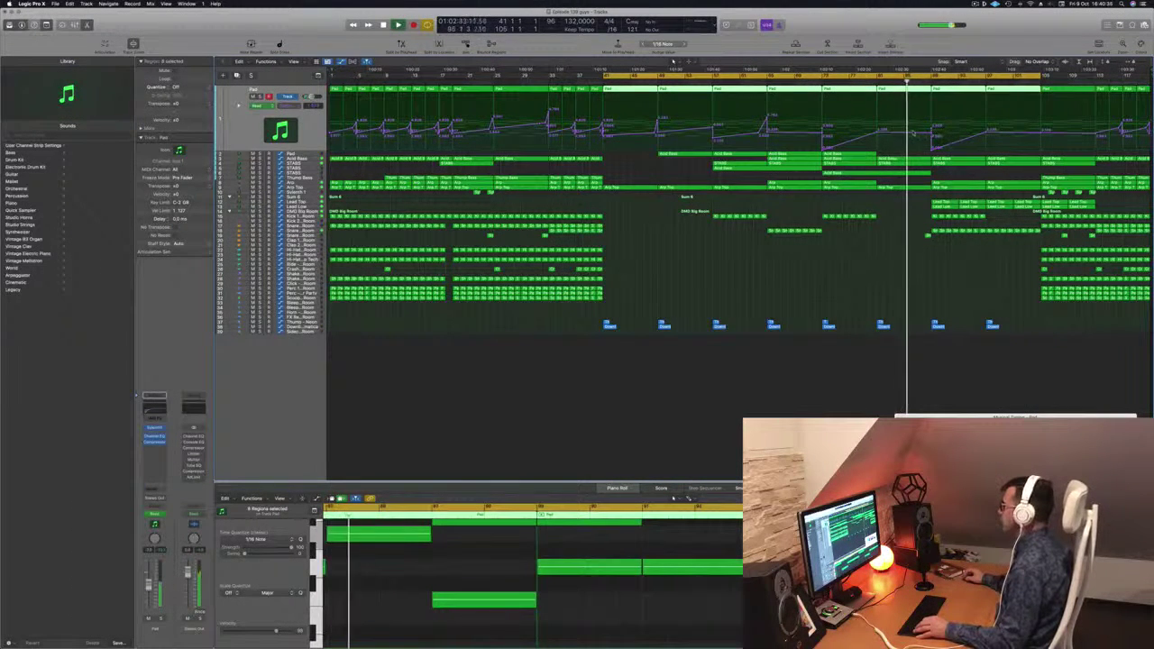
pyautogui.click(921, 133)
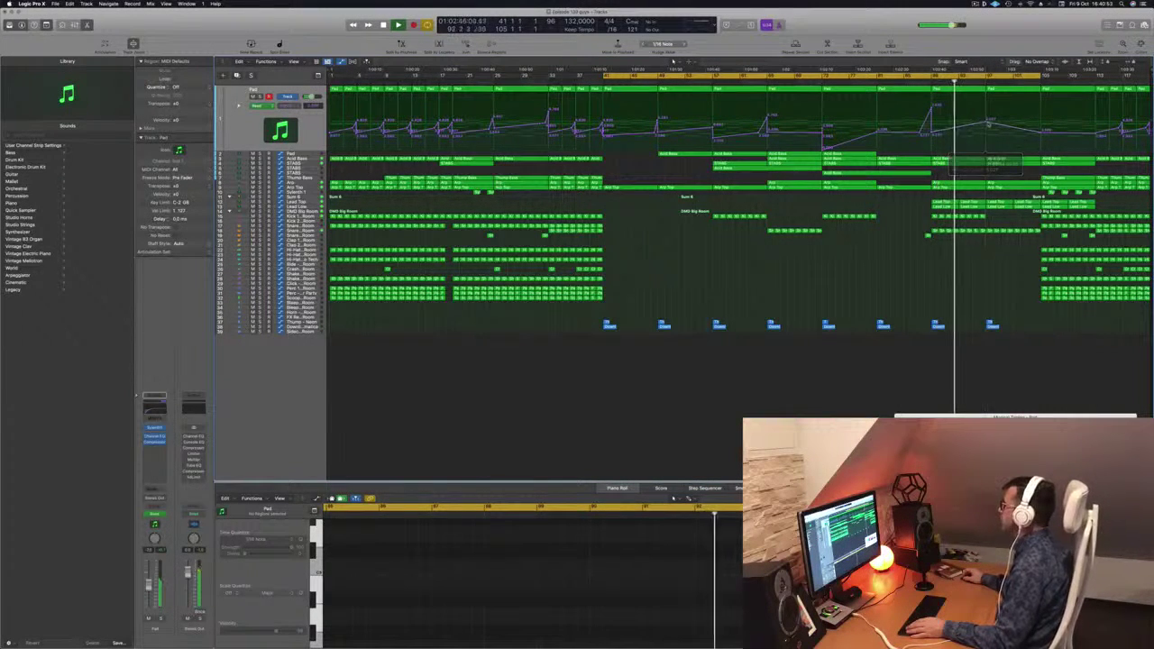
pyautogui.moveTo(990, 124)
pyautogui.mouseDown()
pyautogui.moveTo(990, 135)
pyautogui.moveTo(989, 114)
pyautogui.mouseUp()
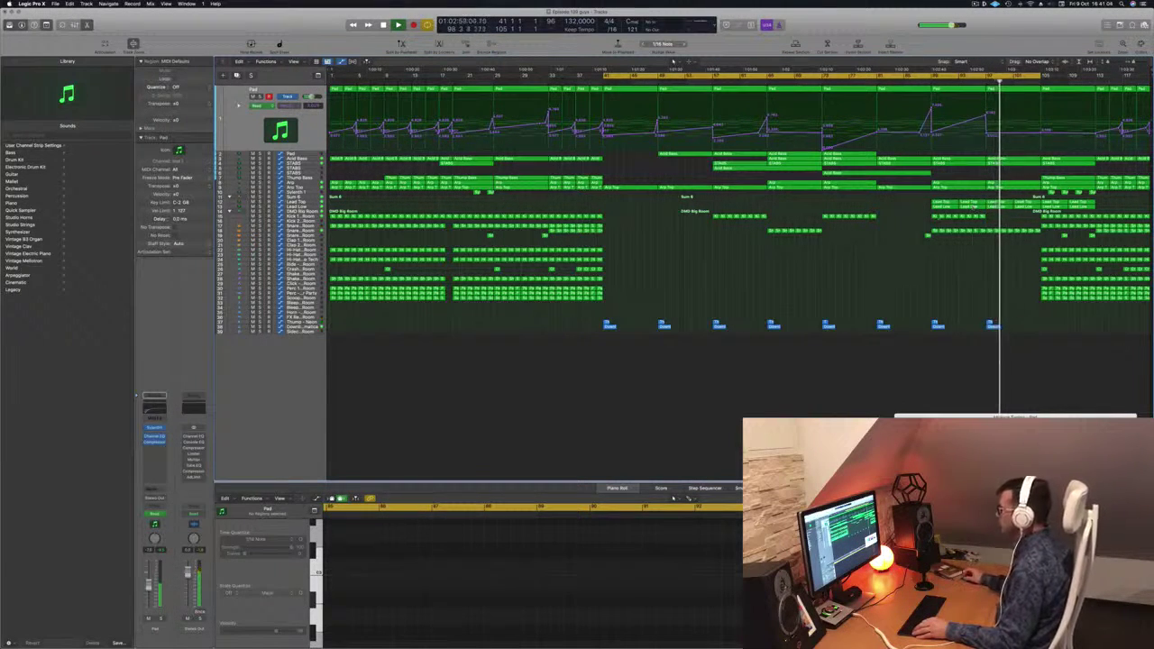
# Fill bars 97 to 105 with Kick 1 regions, duplicate all their notes a sixteenth later and shorten every note.
pyautogui.moveTo(990, 219)
pyautogui.mouseDown()
pyautogui.moveTo(934, 217)
pyautogui.moveTo(995, 223)
pyautogui.mouseUp()
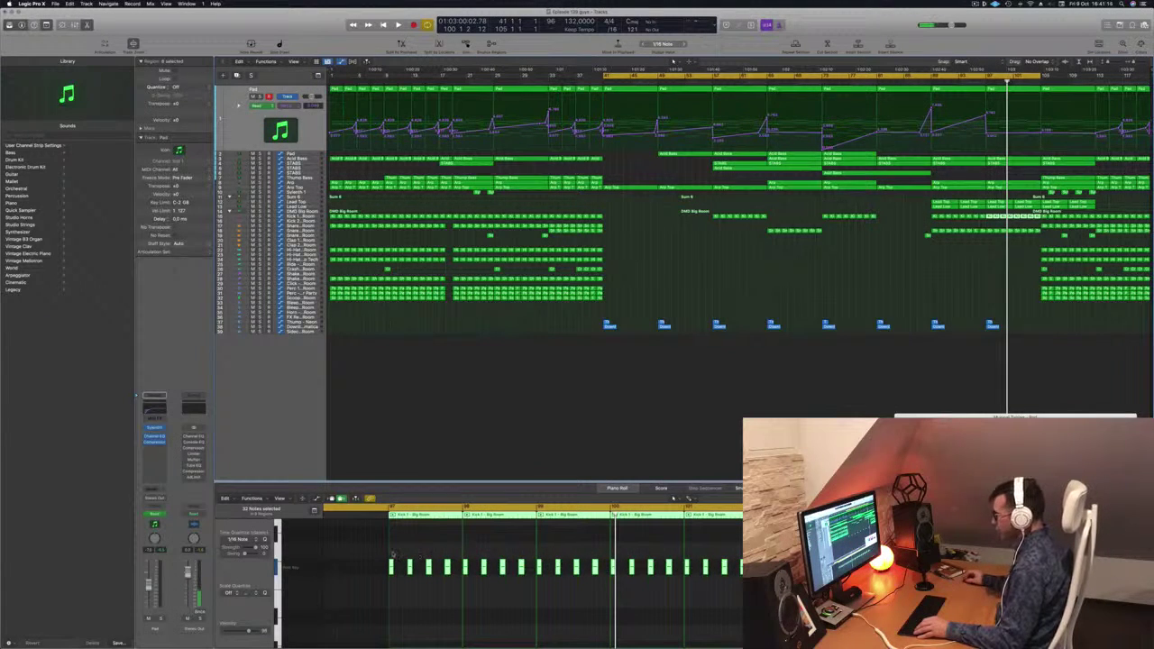
pyautogui.moveTo(391, 552); pyautogui.dragTo(978, 595)
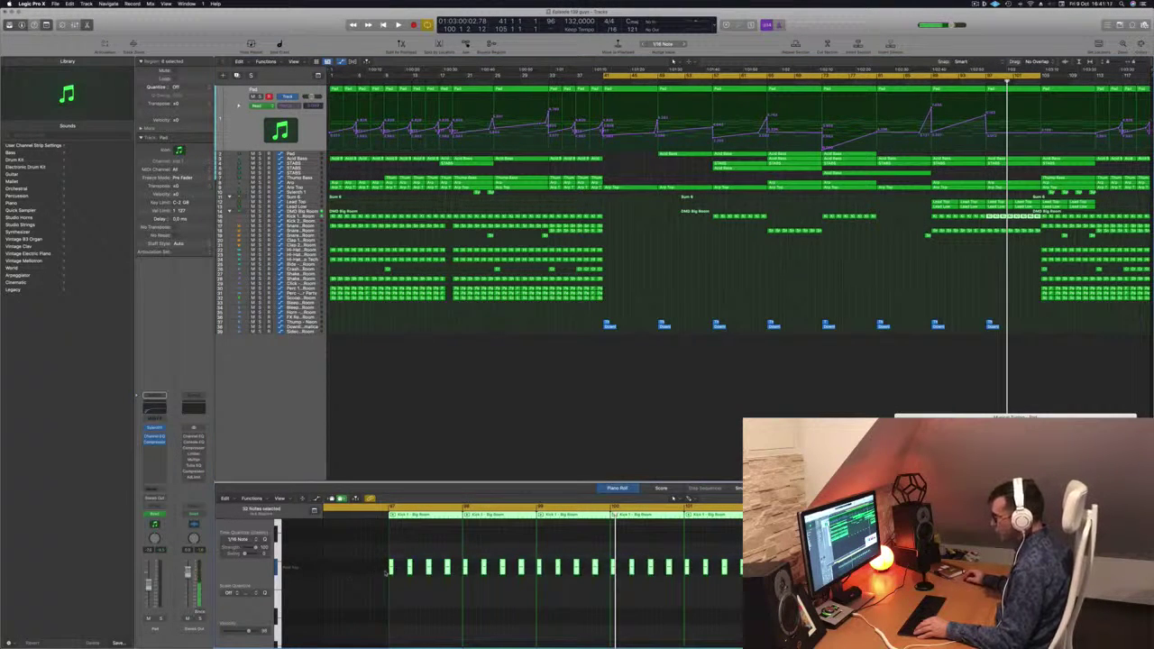
pyautogui.press('super+Right')
pyautogui.press('super+Right')
pyautogui.moveTo(393, 568); pyautogui.dragTo(406, 570)
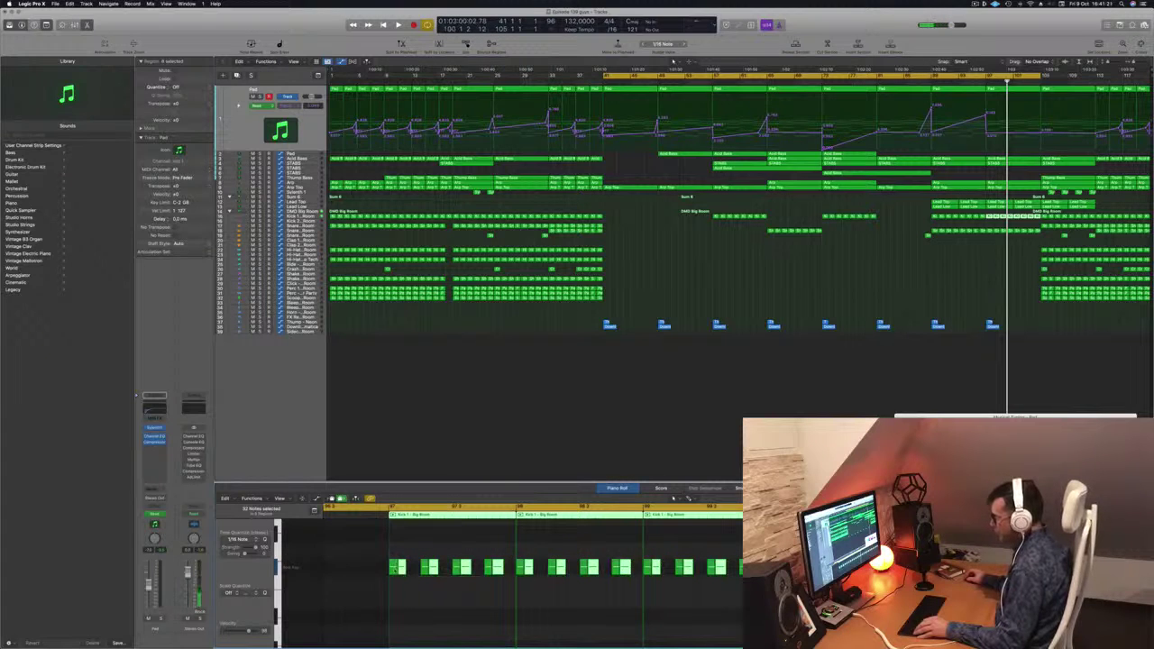
pyautogui.press('super+a')
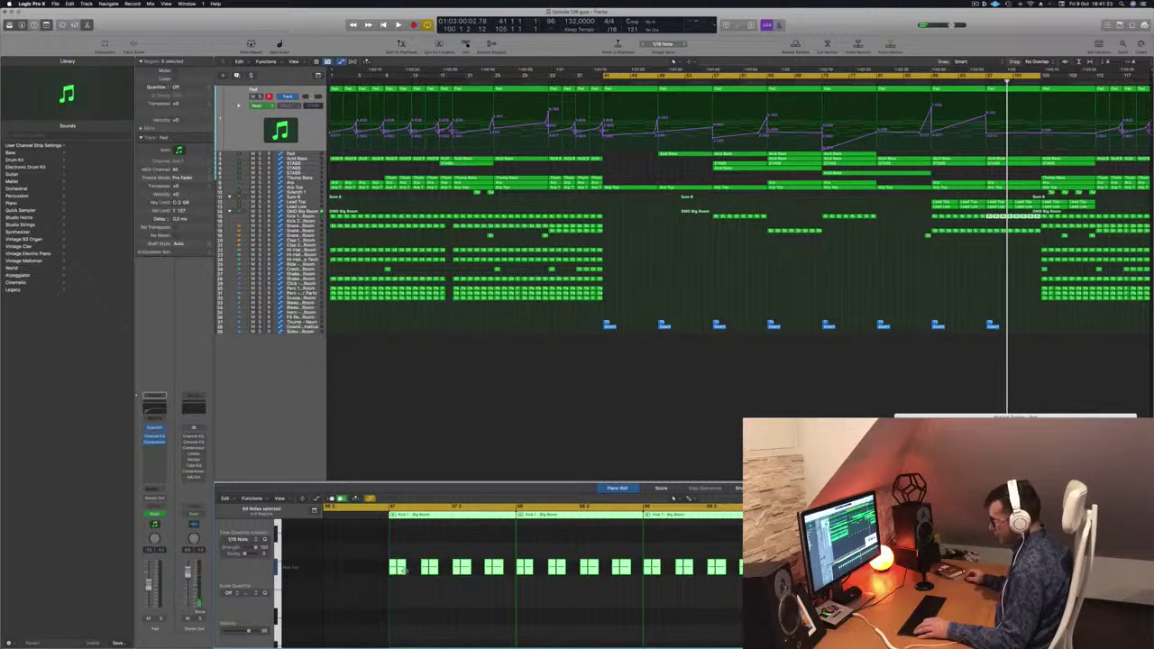
pyautogui.moveTo(405, 570); pyautogui.dragTo(392, 571)
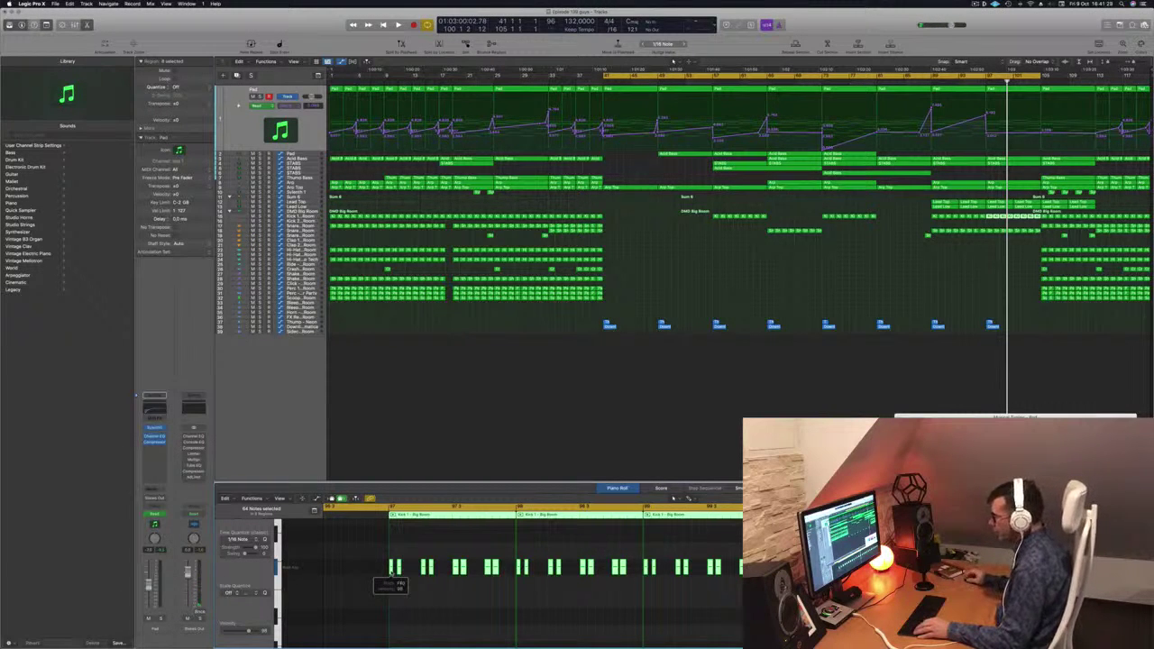
# Duplicate the kick note pairs half a beat later to form a continuous sixteenth-note roll from bar 97 to 105.
pyautogui.moveTo(391, 565); pyautogui.dragTo(409, 572)
pyautogui.press('super+Left')
pyautogui.press('super+Left')
pyautogui.press('super+Left')
pyautogui.press('super+Left')
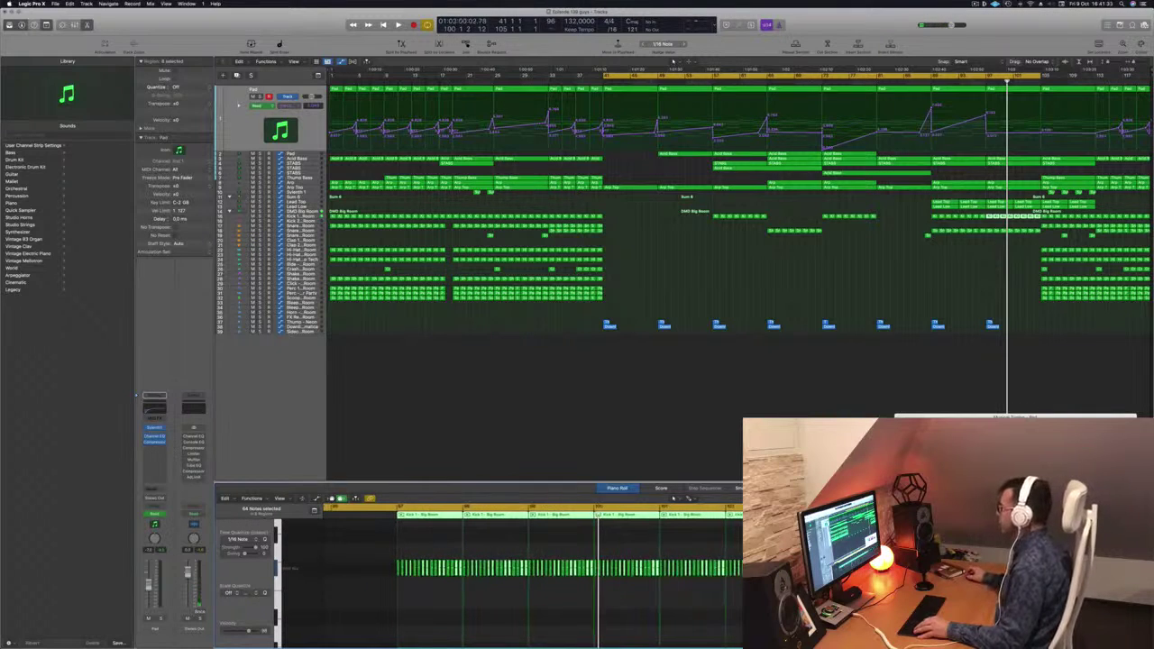
# Set the cycle range to bars 89 to 105, select the Kick 1 track and play the looped section.
pyautogui.click(940, 76)
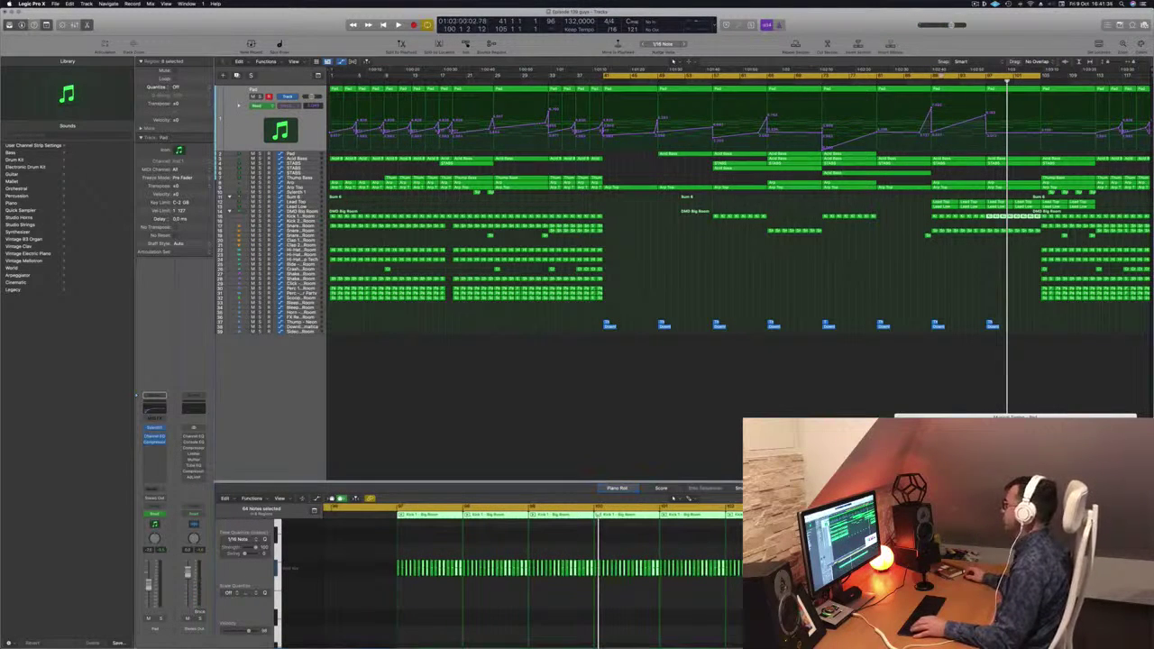
pyautogui.click(939, 76)
pyautogui.click(937, 77)
pyautogui.moveTo(935, 79); pyautogui.dragTo(1041, 78)
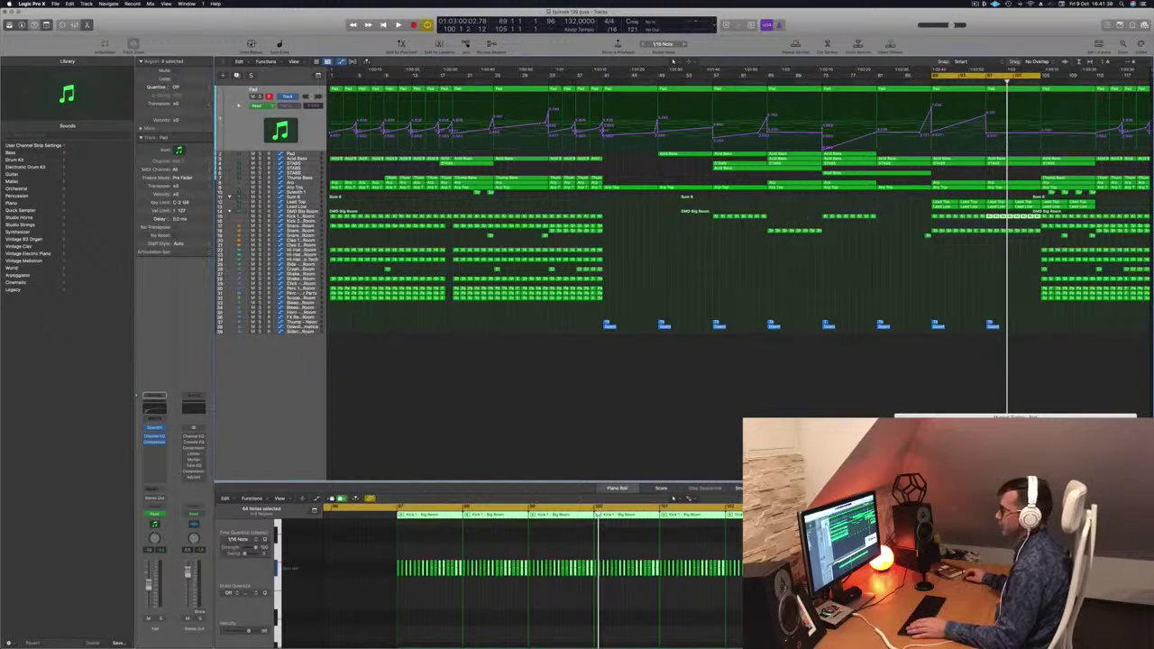
pyautogui.click(303, 218)
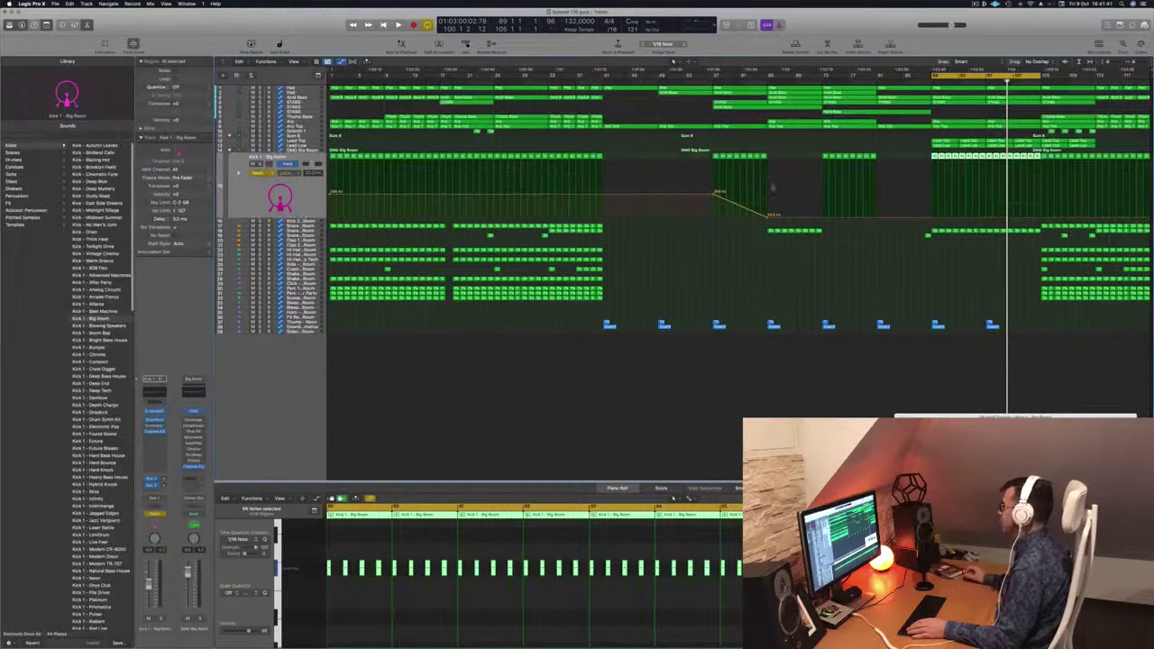
pyautogui.press('space')
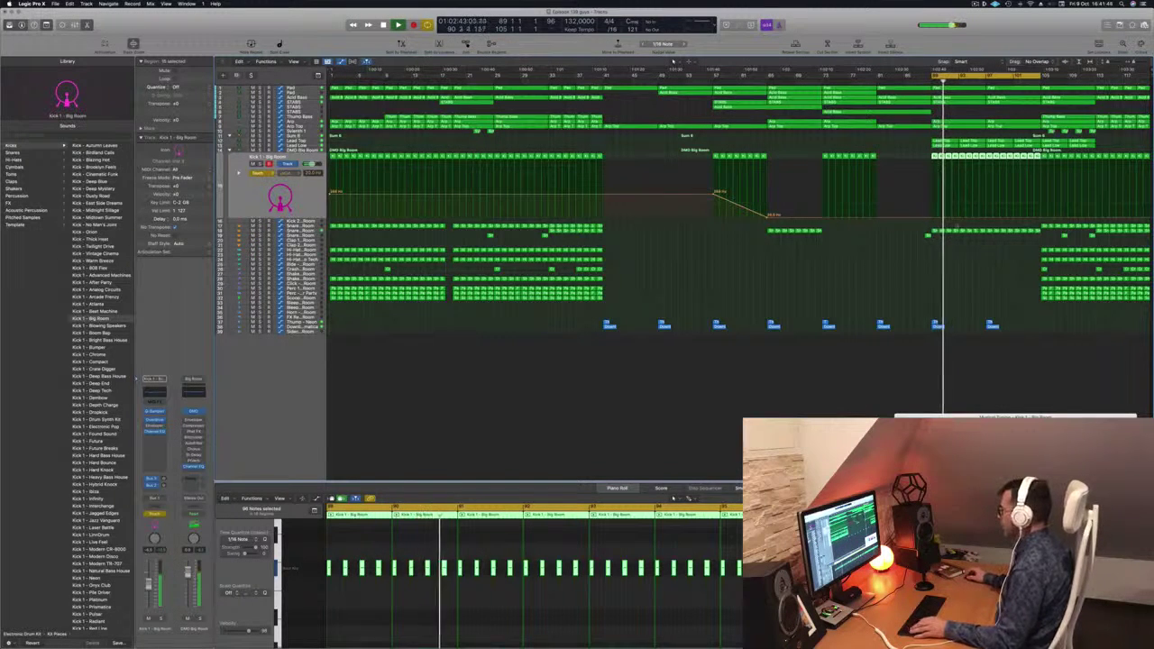
pyautogui.press('super+Right')
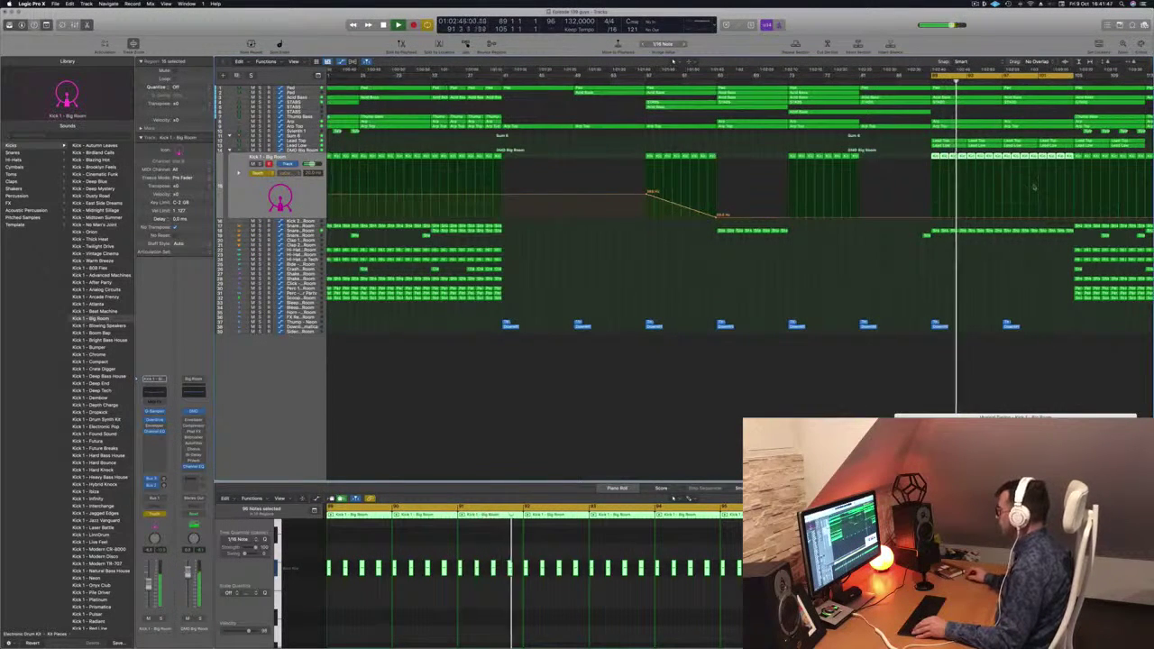
pyautogui.press('super+Right')
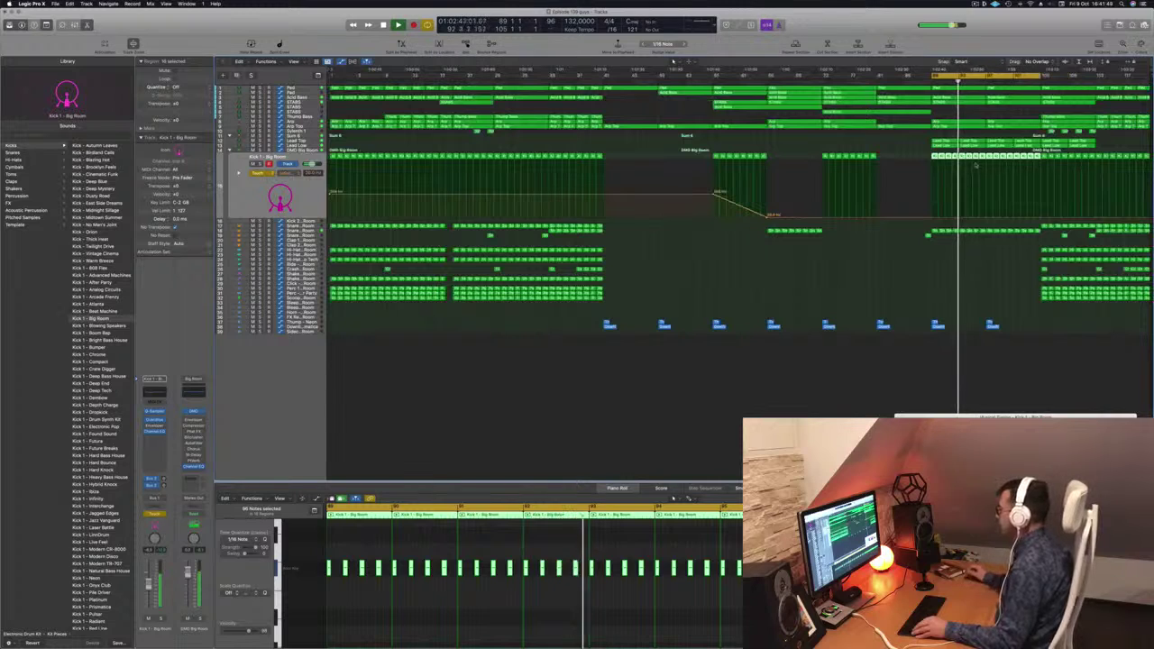
# Draw Kick 1 filter automation rising from bar 89 to a peak around bar 101, dipping, peaking again and dropping at bar 105.
pyautogui.click(990, 219)
pyautogui.moveTo(990, 219); pyautogui.dragTo(1043, 215)
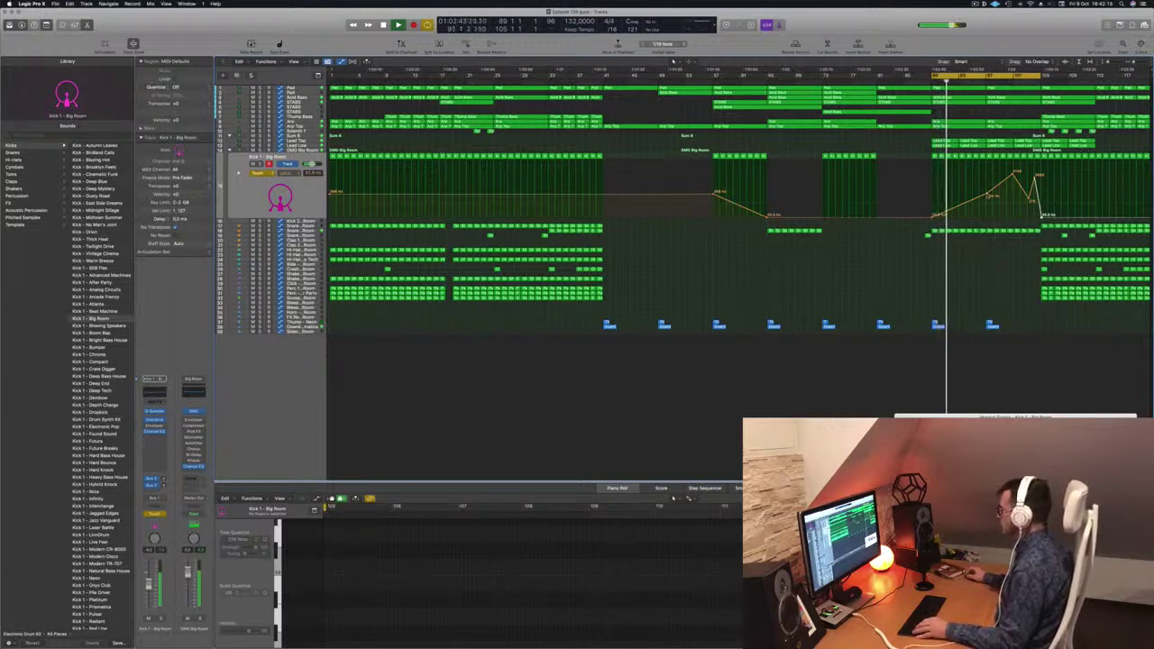
pyautogui.moveTo(988, 195); pyautogui.dragTo(987, 194)
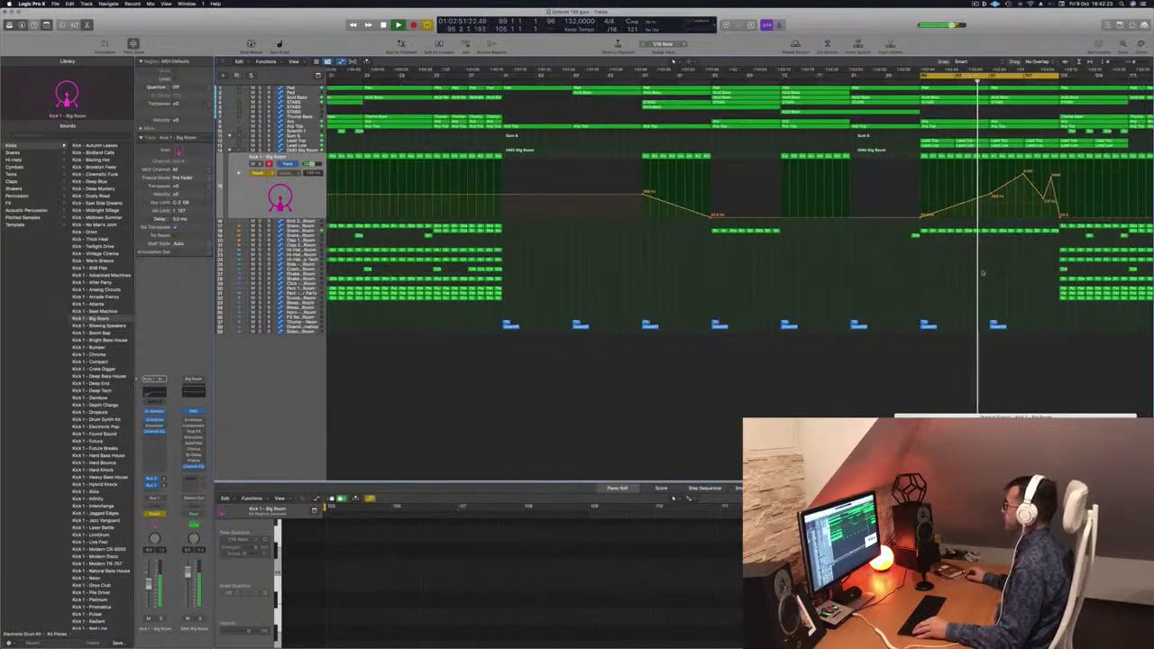
pyautogui.click(902, 236)
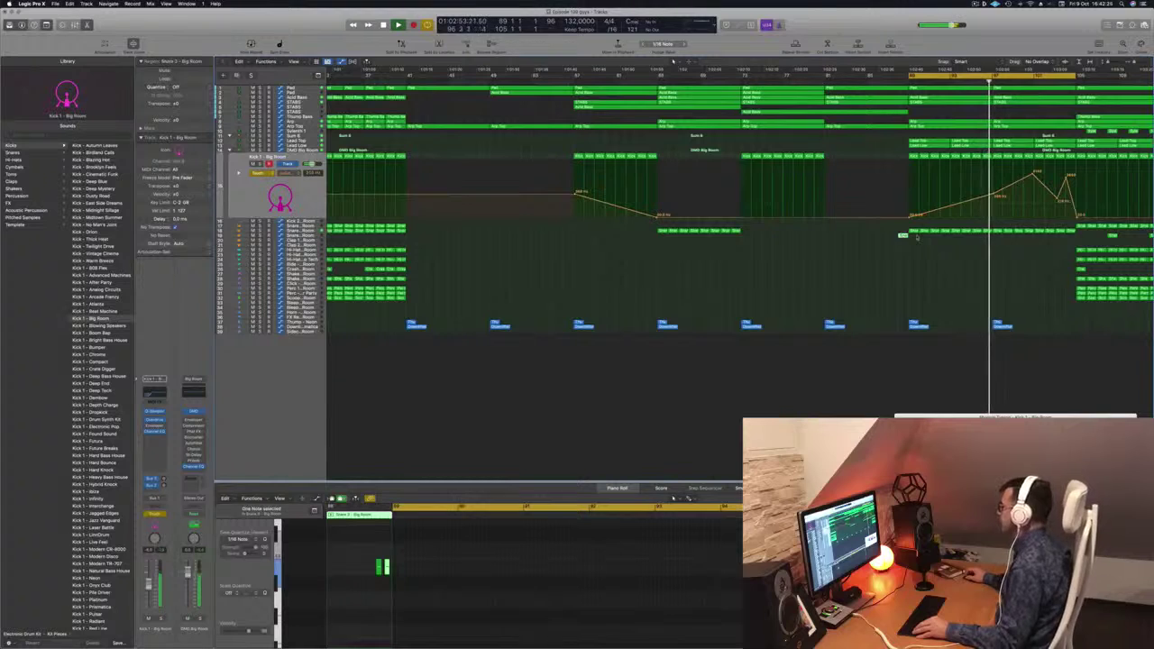
pyautogui.moveTo(1082, 241); pyautogui.dragTo(1081, 242)
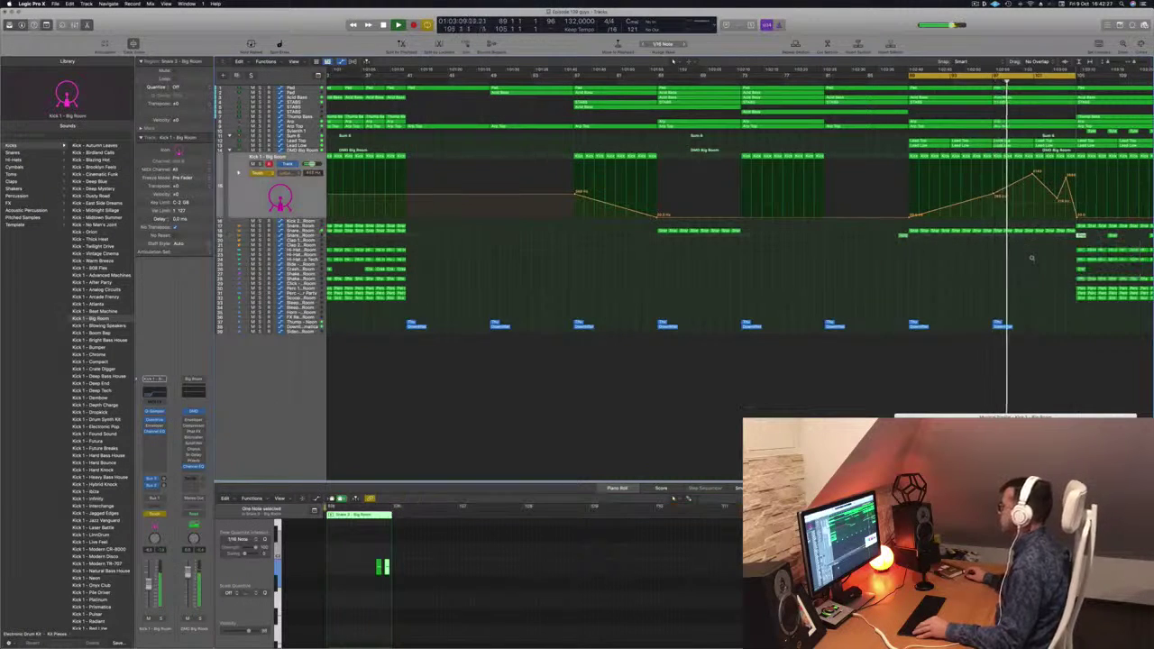
pyautogui.scroll(-3, 1026, 262)
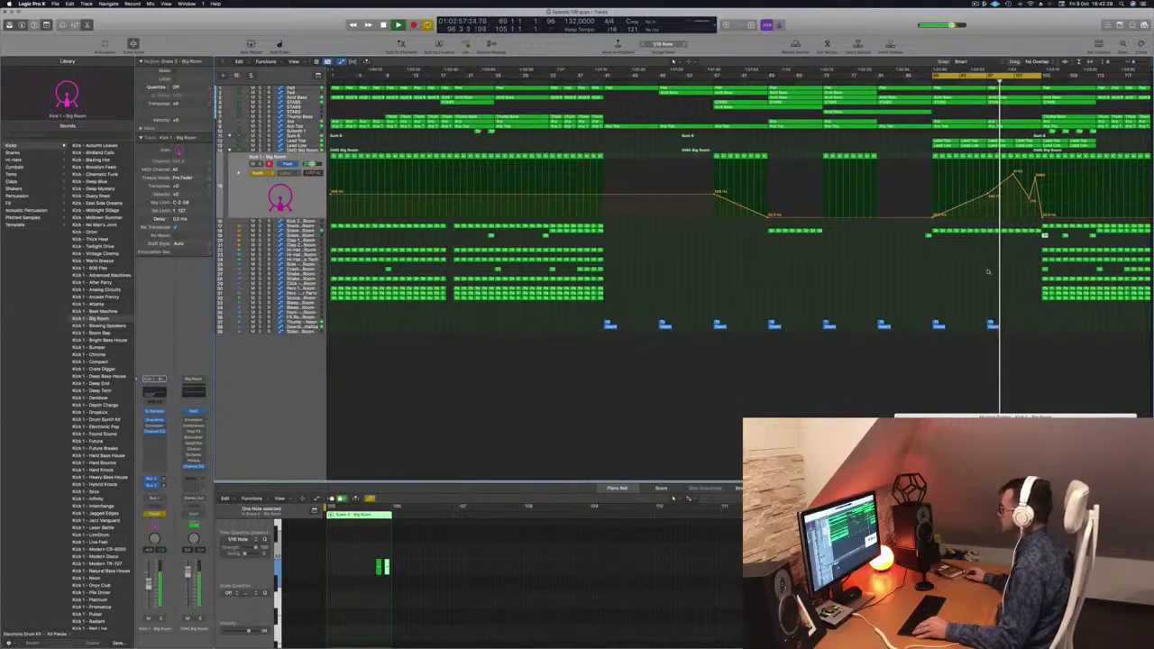
# Fine-tune the Kick 1 filter automation by deepening the dip between its two peaks just before bar 105.
pyautogui.moveTo(1013, 176); pyautogui.dragTo(1013, 177)
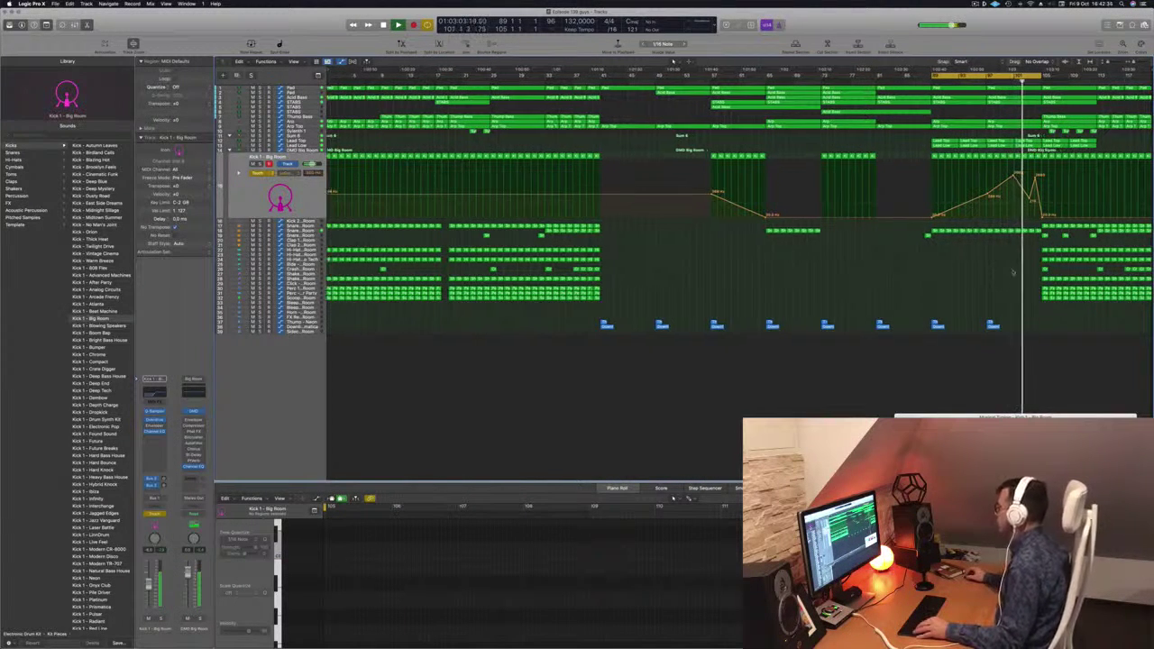
pyautogui.press('super+Right')
pyautogui.moveTo(1033, 199); pyautogui.dragTo(1031, 203)
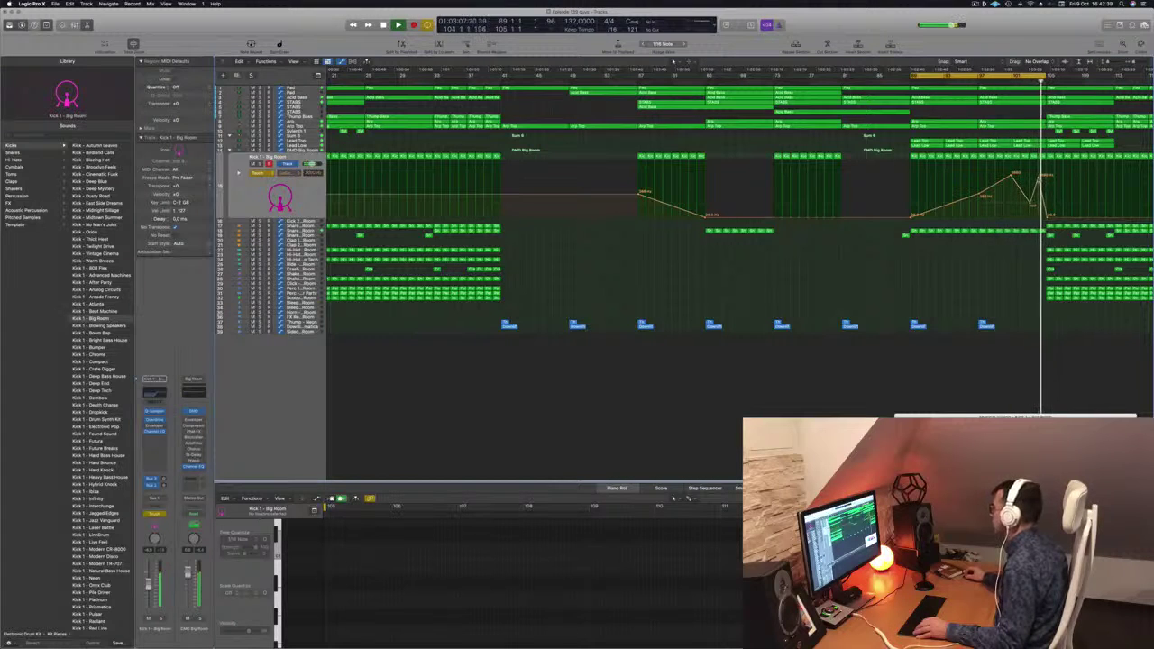
pyautogui.press('super+Left')
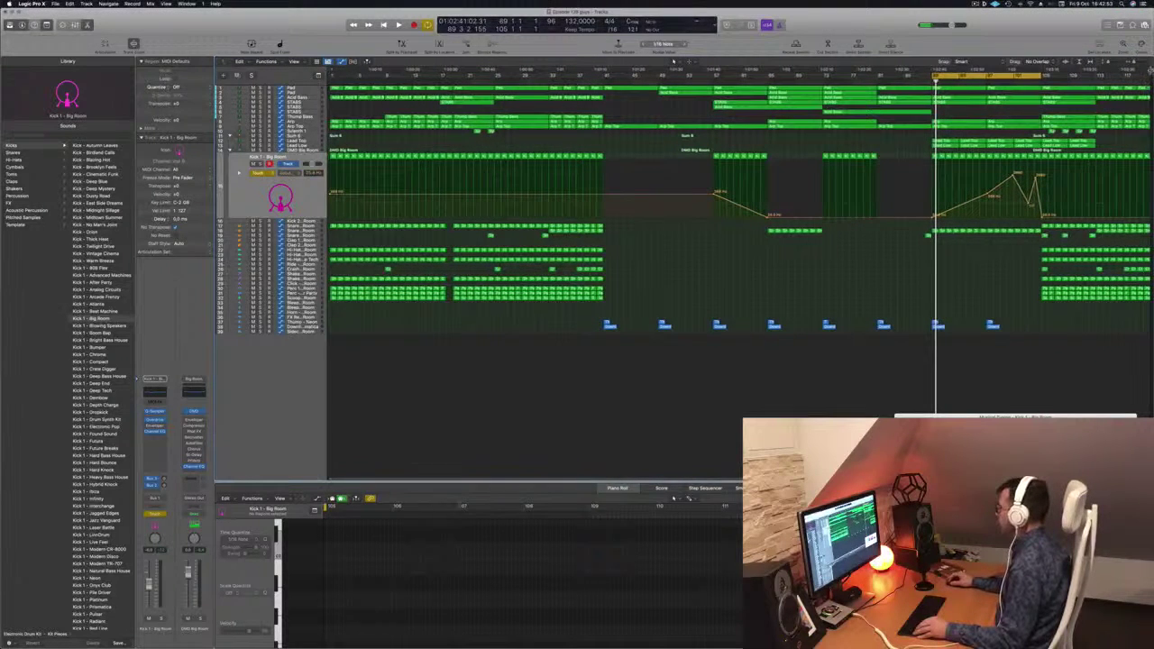
# Move all regions from bar 105 onward one bar later, leaving an empty bar before the drop.
pyautogui.hscroll(3, 1147, 70)
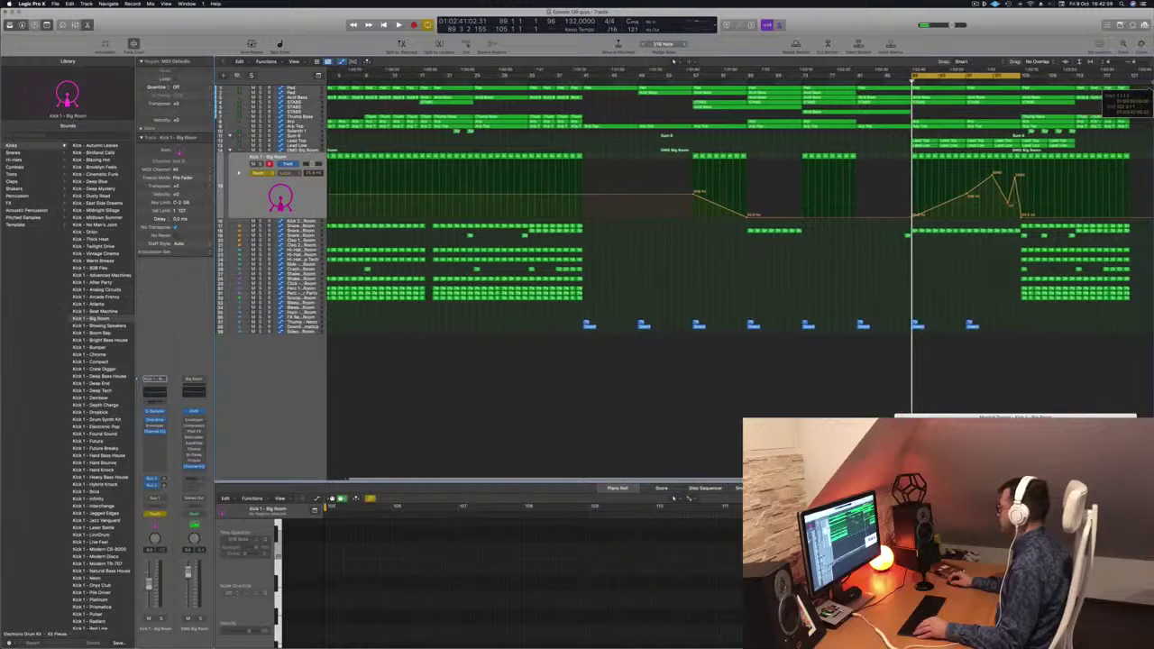
pyautogui.hscroll(5, 1118, 99)
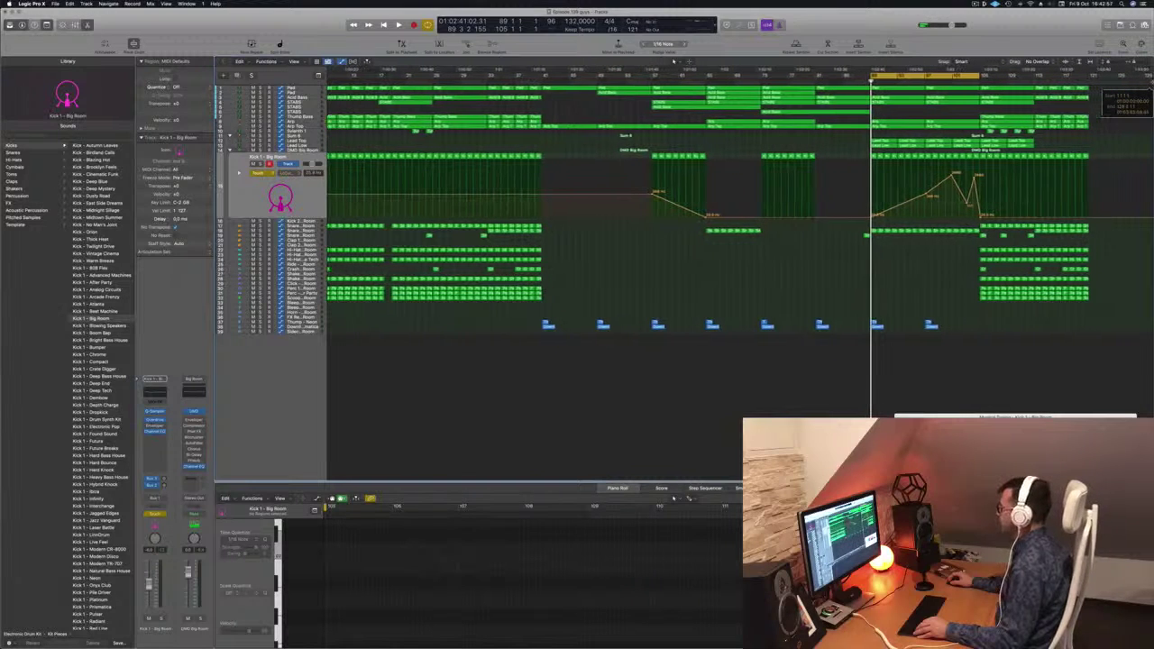
pyautogui.hscroll(1, 1117, 99)
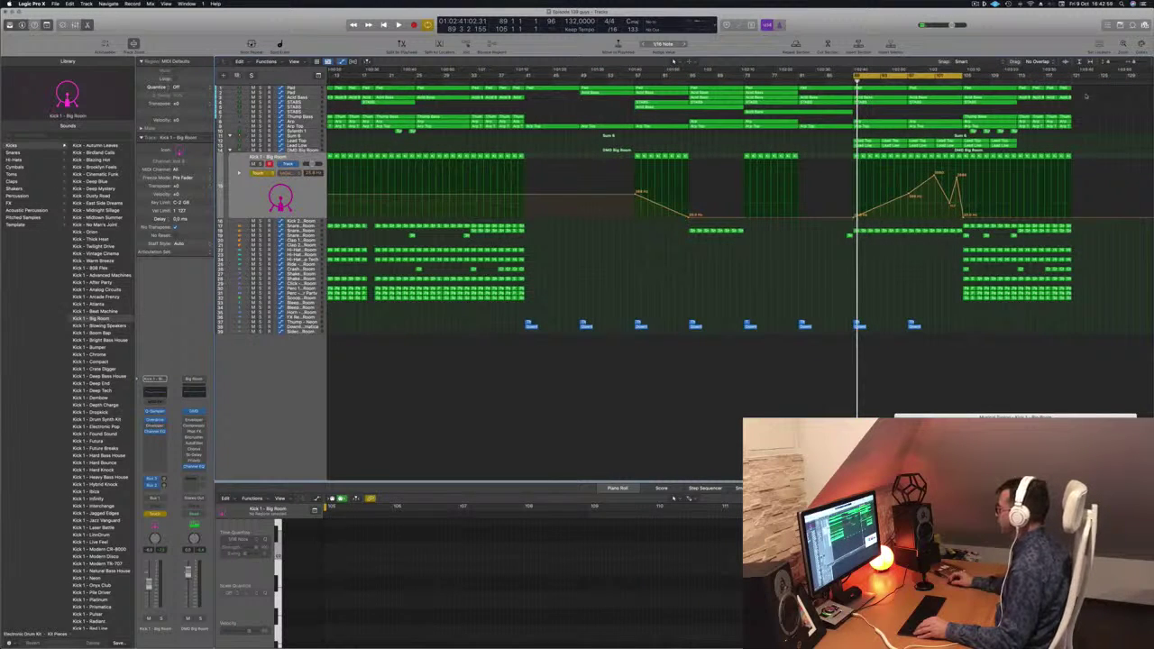
pyautogui.moveTo(1086, 95); pyautogui.dragTo(974, 334)
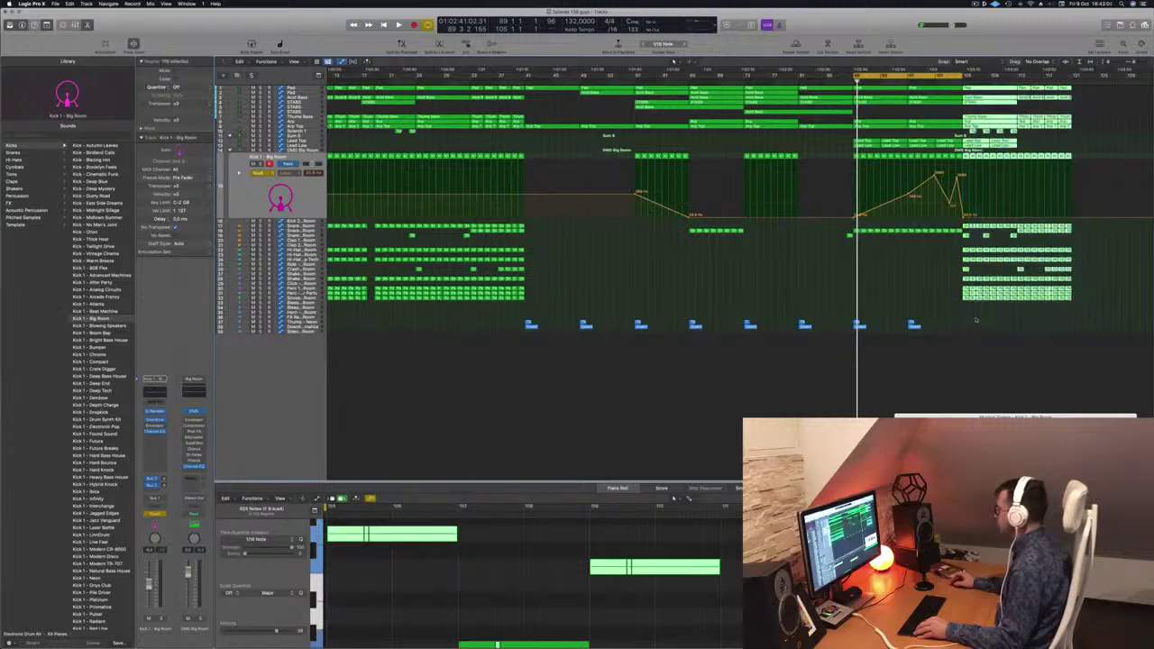
pyautogui.scroll(5, 967, 331)
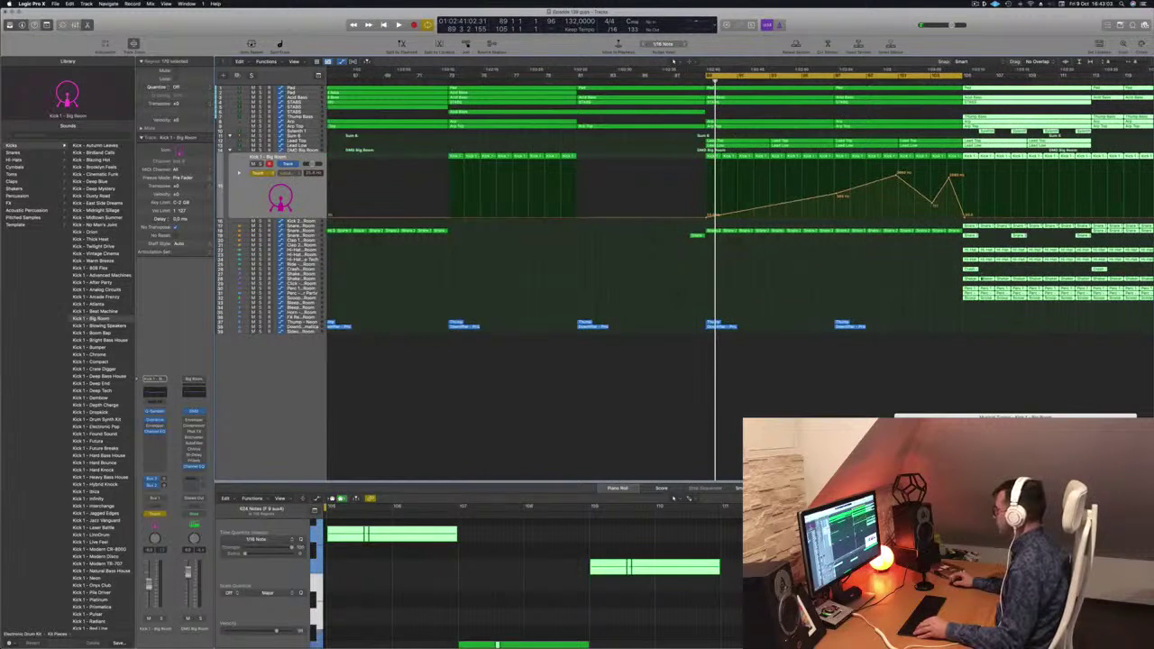
pyautogui.moveTo(972, 291); pyautogui.dragTo(1003, 297)
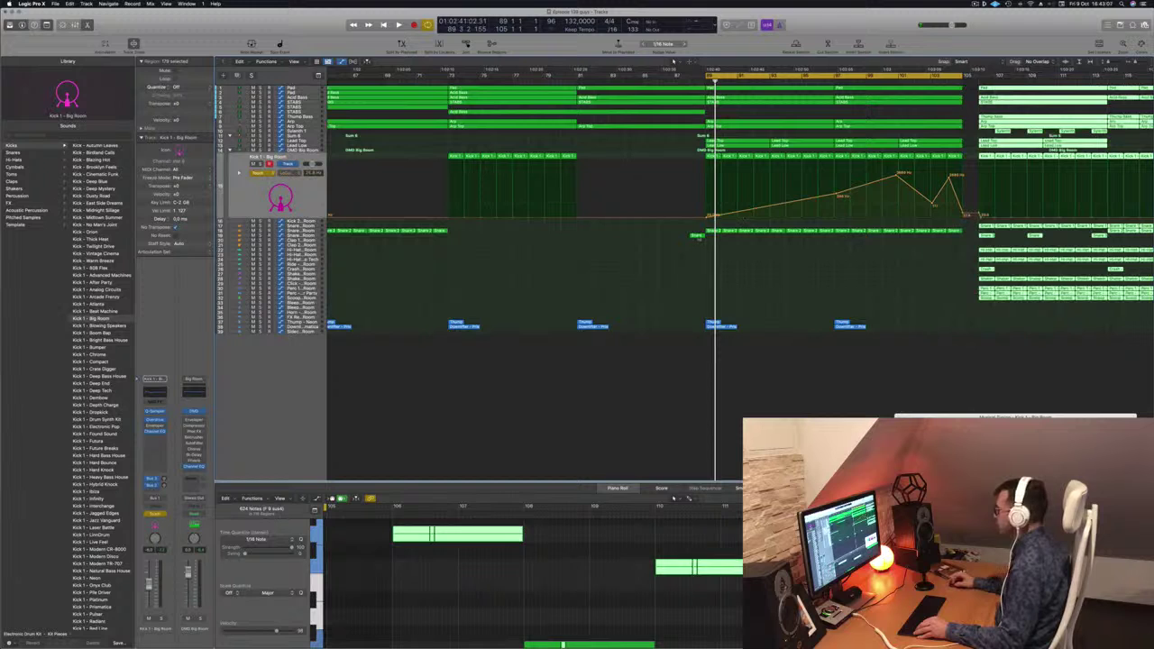
# Copy the one-bar snare fill from bar 88 into the gap at bar 105 and play the loop extended past bar 107.
pyautogui.moveTo(697, 235); pyautogui.dragTo(966, 240)
pyautogui.moveTo(966, 75); pyautogui.dragTo(1008, 76)
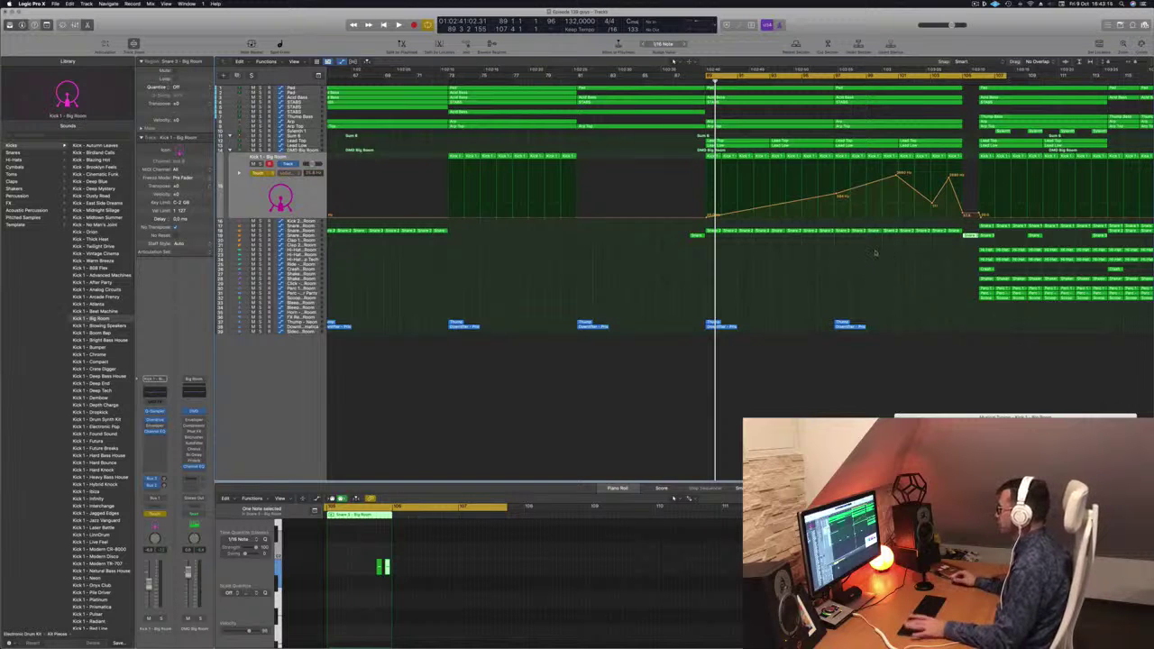
pyautogui.press('space')
pyautogui.press('super+Left')
pyautogui.press('super+Left')
pyautogui.press('super+Left')
pyautogui.press('super+Left')
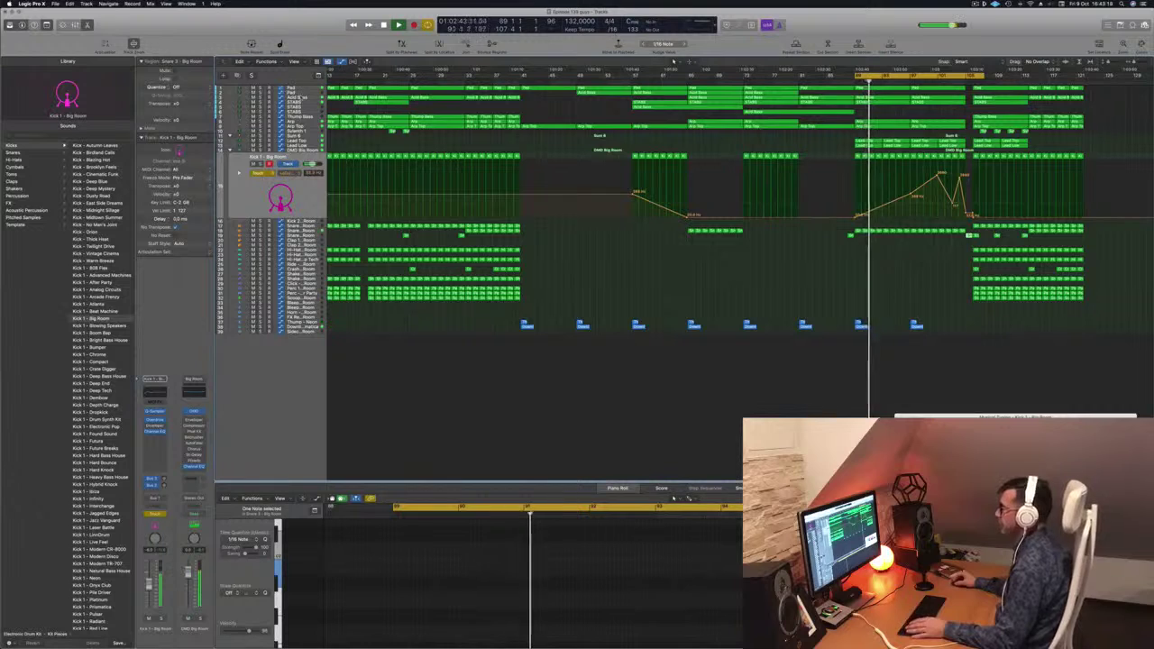
# Raise the first STABS track's automation to a peak at bar 105.
pyautogui.click(300, 97)
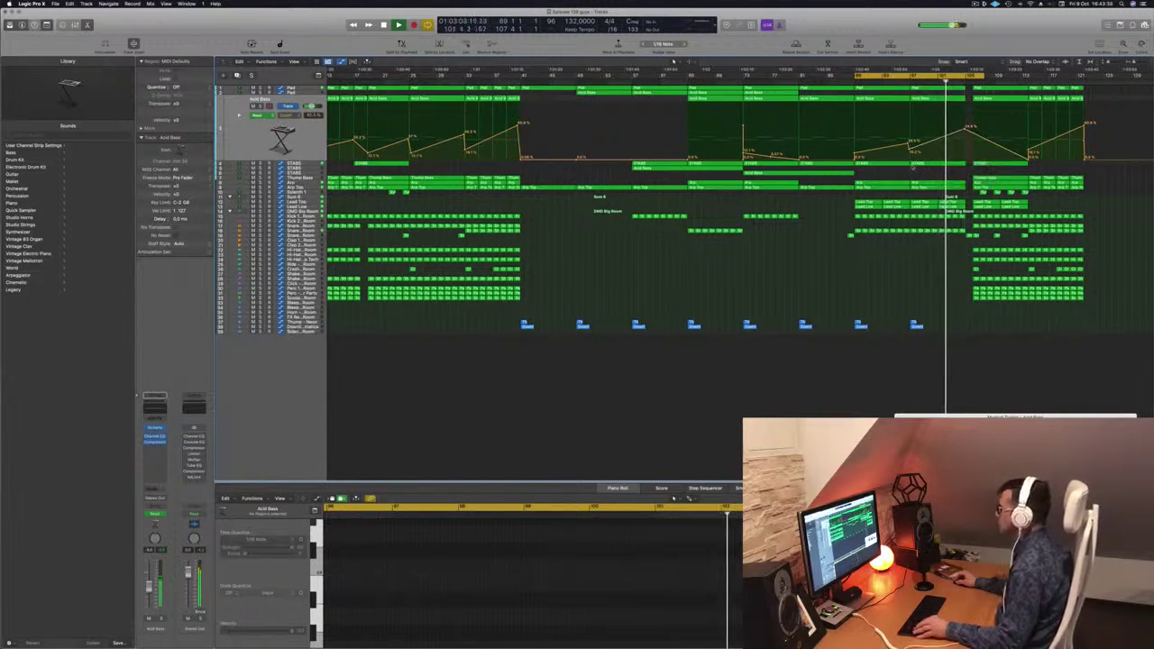
pyautogui.press('super+Left')
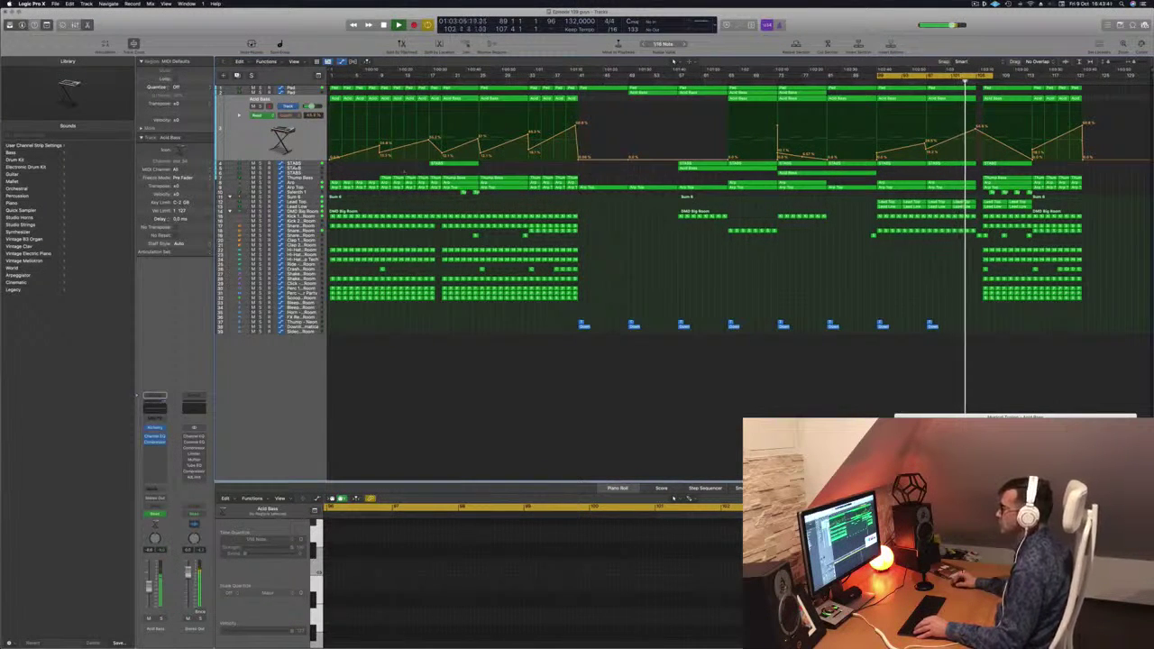
pyautogui.press('Down')
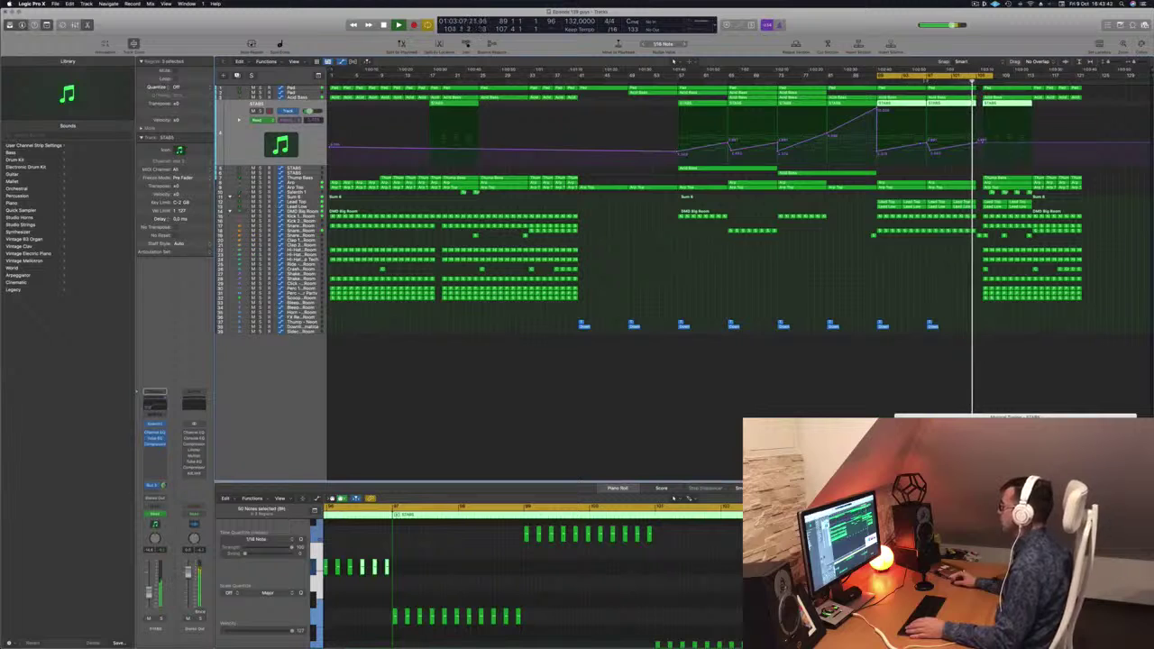
pyautogui.moveTo(977, 142); pyautogui.dragTo(977, 109)
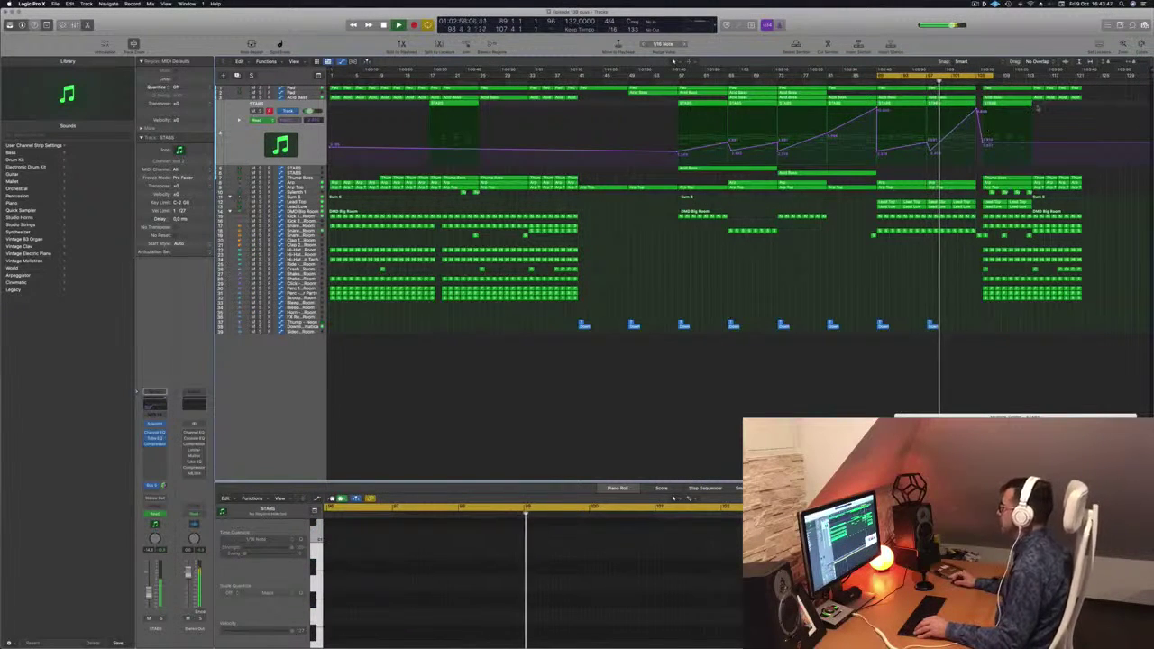
# Extend the cycle range to about bar 114 and replay the transition from bar 89.
pyautogui.moveTo(976, 76); pyautogui.dragTo(1030, 79)
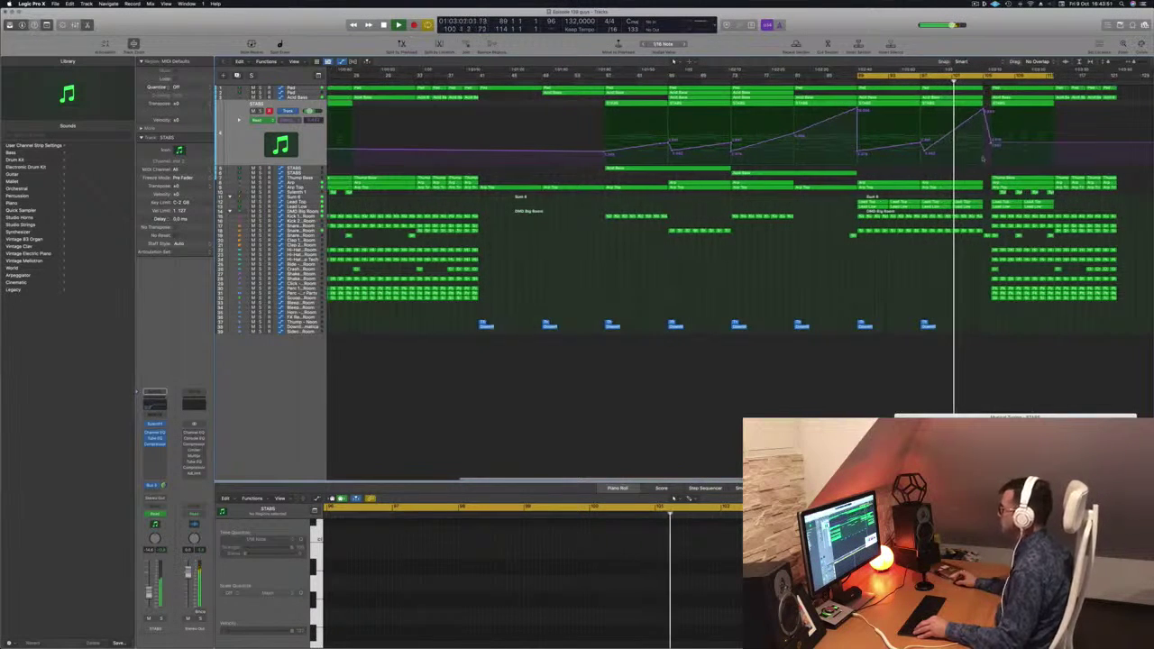
pyautogui.scroll(5, 969, 251)
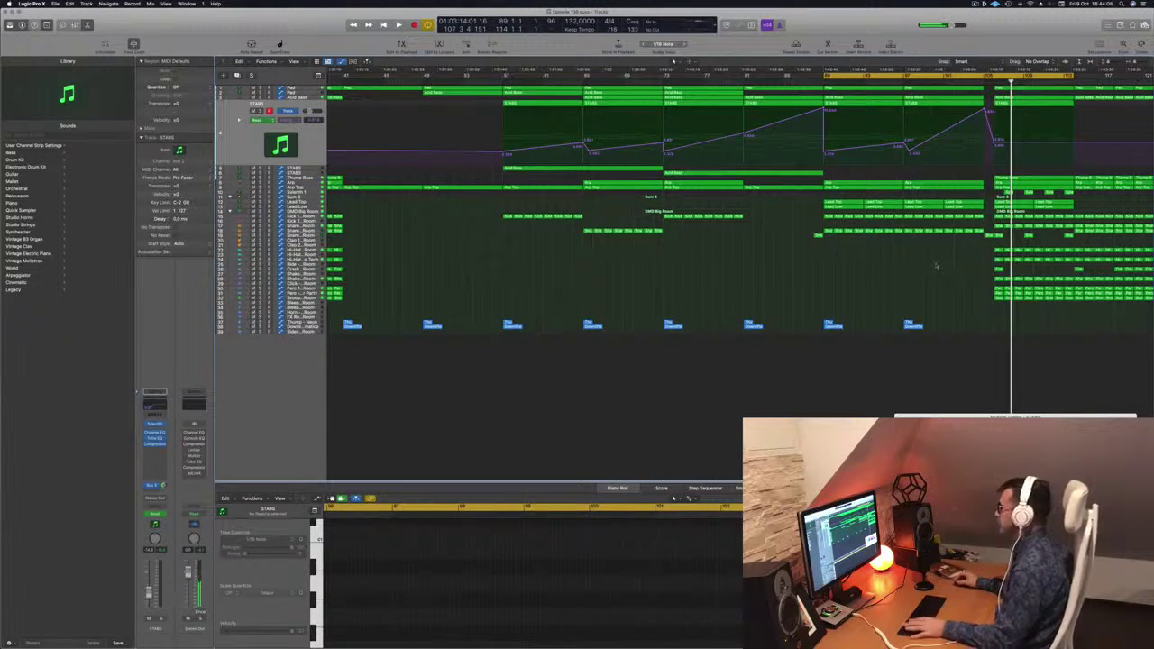
pyautogui.press('space')
pyautogui.keyDown('ctrl'); pyautogui.keyDown('alt'); pyautogui.click(857, 282); pyautogui.keyUp('alt'); pyautogui.keyUp('ctrl')
pyautogui.keyDown('ctrl'); pyautogui.keyDown('alt'); pyautogui.click(828, 275); pyautogui.keyUp('alt'); pyautogui.keyUp('ctrl')
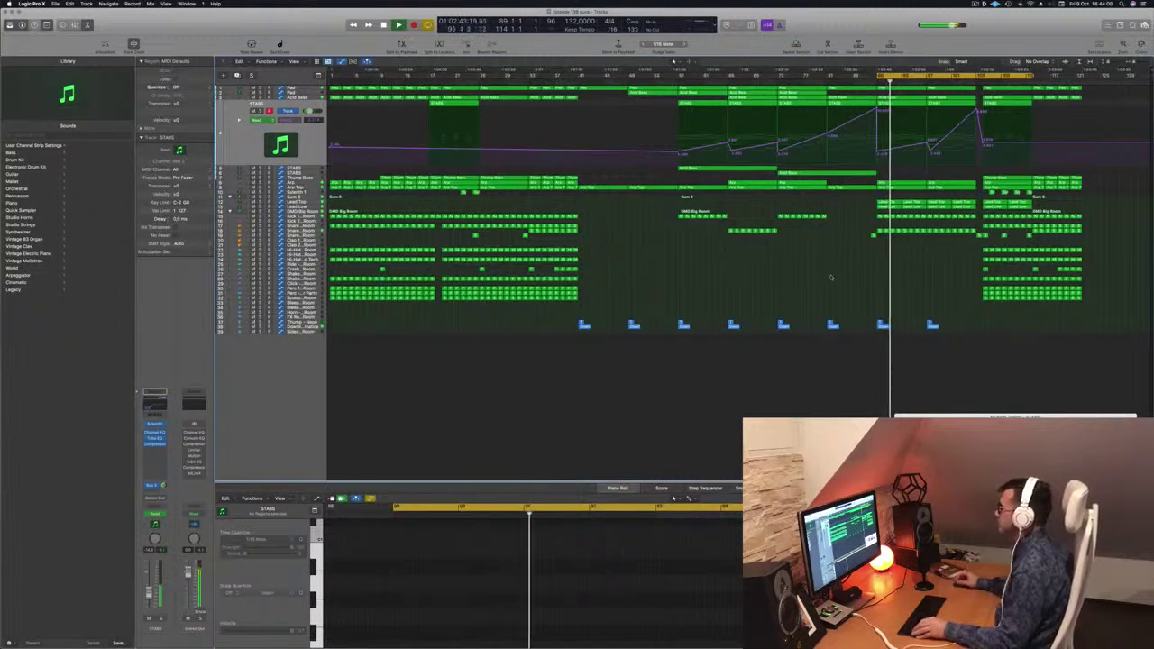
# Reshape the first Pad track's automation to fall gradually from its bar 97 peak to bar 105, and restart playback.
pyautogui.scroll(4, 832, 277)
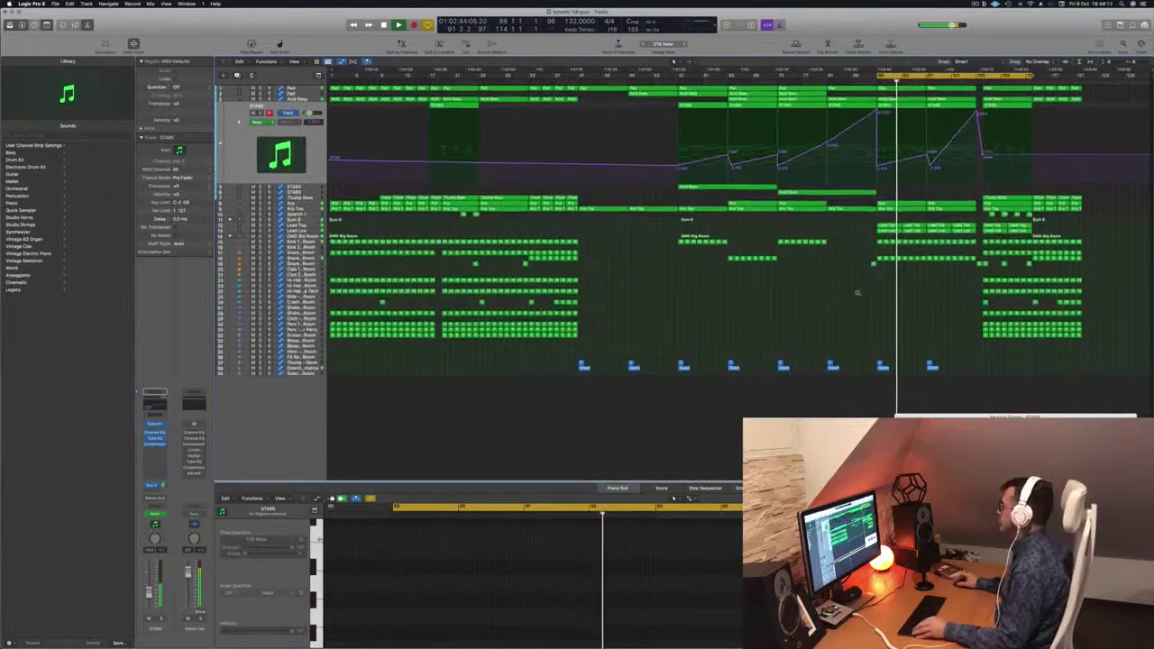
pyautogui.scroll(5, 857, 293)
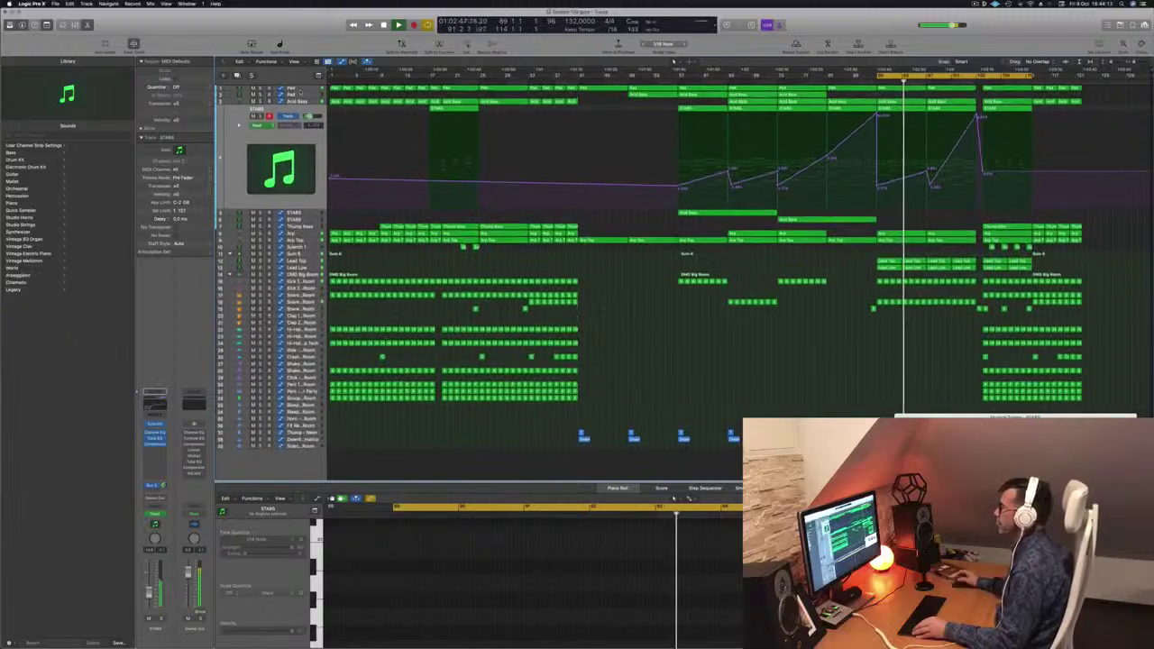
pyautogui.click(300, 90)
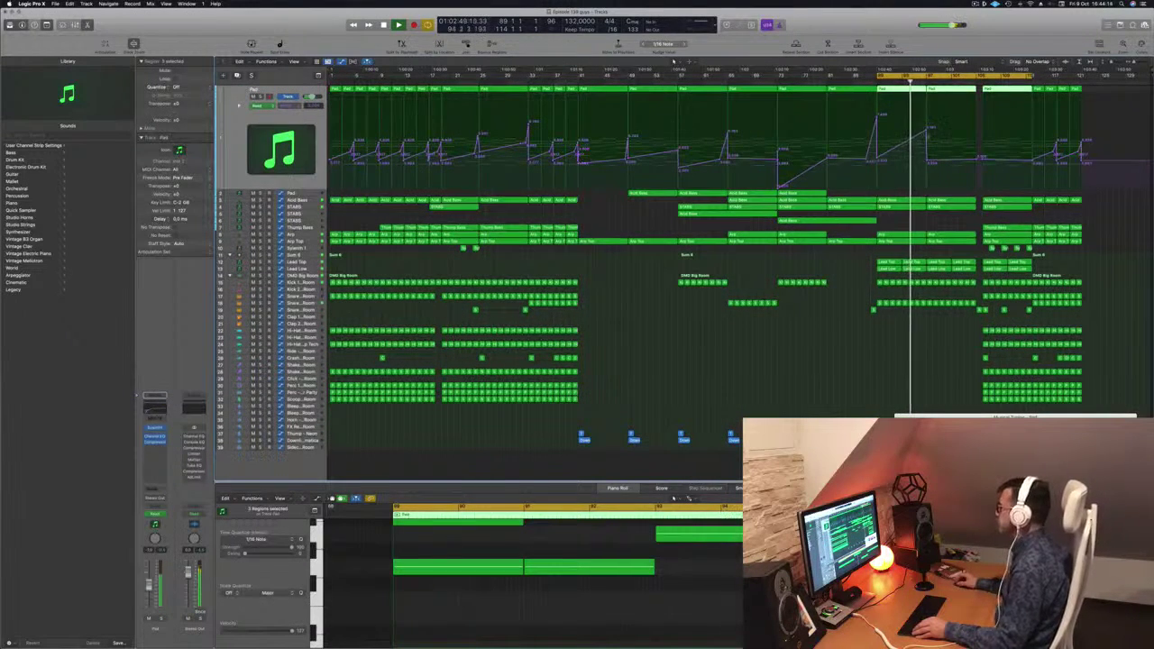
pyautogui.moveTo(926, 133)
pyautogui.mouseDown()
pyautogui.moveTo(924, 144)
pyautogui.moveTo(925, 134)
pyautogui.mouseUp()
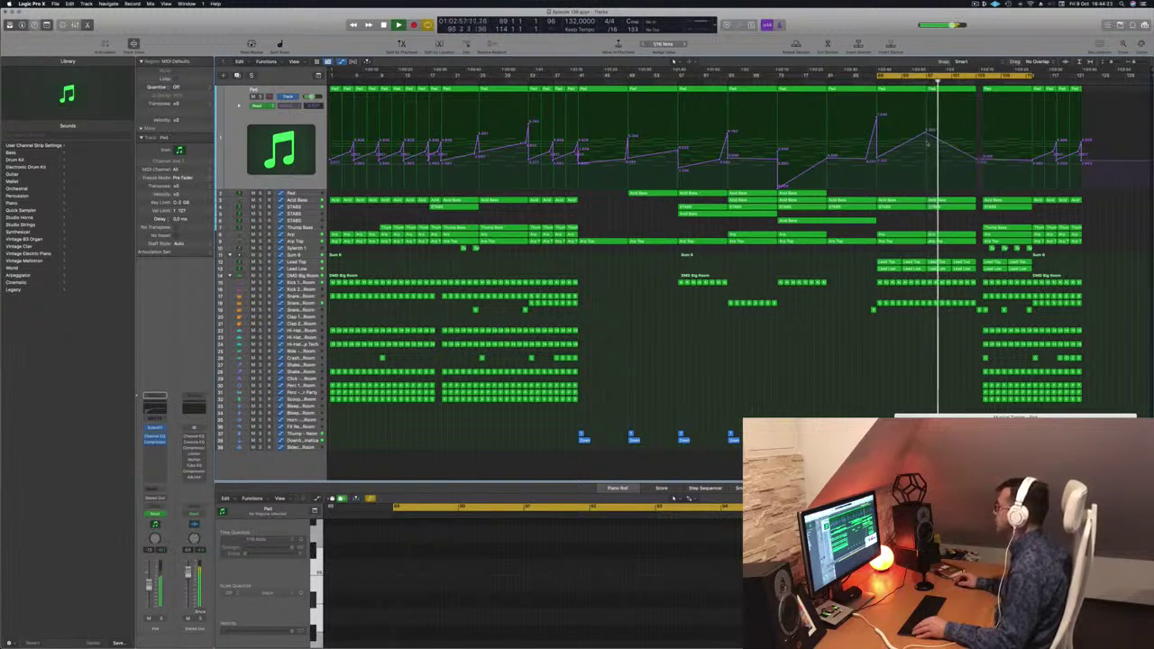
pyautogui.press('space')
pyautogui.press('space')
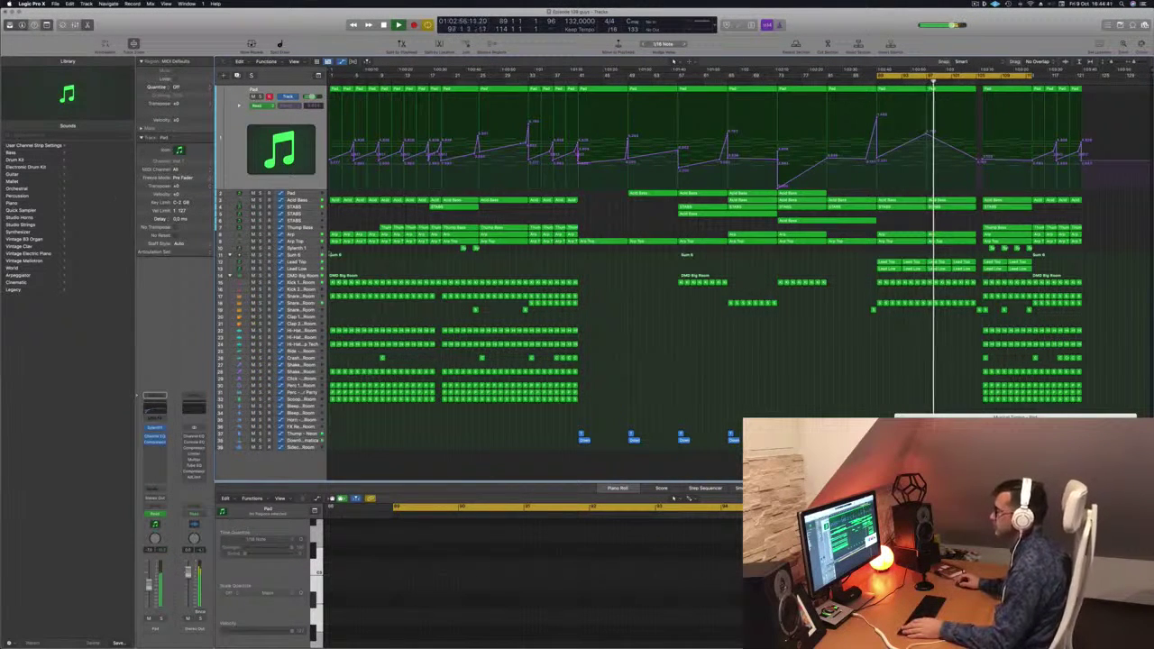
# Change the Sum 6 filter automation to fall from bar 97 to a very low value at bar 105 and stay there.
pyautogui.click(313, 255)
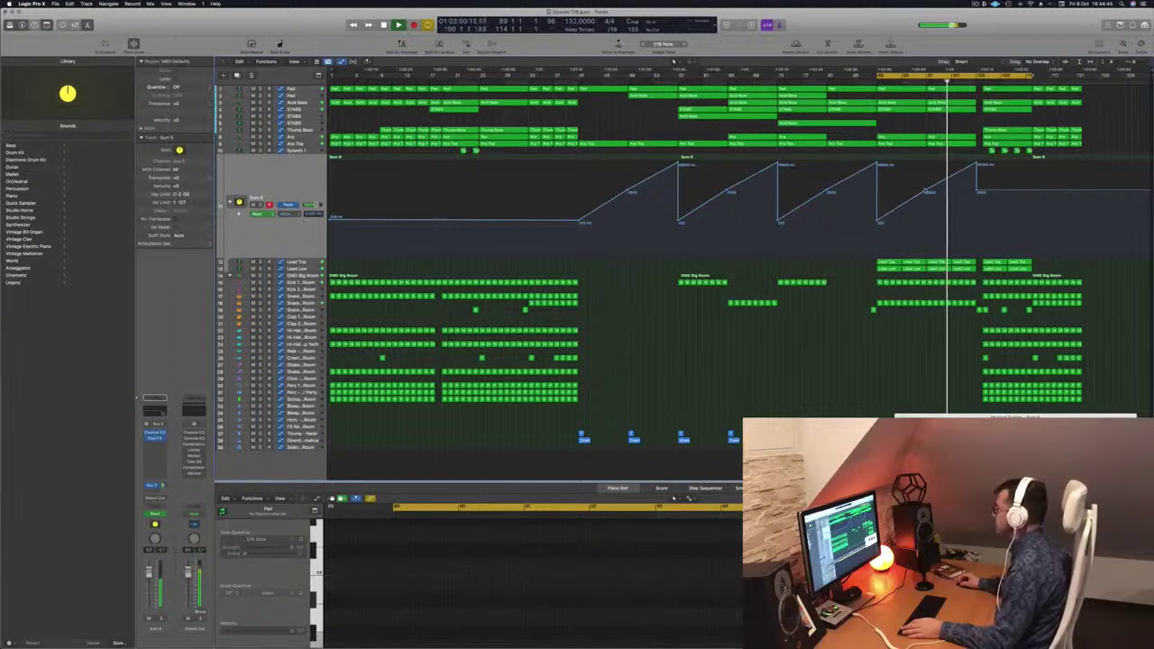
pyautogui.click(977, 241)
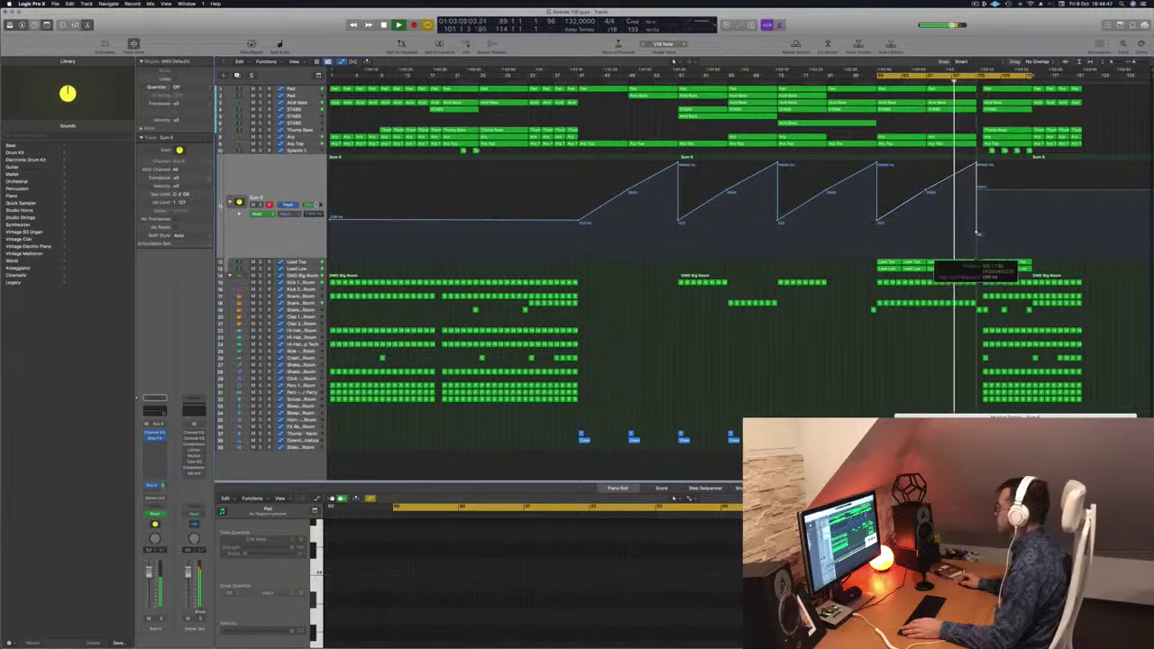
pyautogui.click(976, 163)
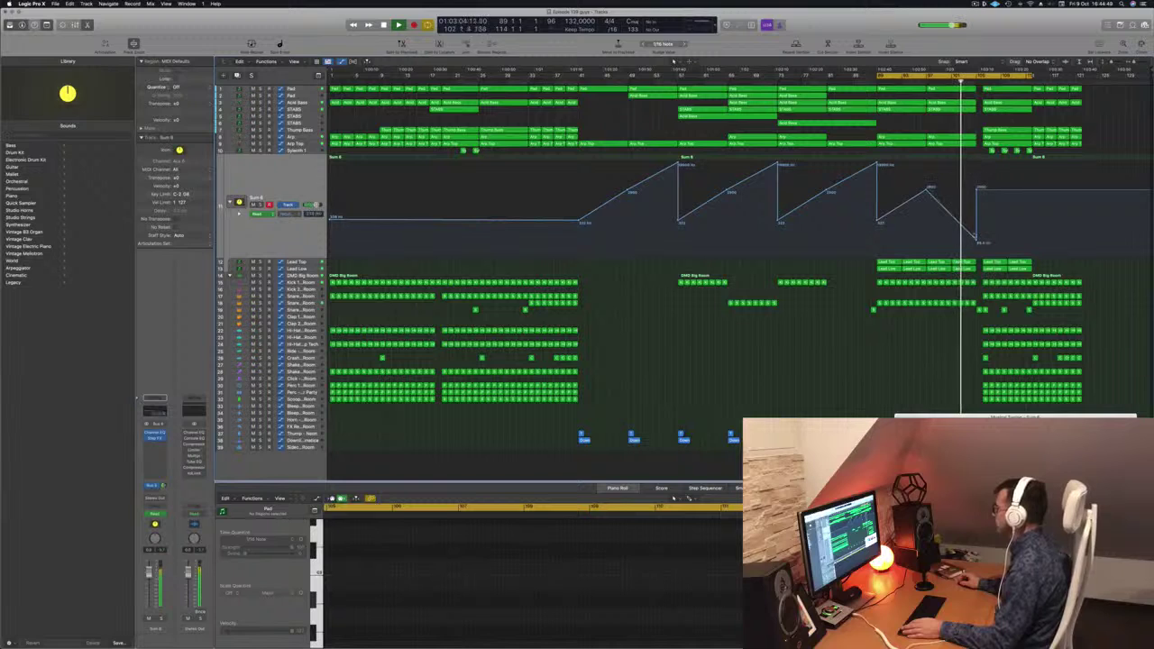
pyautogui.moveTo(976, 242); pyautogui.dragTo(976, 253)
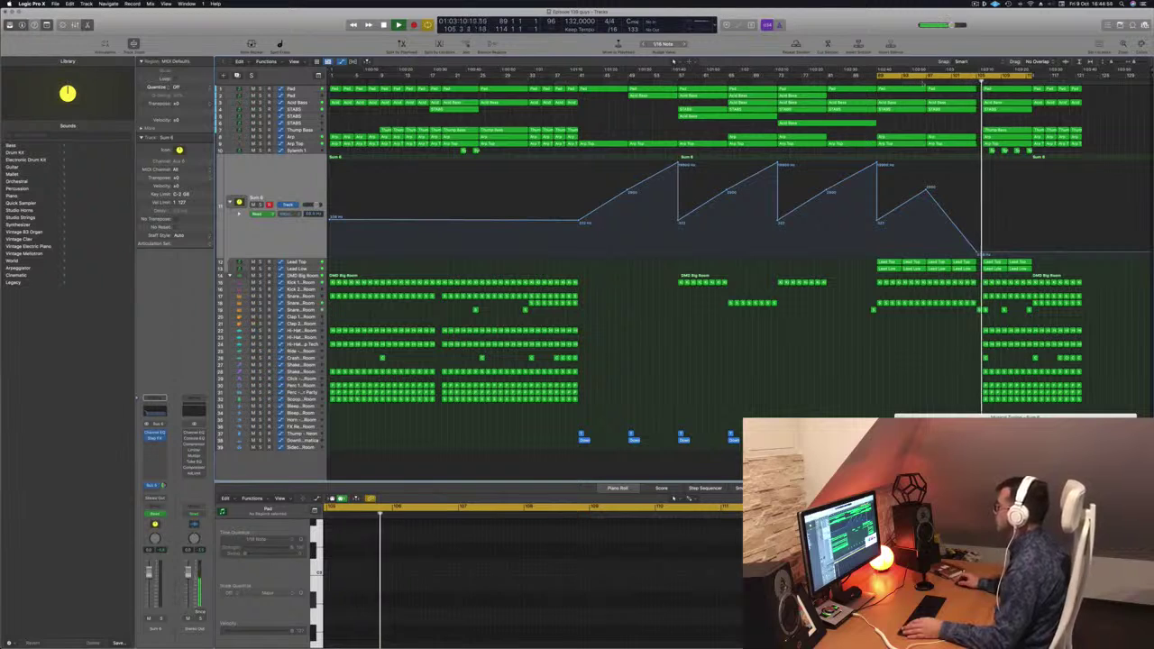
# Lower the Acid Bass automation peak at bar 105 and select the Acid Bass region at bar 73 on the second Pad track.
pyautogui.click(310, 103)
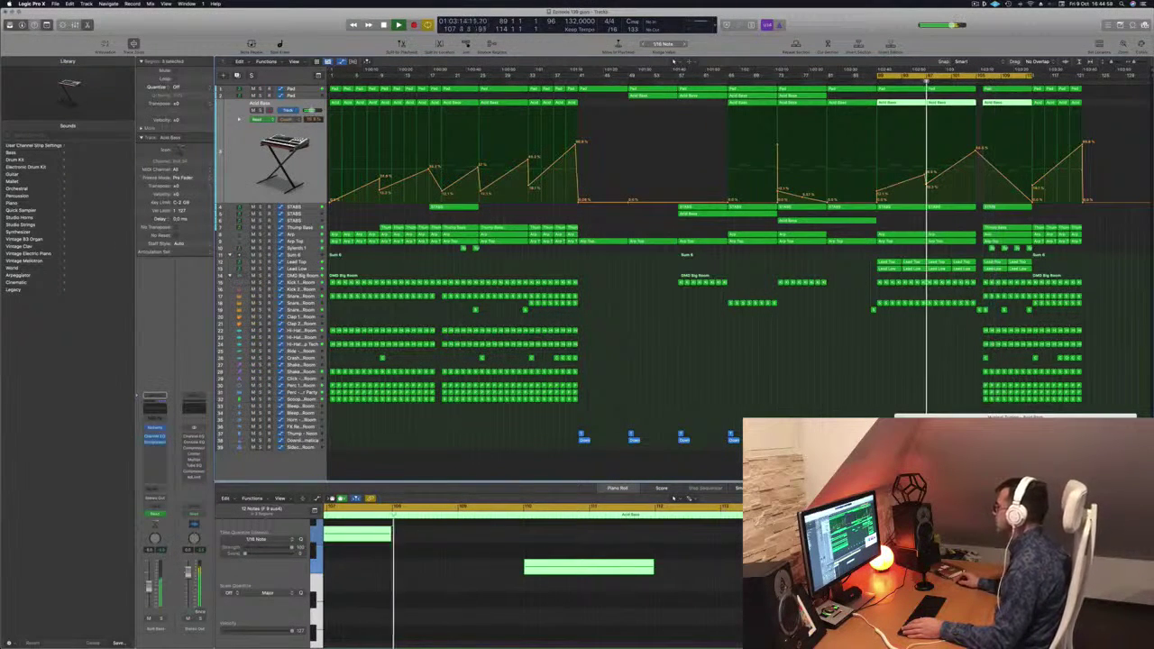
pyautogui.moveTo(976, 150); pyautogui.dragTo(975, 162)
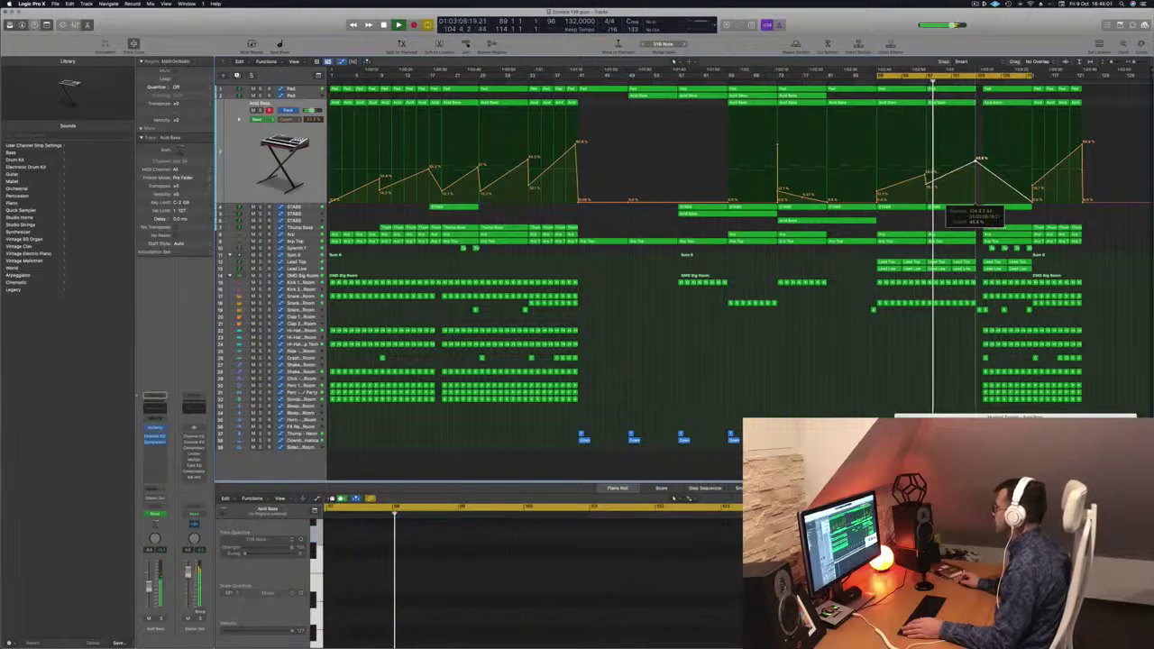
pyautogui.click(789, 96)
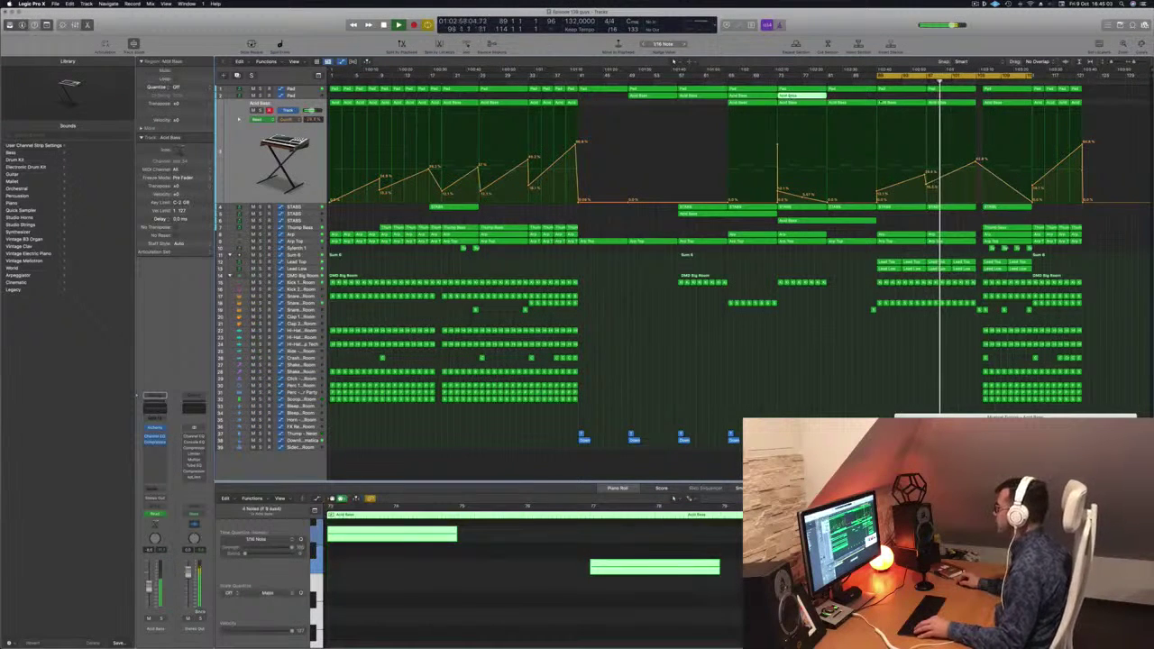
# Copy the Acid Bass region to bar 97 on the second Pad track and save the project.
pyautogui.moveTo(882, 102); pyautogui.dragTo(940, 95)
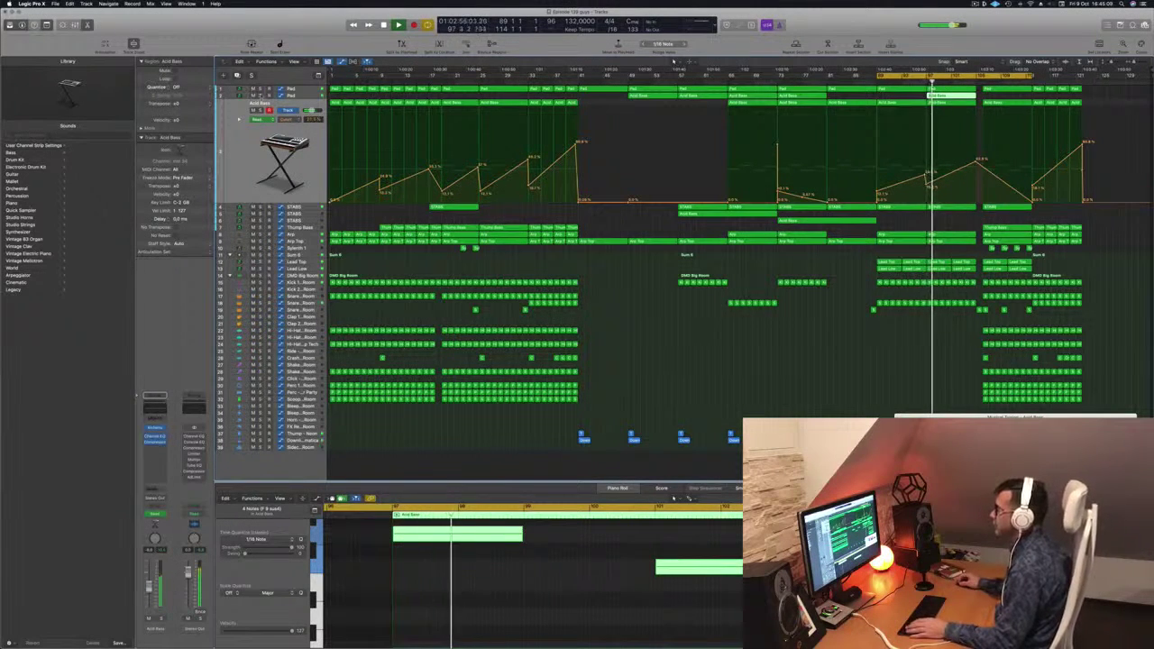
pyautogui.hotkey('ctrl', 's')
pyautogui.hotkey('ctrl', 's')
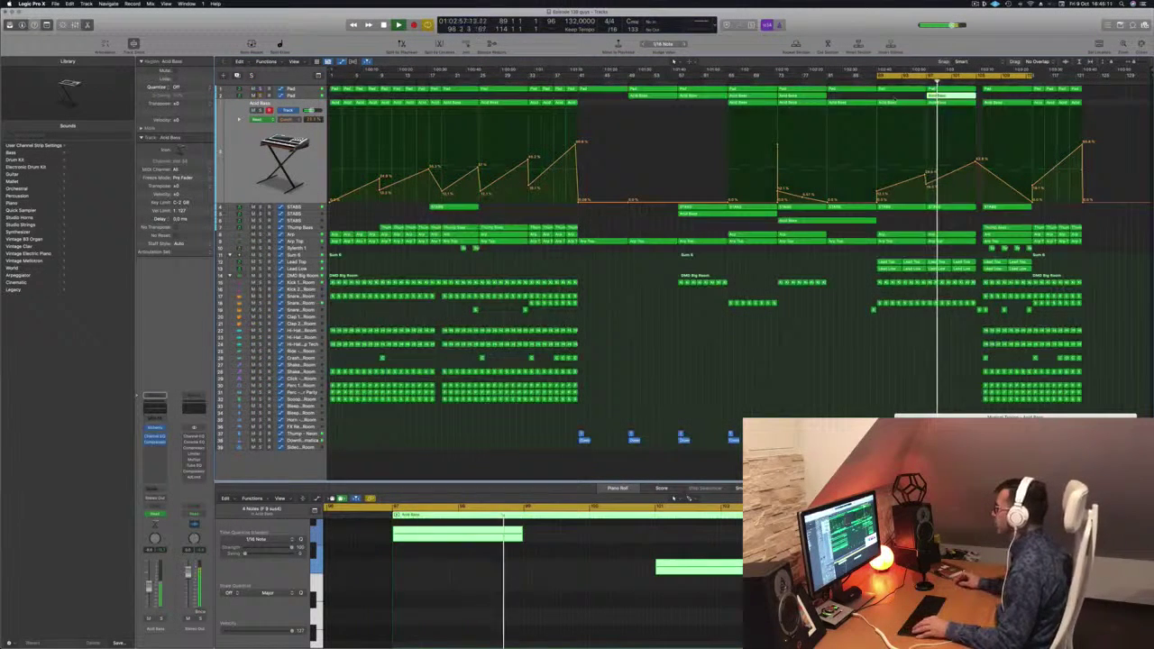
pyautogui.click(894, 97)
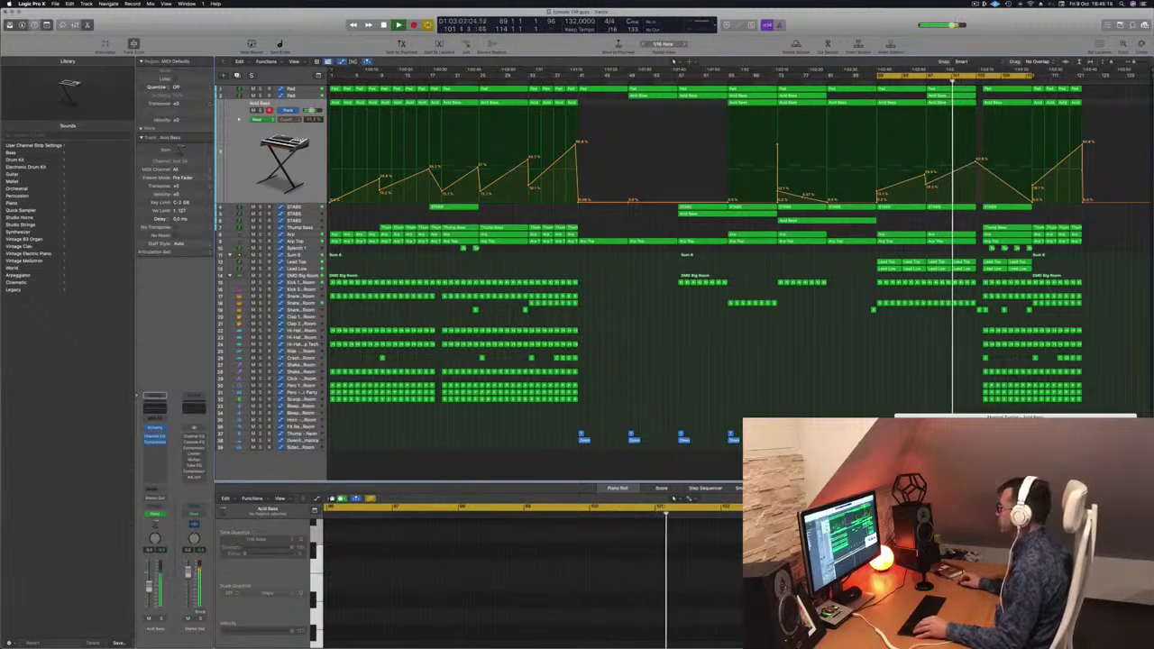
pyautogui.press('super+k')
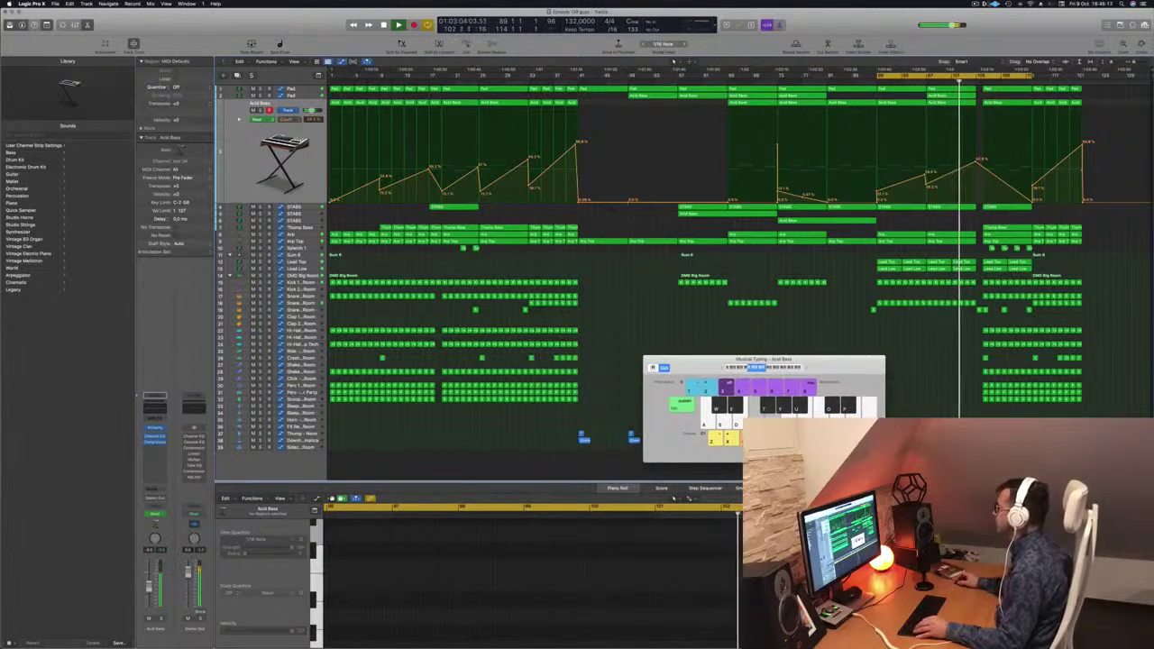
# Extend the end of the cycle range to about bar 122 and delete the snare fill region at bar 106.
pyautogui.moveTo(1031, 77); pyautogui.dragTo(1080, 78)
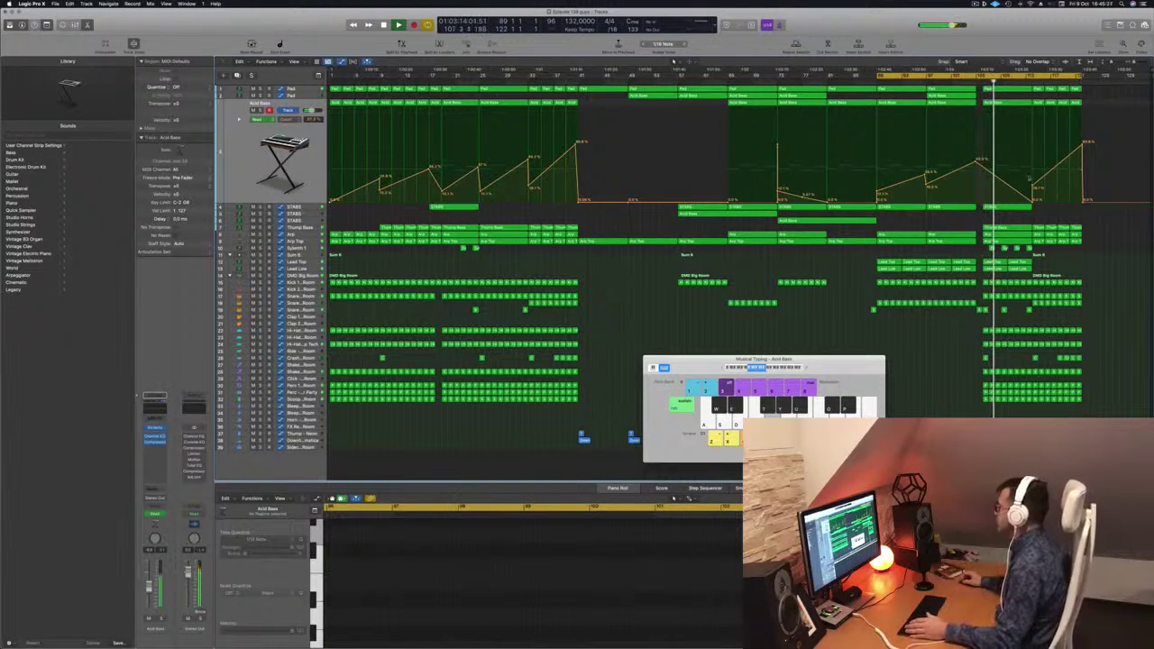
pyautogui.click(985, 310)
pyautogui.press('BackSpace')
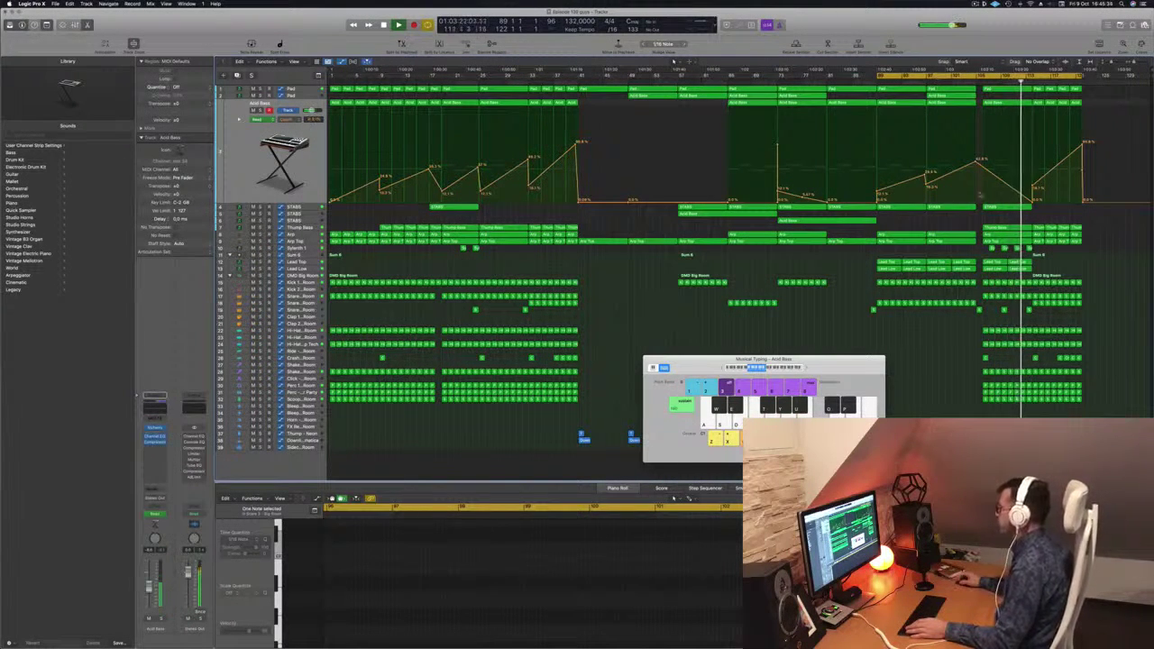
# Extend the cycle range back to bar 41 and replay the transition into the break from about bars 33 and 40.
pyautogui.click(876, 82)
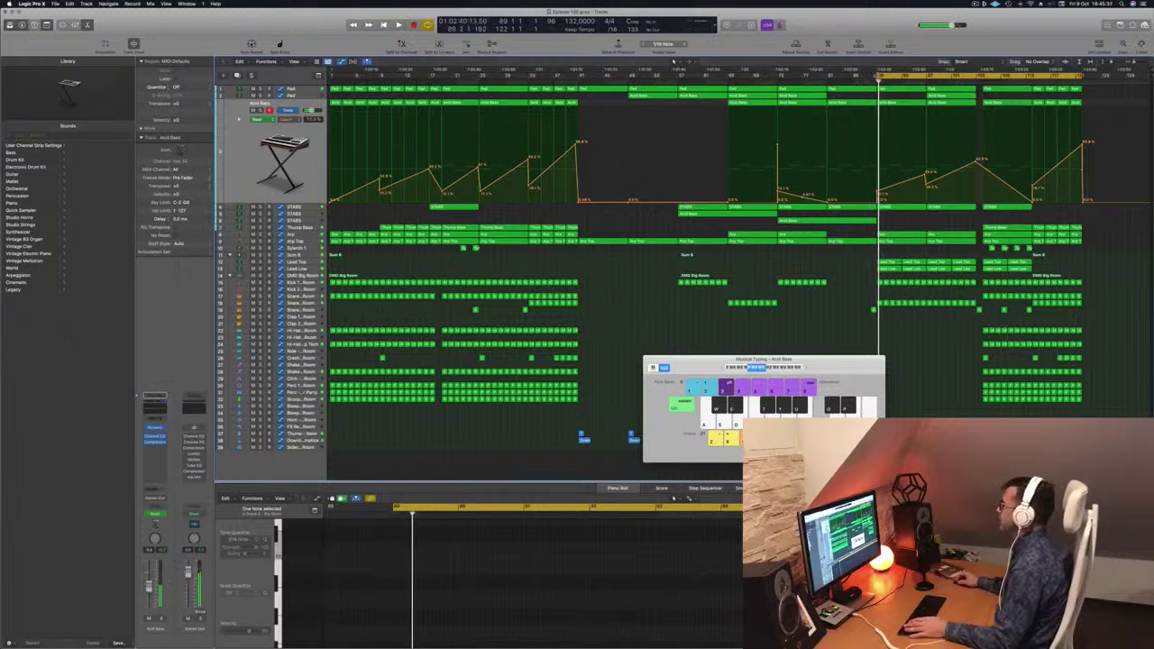
pyautogui.moveTo(879, 77); pyautogui.dragTo(578, 81)
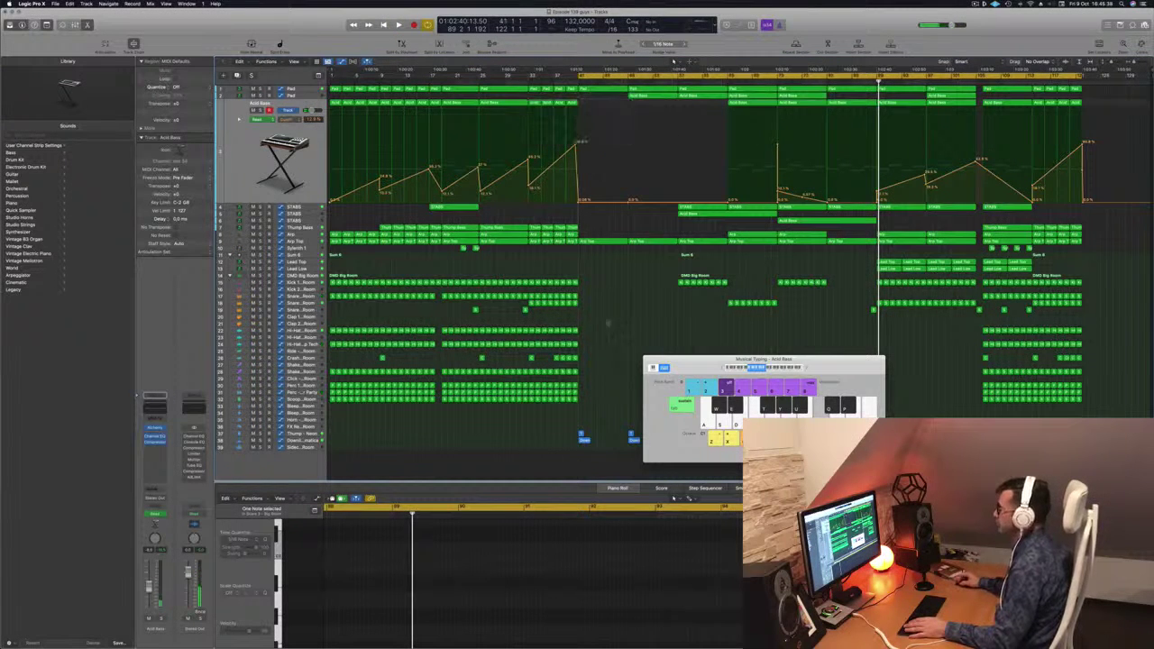
pyautogui.moveTo(694, 360); pyautogui.dragTo(658, 360)
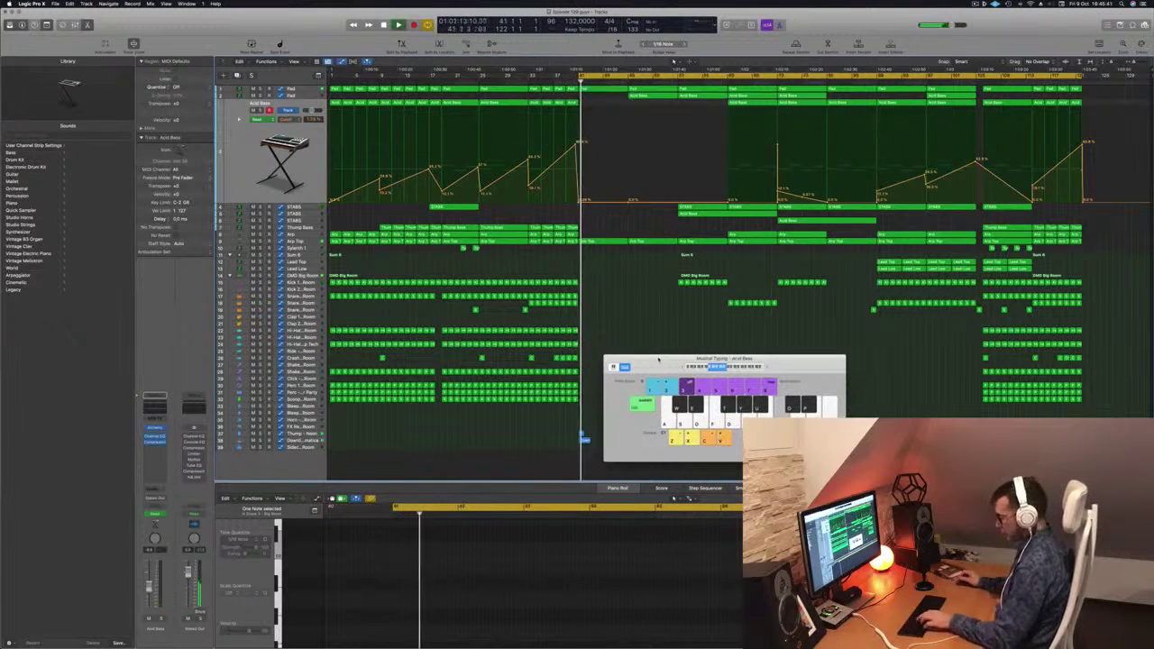
pyautogui.press('super+k')
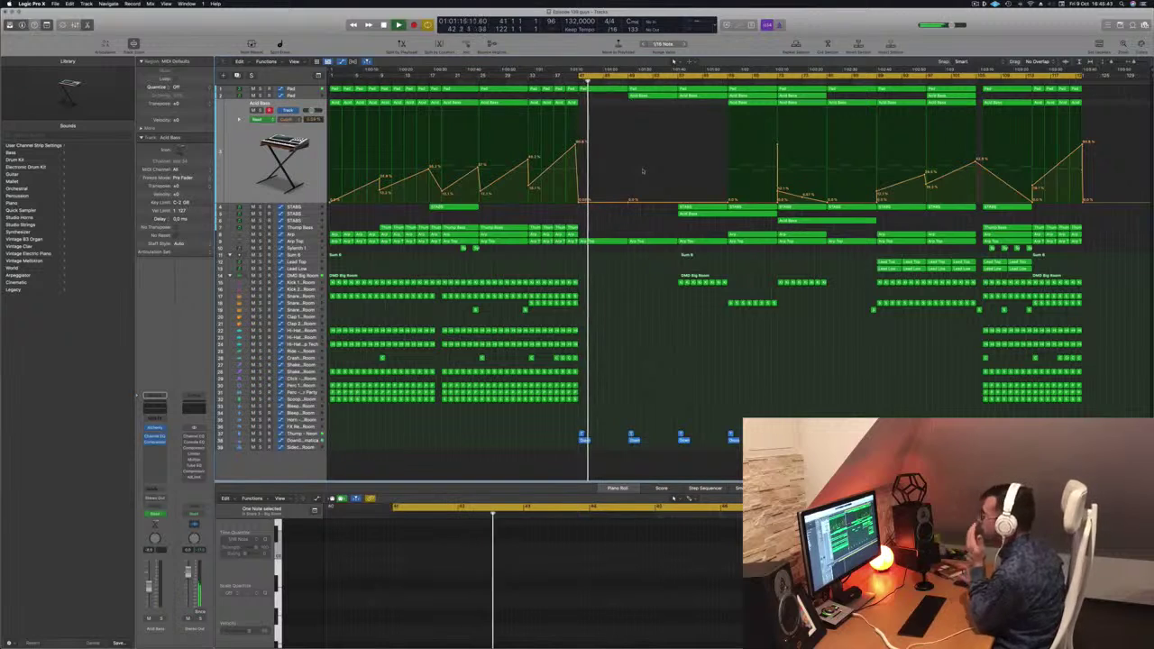
pyautogui.click(527, 83)
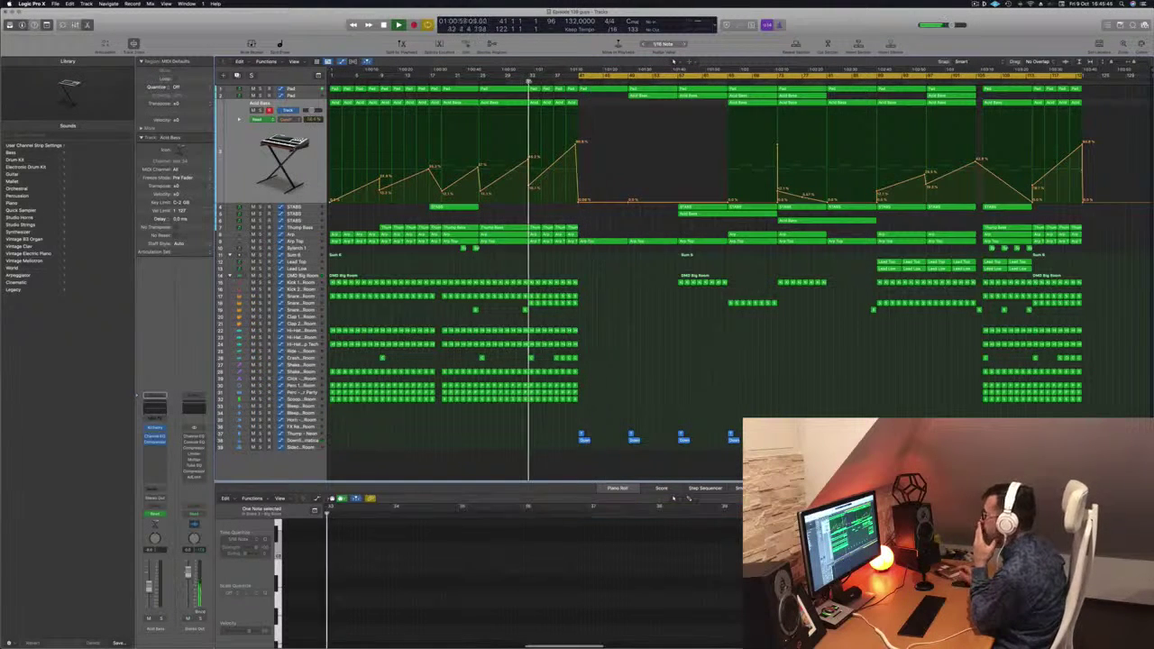
pyautogui.click(572, 82)
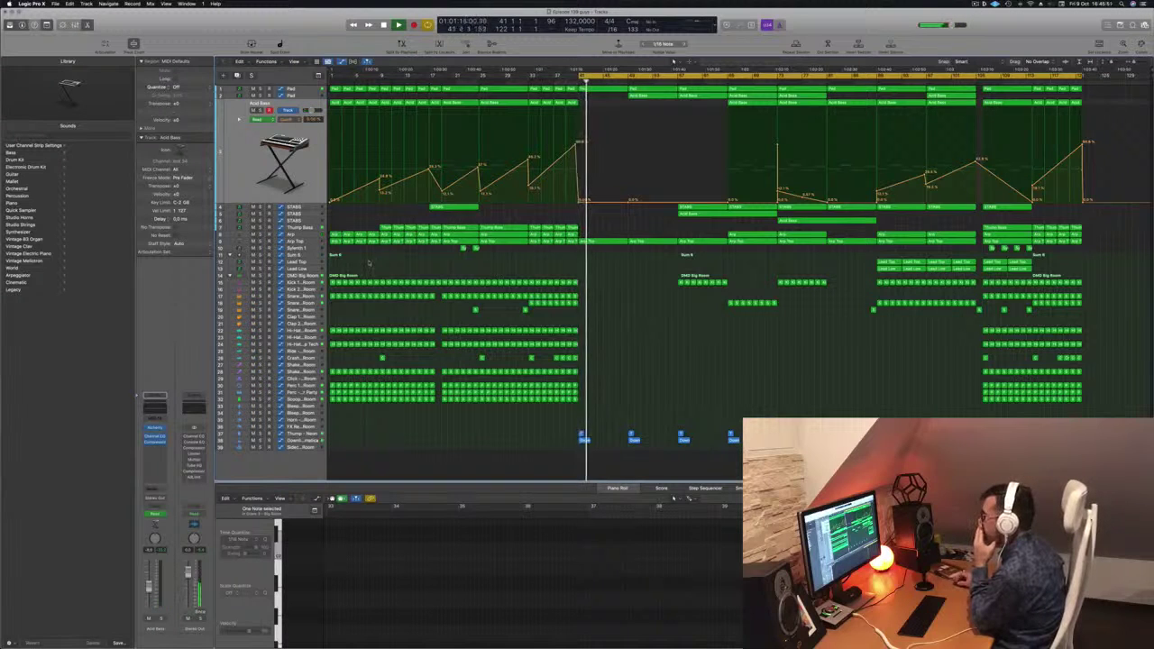
# Flatten the Kick 1 filter automation from bar 1 through the start of the break to its lowest level.
pyautogui.click(309, 284)
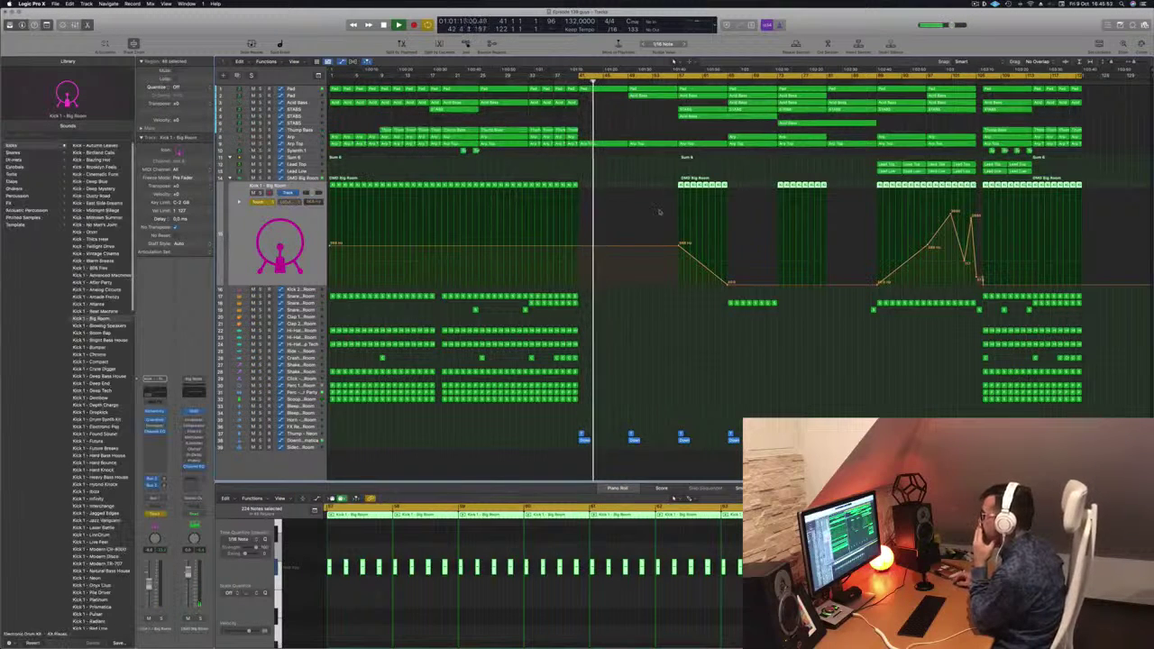
pyautogui.moveTo(578, 251); pyautogui.dragTo(582, 284)
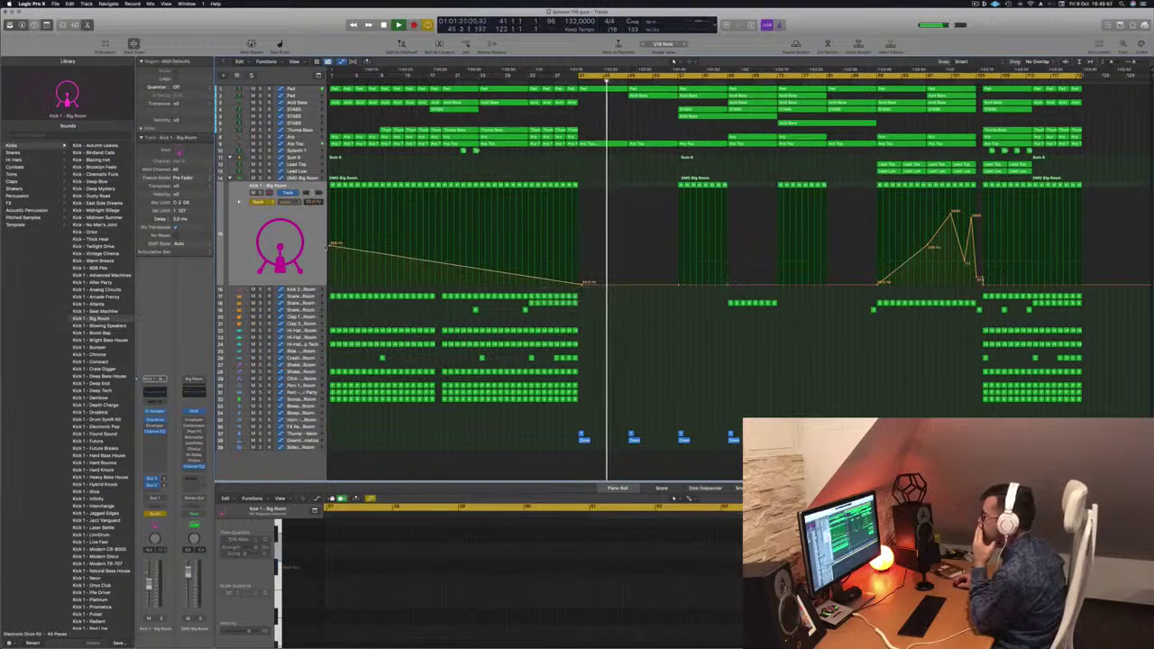
pyautogui.moveTo(330, 245); pyautogui.dragTo(330, 286)
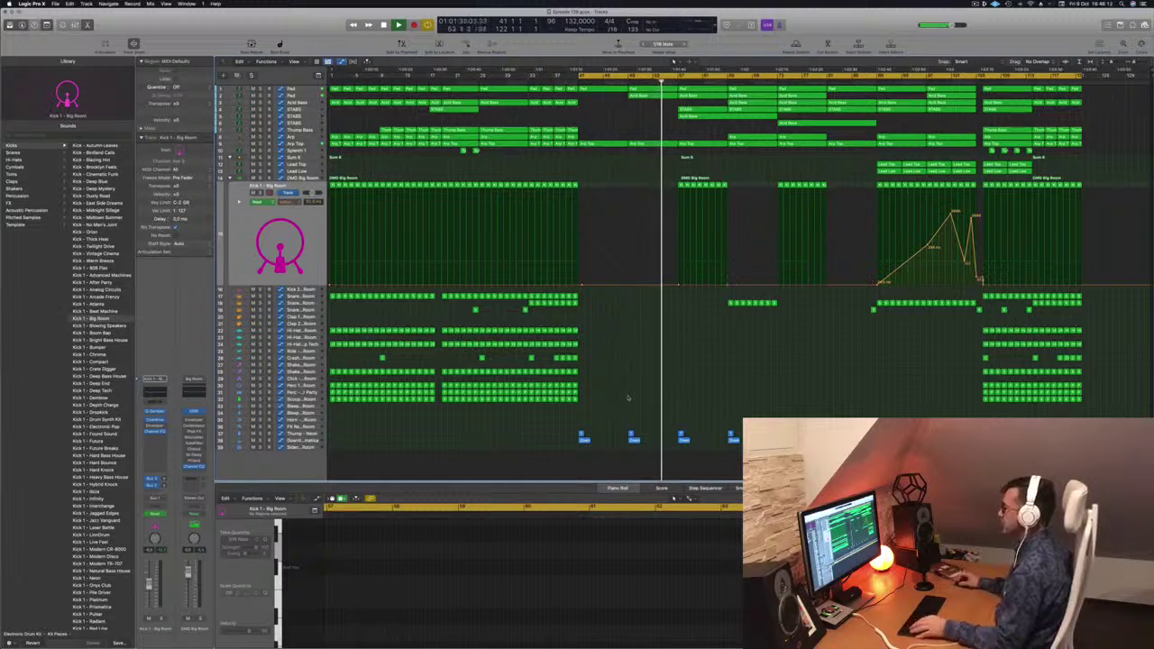
# Copy the four one-bar regions at bars 37–40 on tracks 31 and 32 to bar 57.
pyautogui.click(576, 396)
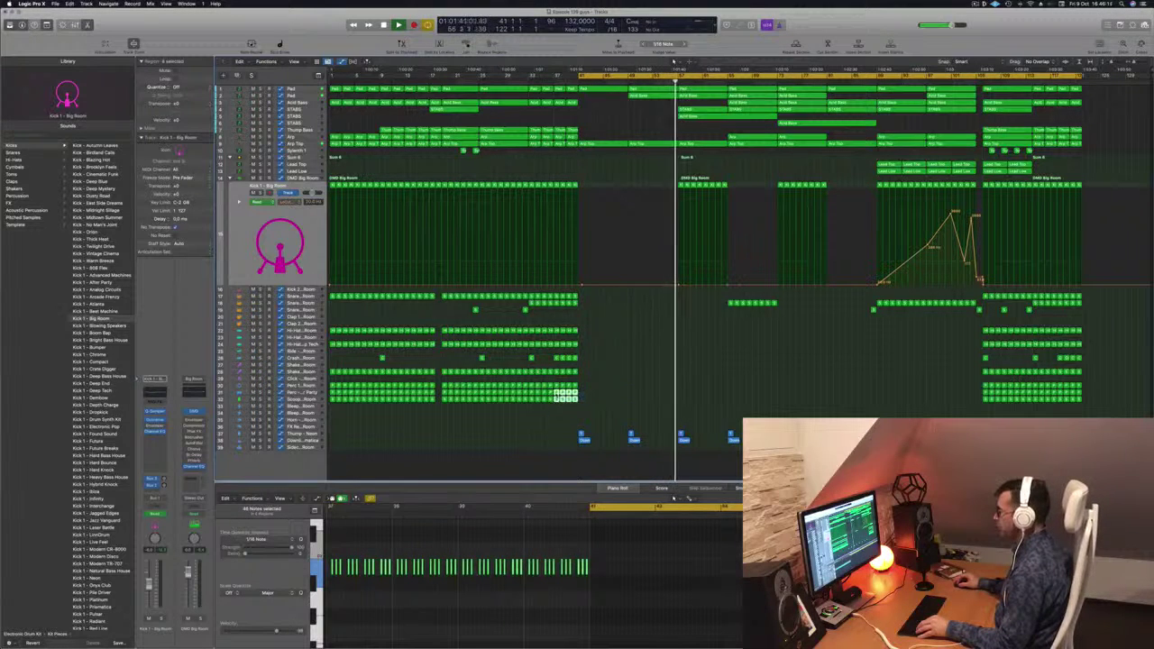
pyautogui.moveTo(573, 394); pyautogui.dragTo(690, 395)
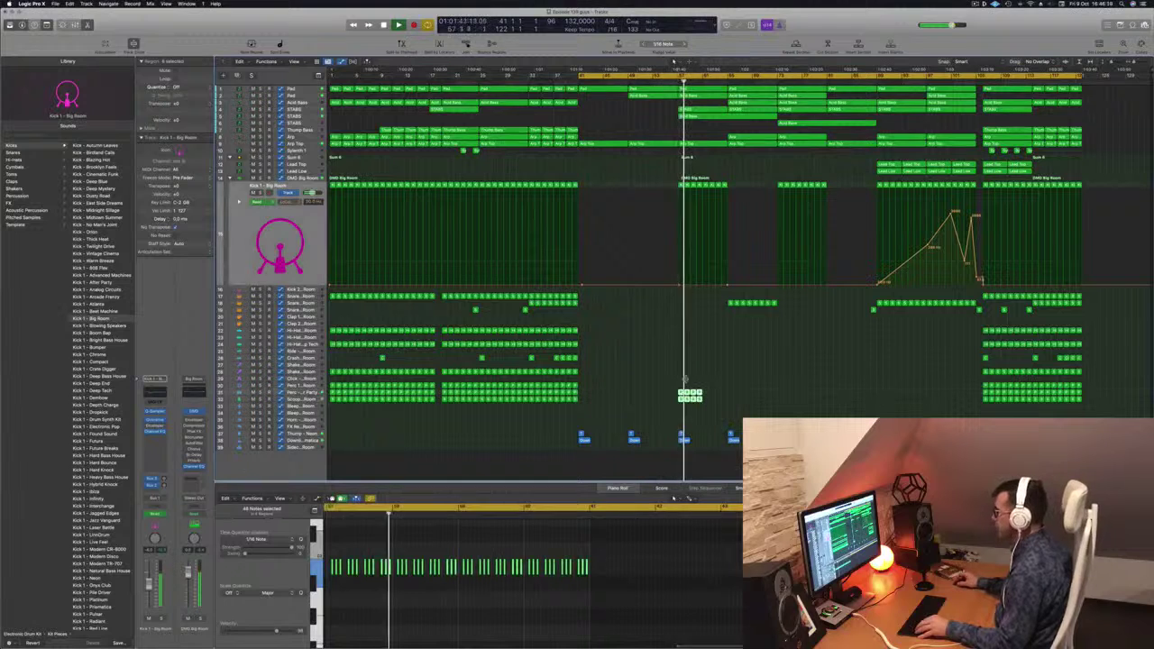
# Shape the Kick 1 filter automation to jump up at bar 57, rise to about bar 63, and fall back by bar 65.
pyautogui.click(674, 286)
pyautogui.moveTo(674, 286); pyautogui.dragTo(678, 254)
pyautogui.click(678, 82)
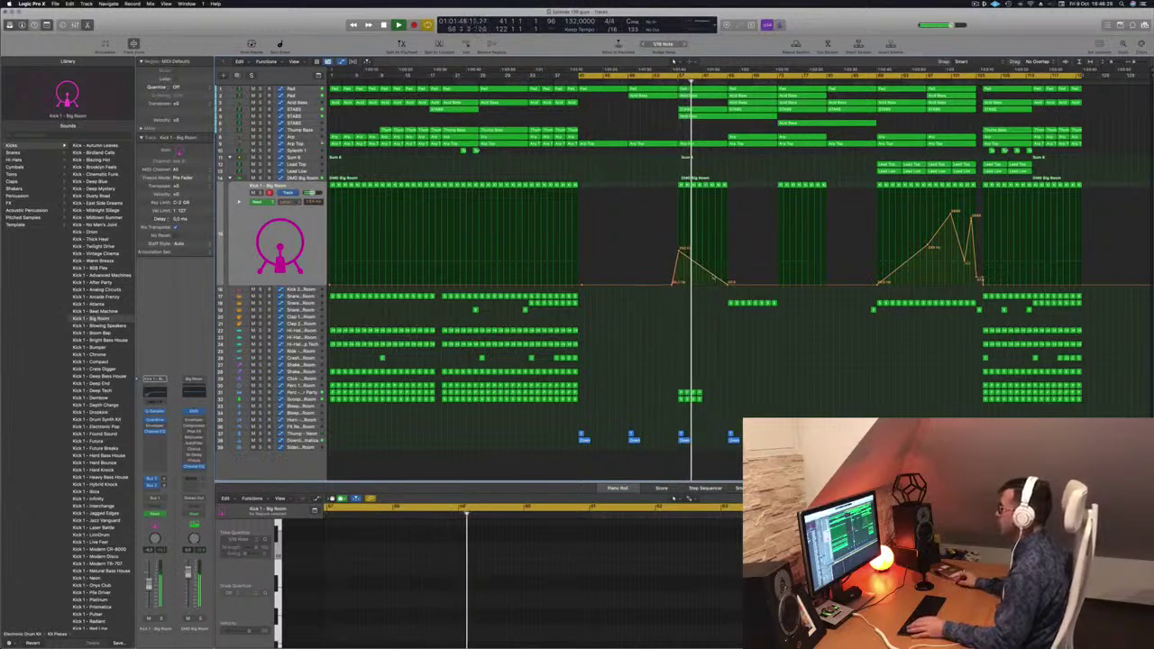
pyautogui.moveTo(716, 273)
pyautogui.moveTo(716, 273); pyautogui.dragTo(718, 231)
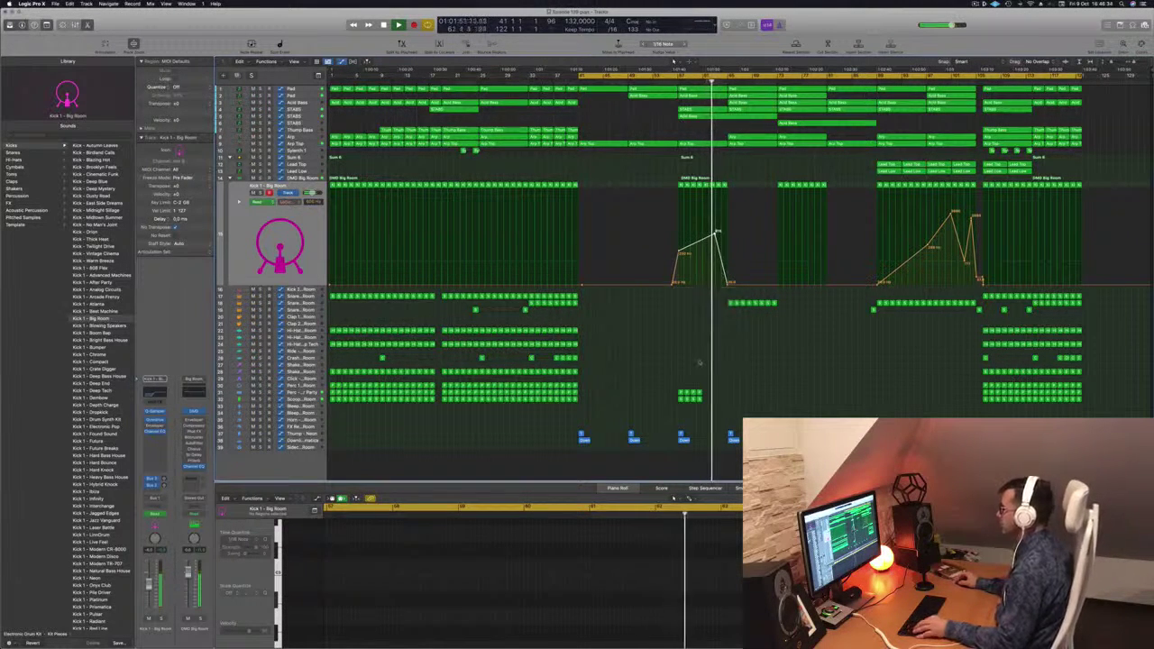
# Copy the percussion regions at bar 57 to bar 61, keeping them on tracks 31 and 32.
pyautogui.click(696, 393)
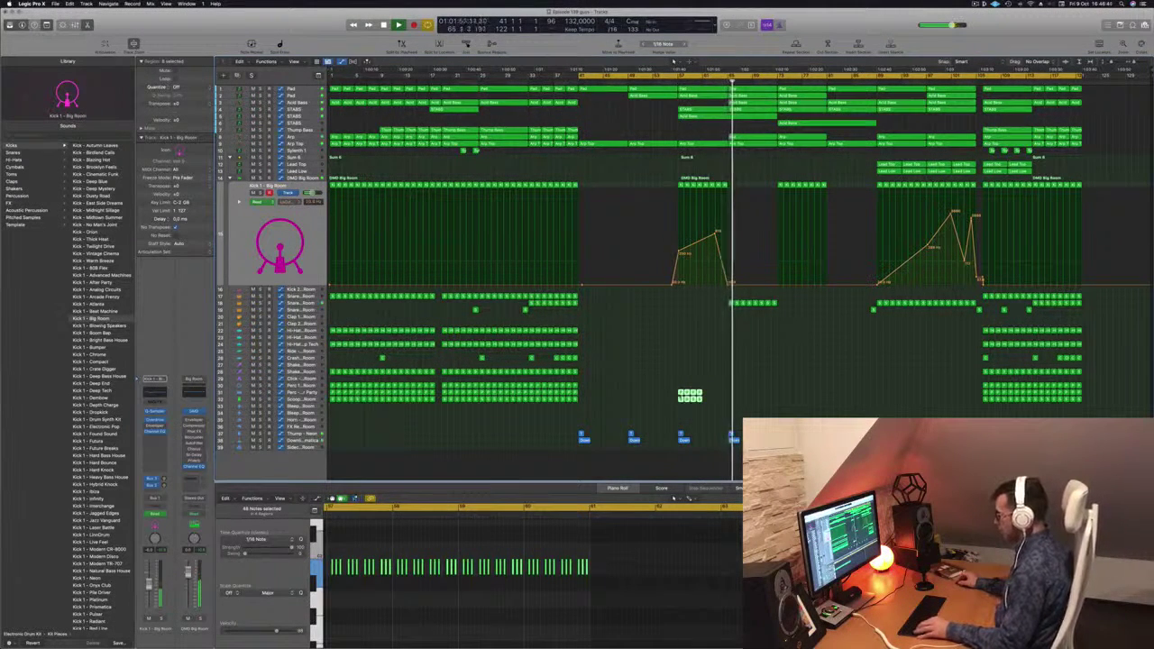
pyautogui.moveTo(696, 394); pyautogui.dragTo(715, 402)
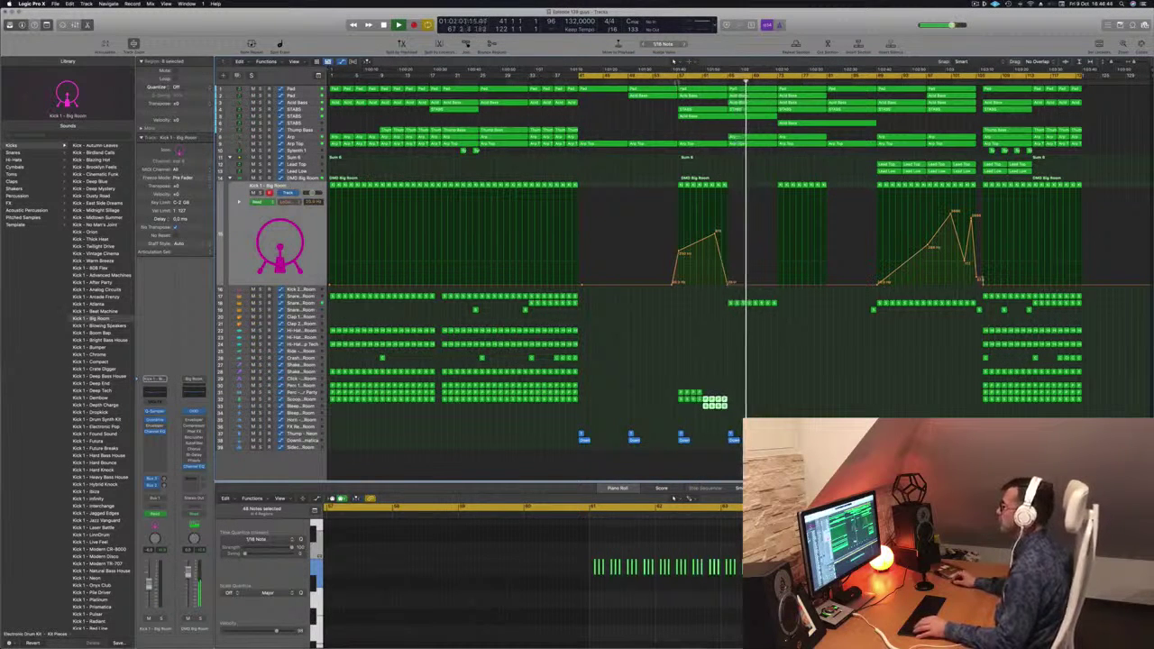
pyautogui.click(802, 367)
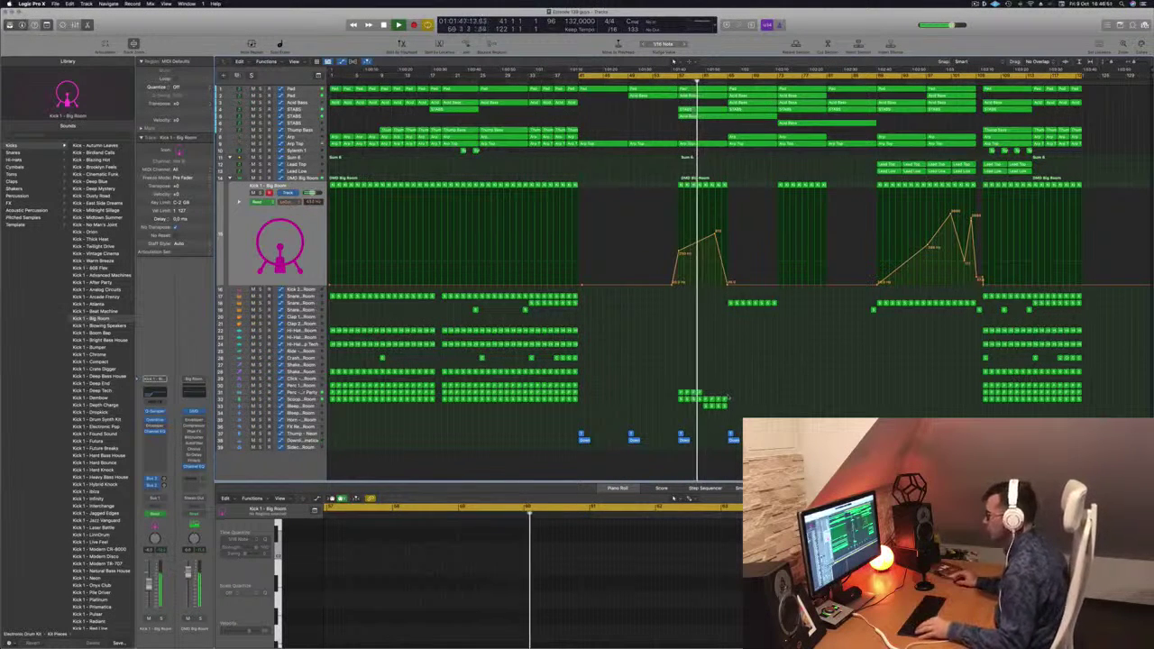
pyautogui.click(719, 403)
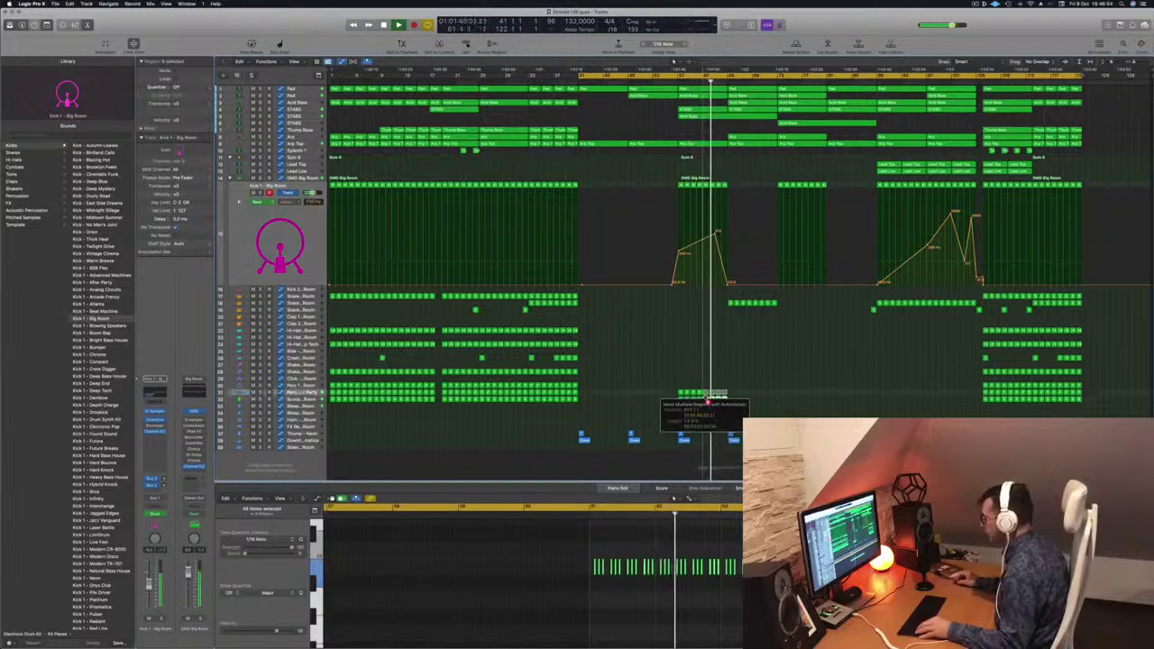
pyautogui.click(685, 370)
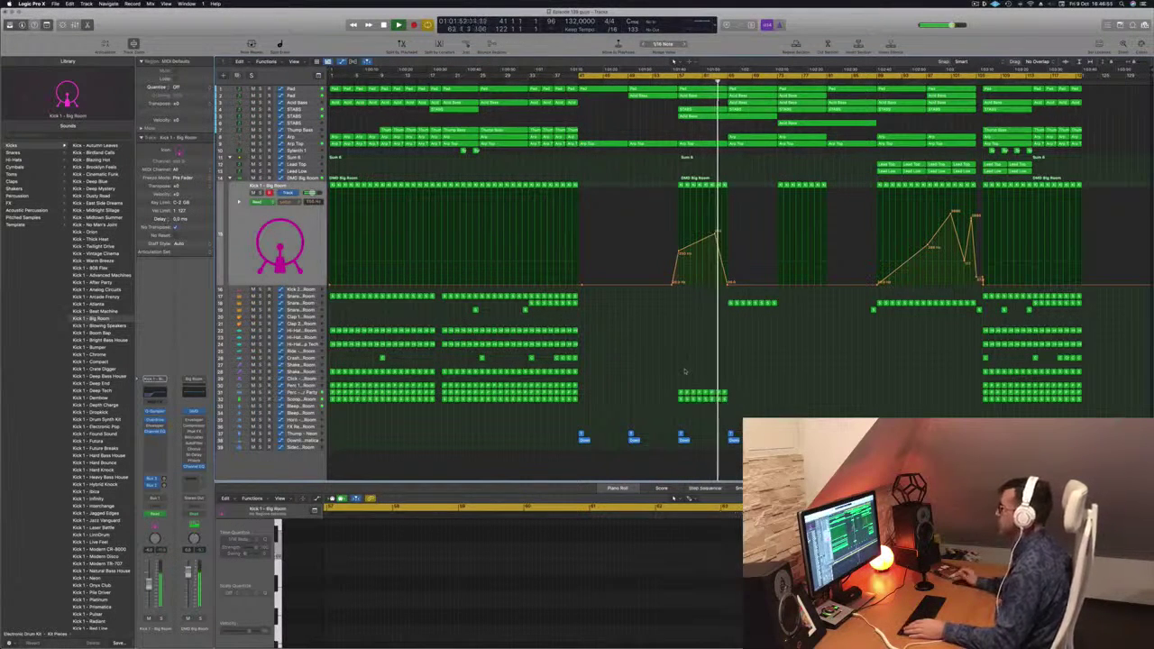